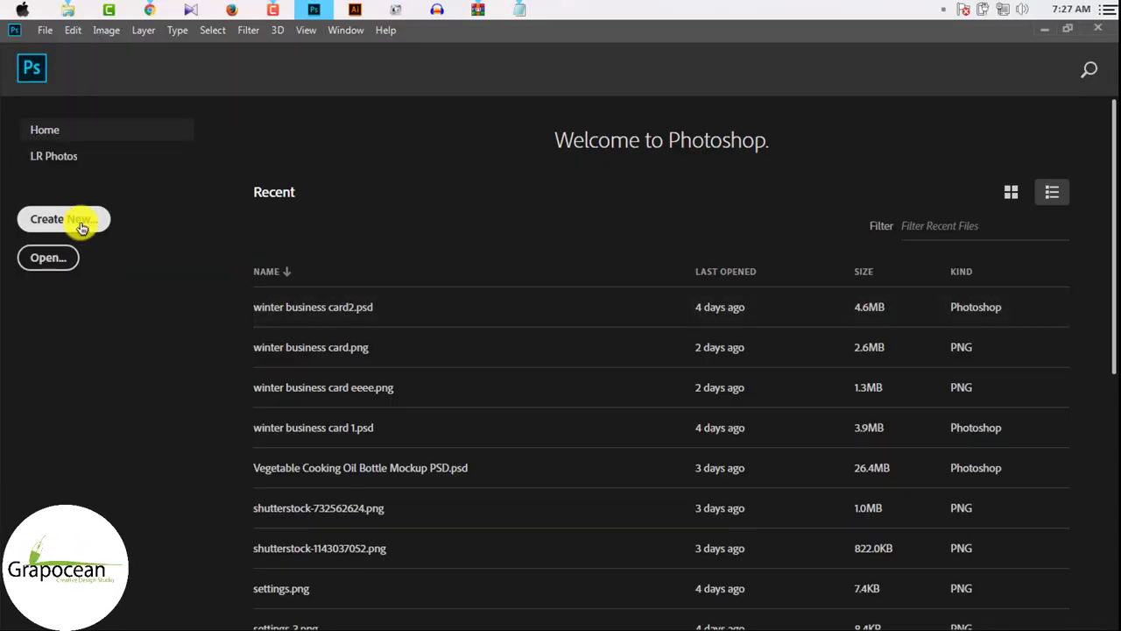
# Start a new document named Chips Packaging Design with width 1028 px copied from the notes.
pyautogui.click(82, 226)
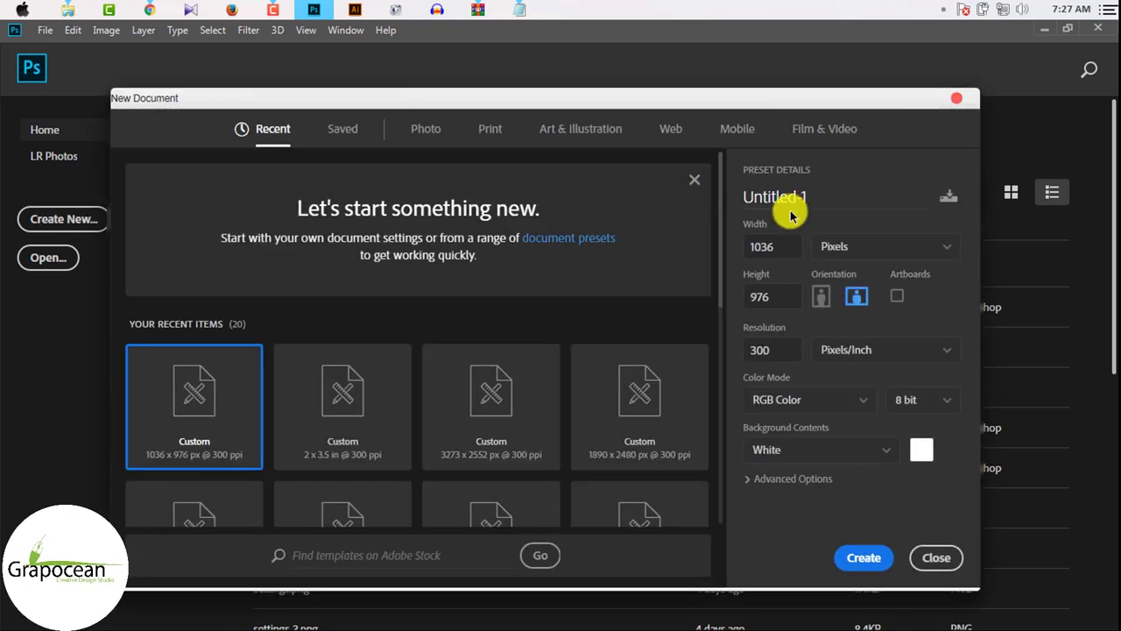
pyautogui.write('Chips P')
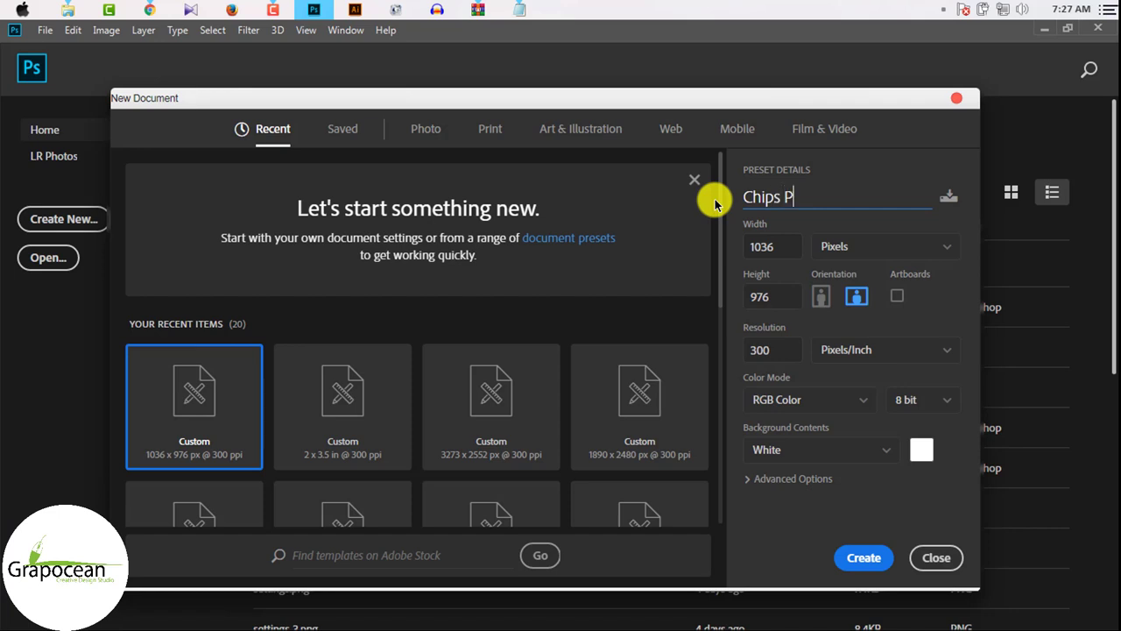
pyautogui.write('ackaging Design')
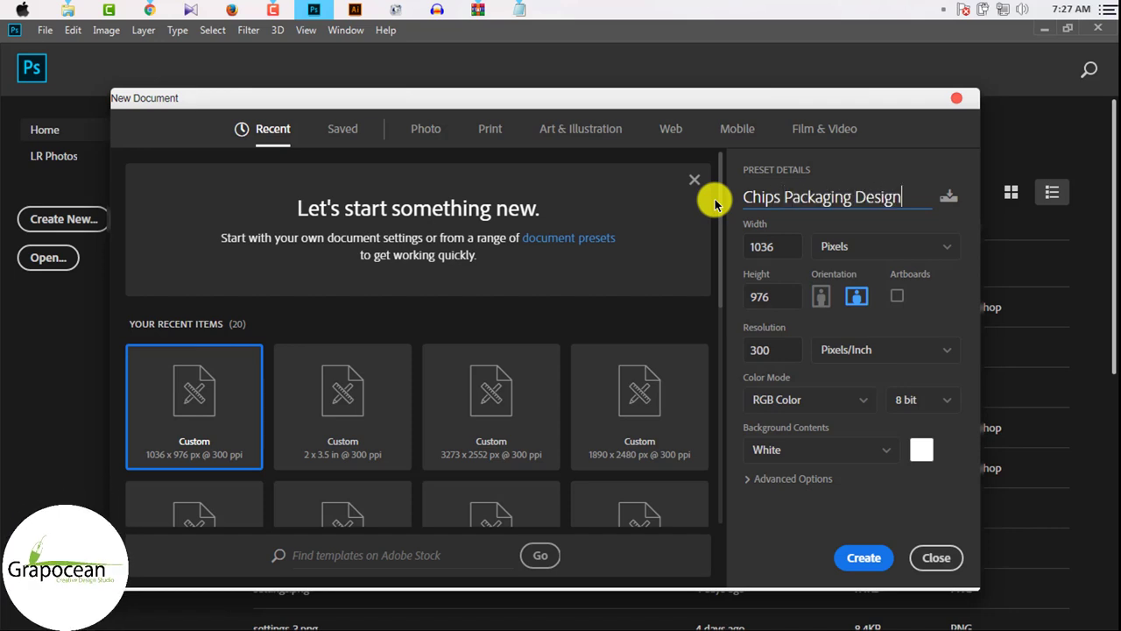
pyautogui.click(519, 10)
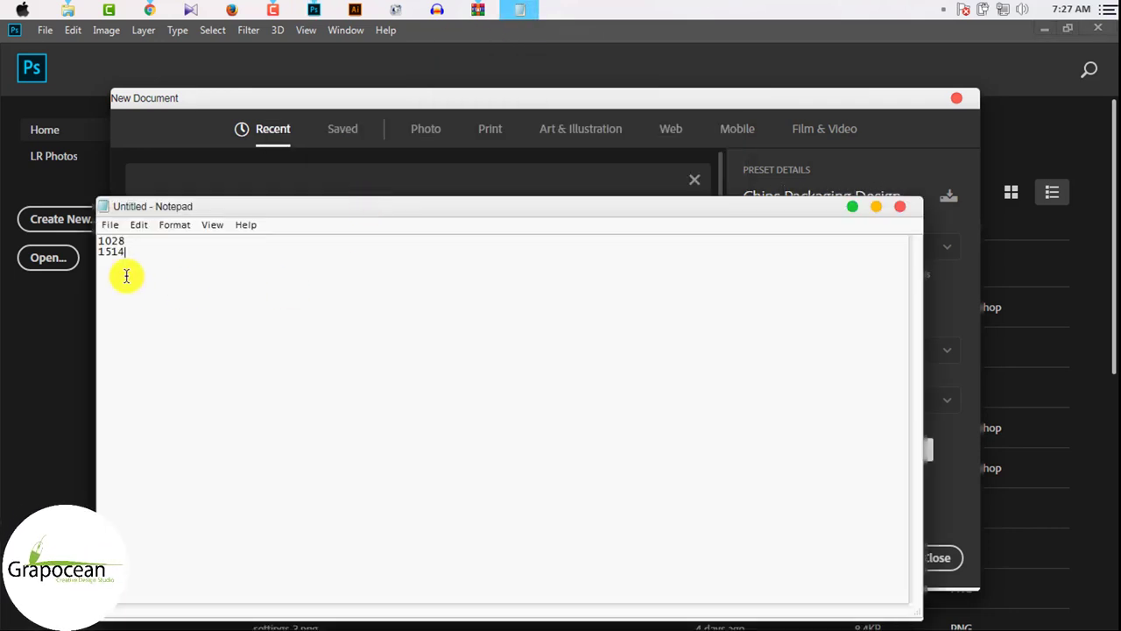
pyautogui.doubleClick(104, 241)
pyautogui.rightClick(109, 243)
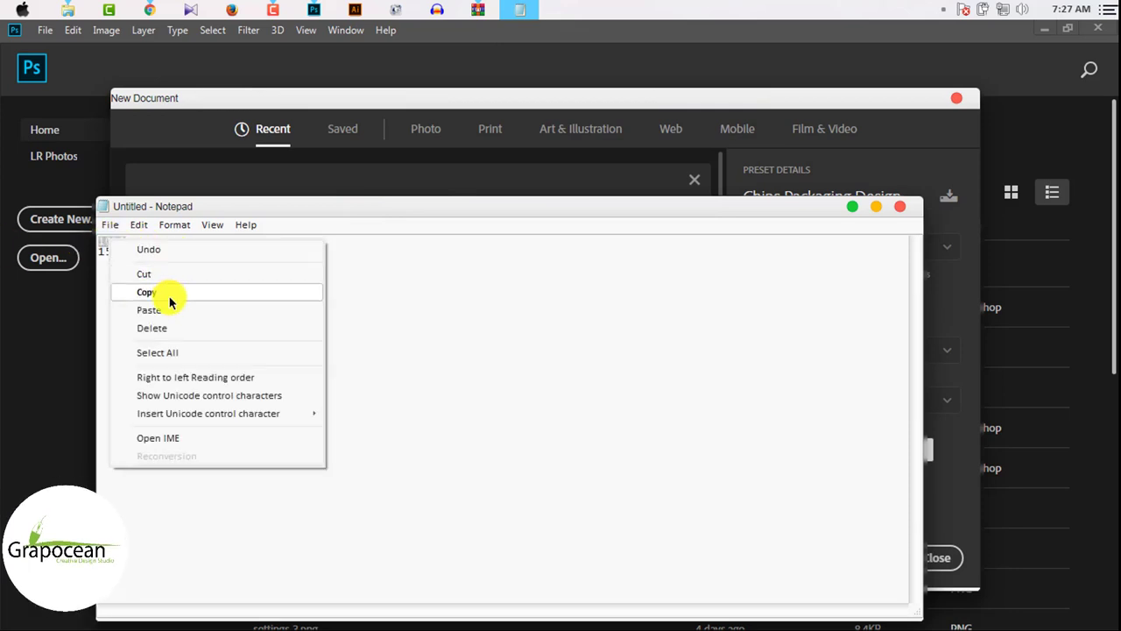
pyautogui.click(172, 292)
pyautogui.click(856, 209)
pyautogui.doubleClick(763, 246)
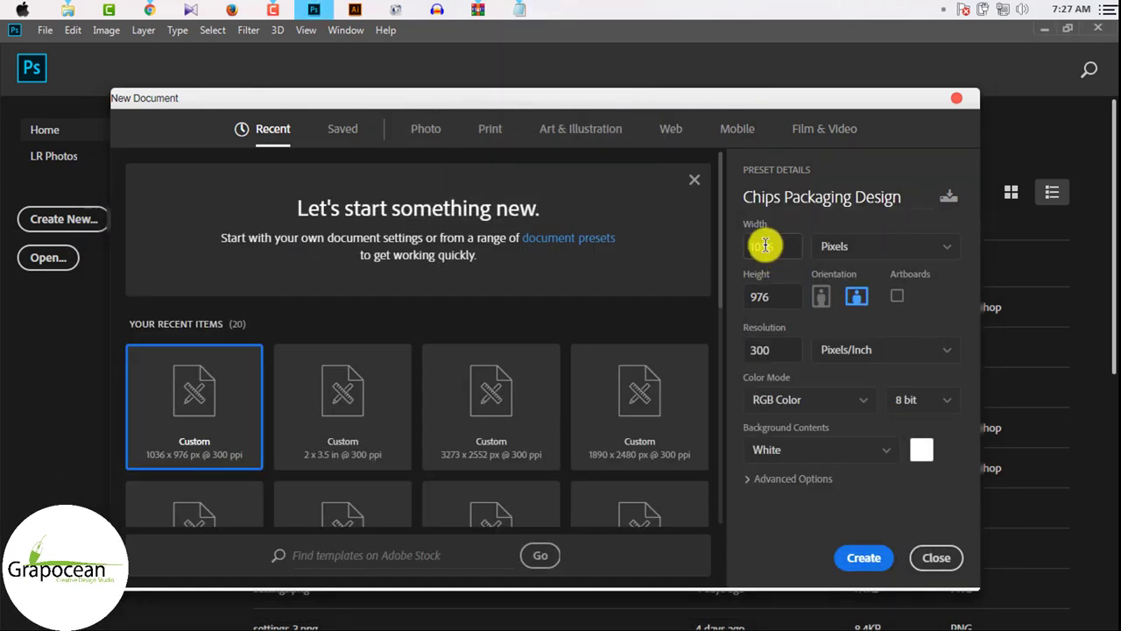
pyautogui.hotkey('ctrl', 'v')
# Set the height to 1514 px and create the 300 ppi document.
pyautogui.click(522, 10)
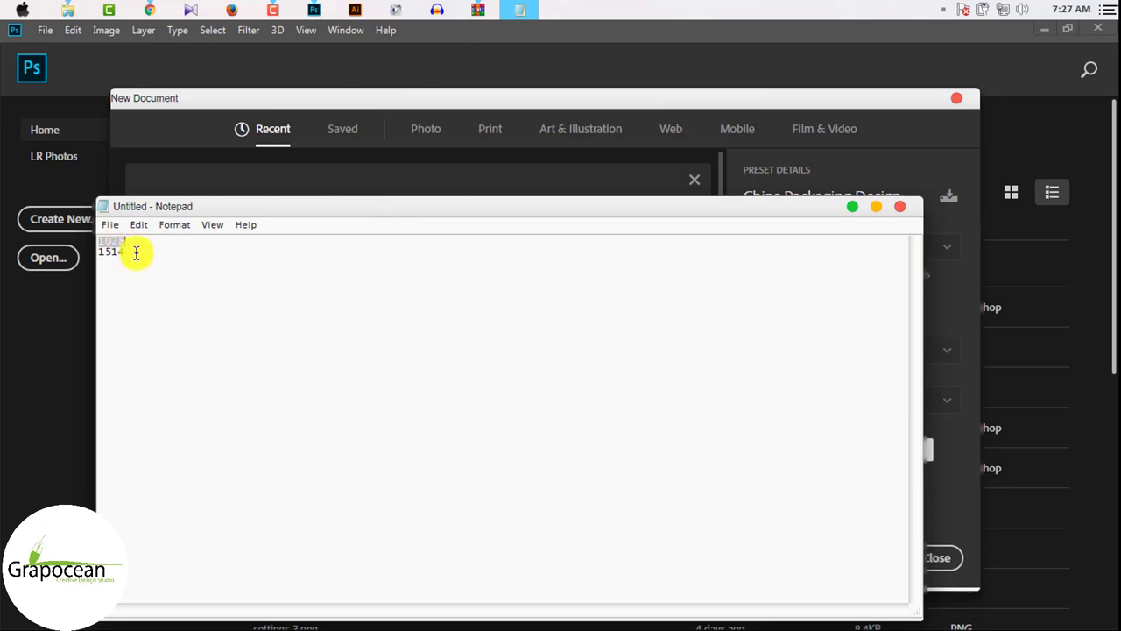
pyautogui.click(852, 207)
pyautogui.doubleClick(774, 298)
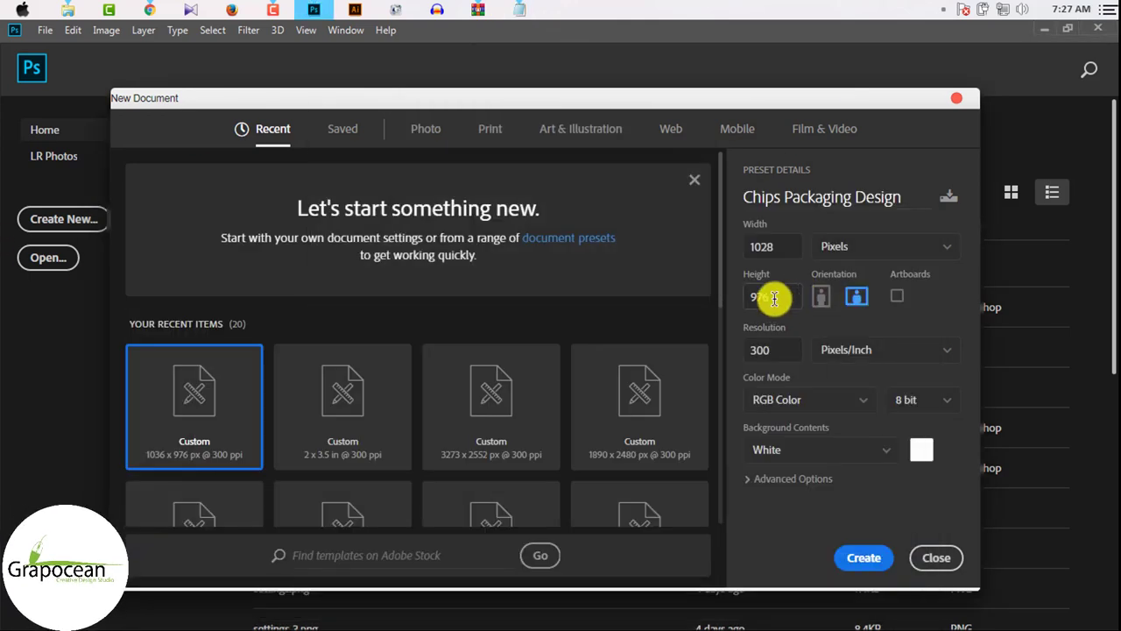
pyautogui.click(864, 561)
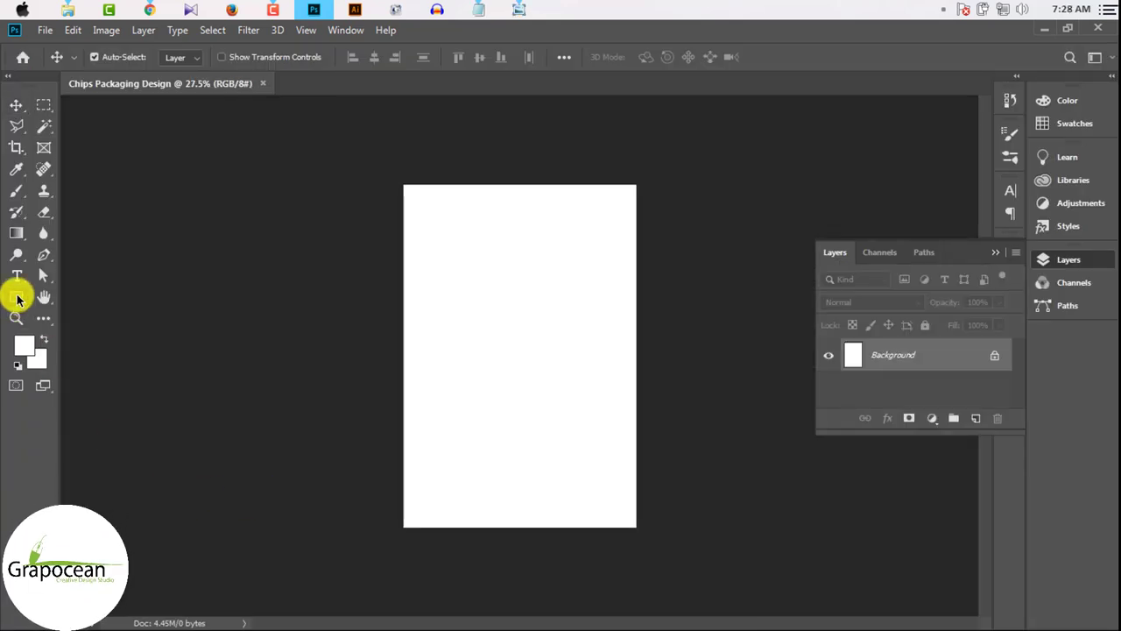
# Draw a rectangle shape covering the whole canvas.
pyautogui.rightClick(14, 300)
pyautogui.click(100, 297)
pyautogui.click(100, 298)
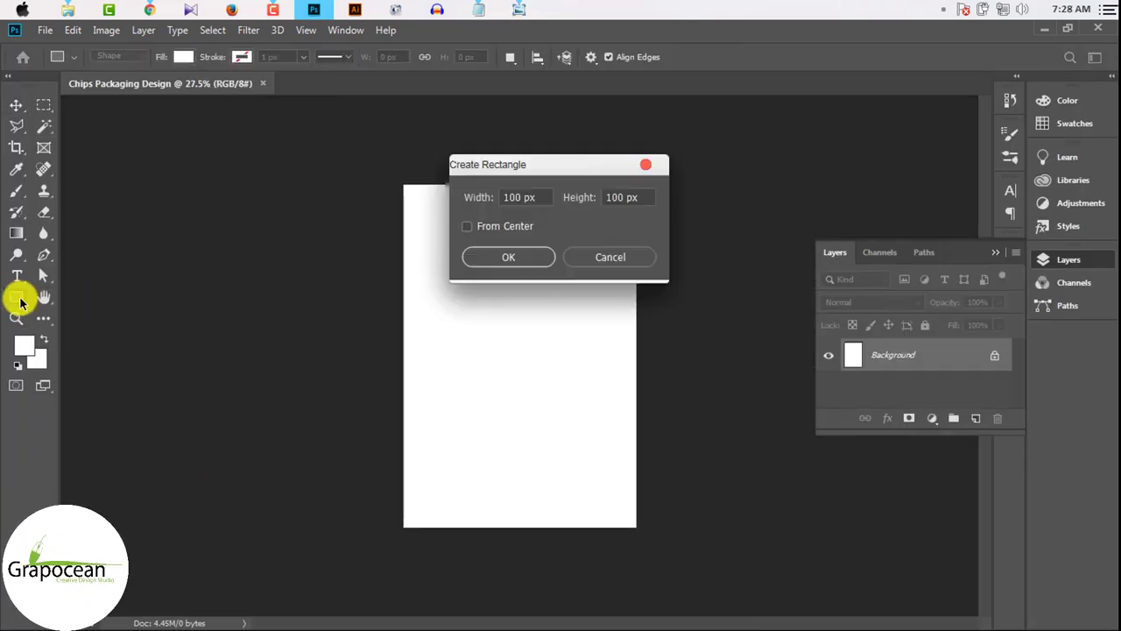
pyautogui.click(642, 255)
pyautogui.rightClick(15, 297)
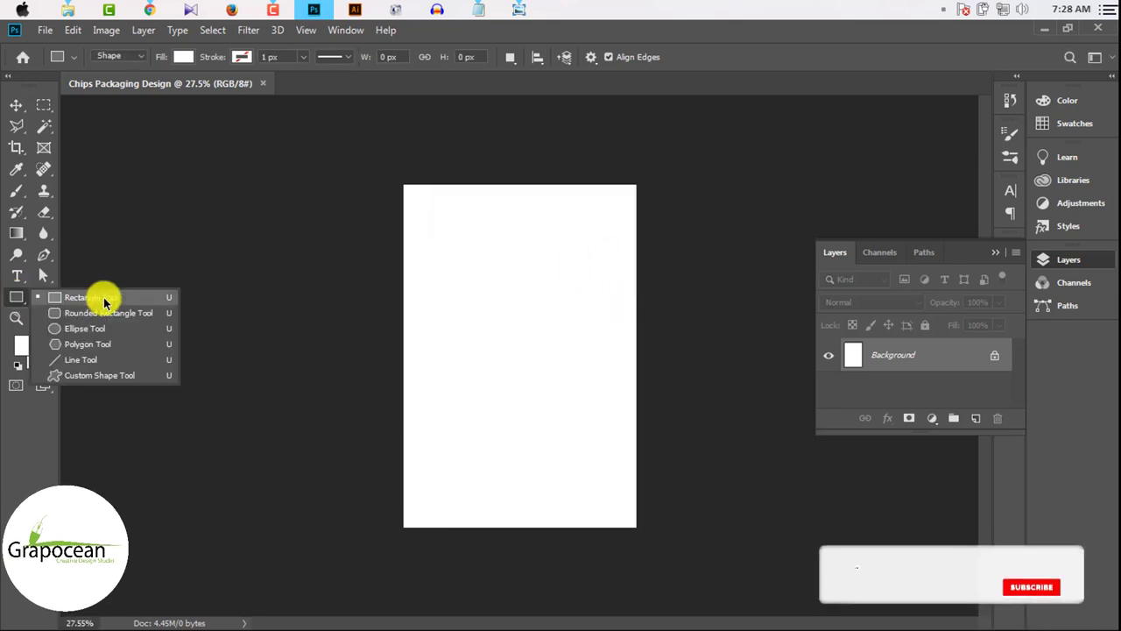
pyautogui.click(100, 296)
pyautogui.moveTo(395, 174); pyautogui.dragTo(639, 528)
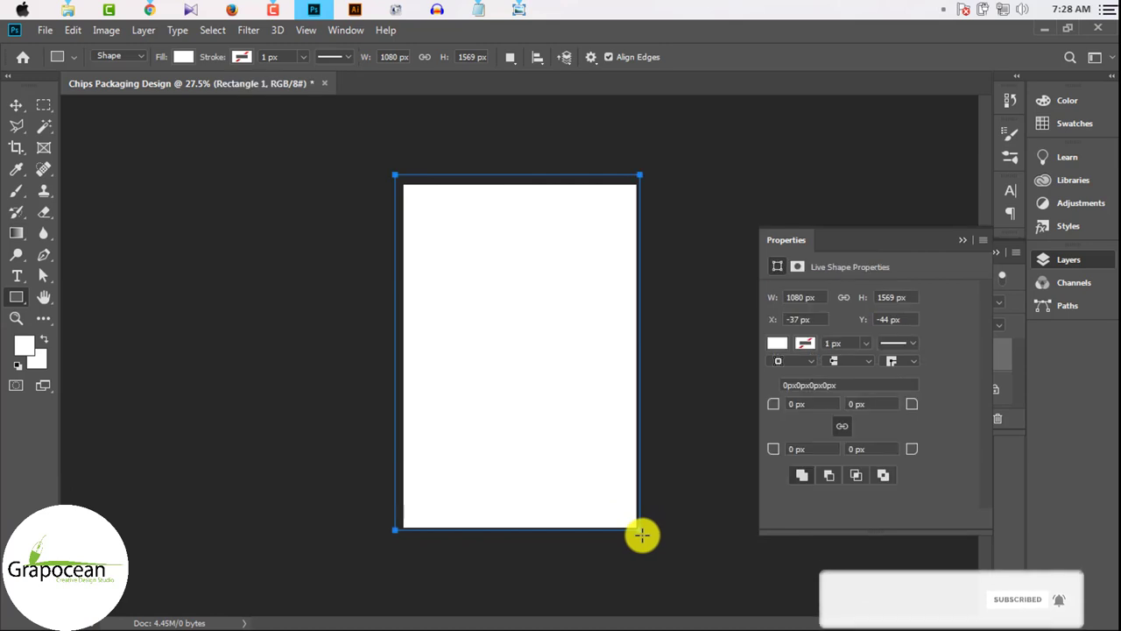
# Set the rectangle's fill to bright red from the swatches.
pyautogui.click(185, 58)
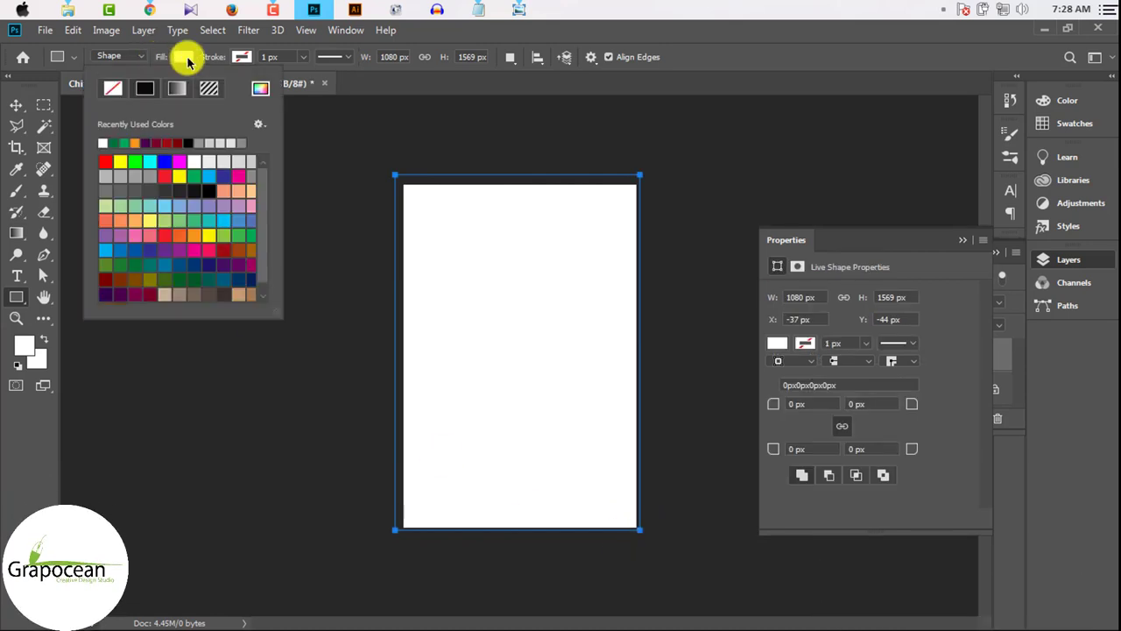
pyautogui.click(216, 252)
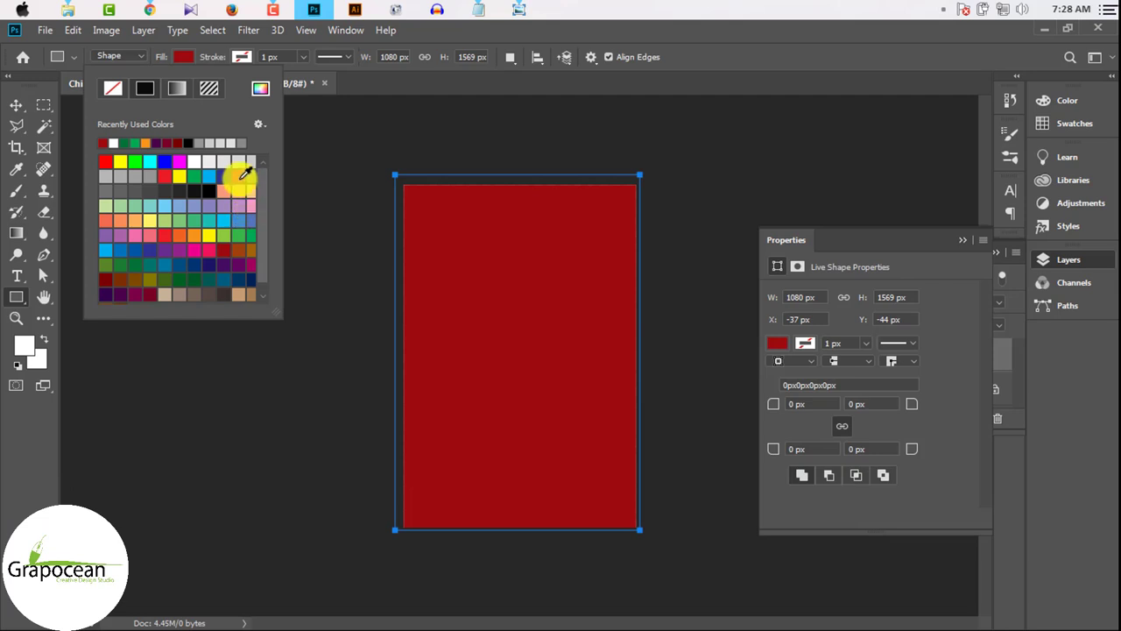
pyautogui.click(164, 233)
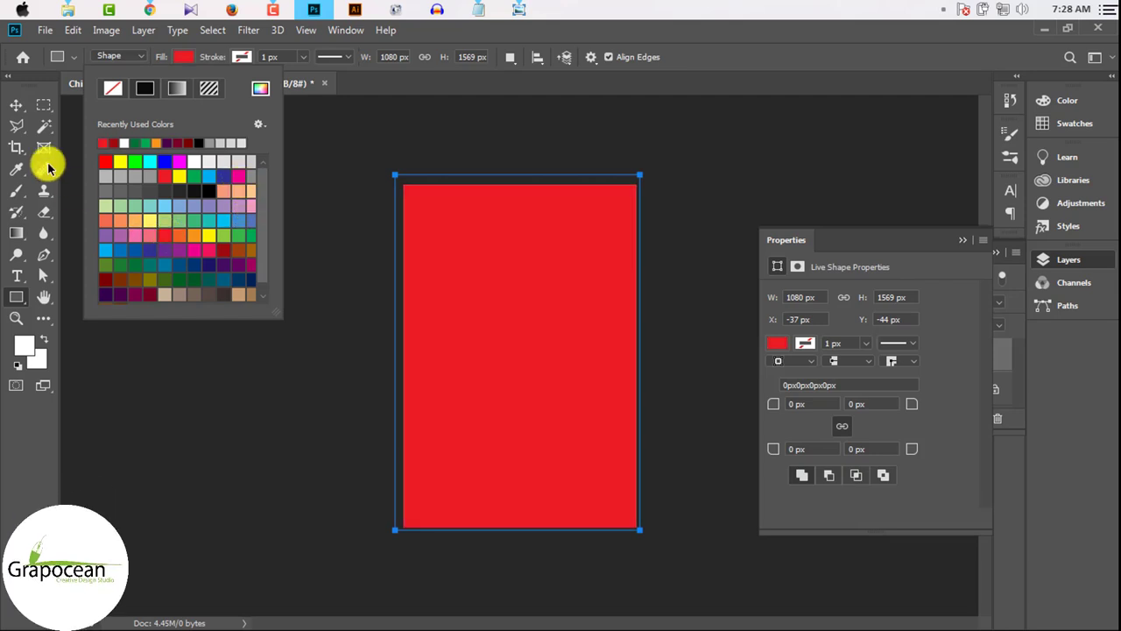
pyautogui.click(17, 108)
pyautogui.click(960, 238)
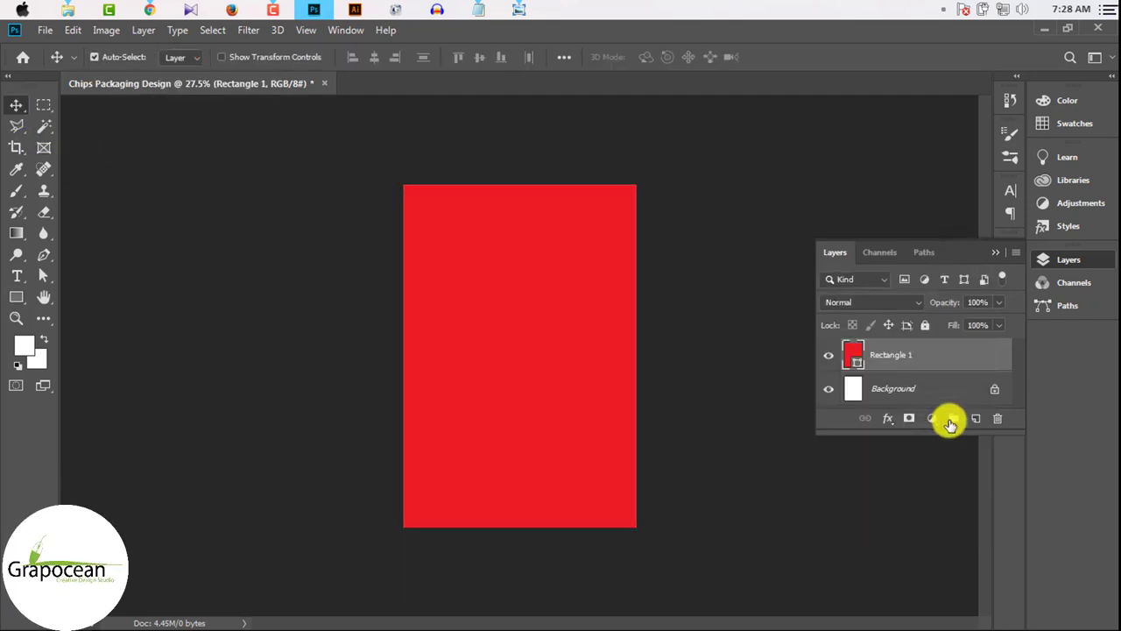
# Add a white Gradient Fill layer above the rectangle in Radial style.
pyautogui.click(931, 419)
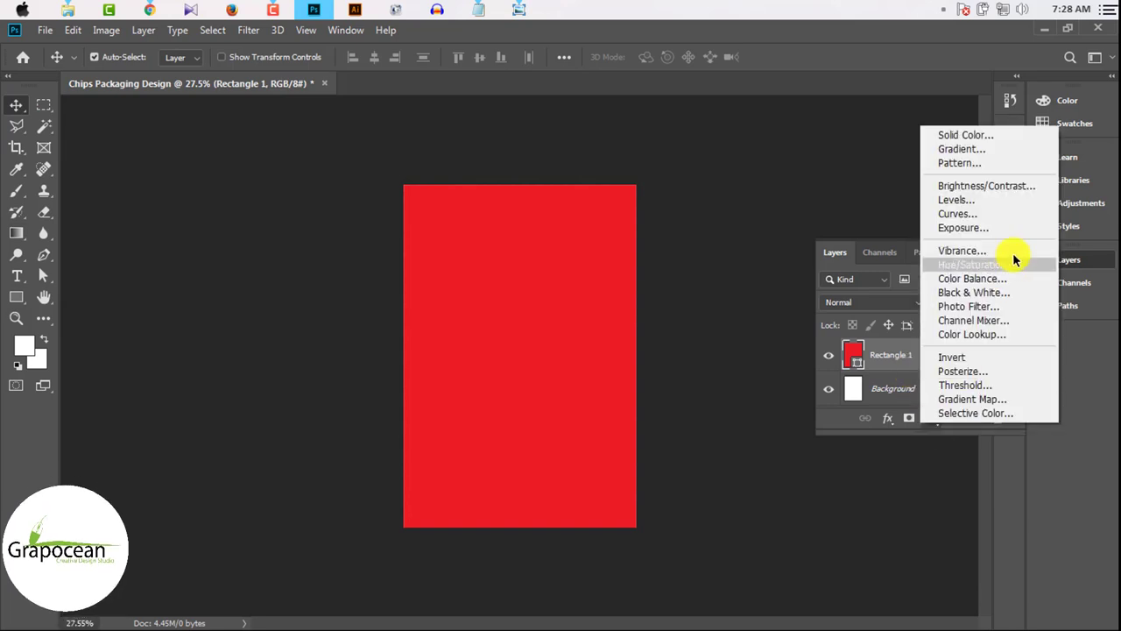
pyautogui.click(990, 149)
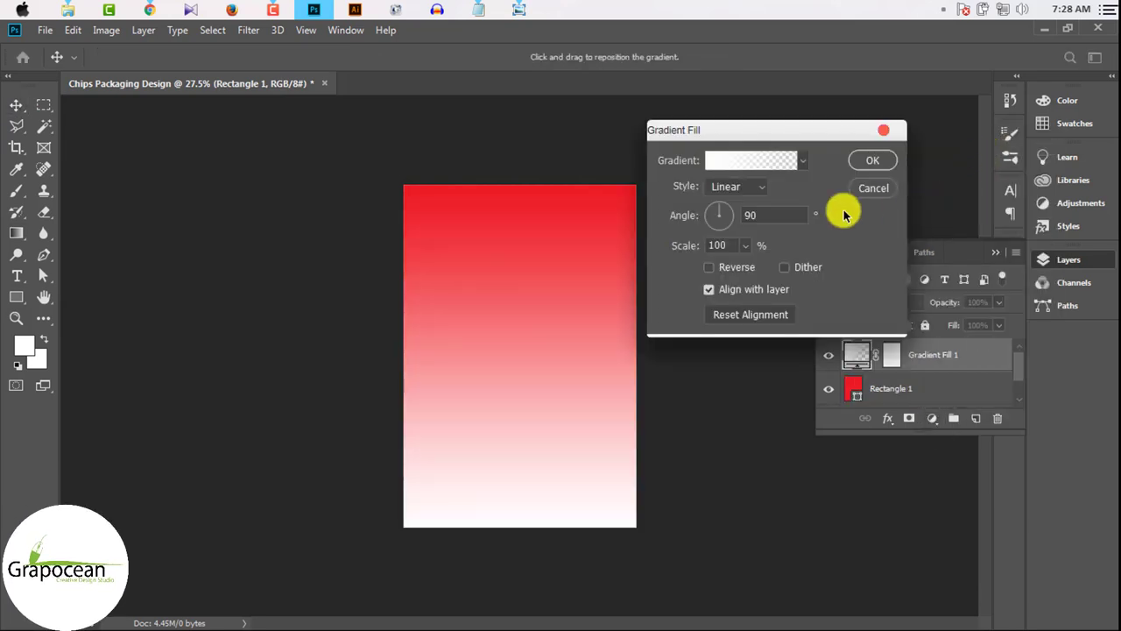
pyautogui.doubleClick(760, 212)
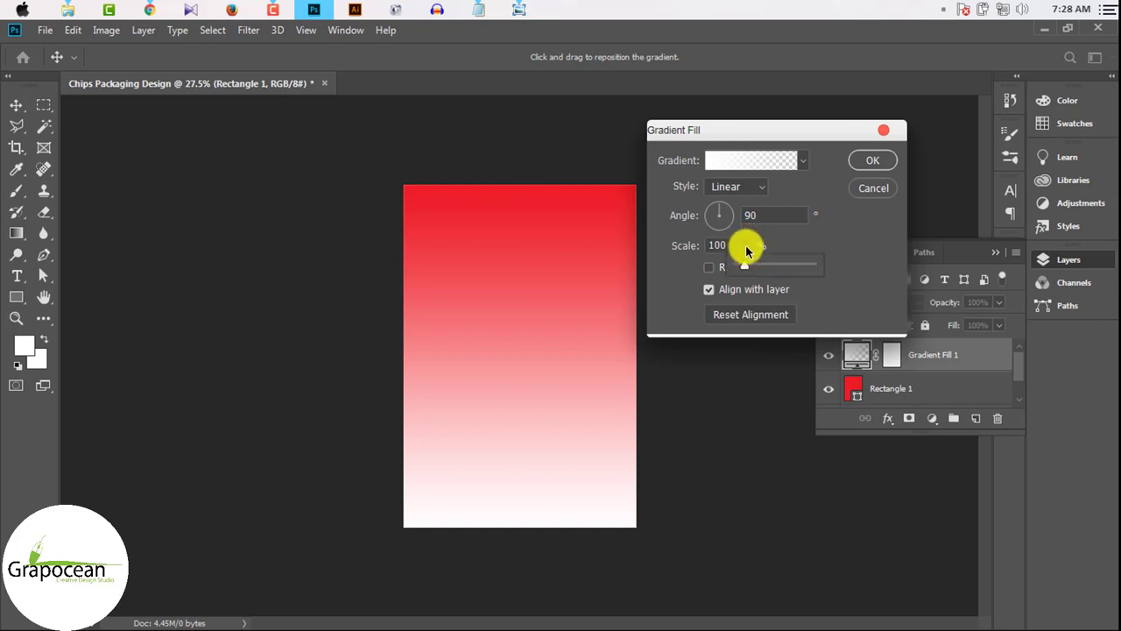
pyautogui.moveTo(757, 270)
pyautogui.mouseDown()
pyautogui.moveTo(739, 266)
pyautogui.moveTo(761, 271)
pyautogui.mouseUp()
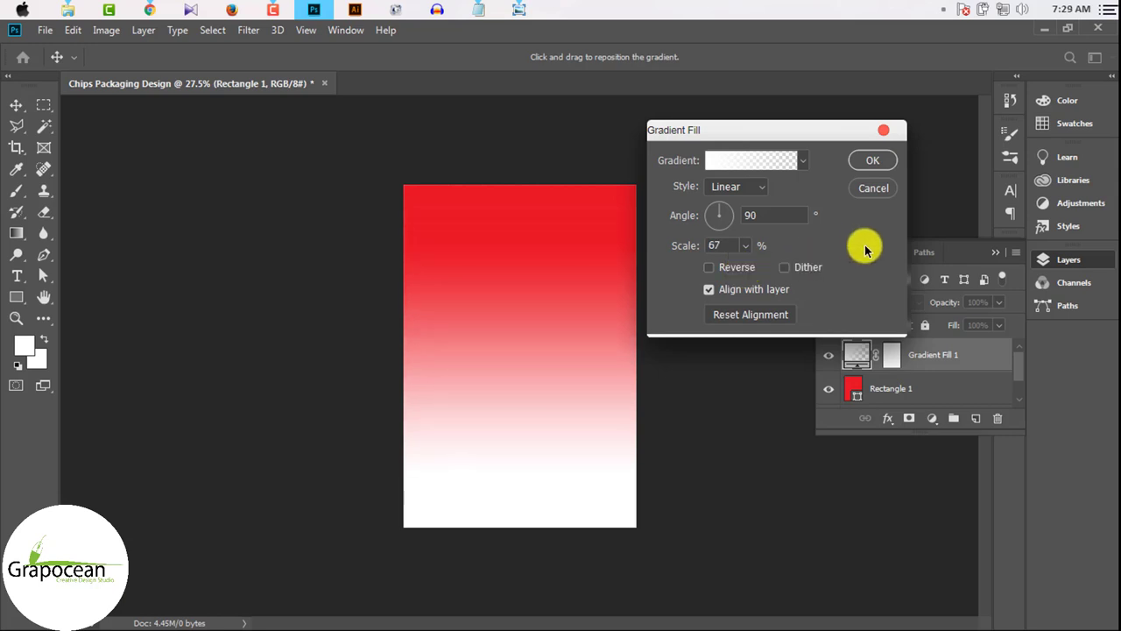
pyautogui.click(744, 187)
pyautogui.click(743, 228)
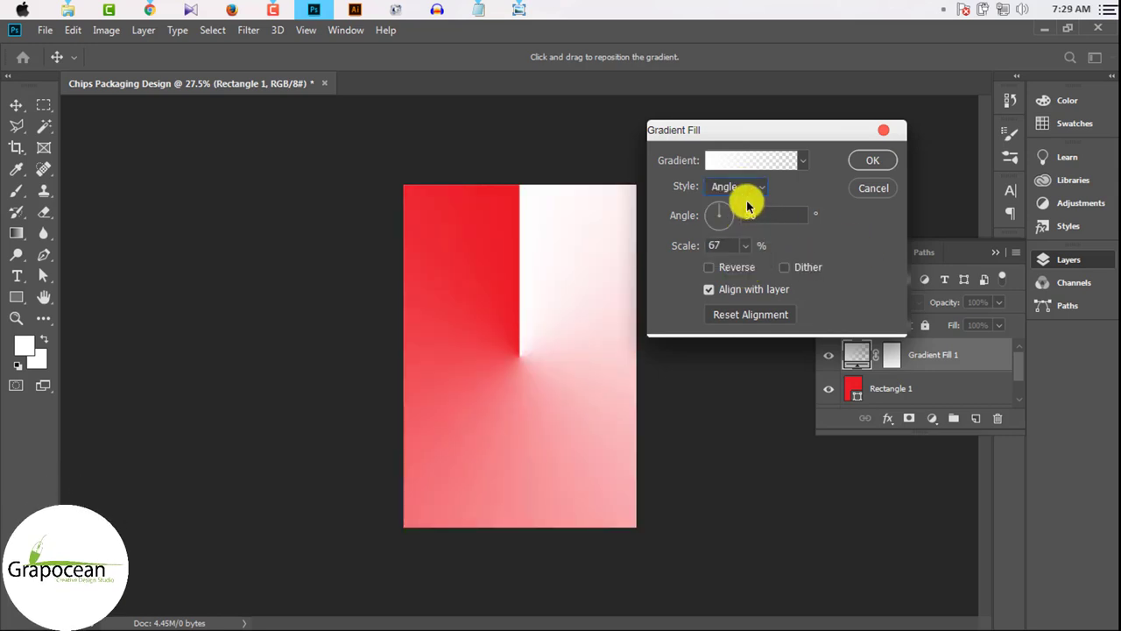
pyautogui.click(740, 216)
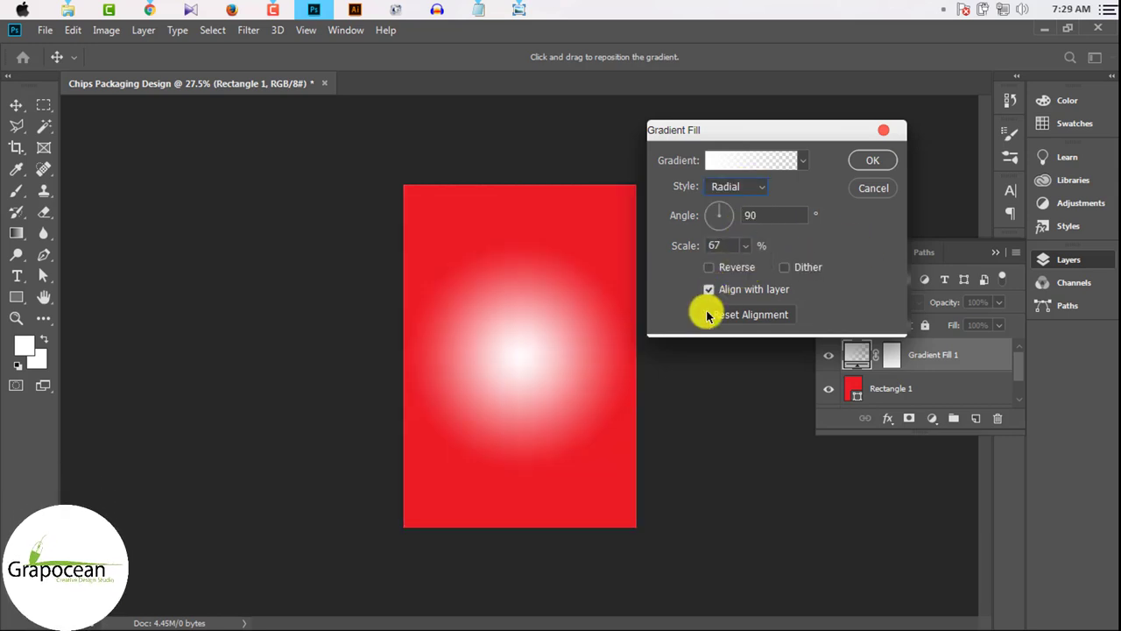
# Place the radial glow at the lower middle, adjust its angle, and shrink its scale to 67%.
pyautogui.click(803, 162)
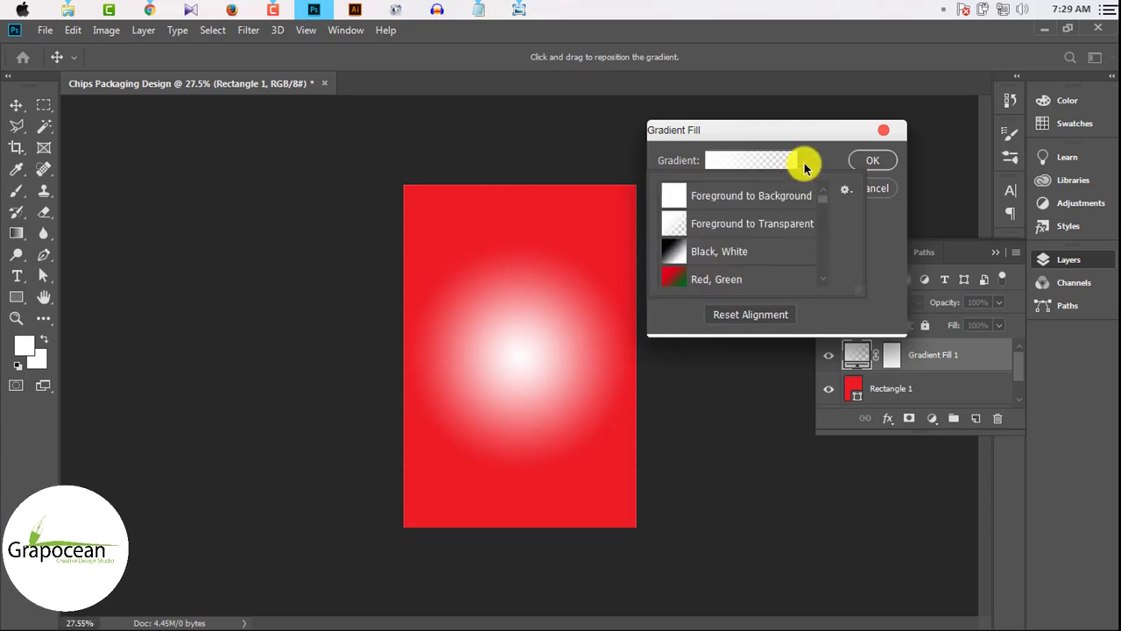
pyautogui.click(842, 278)
pyautogui.moveTo(544, 350)
pyautogui.mouseDown()
pyautogui.moveTo(543, 388)
pyautogui.moveTo(528, 380)
pyautogui.moveTo(517, 400)
pyautogui.moveTo(528, 382)
pyautogui.mouseUp()
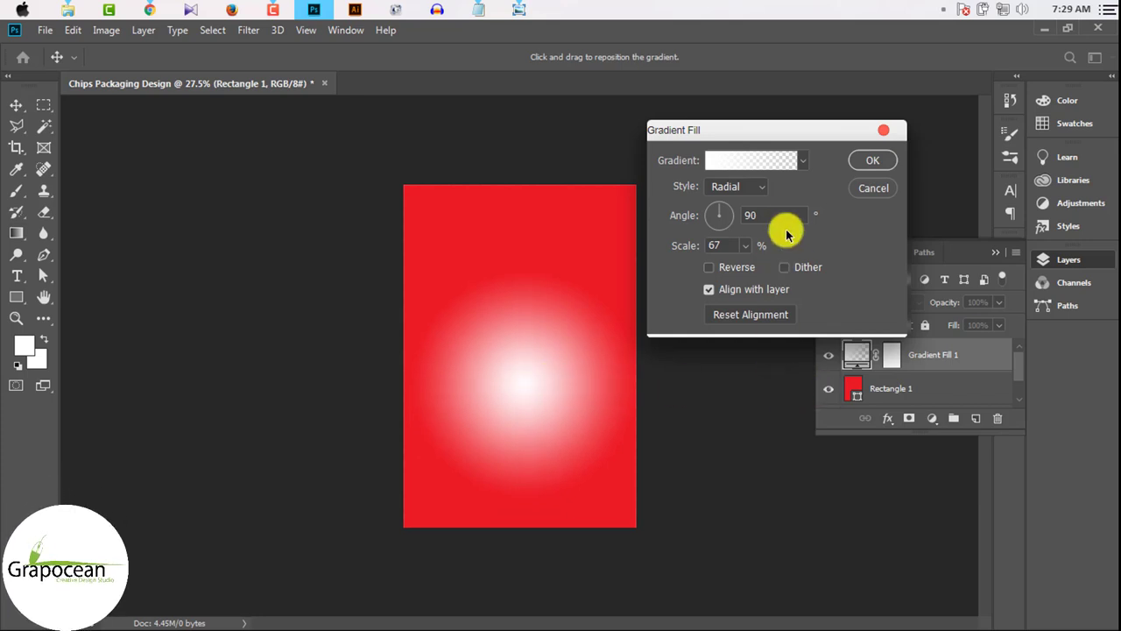
pyautogui.moveTo(739, 213)
pyautogui.mouseDown()
pyautogui.moveTo(726, 219)
pyautogui.moveTo(720, 175)
pyautogui.mouseUp()
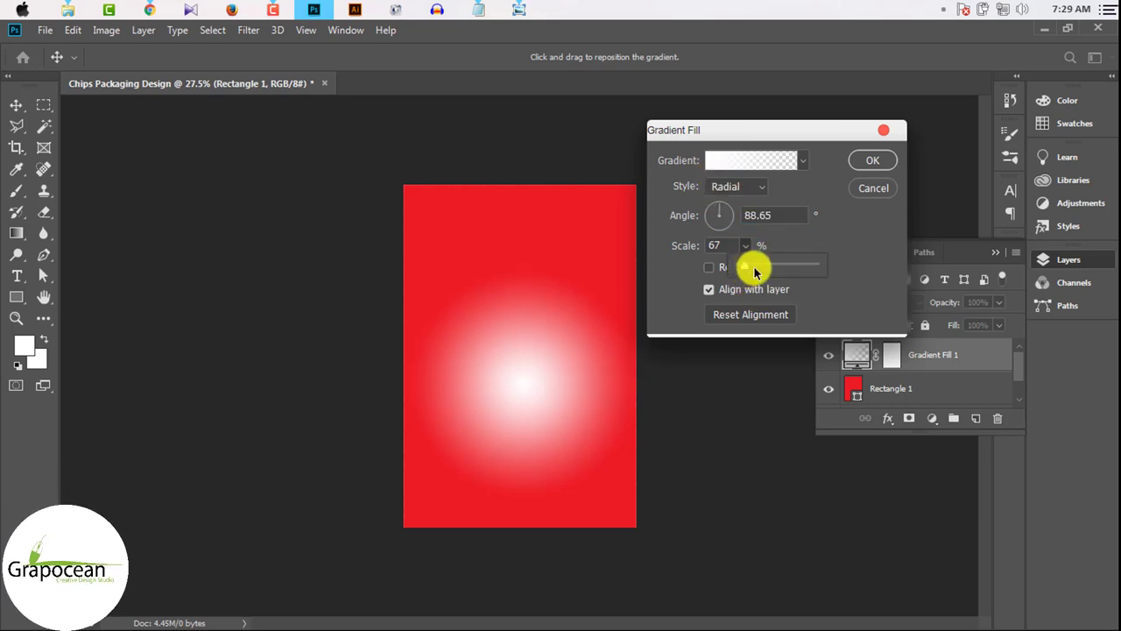
pyautogui.moveTo(750, 271); pyautogui.dragTo(744, 271)
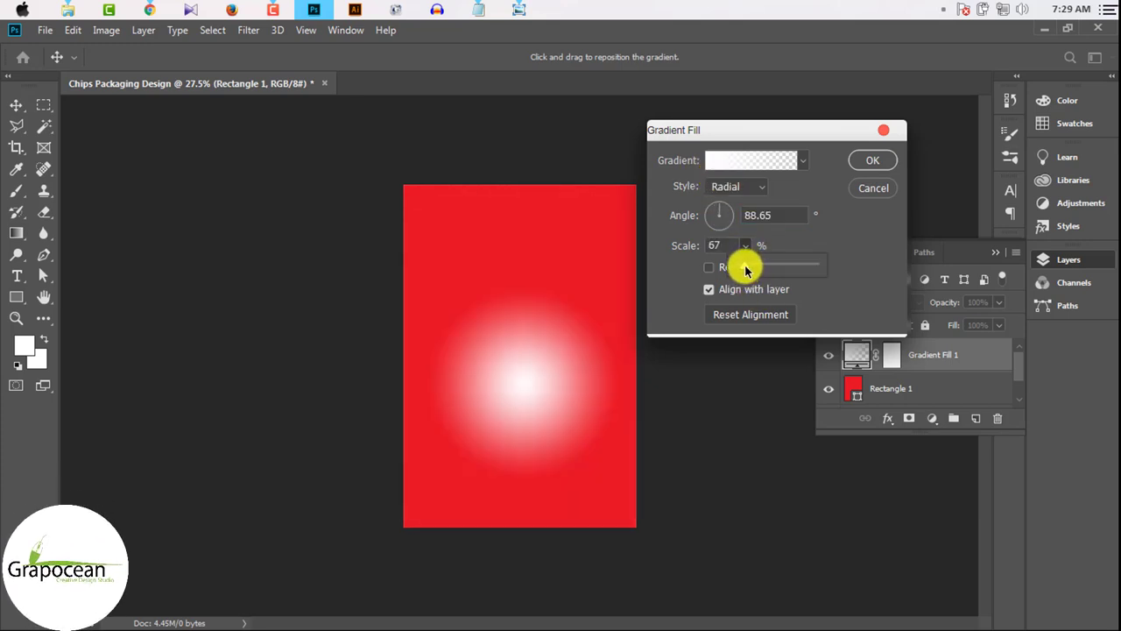
pyautogui.click(873, 161)
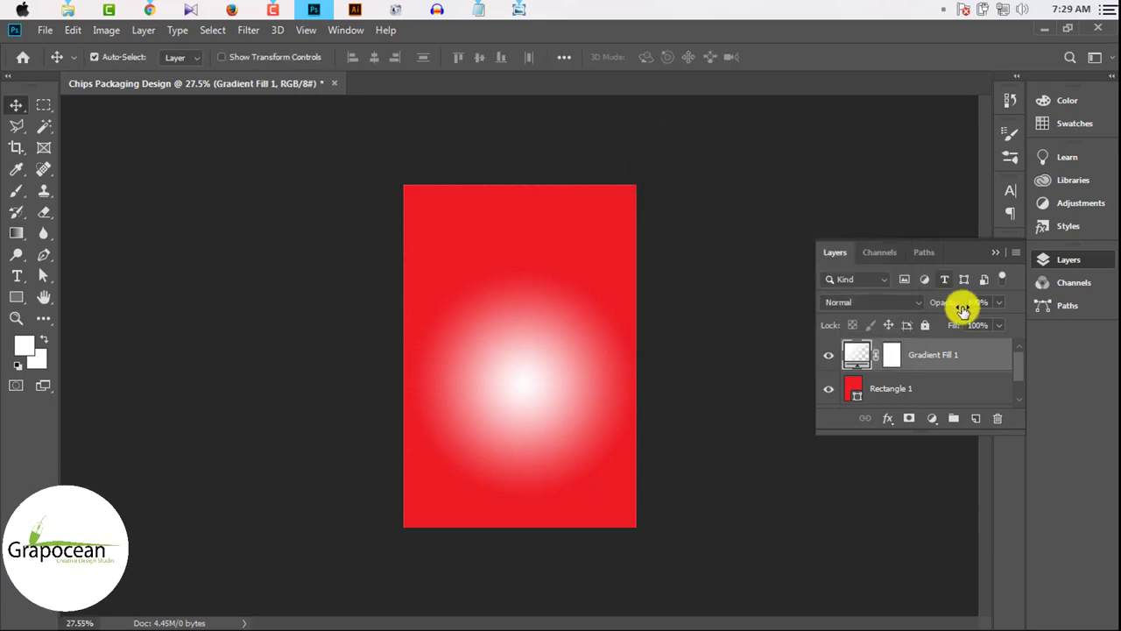
# Set the glow layer's opacity to 79% and nudge it slightly downward.
pyautogui.moveTo(980, 324); pyautogui.dragTo(985, 326)
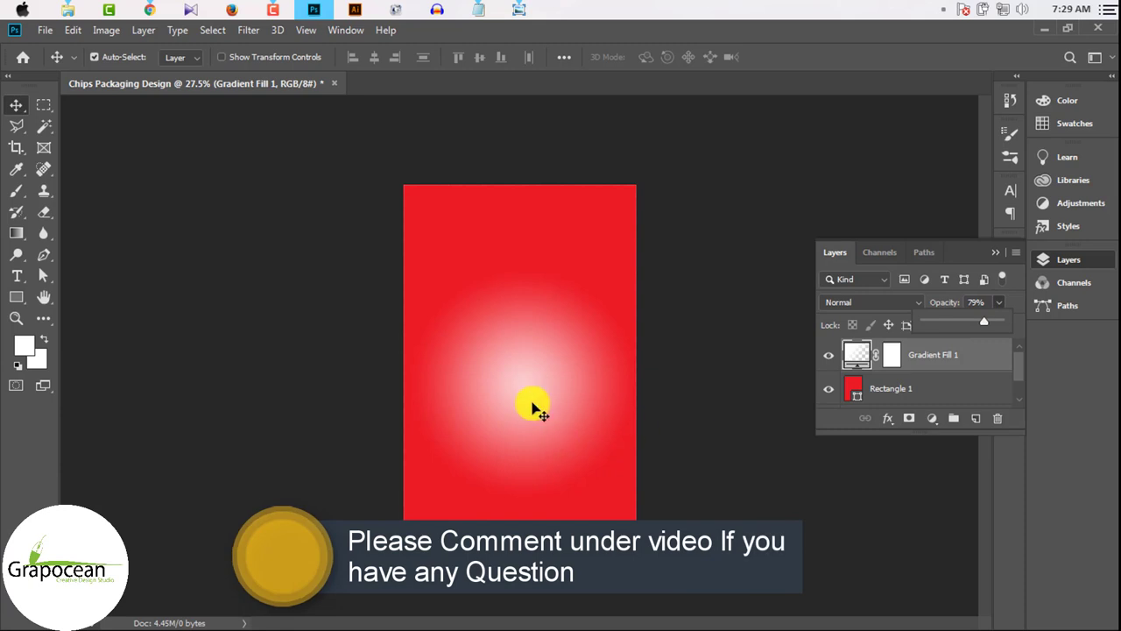
pyautogui.scroll(2, 536, 403)
pyautogui.scroll(1, 538, 400)
pyautogui.scroll(-2, 561, 400)
pyautogui.moveTo(545, 391); pyautogui.dragTo(550, 412)
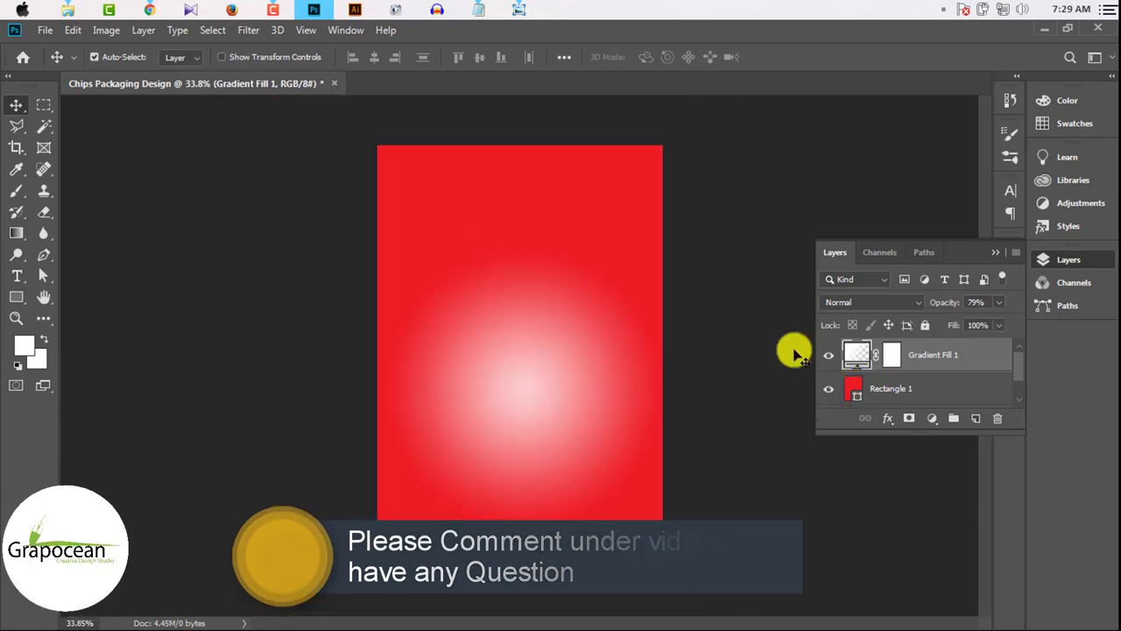
# In Gradient Fill 1's gradient editor, set the left stop to a pale yellow.
pyautogui.keyDown('ctrl'); pyautogui.click(851, 353); pyautogui.keyUp('ctrl')
pyautogui.doubleClick(851, 353)
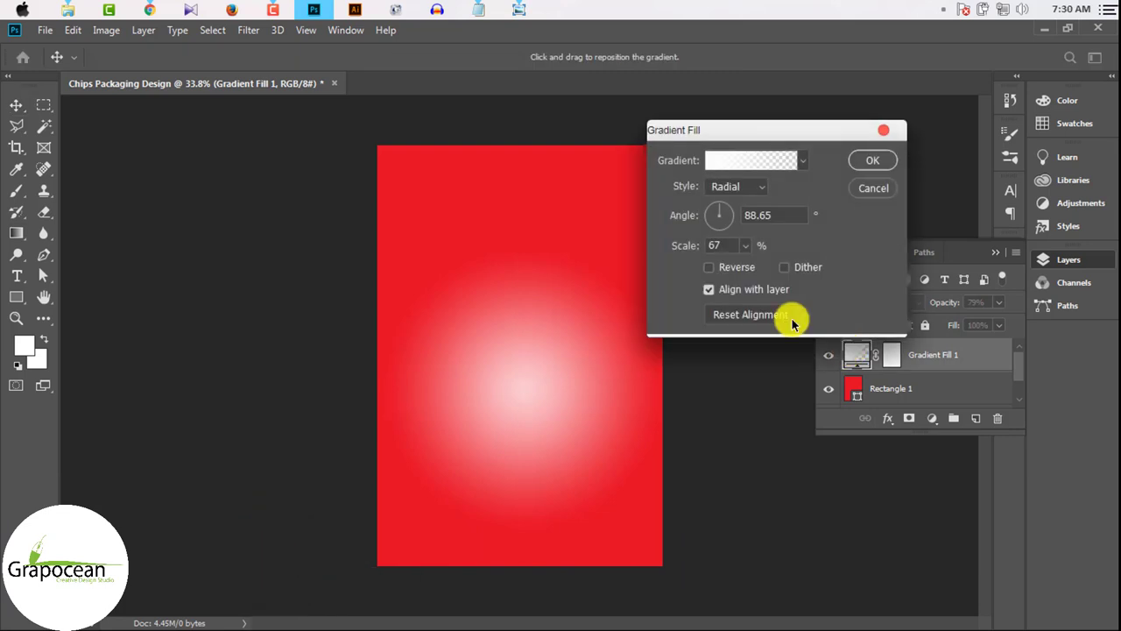
pyautogui.click(726, 158)
pyautogui.doubleClick(672, 395)
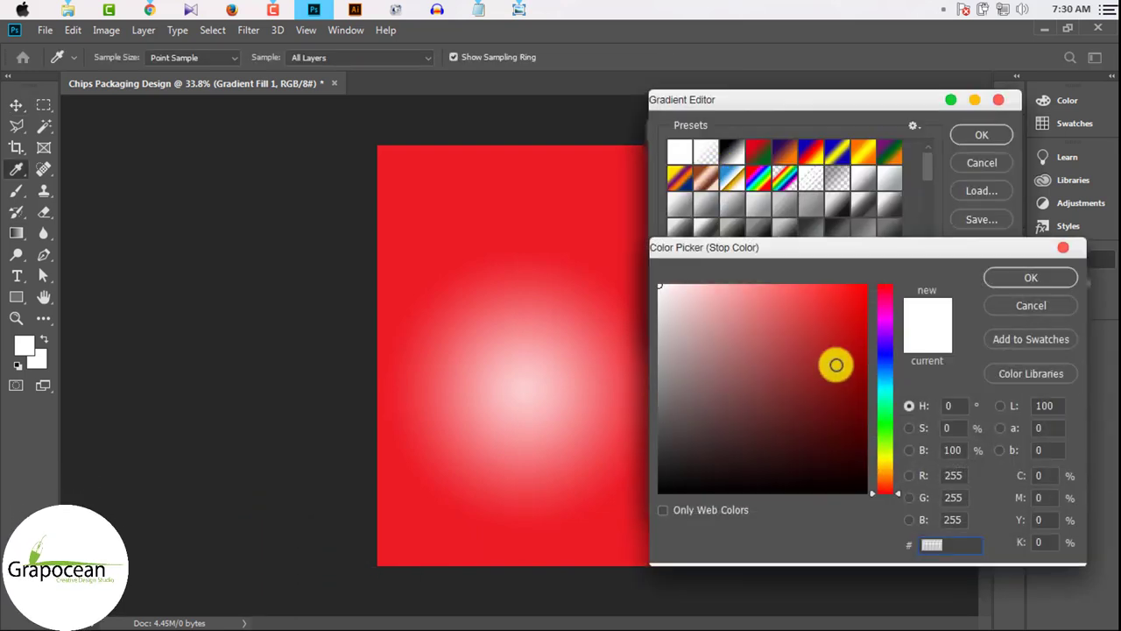
pyautogui.moveTo(884, 470); pyautogui.dragTo(885, 459)
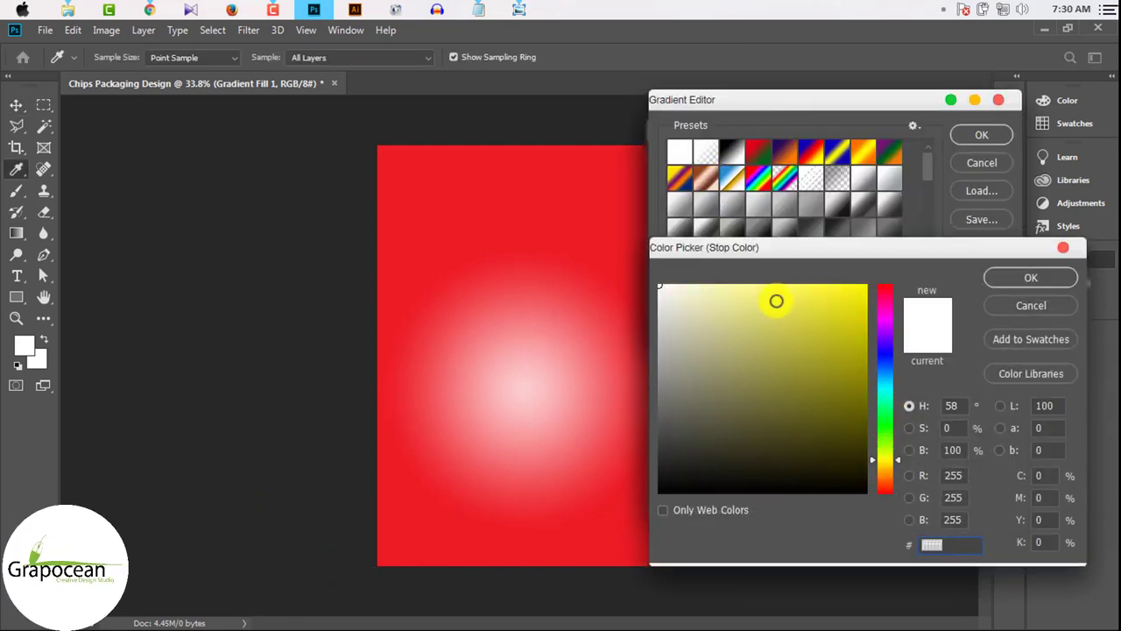
pyautogui.click(770, 289)
pyautogui.moveTo(749, 268); pyautogui.dragTo(706, 235)
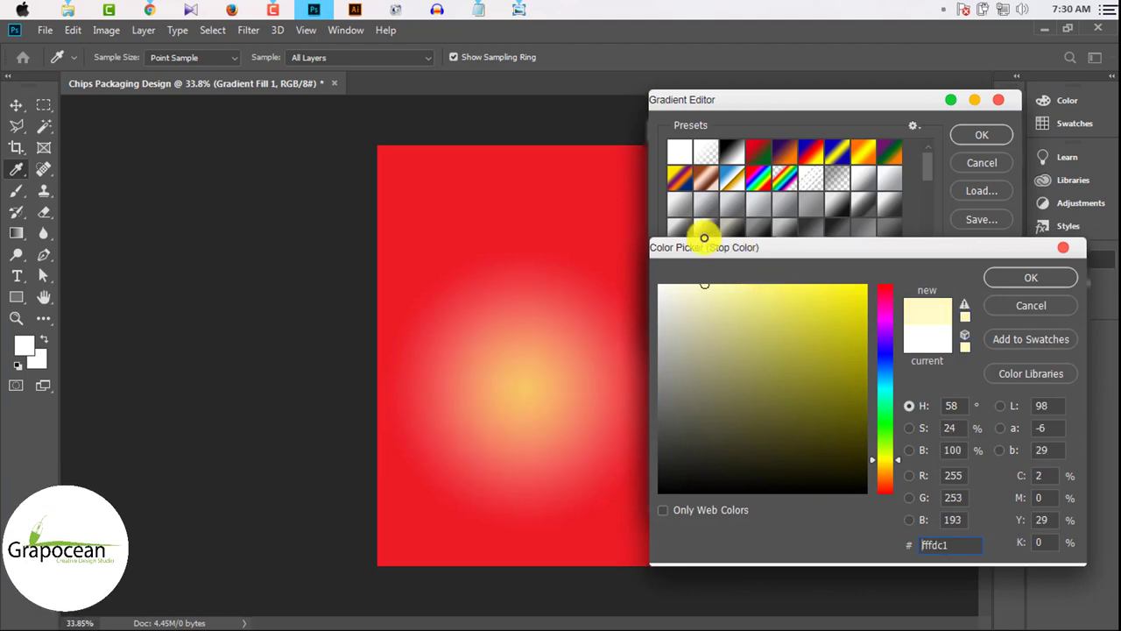
pyautogui.click(1026, 282)
# Set the right stop to a pale yellow and apply the yellow (#fff58b) gradient.
pyautogui.doubleClick(995, 396)
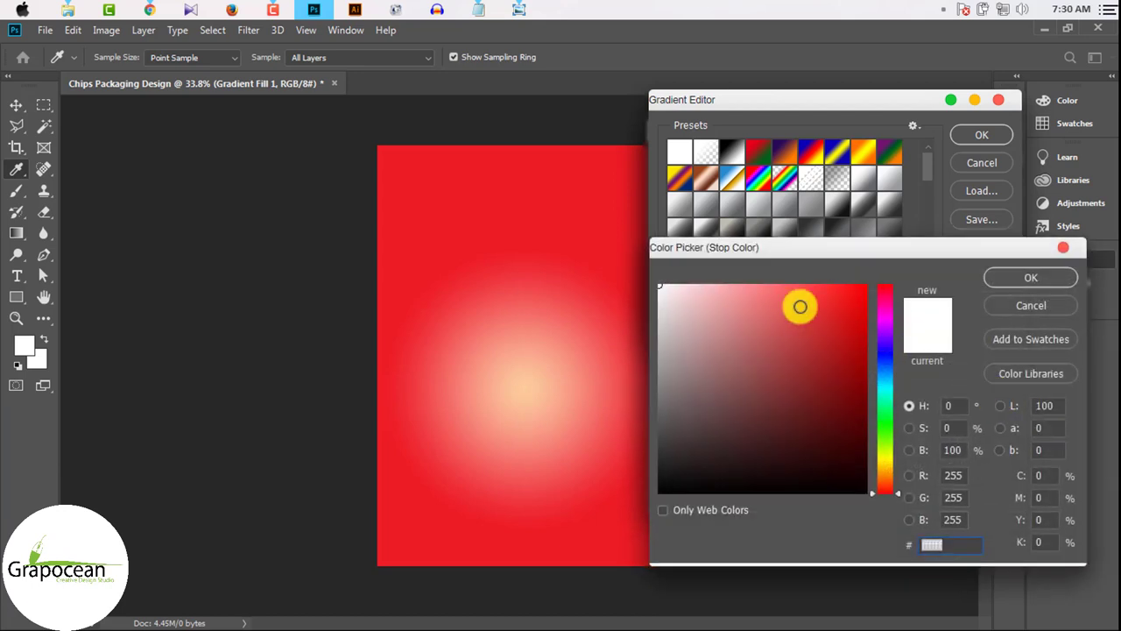
pyautogui.moveTo(893, 407); pyautogui.dragTo(881, 459)
pyautogui.moveTo(829, 330); pyautogui.dragTo(801, 238)
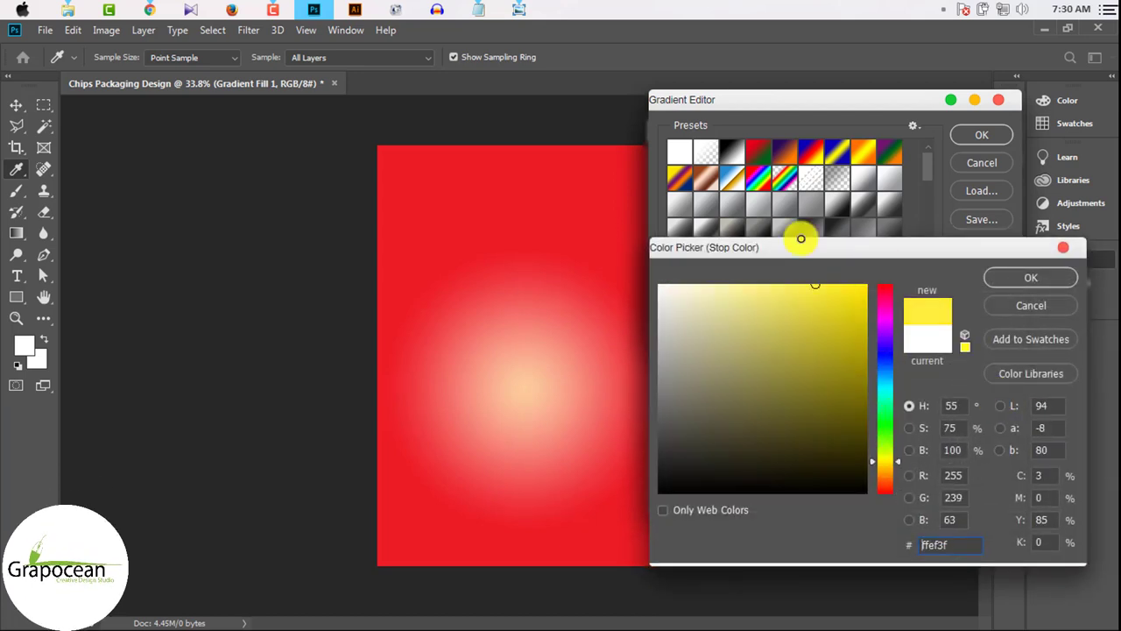
pyautogui.moveTo(699, 247); pyautogui.dragTo(768, 236)
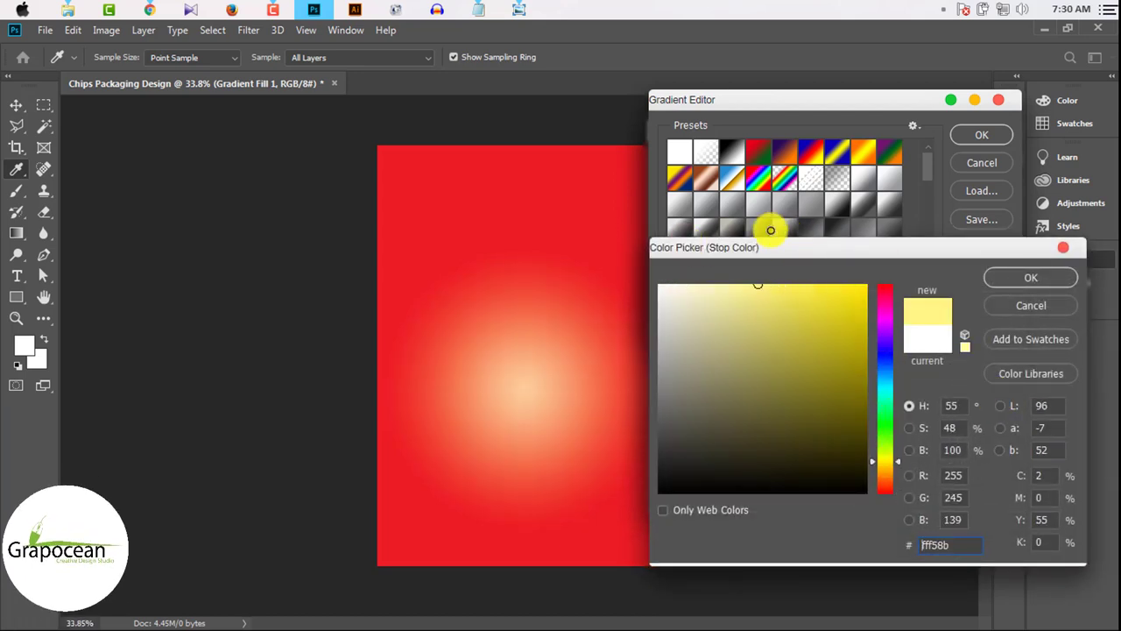
pyautogui.click(1032, 277)
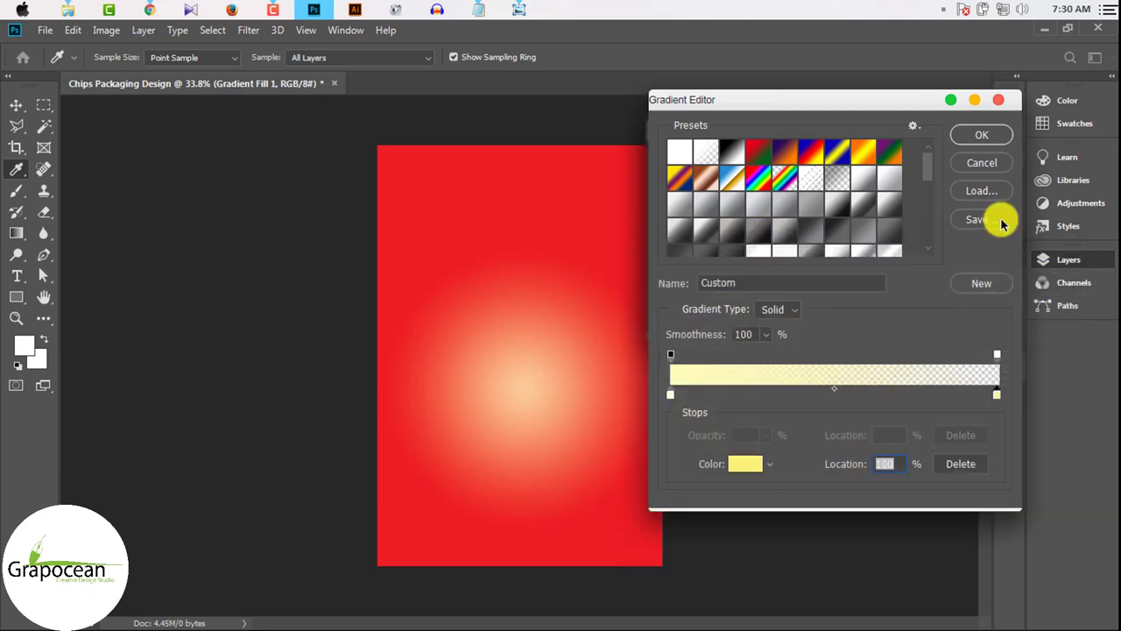
pyautogui.click(981, 135)
pyautogui.click(876, 161)
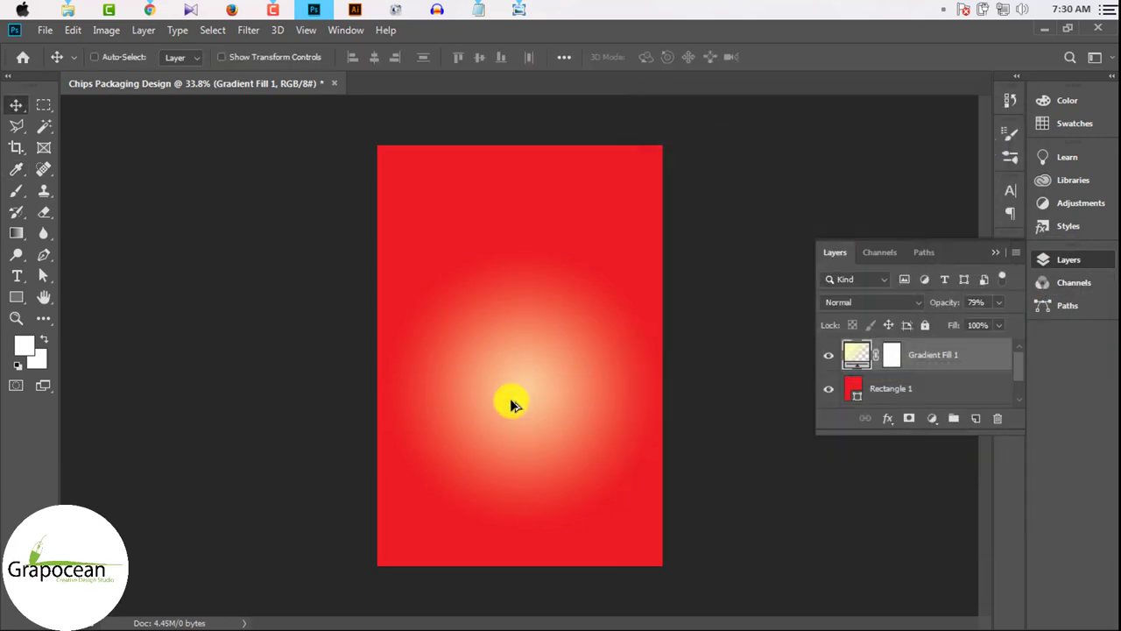
pyautogui.scroll(2, 531, 406)
pyautogui.scroll(-2, 531, 402)
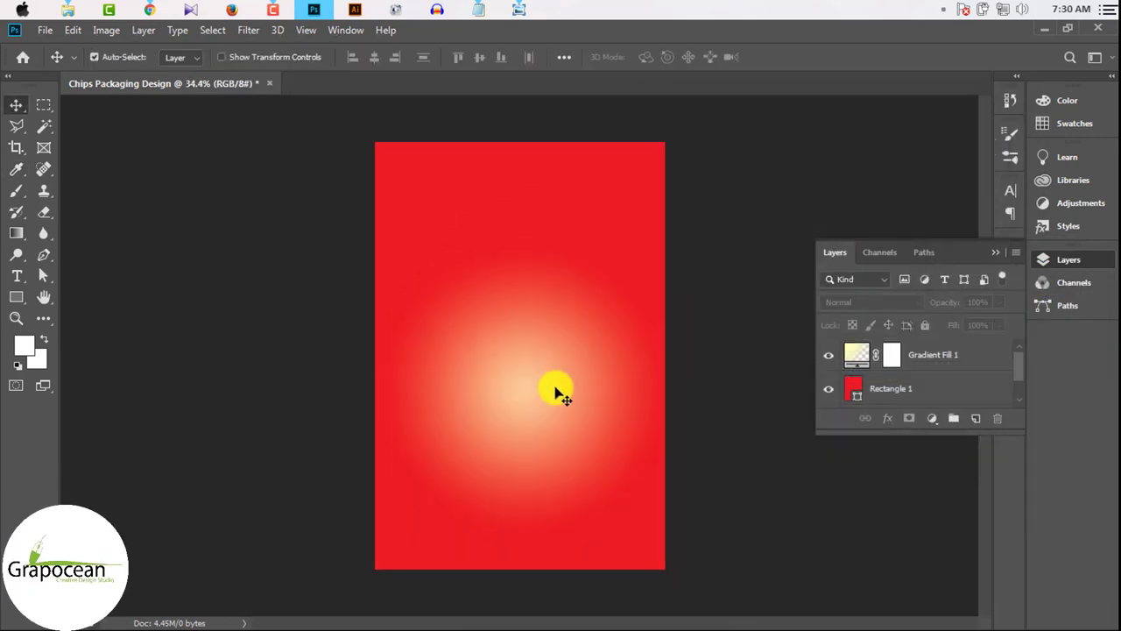
# Open shutterstock-484590157.png and shutterstock-1255305502.png from the Downloads folder.
pyautogui.click(45, 30)
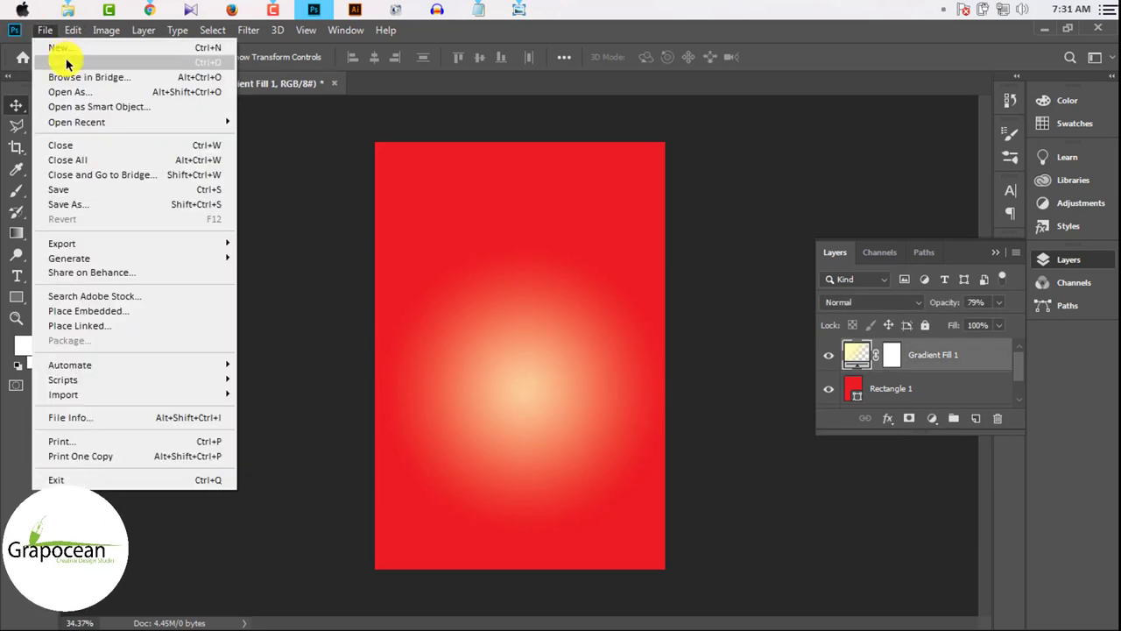
pyautogui.click(54, 91)
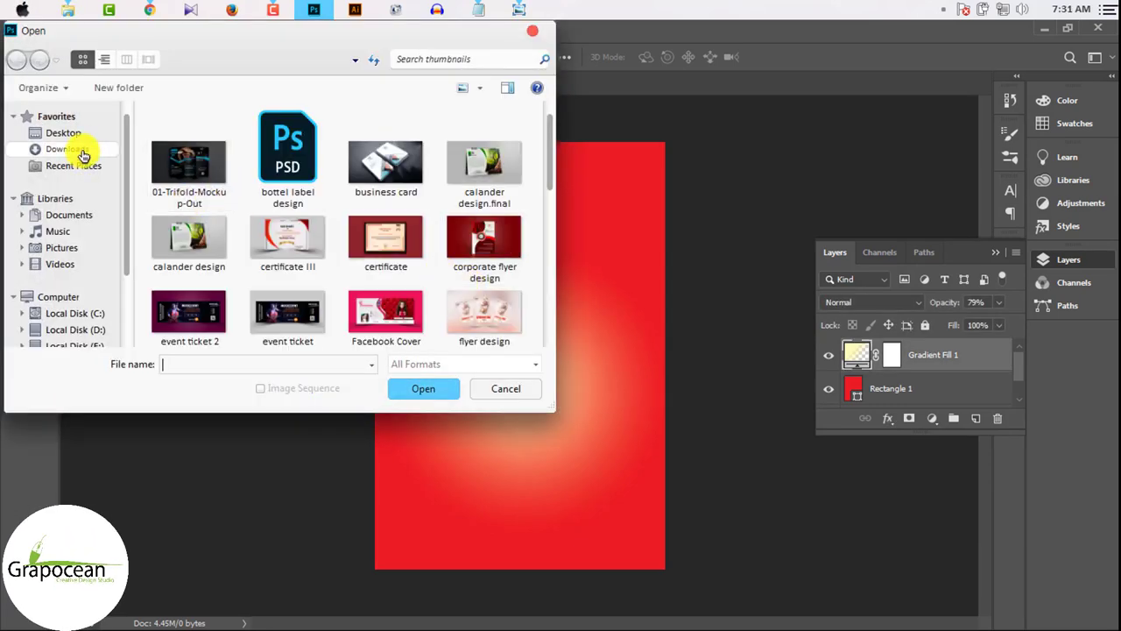
pyautogui.click(69, 149)
pyautogui.moveTo(550, 132)
pyautogui.mouseDown()
pyautogui.moveTo(545, 260)
pyautogui.moveTo(543, 223)
pyautogui.mouseUp()
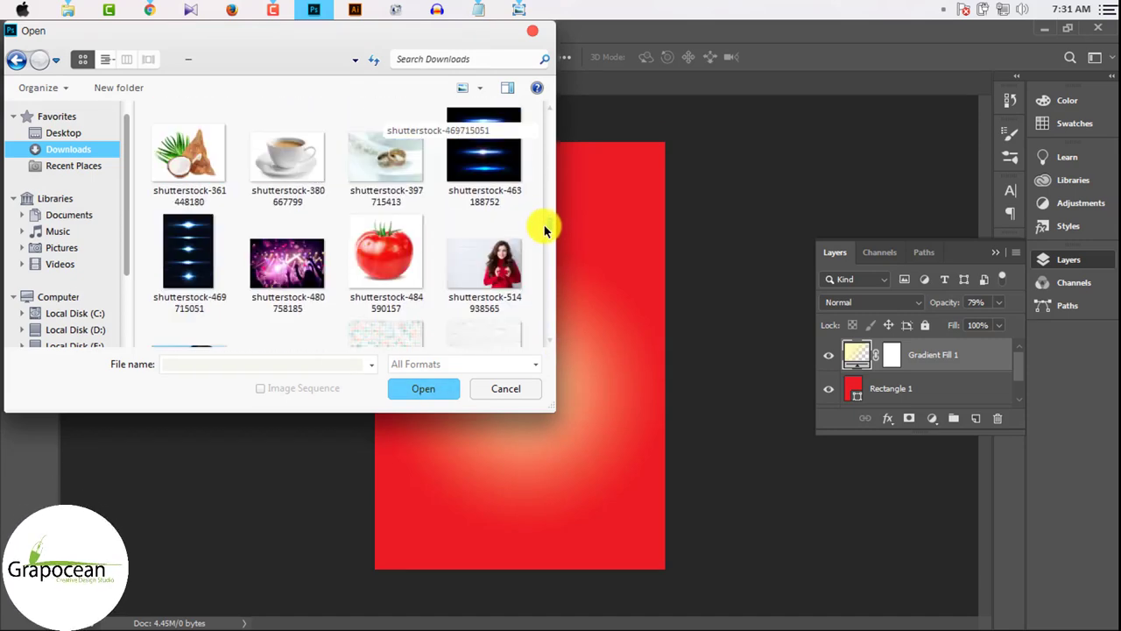
pyautogui.moveTo(549, 222)
pyautogui.mouseDown()
pyautogui.moveTo(561, 110)
pyautogui.moveTo(565, 219)
pyautogui.moveTo(550, 295)
pyautogui.mouseUp()
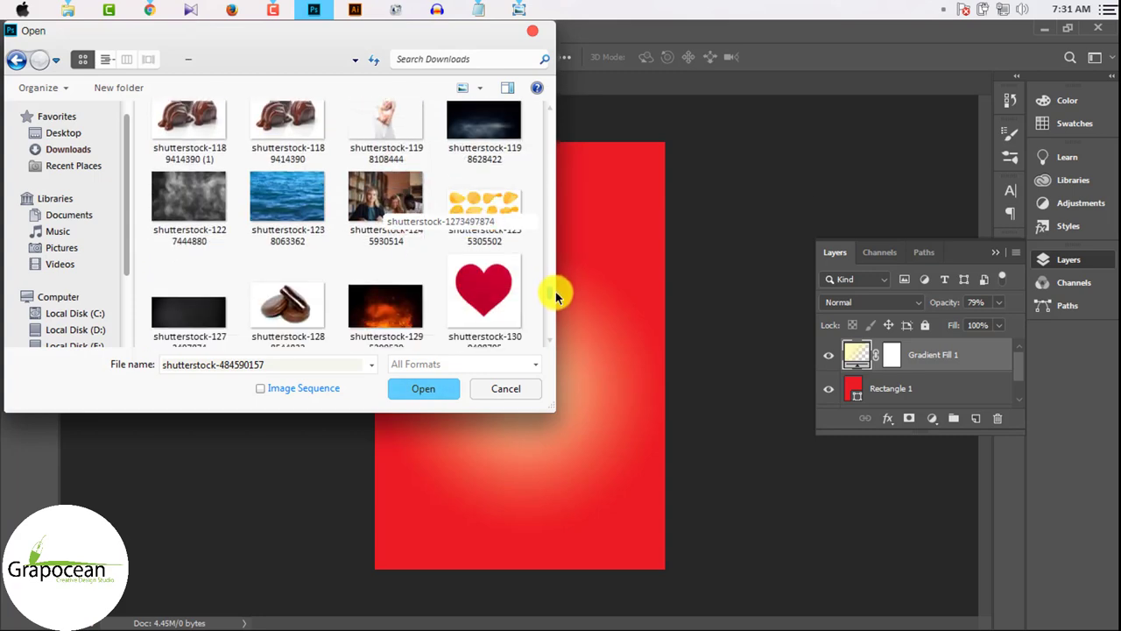
pyautogui.keyDown('ctrl'); pyautogui.click(478, 197); pyautogui.keyUp('ctrl')
pyautogui.click(430, 385)
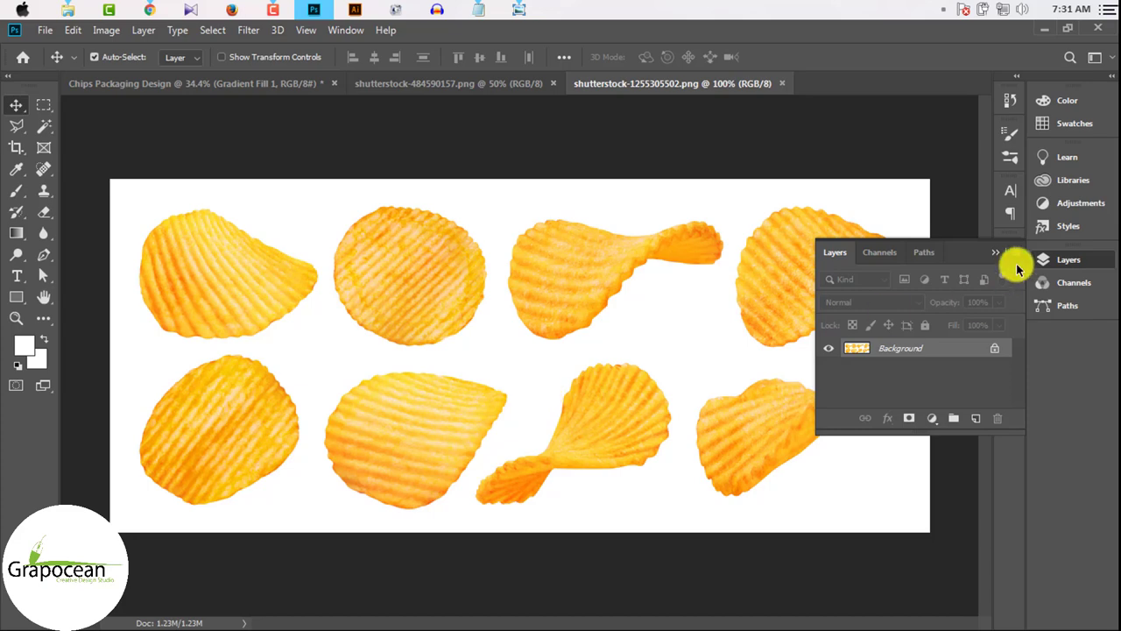
# Select the white background with the Magic Wand, unlock the Background layer, and delete it.
pyautogui.click(875, 268)
pyautogui.click(44, 126)
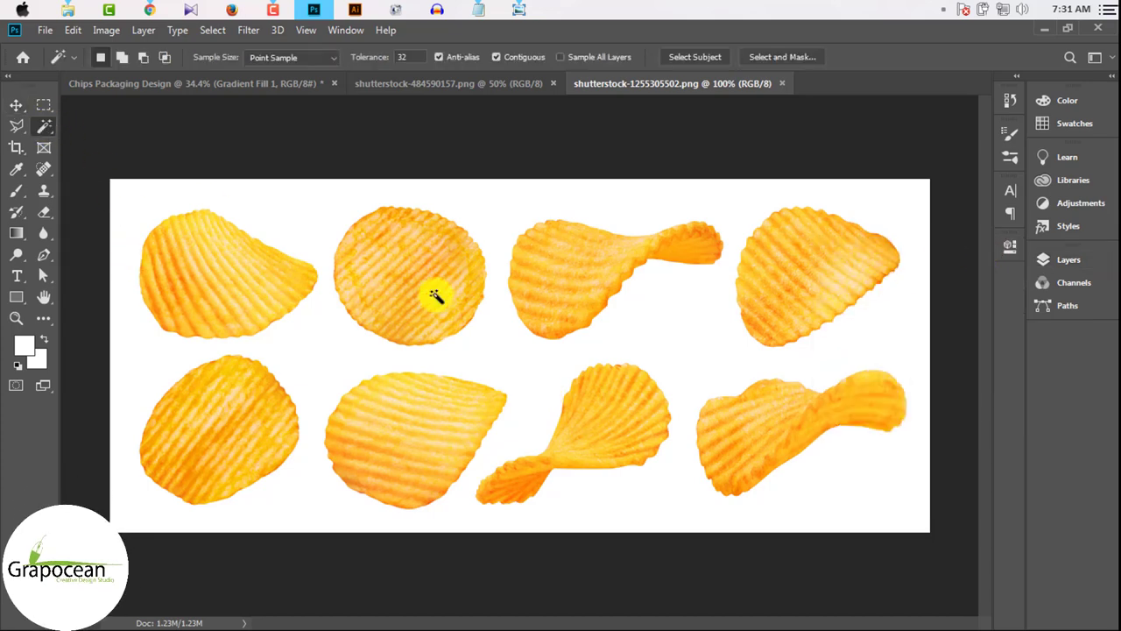
pyautogui.press('Delete')
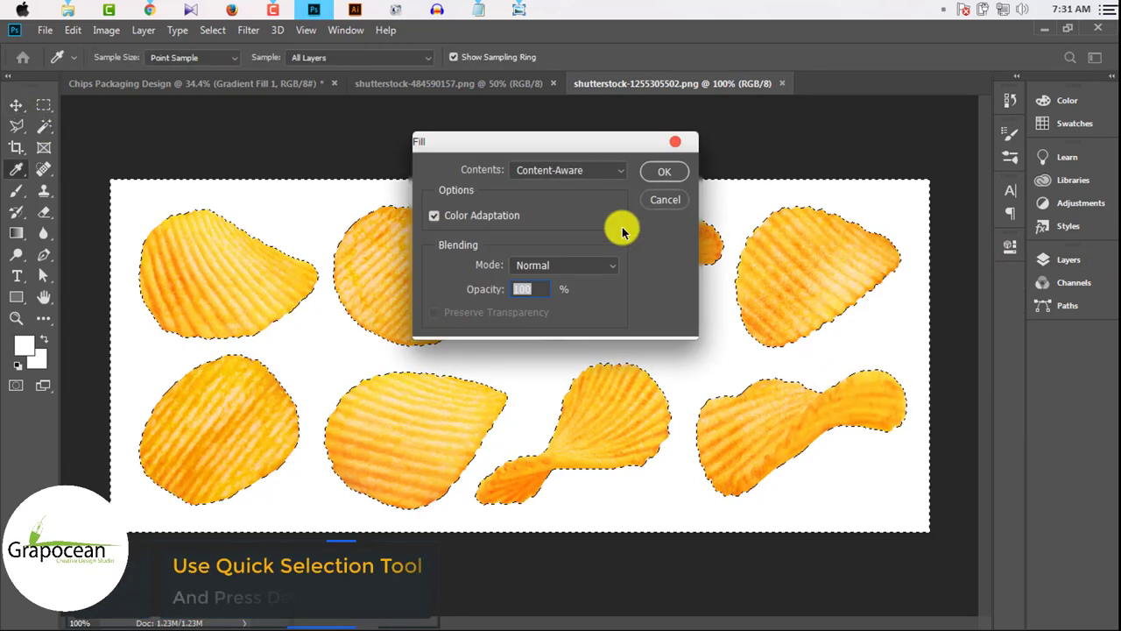
pyautogui.press('Escape')
pyautogui.click(1069, 259)
pyautogui.click(996, 348)
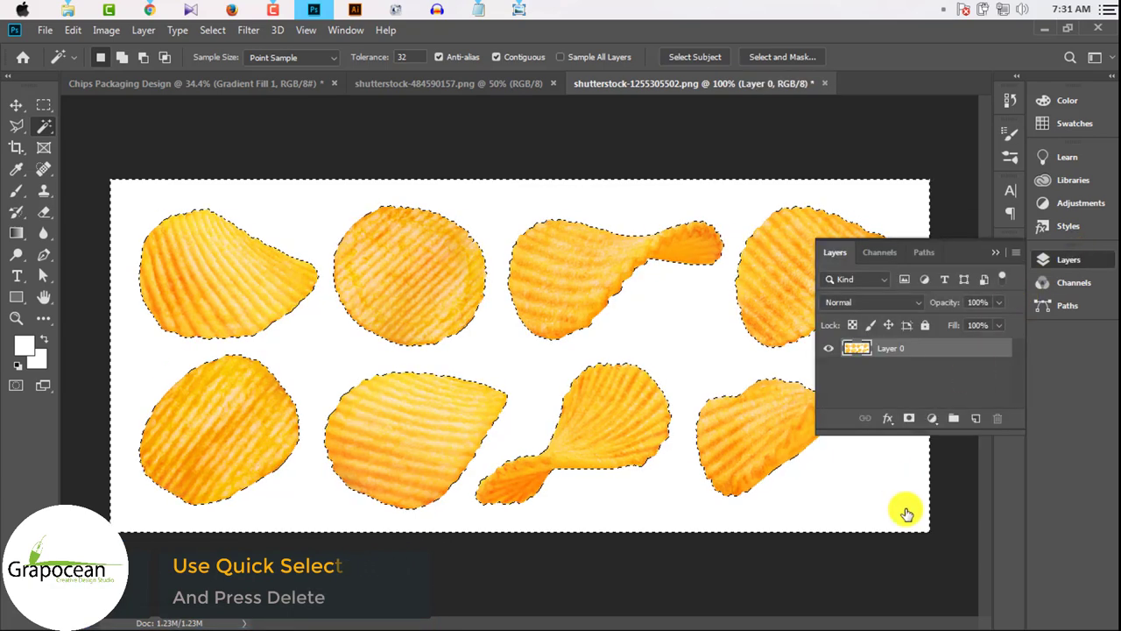
pyautogui.press('Delete')
# Deselect and shift the chips on Layer 0 slightly to the right.
pyautogui.click(995, 254)
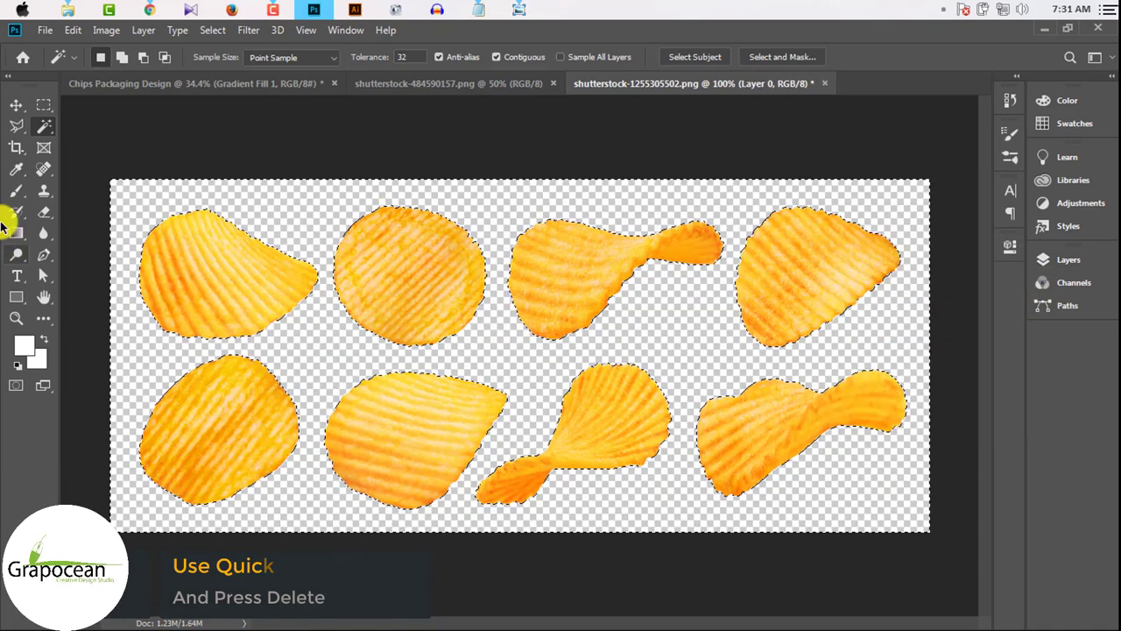
pyautogui.click(44, 106)
pyautogui.click(300, 231)
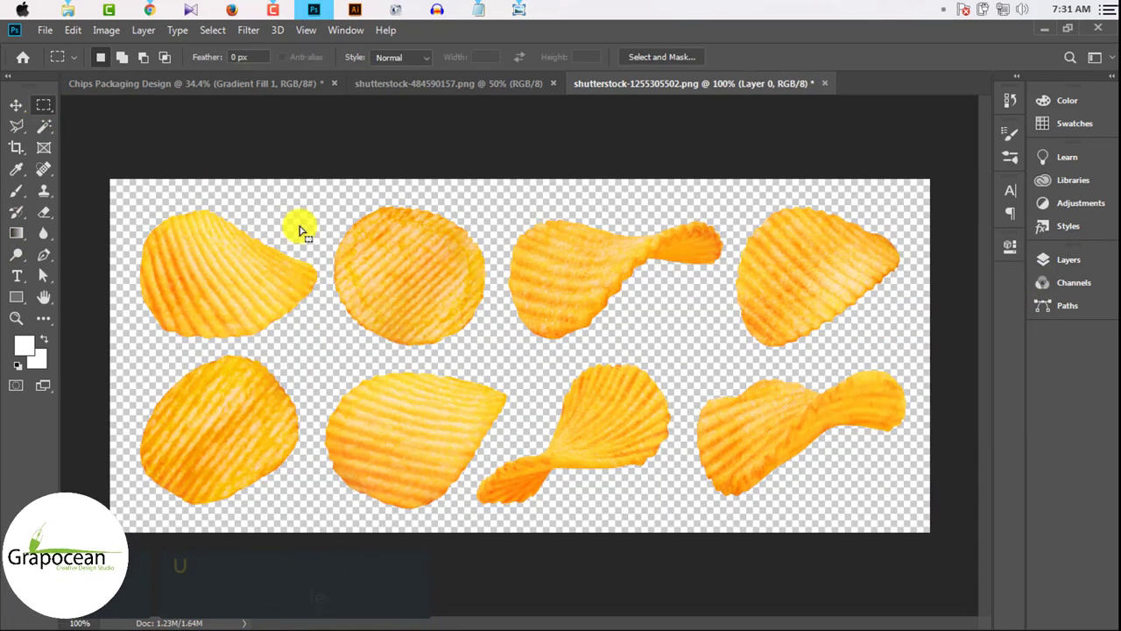
pyautogui.click(16, 105)
pyautogui.moveTo(261, 289); pyautogui.dragTo(290, 287)
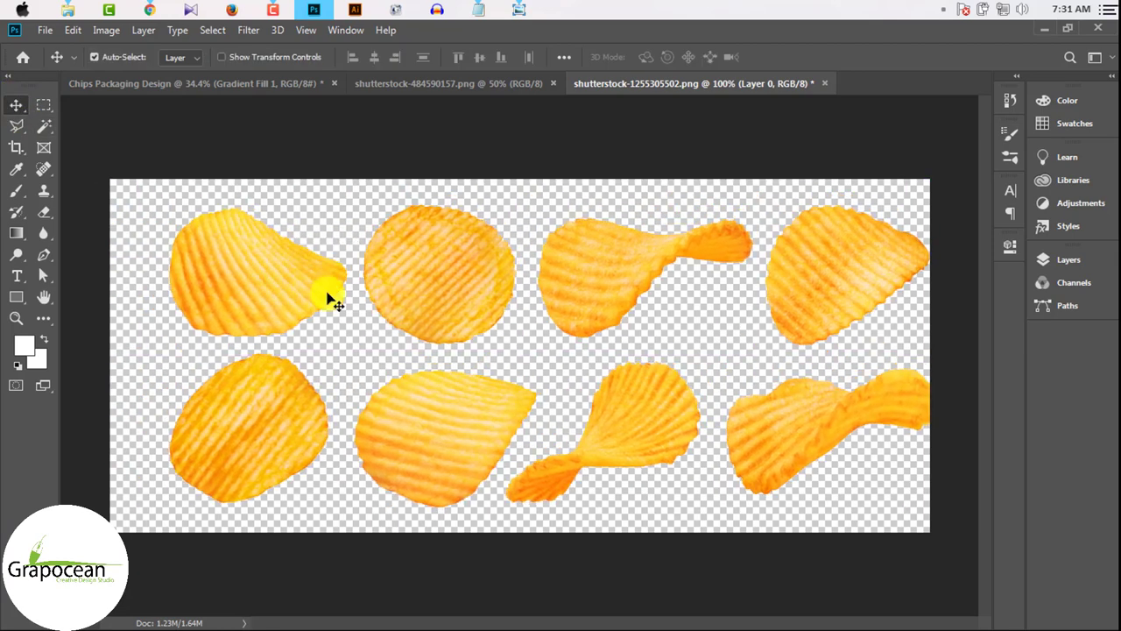
# Copy the twisted top-row chip and paste it near the bottom of the design.
pyautogui.click(44, 105)
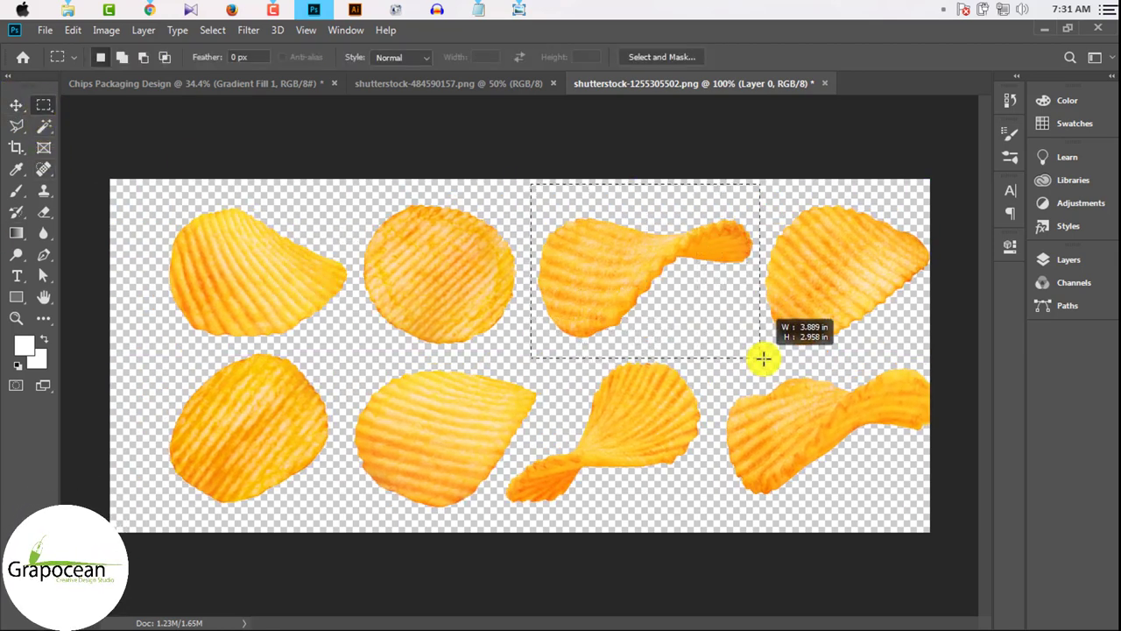
pyautogui.moveTo(762, 358); pyautogui.dragTo(761, 358)
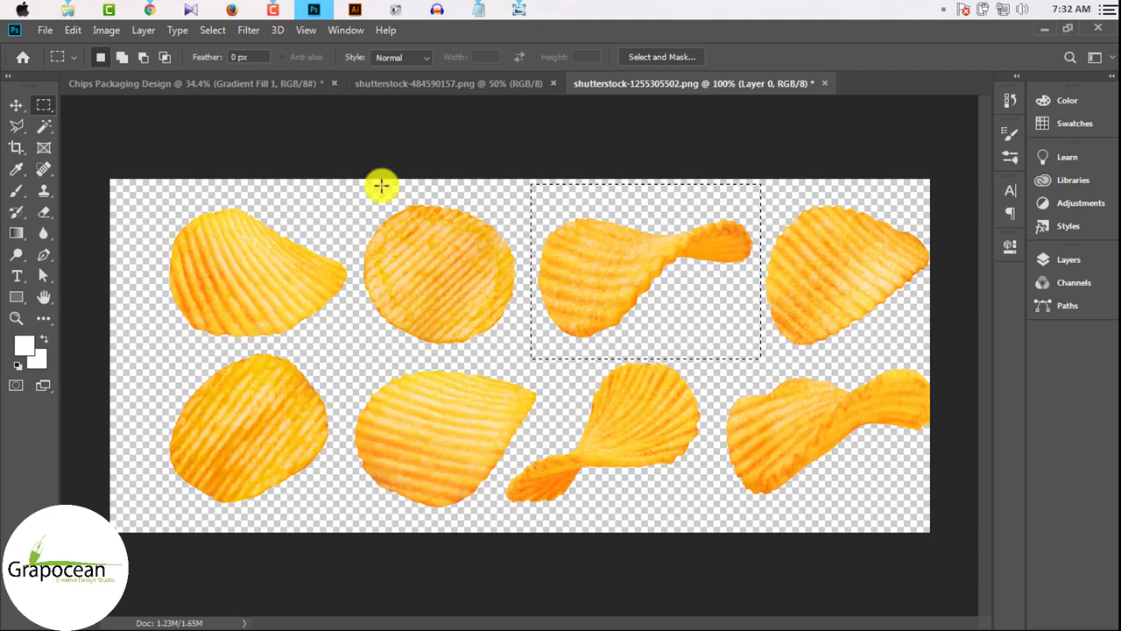
pyautogui.hotkey('ctrl', 'c')
pyautogui.click(196, 83)
pyautogui.hotkey('ctrl', 'v')
pyautogui.click(17, 109)
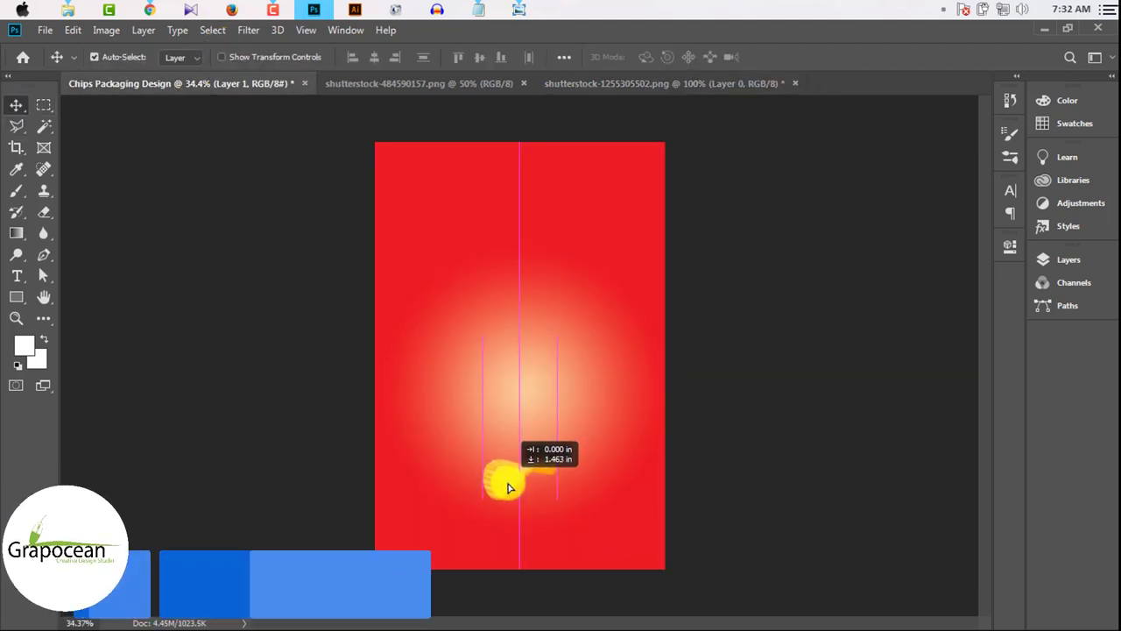
pyautogui.moveTo(511, 405); pyautogui.dragTo(511, 502)
# Rotate the chip 15°, scale it to about 161%, and nudge it left.
pyautogui.hotkey('ctrl', 't')
pyautogui.moveTo(593, 537)
pyautogui.mouseDown()
pyautogui.moveTo(533, 351)
pyautogui.moveTo(458, 342)
pyautogui.moveTo(623, 622)
pyautogui.moveTo(604, 593)
pyautogui.mouseUp()
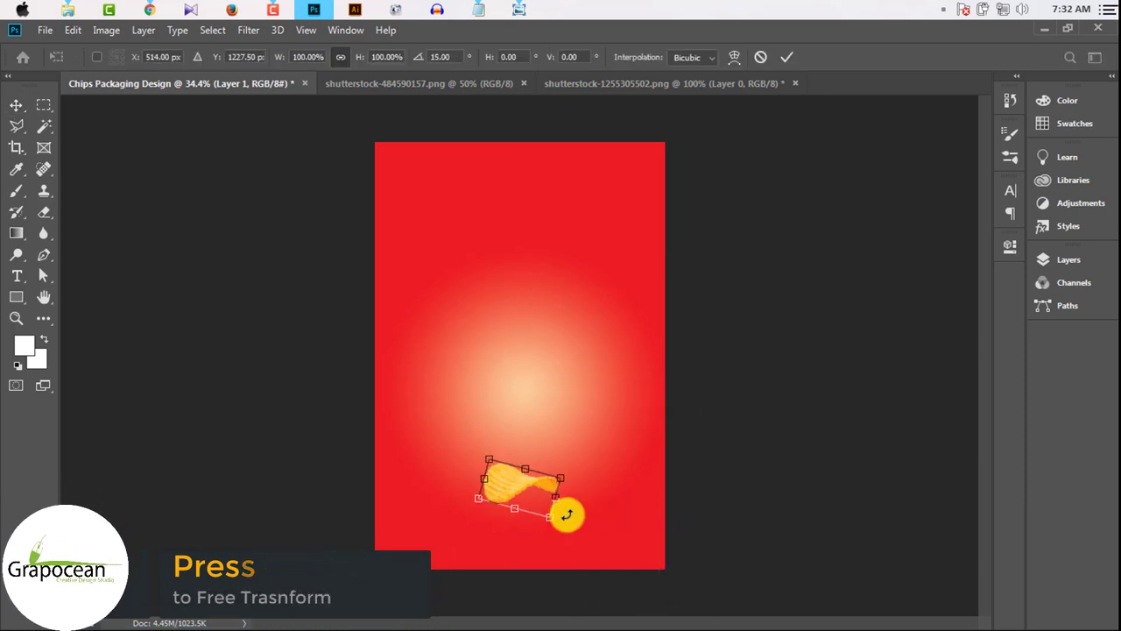
pyautogui.moveTo(547, 516)
pyautogui.mouseDown()
pyautogui.moveTo(570, 538)
pyautogui.moveTo(556, 534)
pyautogui.mouseUp()
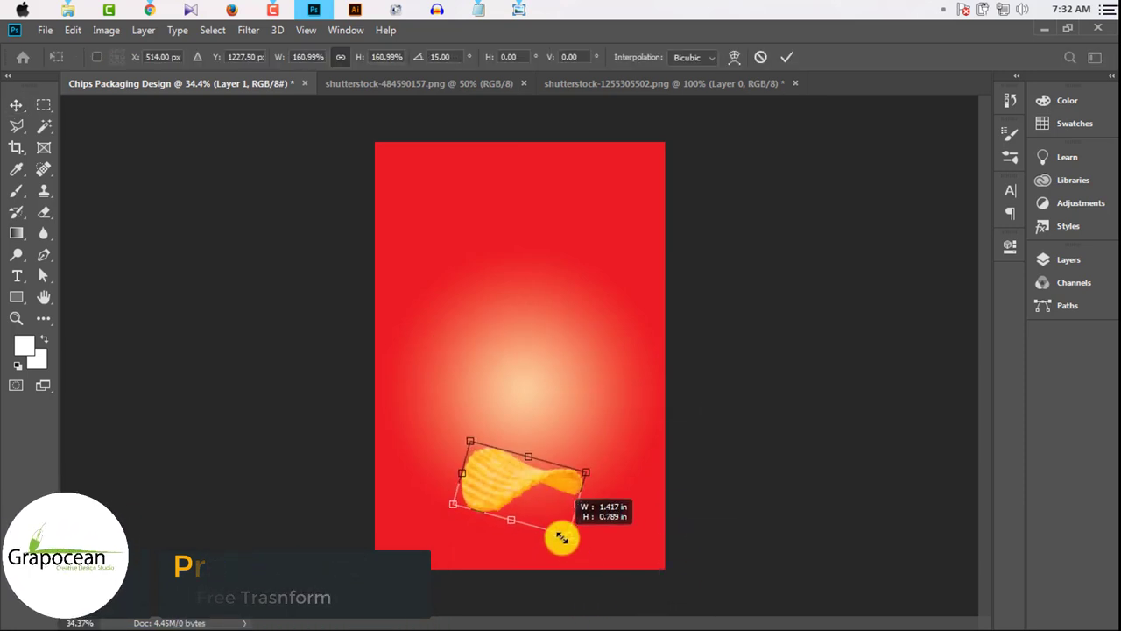
pyautogui.click(786, 57)
pyautogui.scroll(1, 571, 419)
pyautogui.moveTo(538, 495)
pyautogui.mouseDown()
pyautogui.moveTo(514, 508)
pyautogui.moveTo(517, 500)
pyautogui.mouseUp()
pyautogui.click(543, 452)
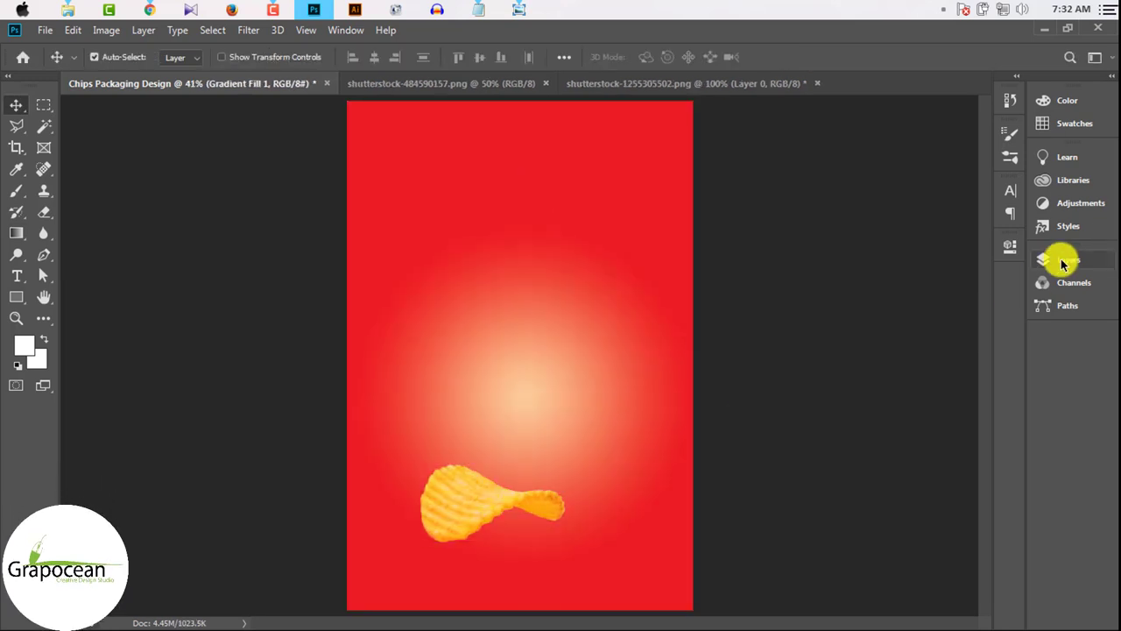
# Drag Gradient Fill 1's radial centre down toward the chip, keeping scale at 67%.
pyautogui.click(1062, 260)
pyautogui.hotkey('ctrl', 't')
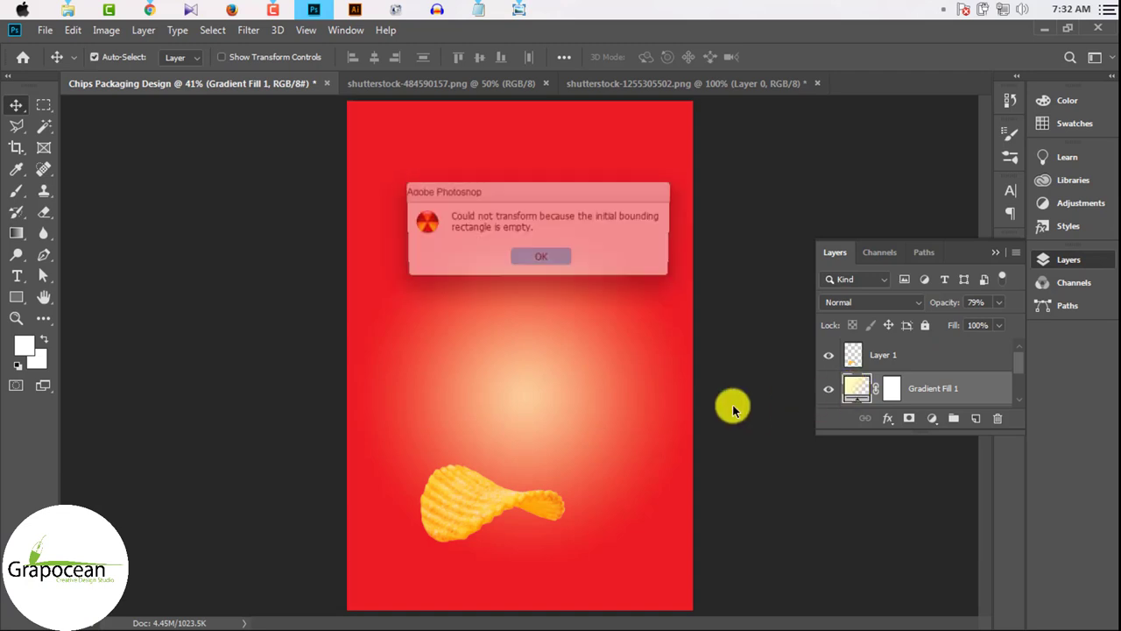
pyautogui.click(544, 321)
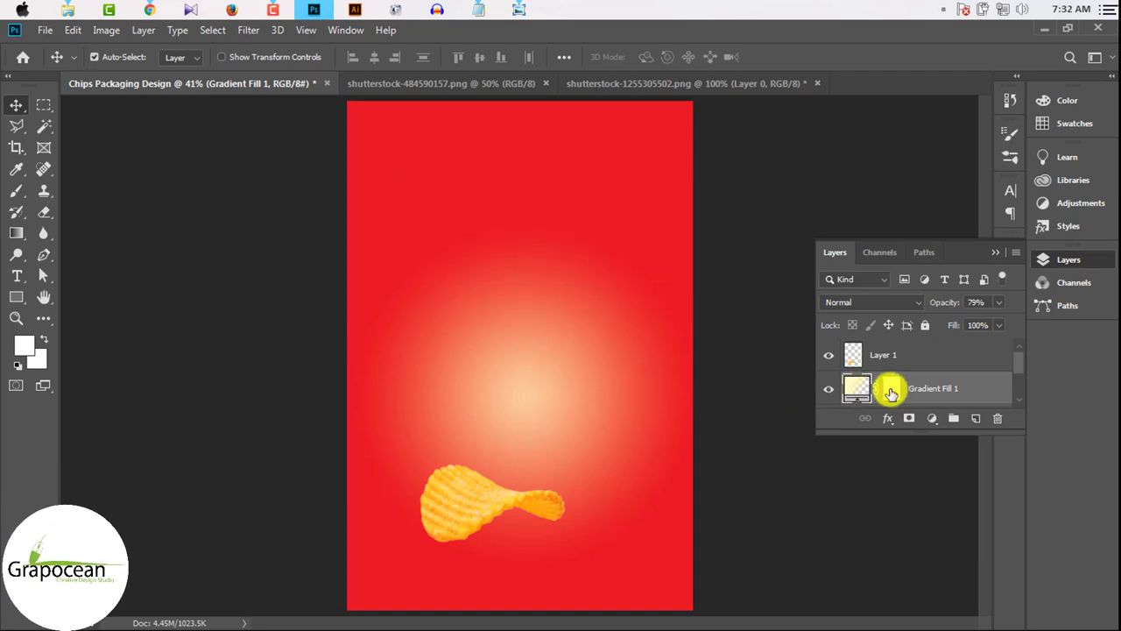
pyautogui.click(909, 389)
pyautogui.click(856, 391)
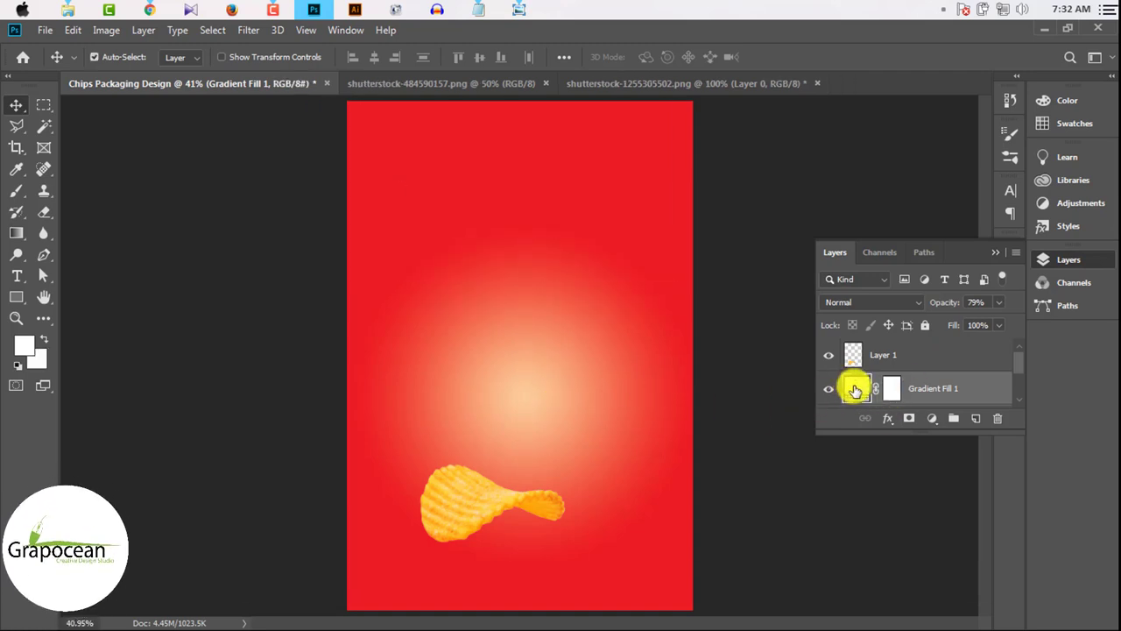
pyautogui.rightClick(856, 391)
pyautogui.click(897, 398)
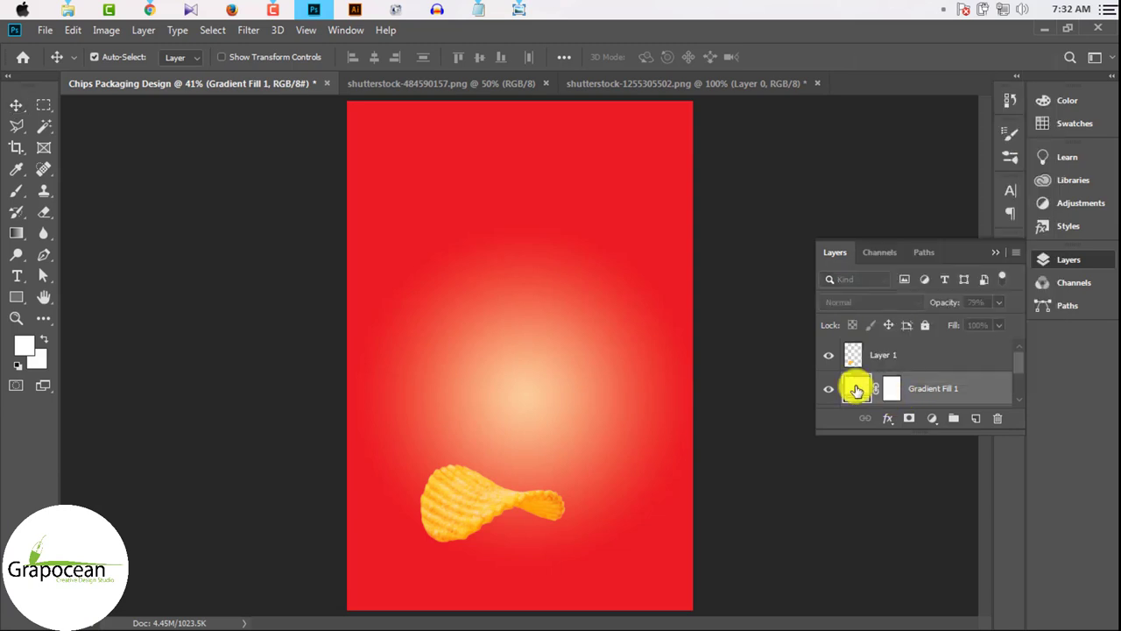
pyautogui.doubleClick(857, 388)
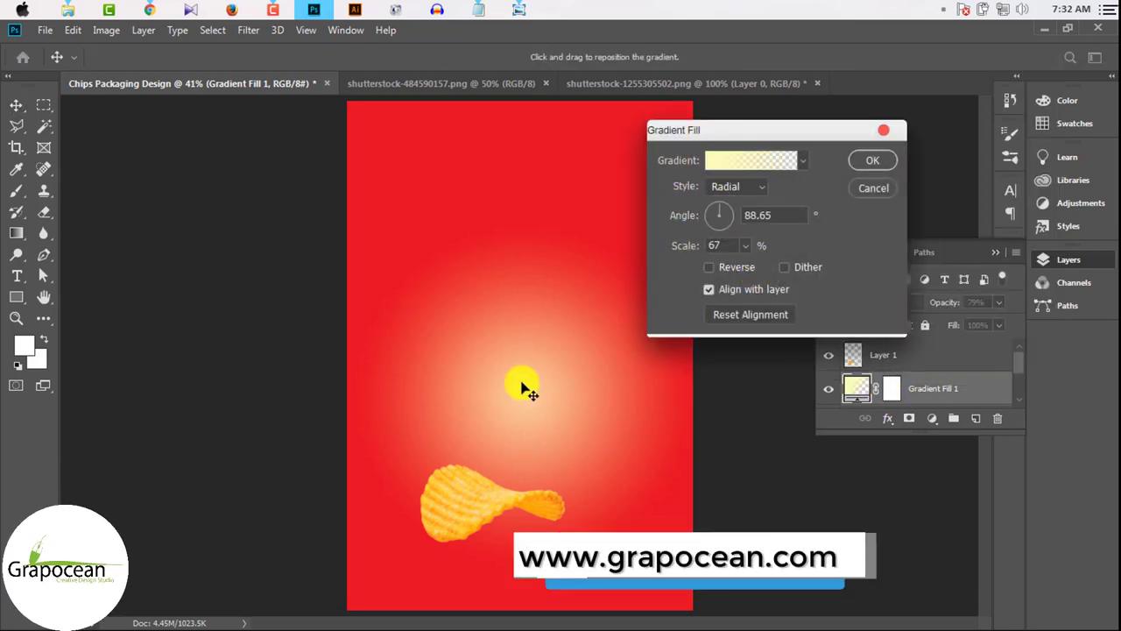
pyautogui.moveTo(526, 388)
pyautogui.mouseDown()
pyautogui.moveTo(513, 470)
pyautogui.moveTo(515, 447)
pyautogui.mouseUp()
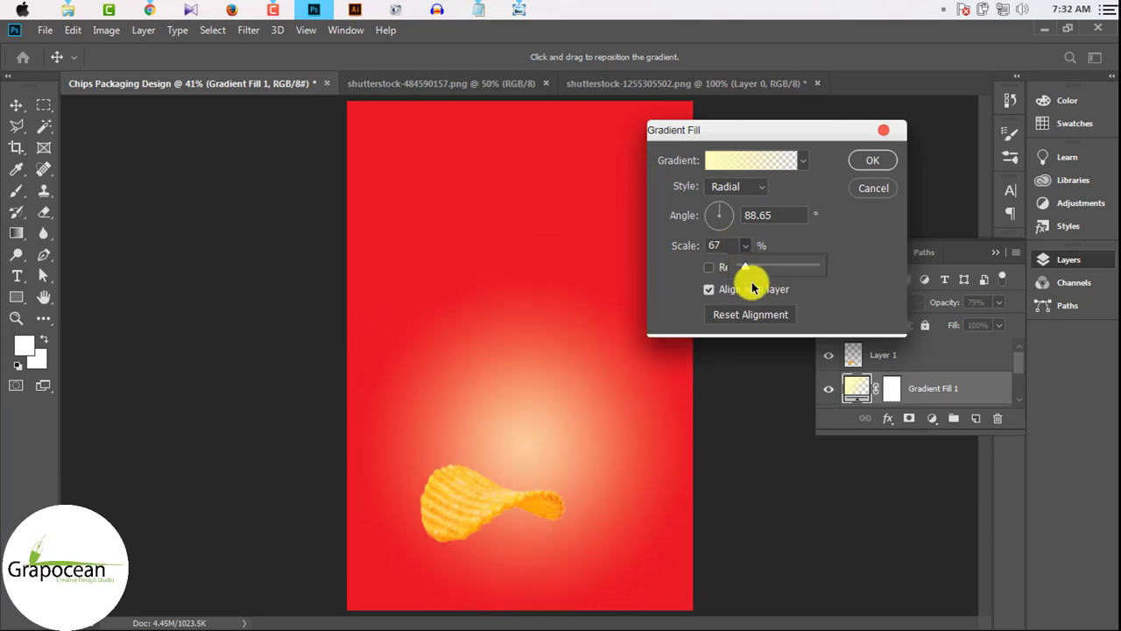
pyautogui.moveTo(751, 289); pyautogui.dragTo(751, 272)
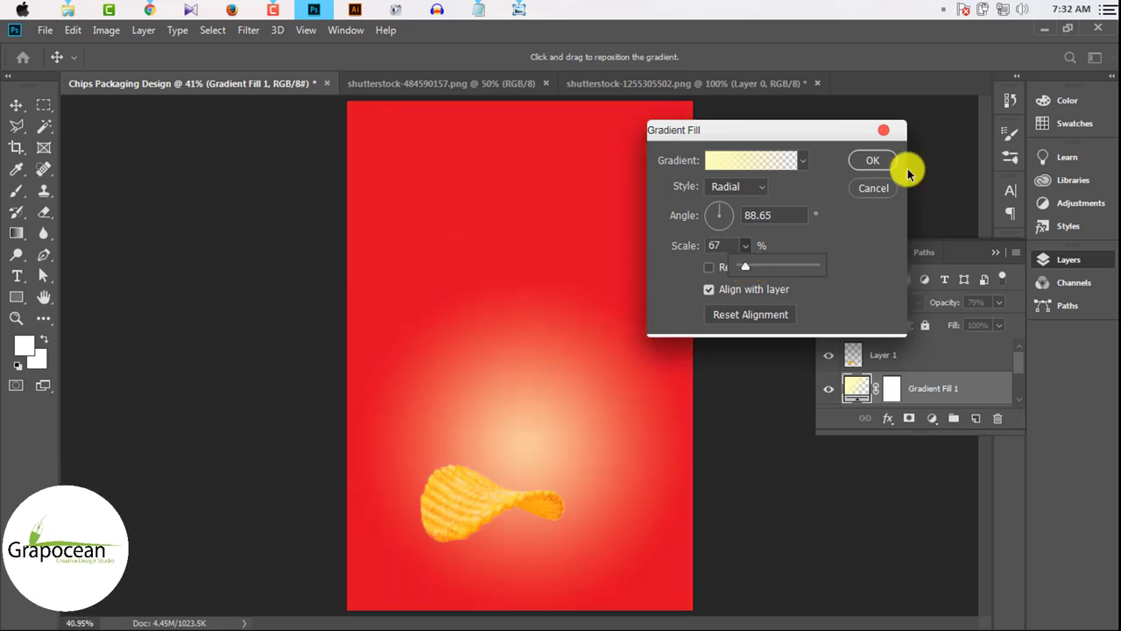
pyautogui.click(875, 163)
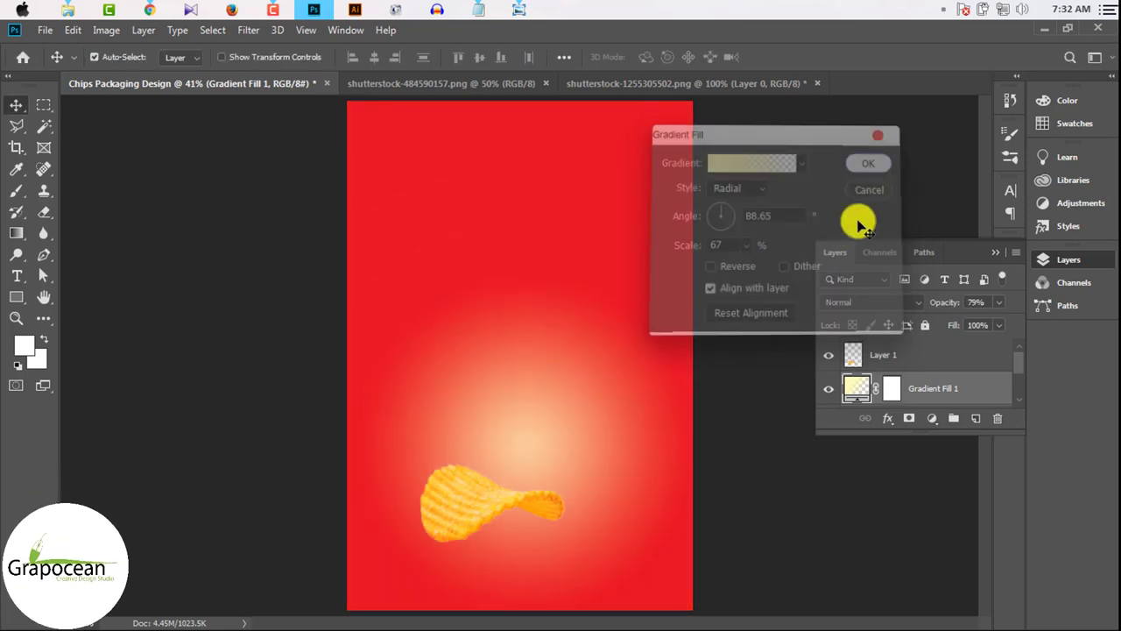
# Marquee the bottom-right chip in the chips photo and paste it into the design.
pyautogui.click(513, 512)
pyautogui.click(630, 83)
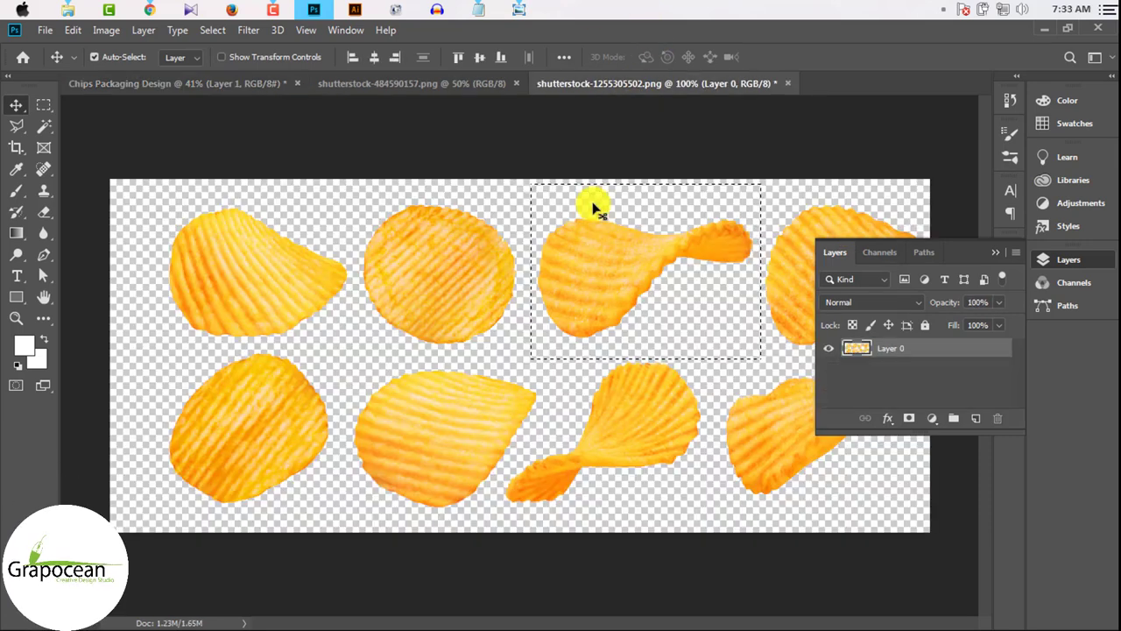
pyautogui.click(995, 252)
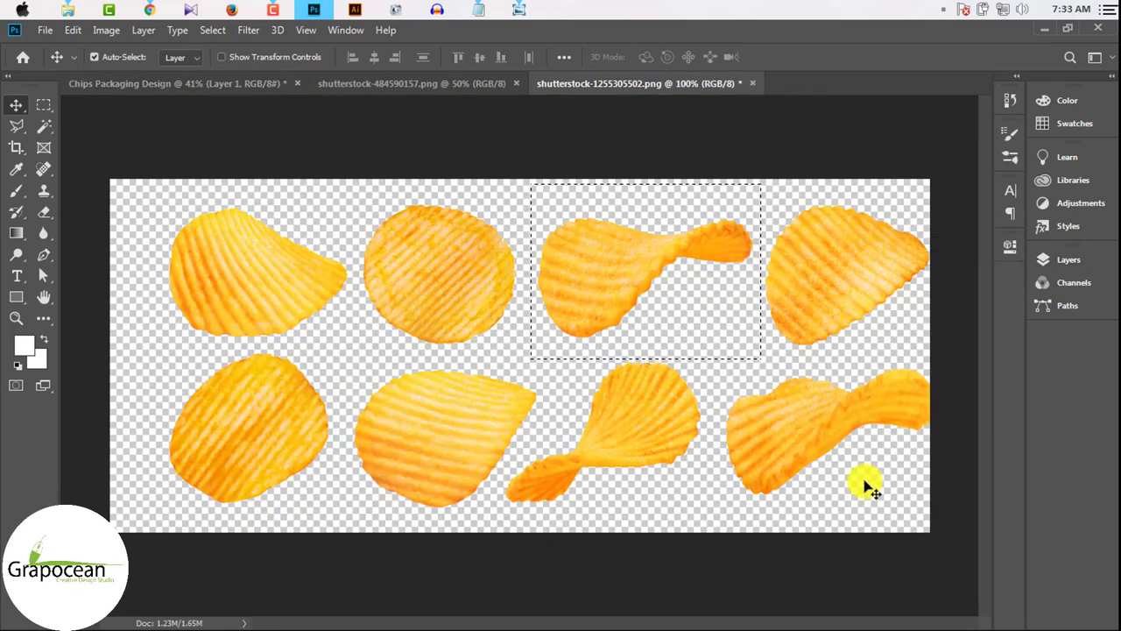
pyautogui.click(44, 104)
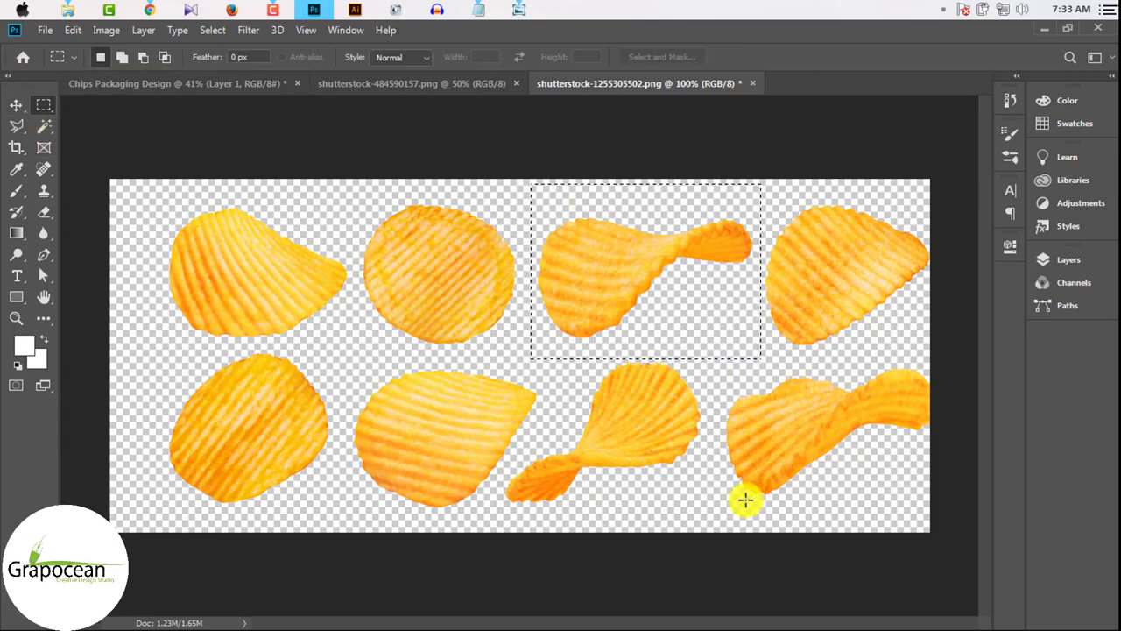
pyautogui.moveTo(722, 355); pyautogui.dragTo(968, 556)
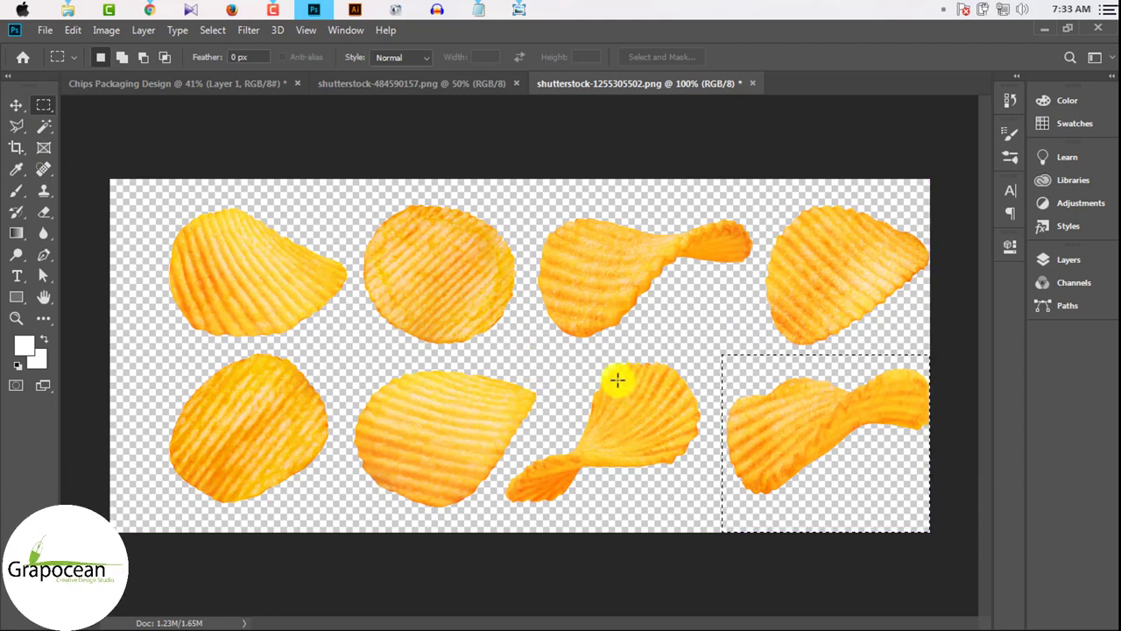
pyautogui.click(187, 83)
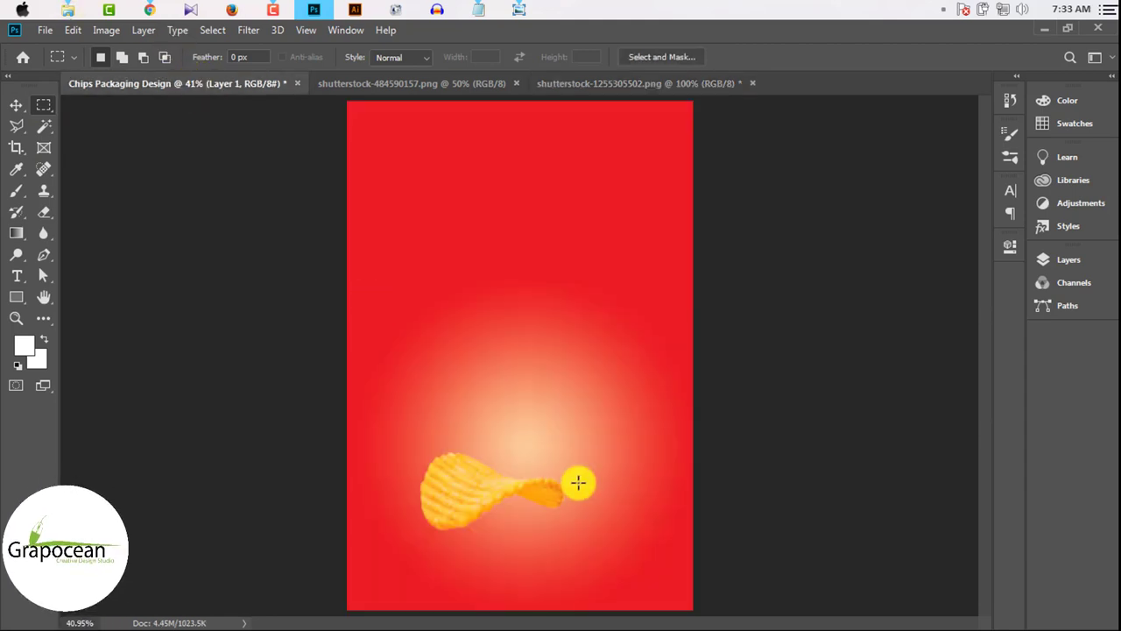
pyautogui.hotkey('ctrl', 'v')
# Move and scale the pasted chip to about 142%, then delete it and return to the chips photo.
pyautogui.click(15, 105)
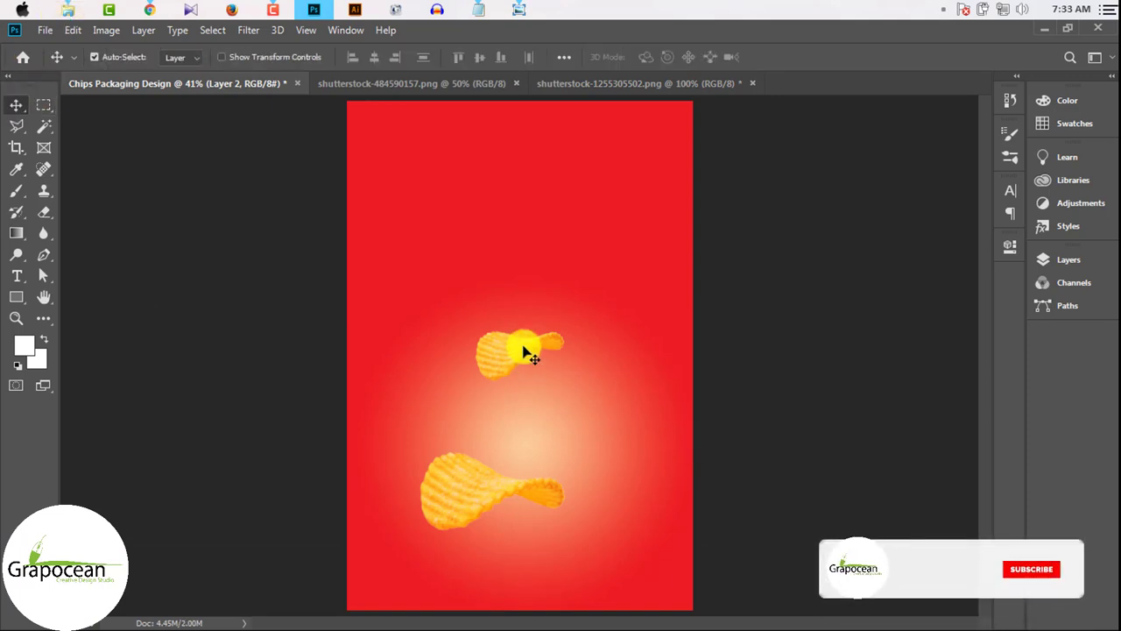
pyautogui.moveTo(526, 351)
pyautogui.mouseDown()
pyautogui.moveTo(527, 406)
pyautogui.moveTo(608, 464)
pyautogui.moveTo(493, 522)
pyautogui.mouseUp()
pyautogui.hotkey('ctrl', 't')
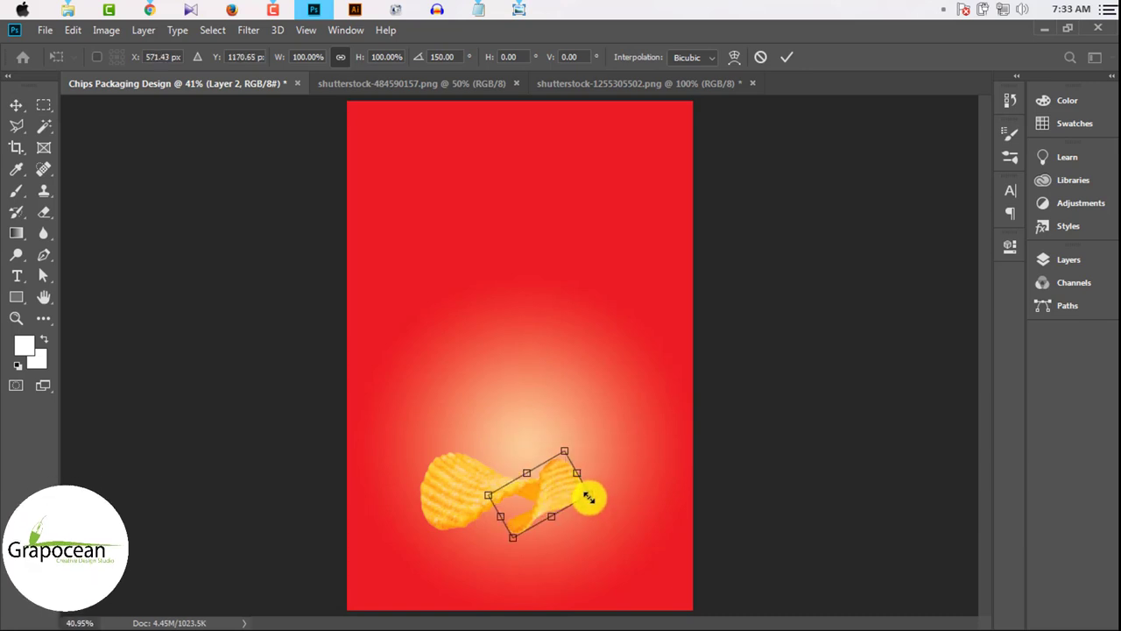
pyautogui.moveTo(588, 494)
pyautogui.mouseDown()
pyautogui.moveTo(610, 493)
pyautogui.moveTo(611, 408)
pyautogui.mouseUp()
pyautogui.press('Return')
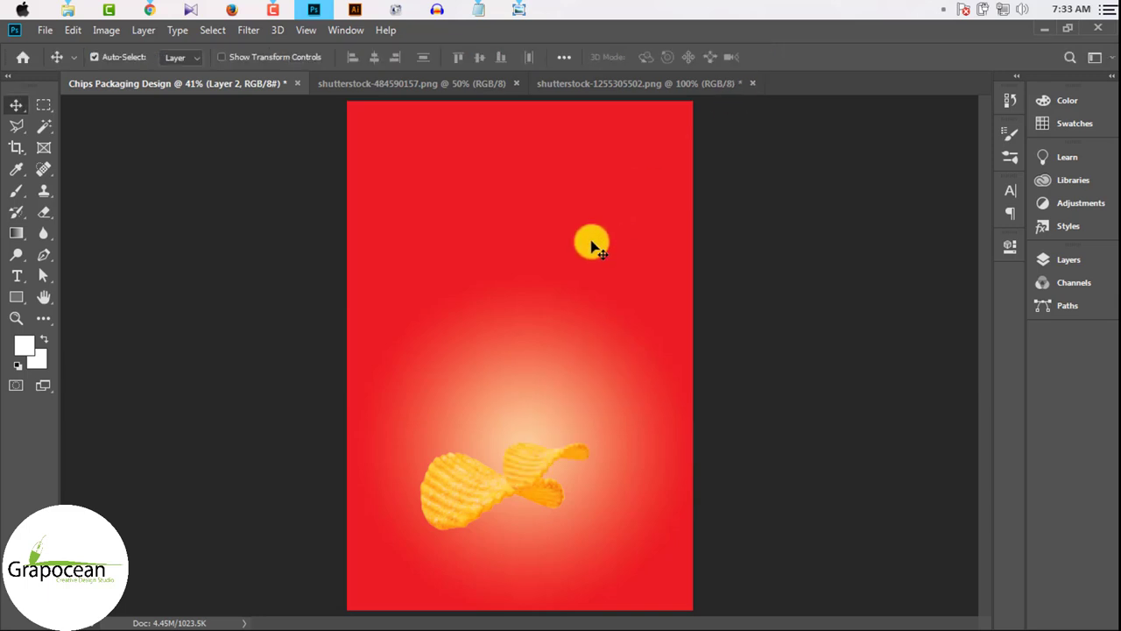
pyautogui.press('Delete')
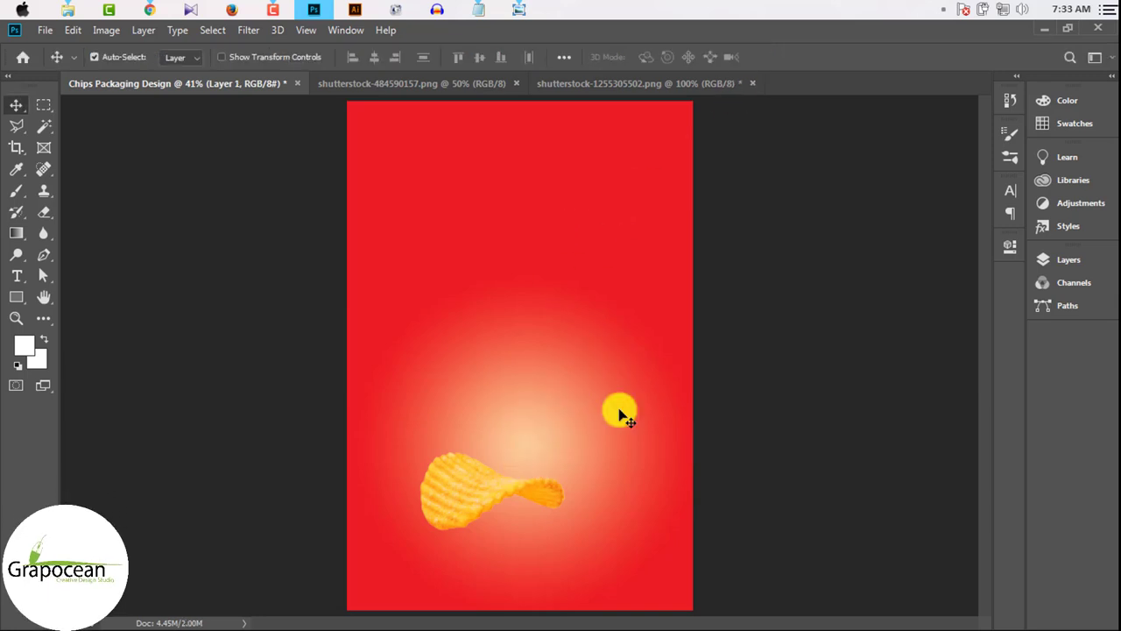
pyautogui.click(565, 88)
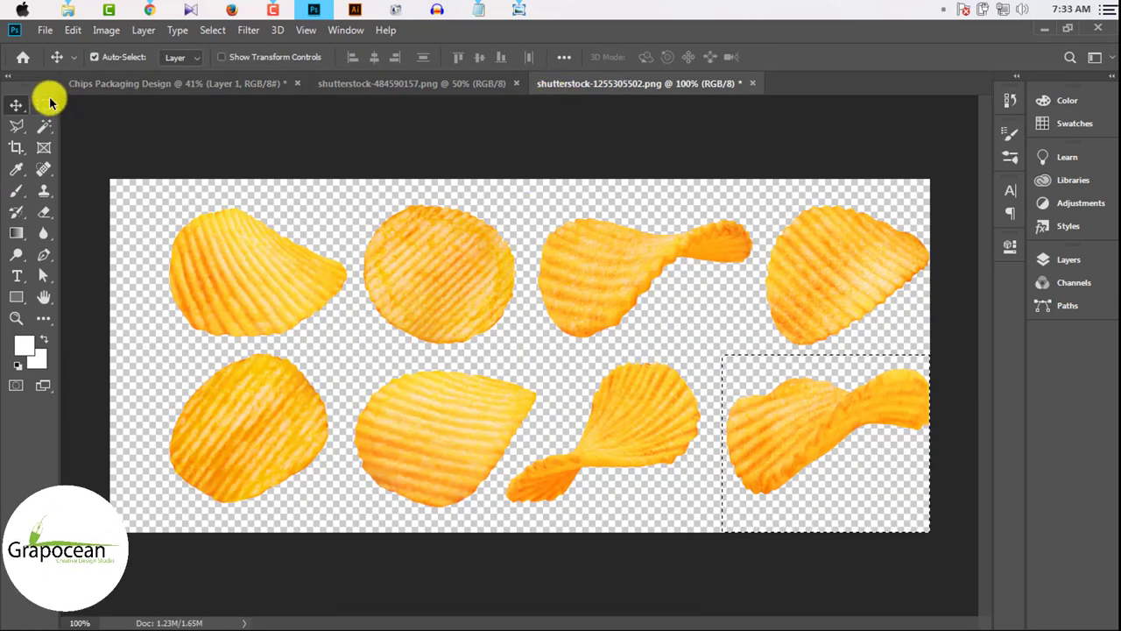
# Select the top-left chip in the chips photo and drag it into Chips Packaging Design.
pyautogui.press('m')
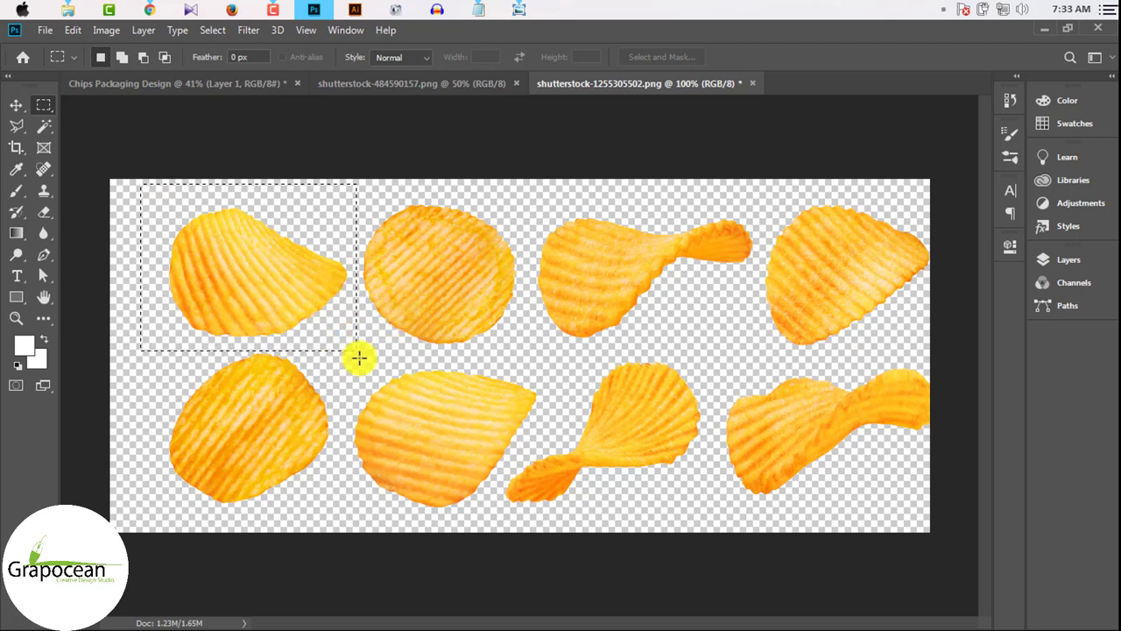
pyautogui.click(212, 87)
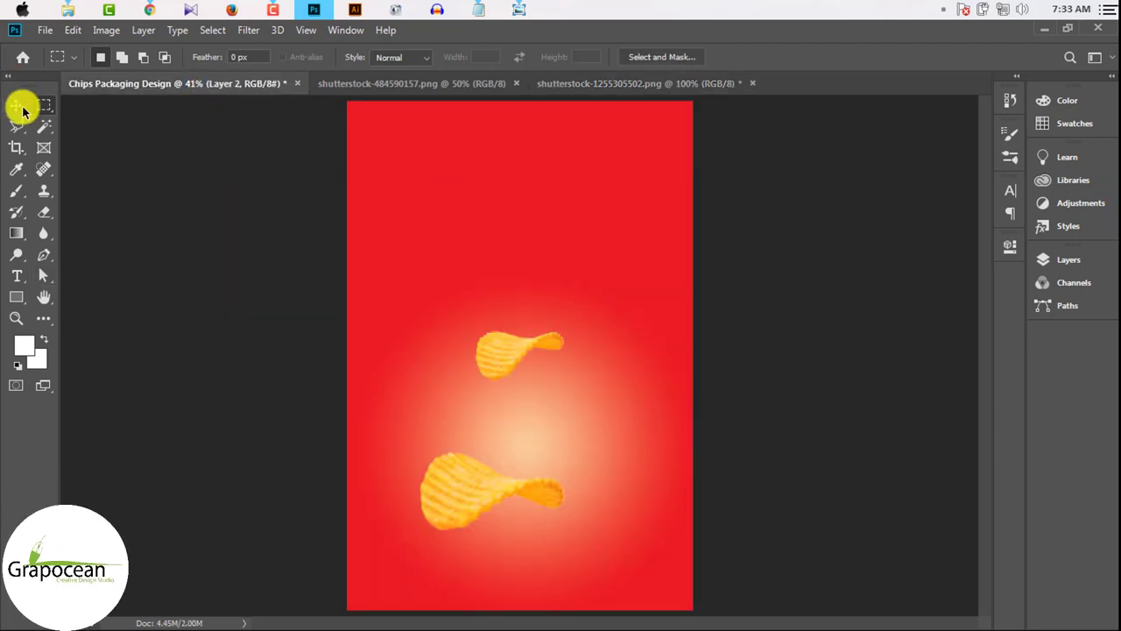
pyautogui.click(626, 83)
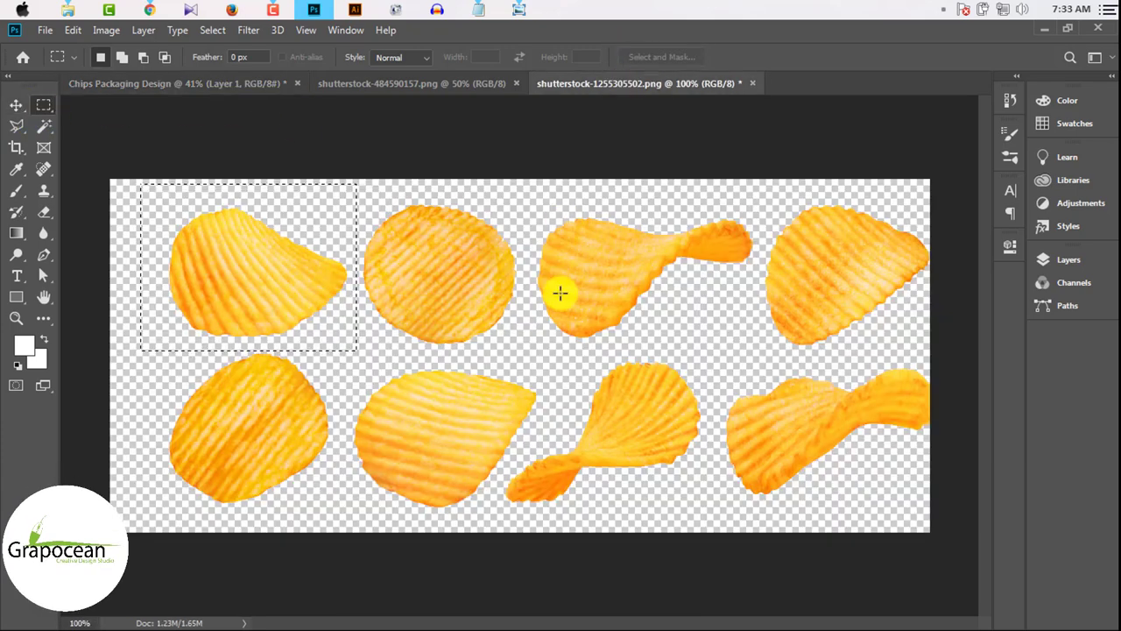
pyautogui.click(17, 107)
pyautogui.moveTo(166, 276); pyautogui.dragTo(170, 273)
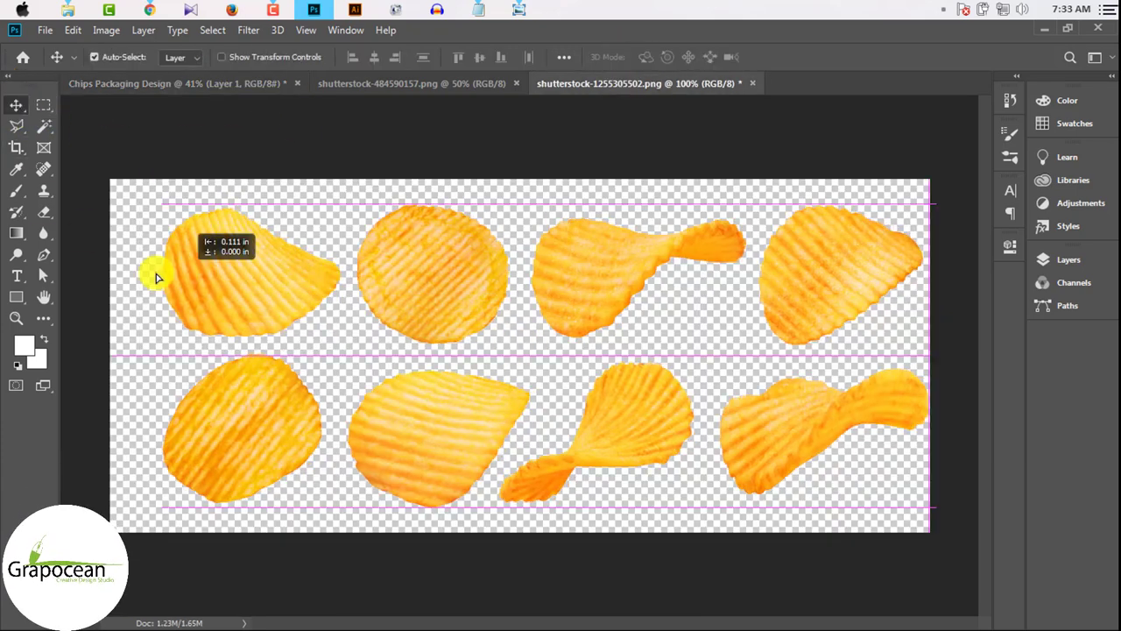
pyautogui.click(43, 106)
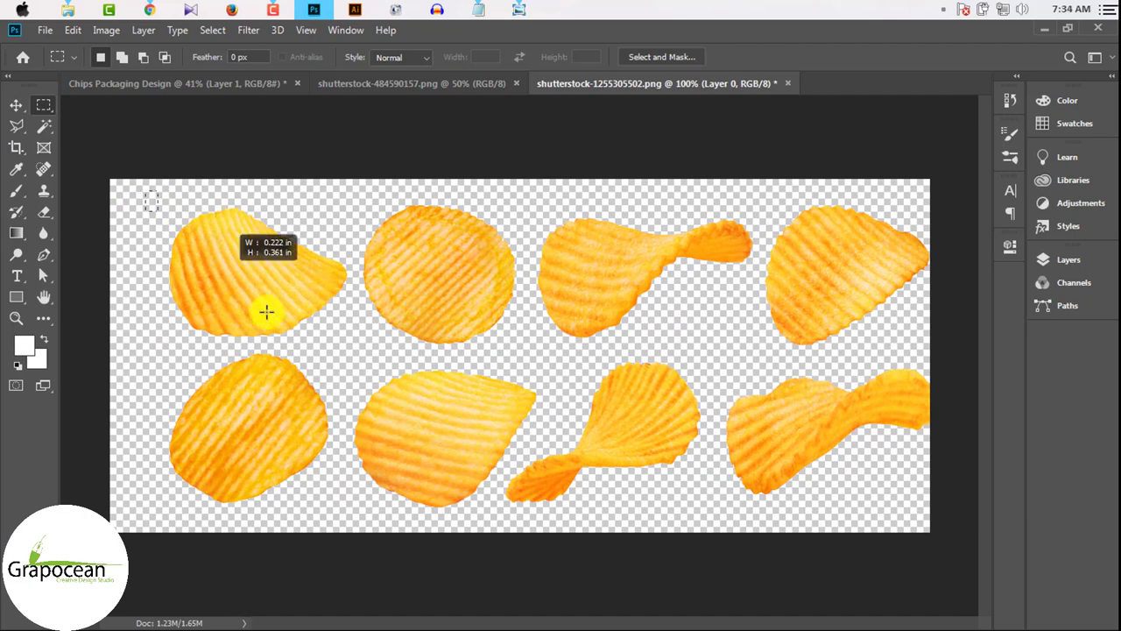
pyautogui.moveTo(352, 343); pyautogui.dragTo(352, 344)
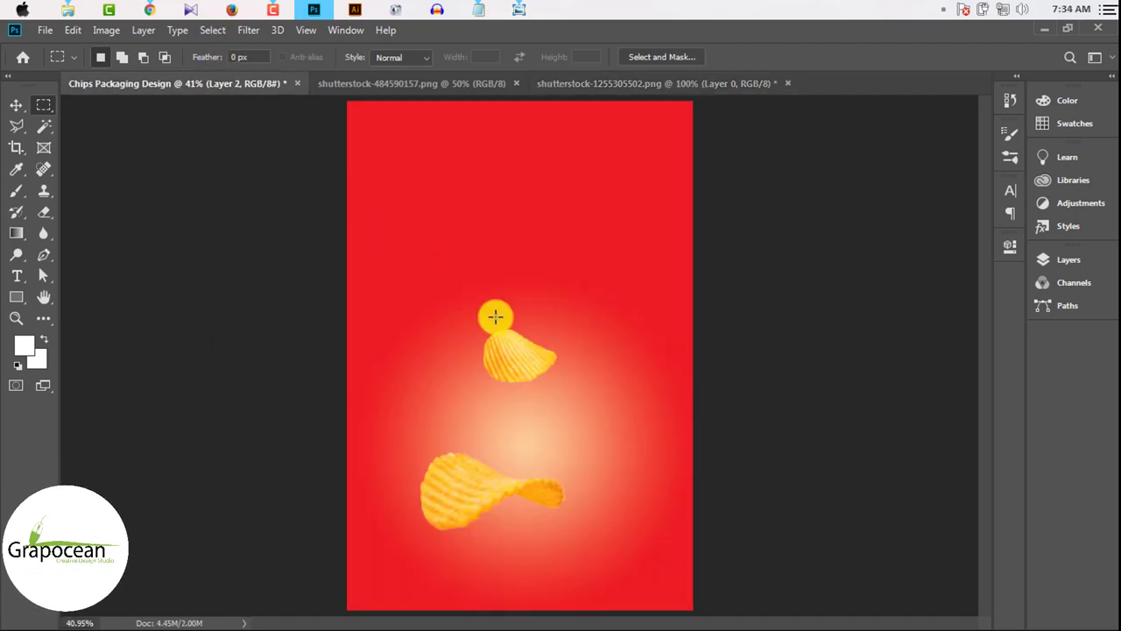
pyautogui.moveTo(214, 90)
pyautogui.mouseDown()
pyautogui.moveTo(517, 351)
pyautogui.moveTo(545, 523)
pyautogui.moveTo(549, 452)
pyautogui.moveTo(610, 503)
pyautogui.moveTo(595, 498)
pyautogui.moveTo(607, 403)
pyautogui.mouseUp()
# Scale the new chip to about 213%, rotate it 7.55°, and duplicate Layer 1.
pyautogui.click(17, 105)
pyautogui.hotkey('ctrl', 't')
pyautogui.moveTo(631, 470)
pyautogui.mouseDown()
pyautogui.moveTo(612, 431)
pyautogui.moveTo(576, 500)
pyautogui.moveTo(564, 499)
pyautogui.mouseUp()
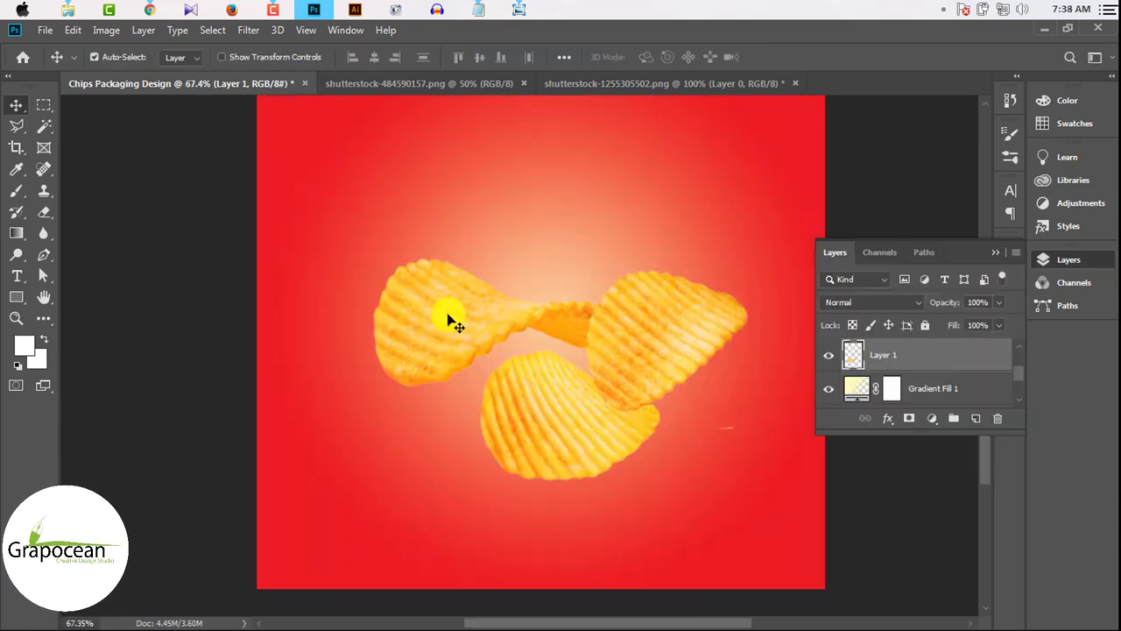
pyautogui.moveTo(923, 398); pyautogui.dragTo(976, 418)
# Replace Layer 1's gradient overlay with a black colour overlay to create a shadow copy.
pyautogui.rightClick(972, 388)
pyautogui.click(694, 213)
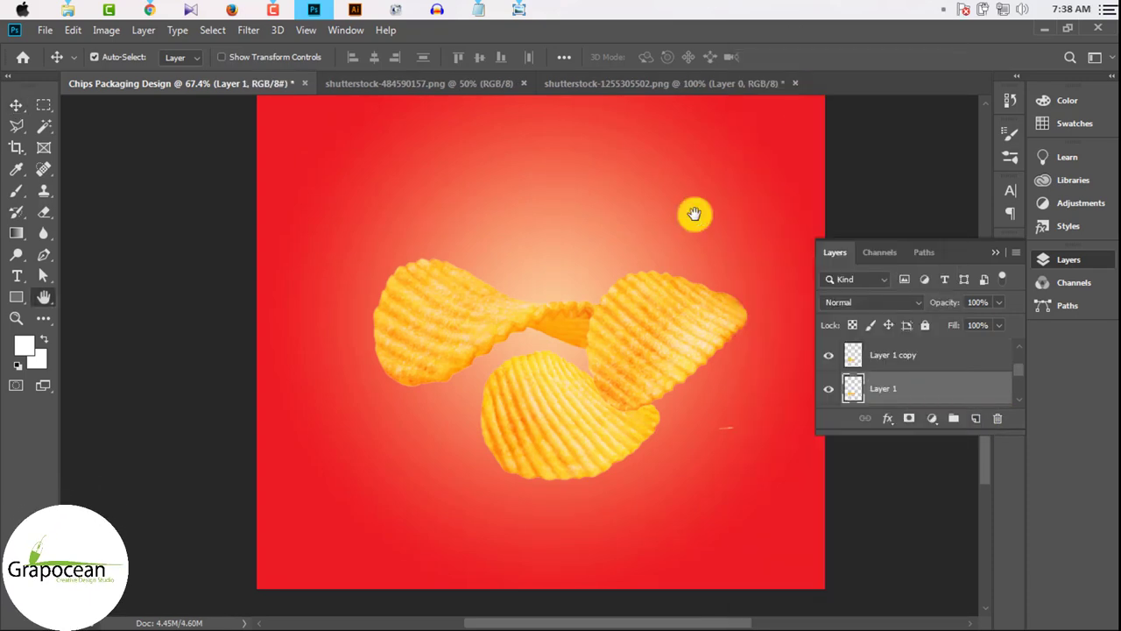
pyautogui.click(346, 478)
pyautogui.click(305, 477)
pyautogui.click(305, 477)
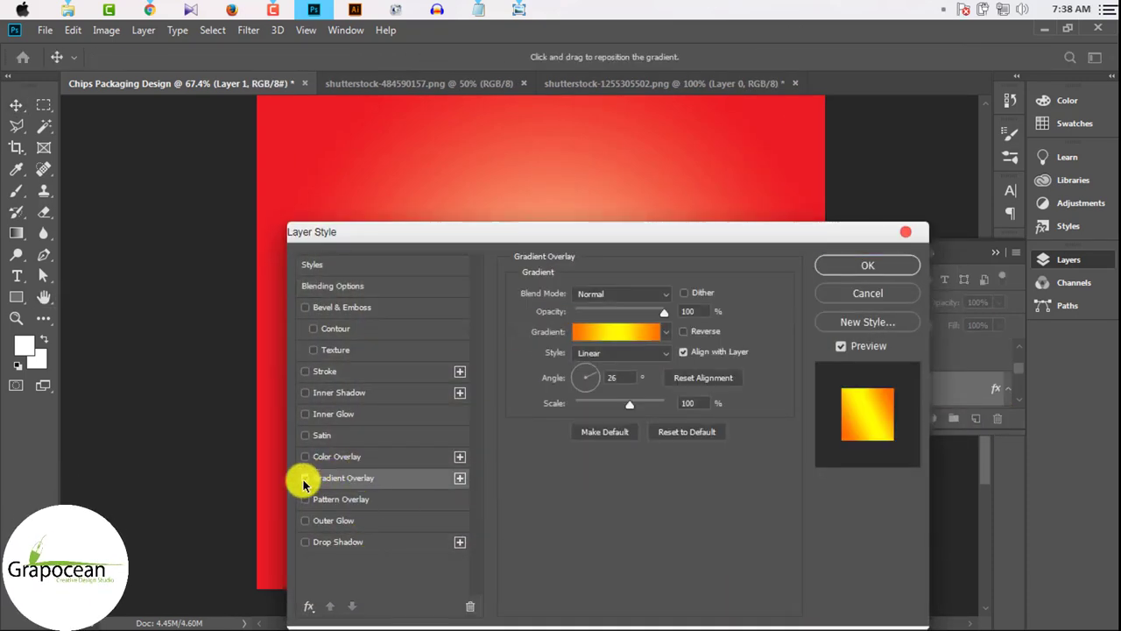
pyautogui.click(304, 478)
pyautogui.click(338, 456)
pyautogui.moveTo(597, 230)
pyautogui.mouseDown()
pyautogui.moveTo(825, 500)
pyautogui.moveTo(629, 208)
pyautogui.mouseUp()
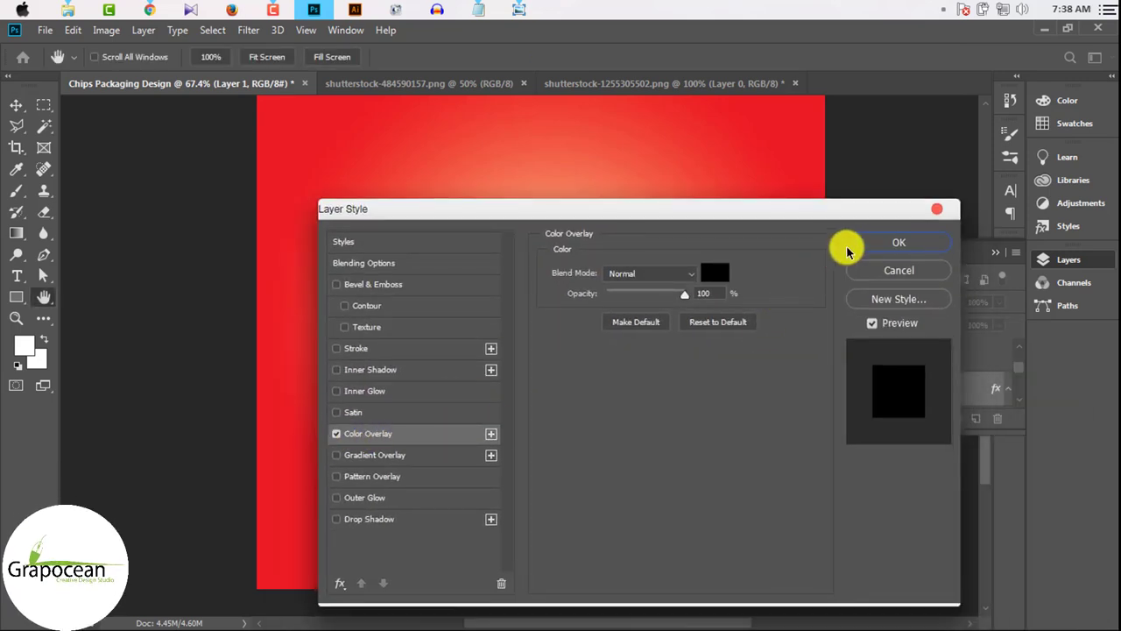
pyautogui.click(878, 242)
# Flip the black shadow vertically and squash it to -64.68% height beneath the chip.
pyautogui.moveTo(490, 331)
pyautogui.mouseDown()
pyautogui.moveTo(475, 393)
pyautogui.moveTo(478, 303)
pyautogui.moveTo(487, 309)
pyautogui.mouseUp()
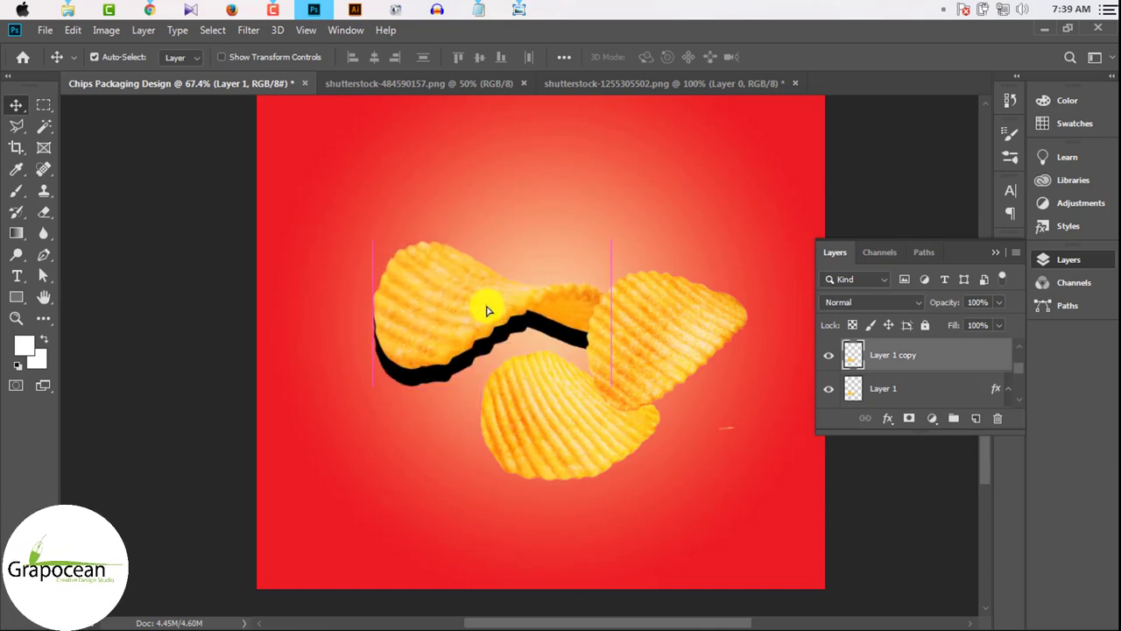
pyautogui.moveTo(430, 385); pyautogui.dragTo(420, 393)
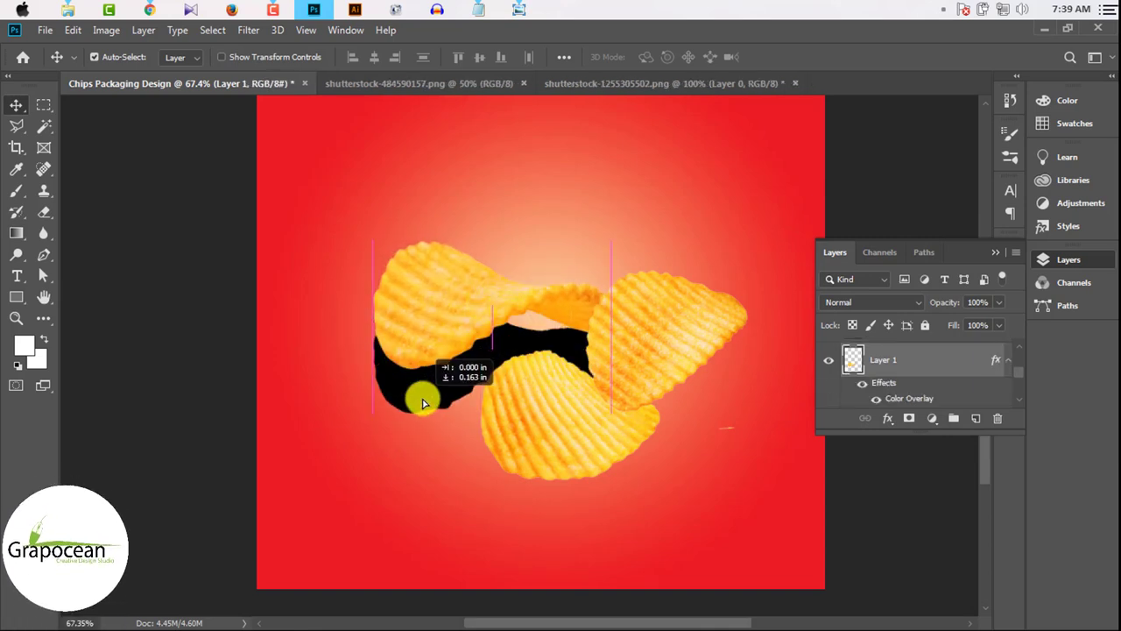
pyautogui.hotkey('ctrl', 't')
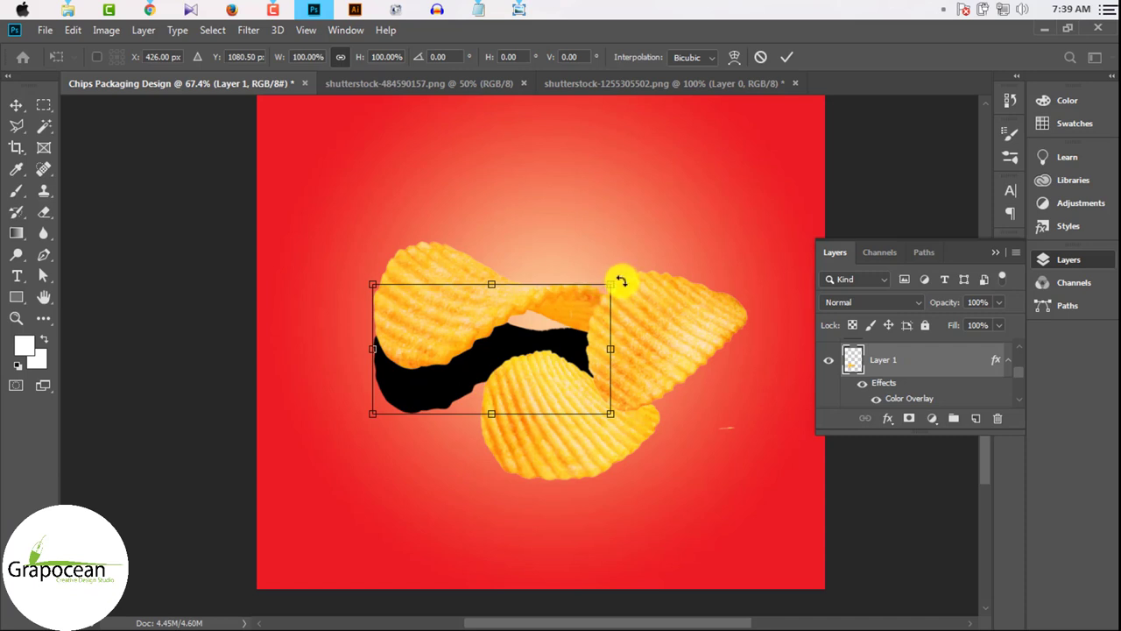
pyautogui.moveTo(491, 283); pyautogui.dragTo(473, 452)
pyautogui.hotkey('ctrl', 'z')
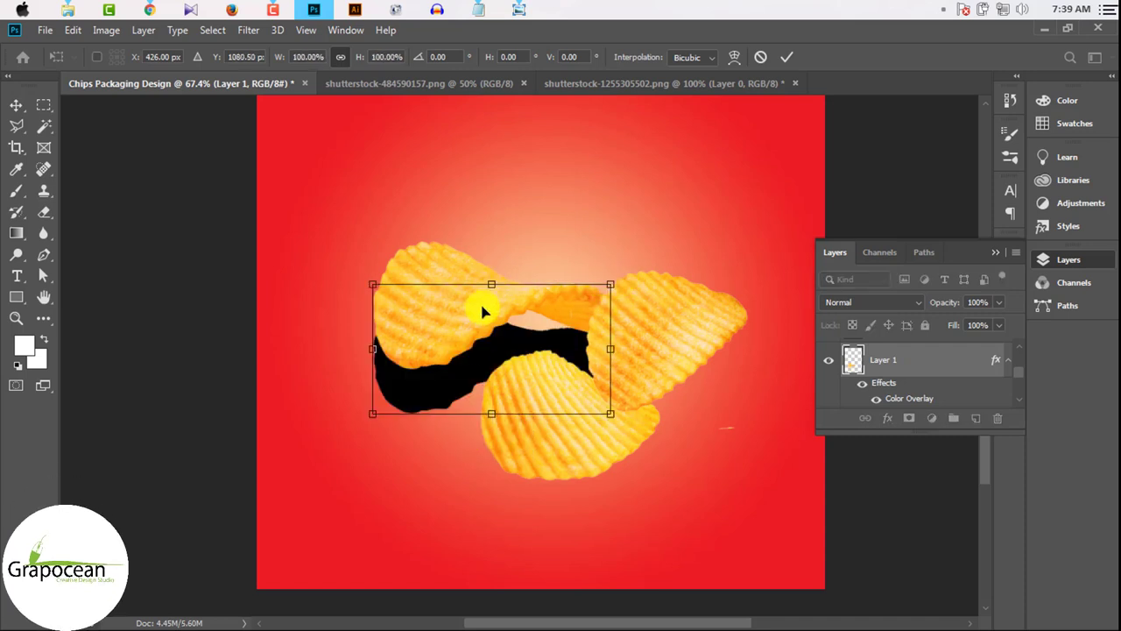
pyautogui.moveTo(492, 284)
pyautogui.mouseDown()
pyautogui.moveTo(461, 500)
pyautogui.moveTo(437, 331)
pyautogui.moveTo(469, 372)
pyautogui.mouseUp()
pyautogui.scroll(2, 437, 331)
pyautogui.scroll(1, 446, 359)
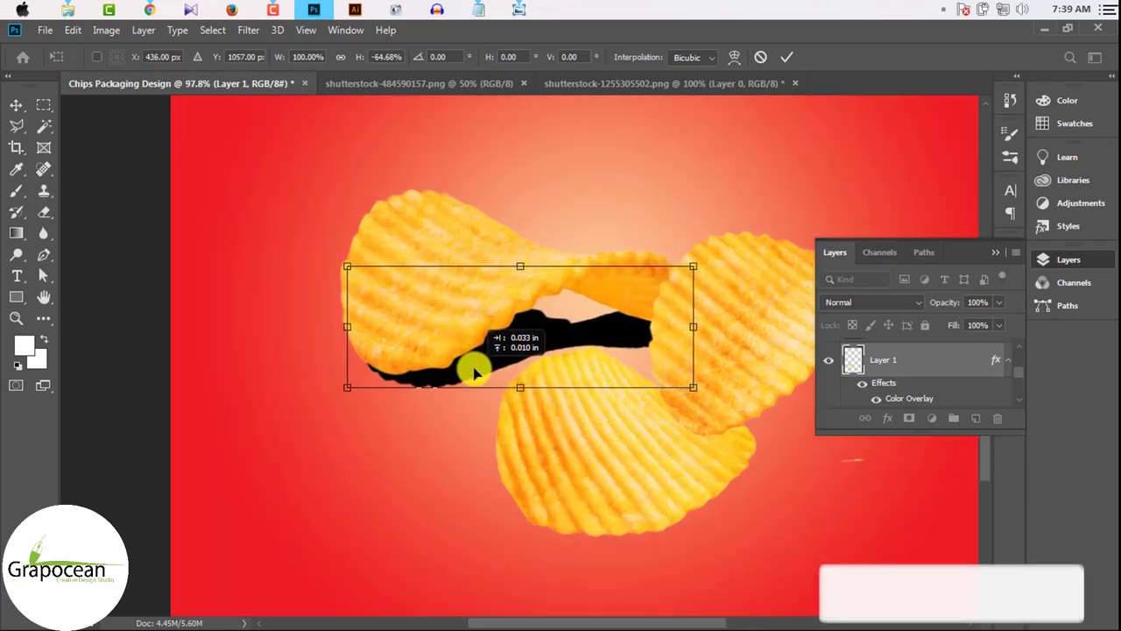
pyautogui.click(787, 57)
# Preview the shadow layer at a lower opacity.
pyautogui.scroll(-2, 525, 368)
pyautogui.scroll(-3, 525, 368)
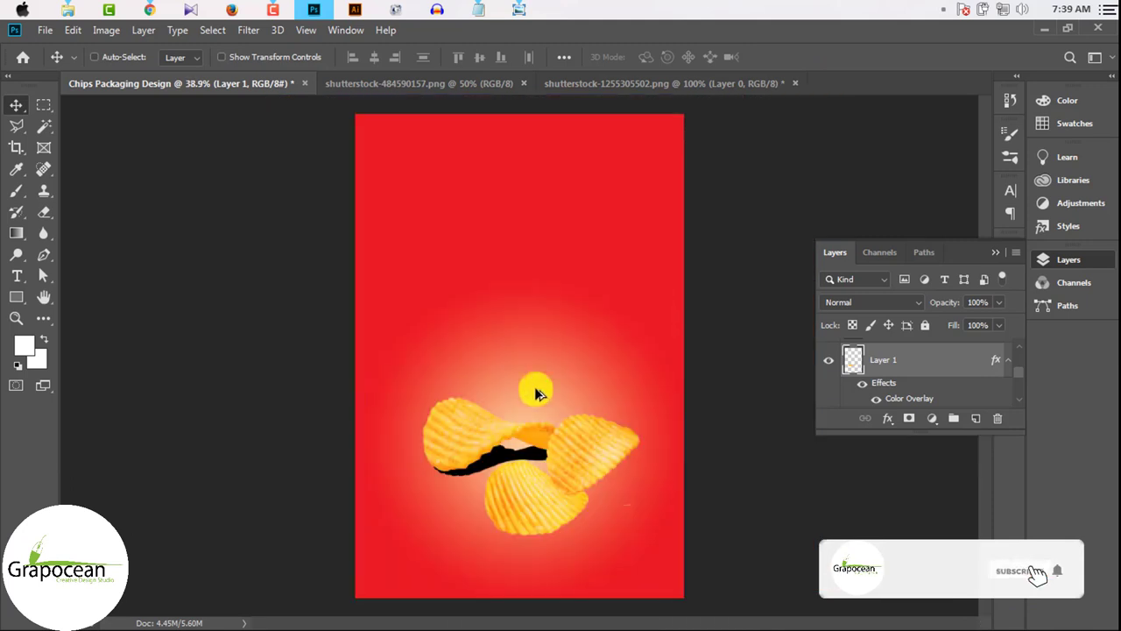
pyautogui.scroll(4, 534, 388)
pyautogui.click(999, 302)
pyautogui.moveTo(992, 317)
pyautogui.mouseDown()
pyautogui.moveTo(970, 302)
pyautogui.moveTo(999, 318)
pyautogui.mouseUp()
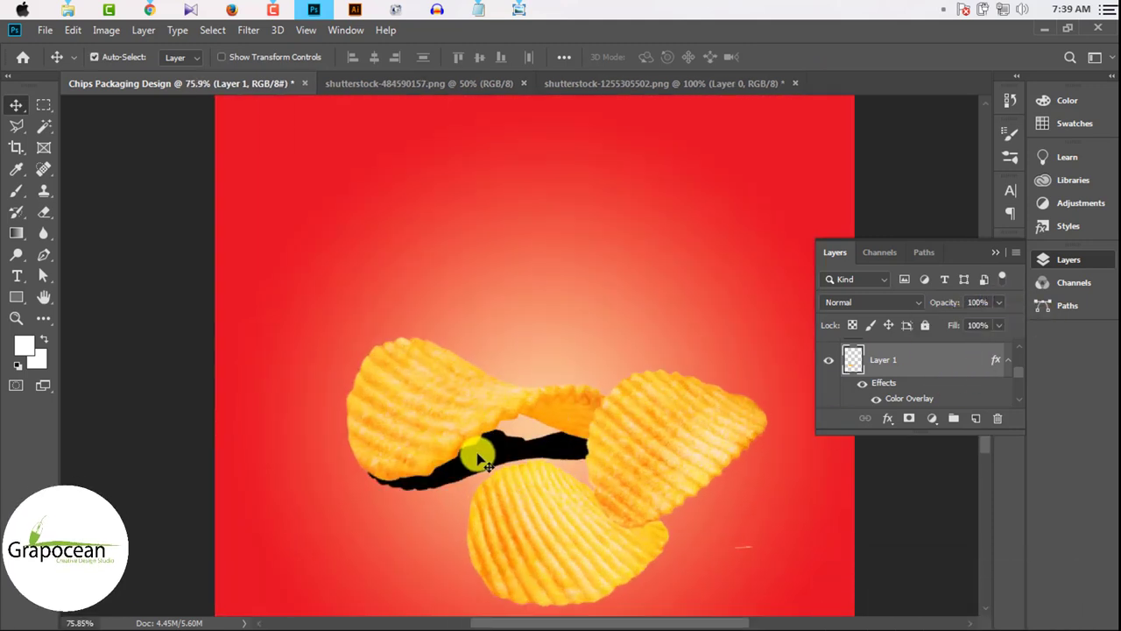
# Add a layer mask to the shadow and fade it out toward the left with a gradient.
pyautogui.click(909, 418)
pyautogui.click(29, 235)
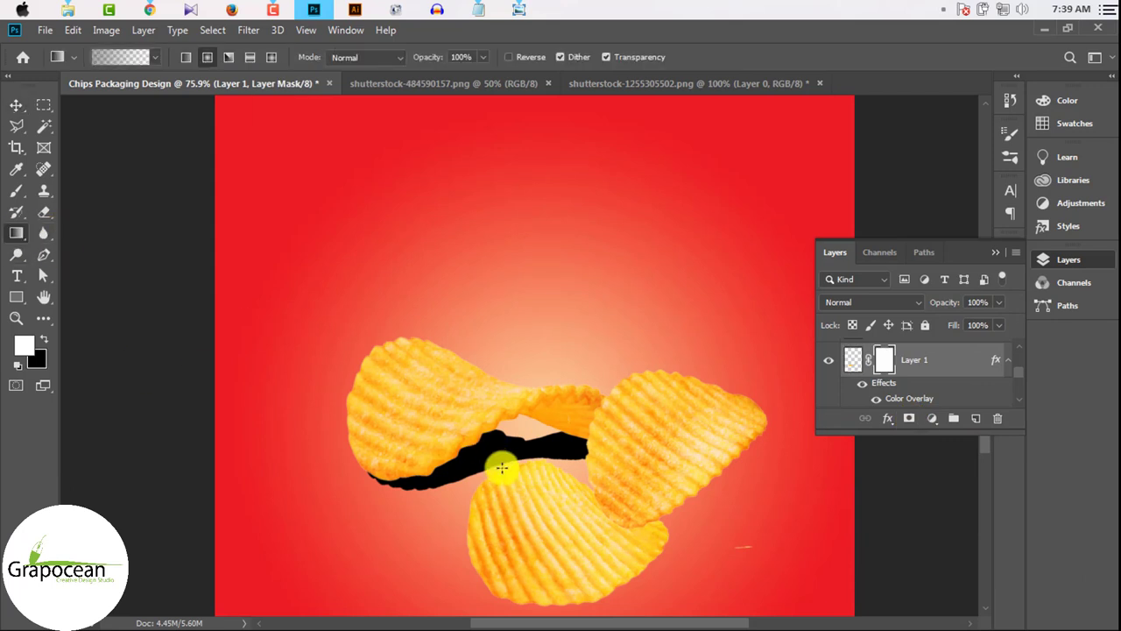
pyautogui.moveTo(500, 464)
pyautogui.mouseDown()
pyautogui.moveTo(476, 450)
pyautogui.moveTo(581, 441)
pyautogui.mouseUp()
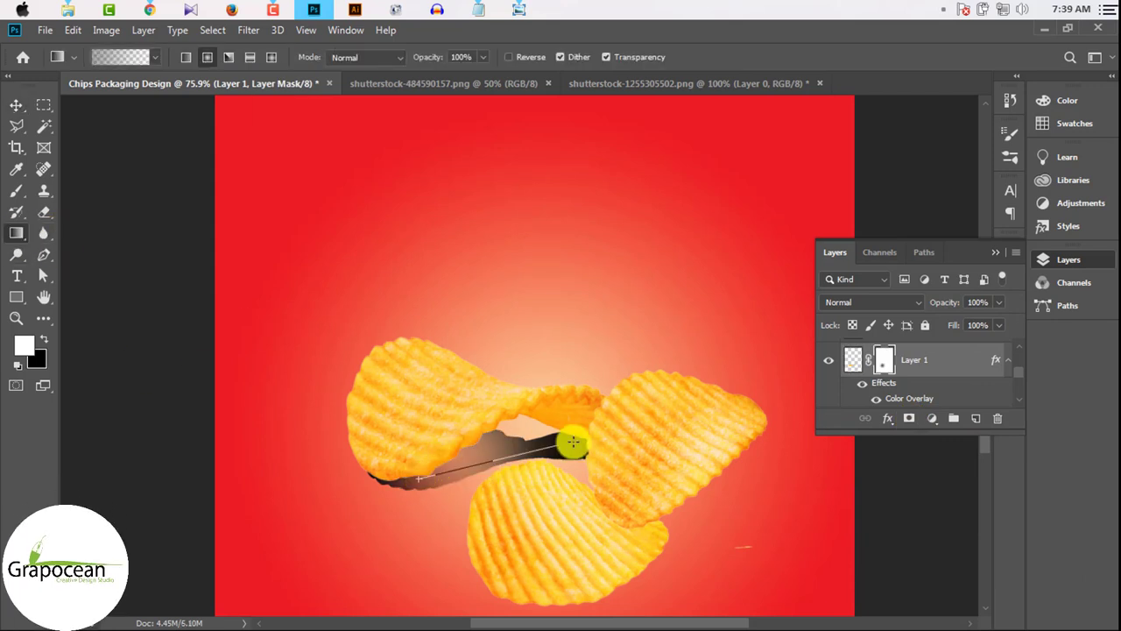
pyautogui.scroll(-2, 555, 463)
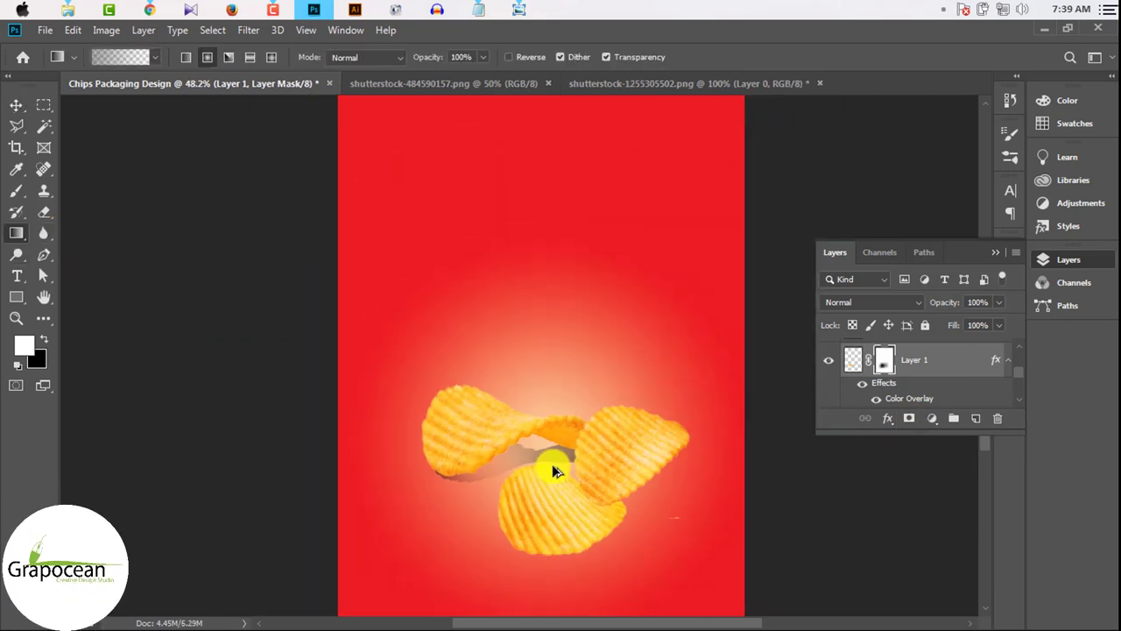
pyautogui.scroll(-1, 540, 463)
pyautogui.scroll(3, 506, 470)
pyautogui.scroll(1, 506, 471)
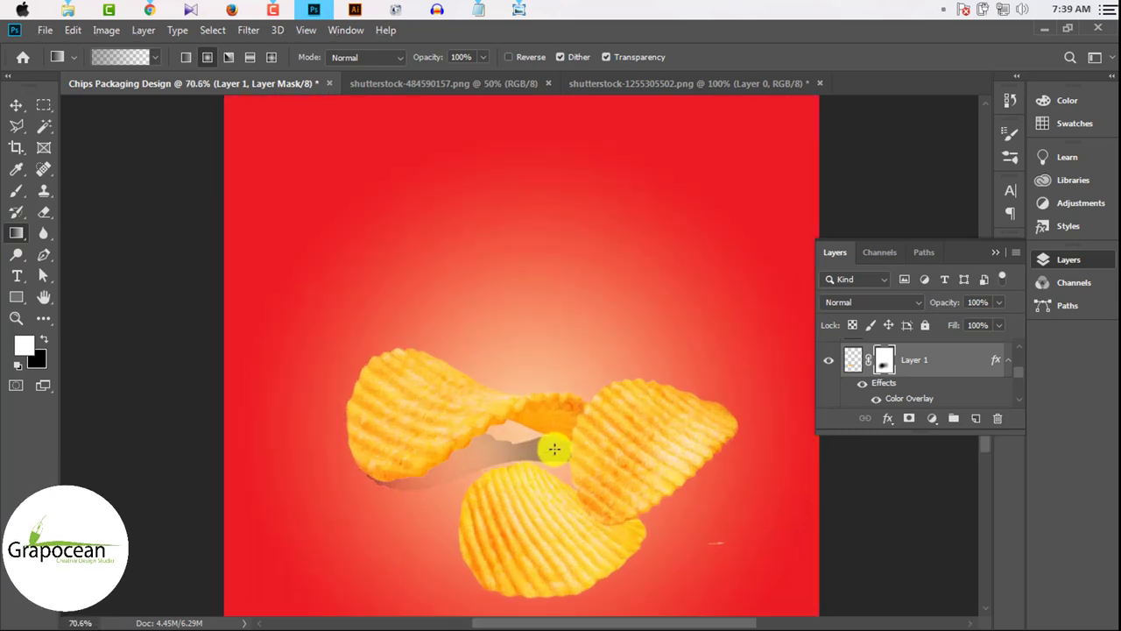
pyautogui.scroll(-2, 551, 446)
pyautogui.scroll(-1, 555, 450)
pyautogui.scroll(3, 548, 448)
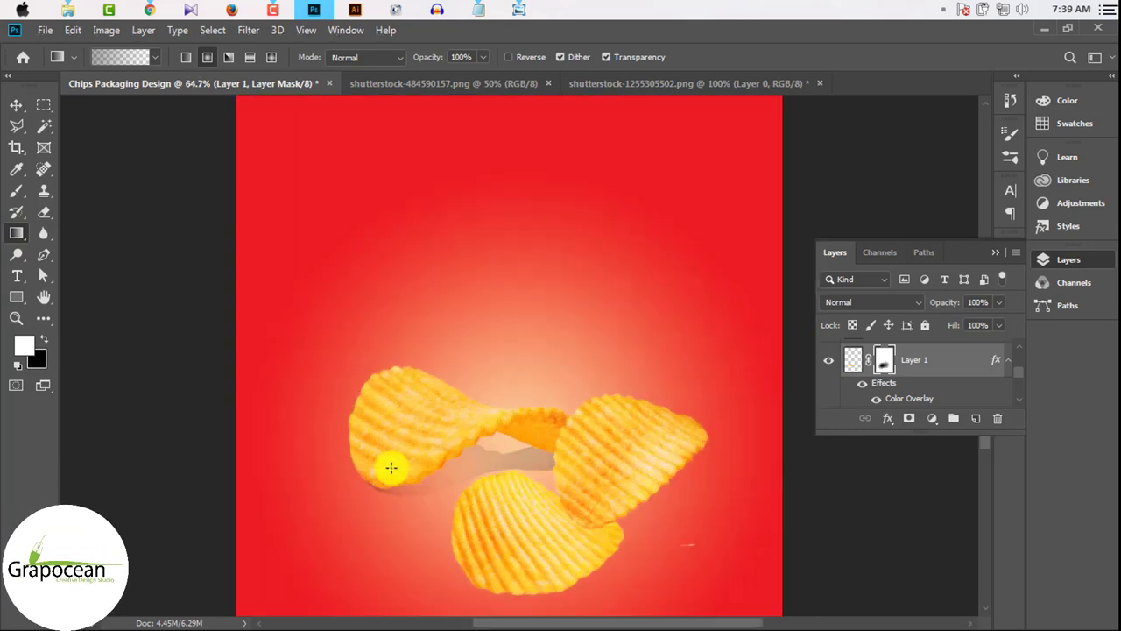
pyautogui.scroll(-2, 391, 467)
pyautogui.scroll(-1, 511, 450)
# Nudge the bottom chip slightly and warp the shadow layer to follow the chips.
pyautogui.click(17, 104)
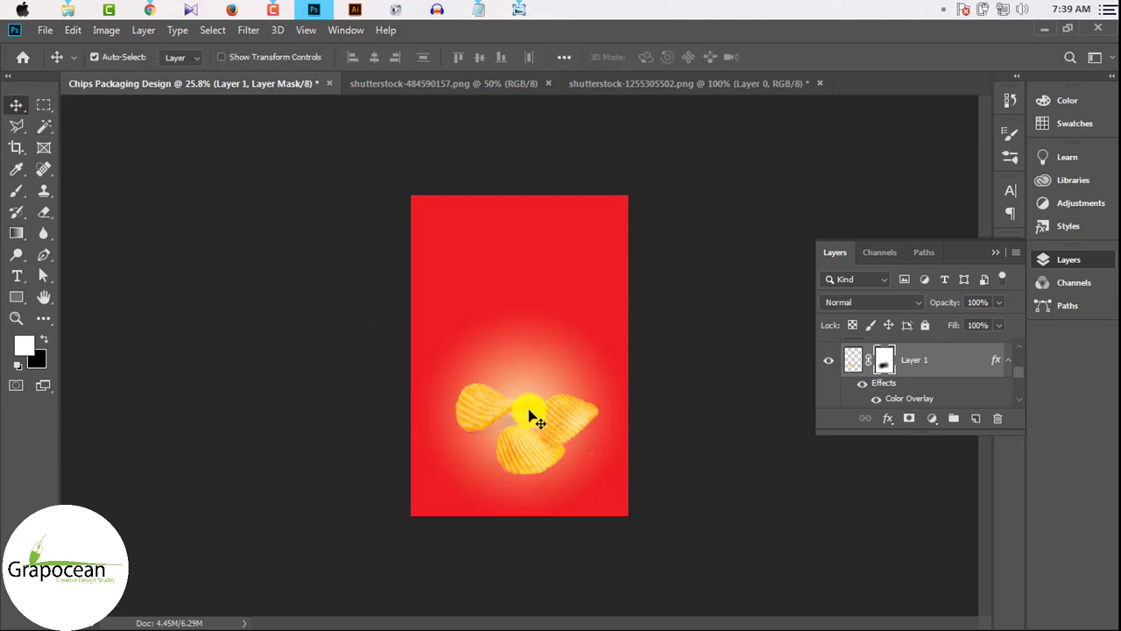
pyautogui.scroll(1, 552, 455)
pyautogui.scroll(1, 543, 494)
pyautogui.moveTo(533, 511)
pyautogui.mouseDown()
pyautogui.moveTo(544, 530)
pyautogui.moveTo(541, 516)
pyautogui.mouseUp()
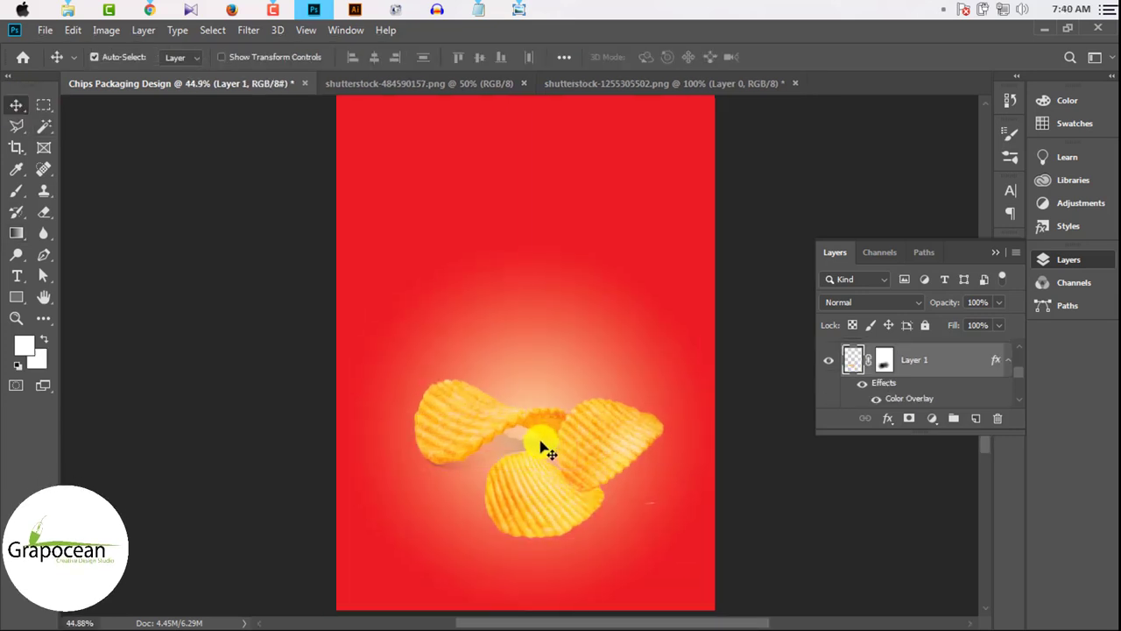
pyautogui.hotkey('ctrl', 't')
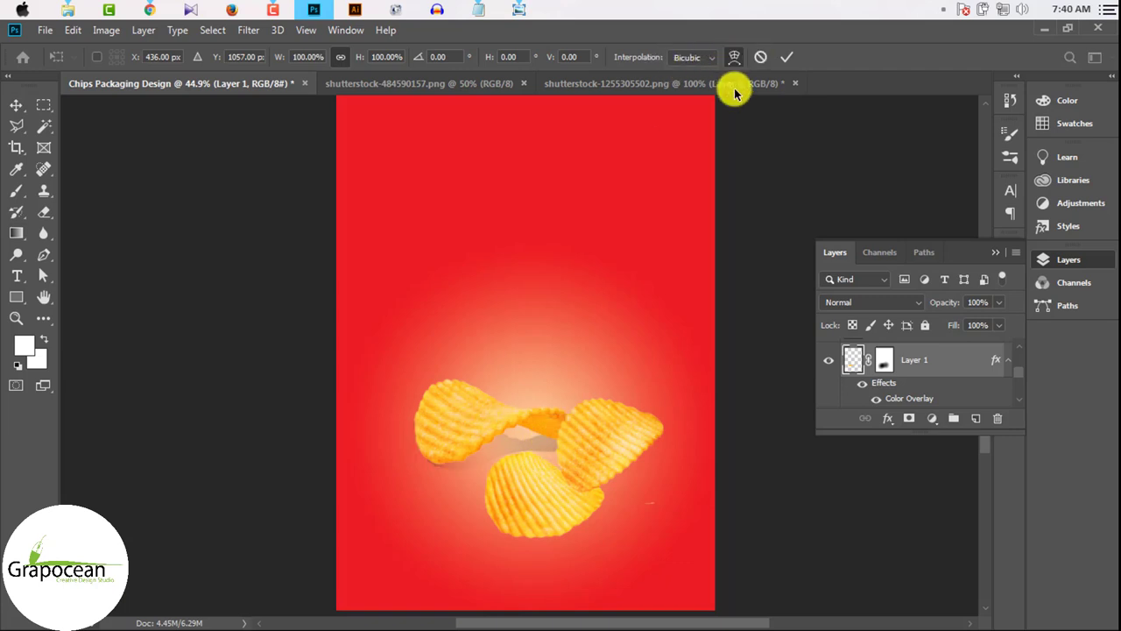
pyautogui.click(734, 57)
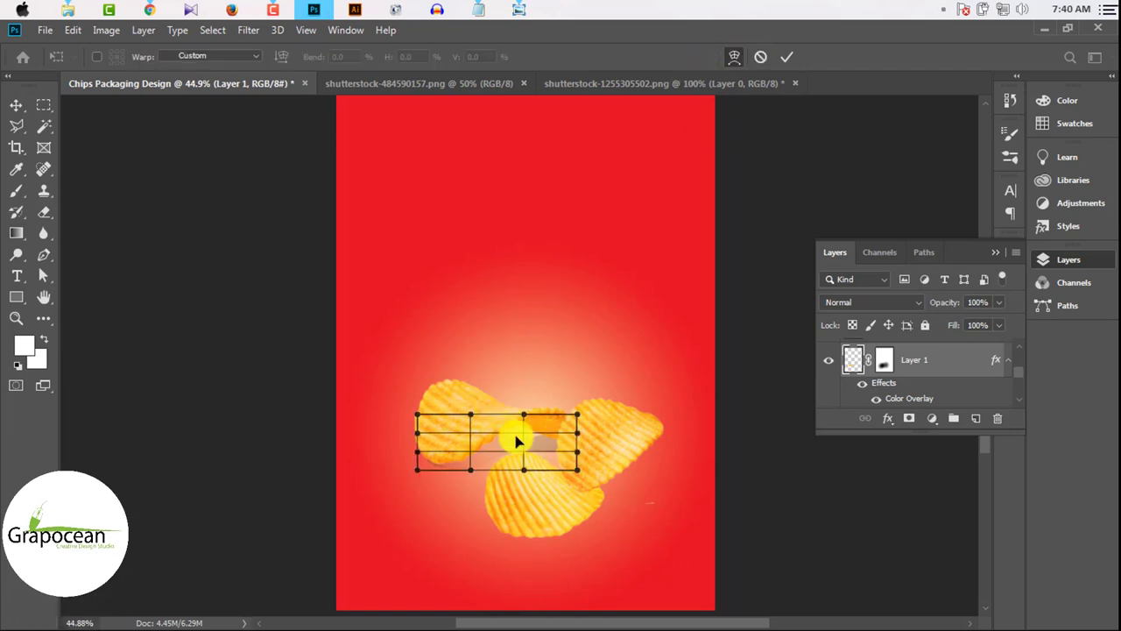
pyautogui.click(787, 61)
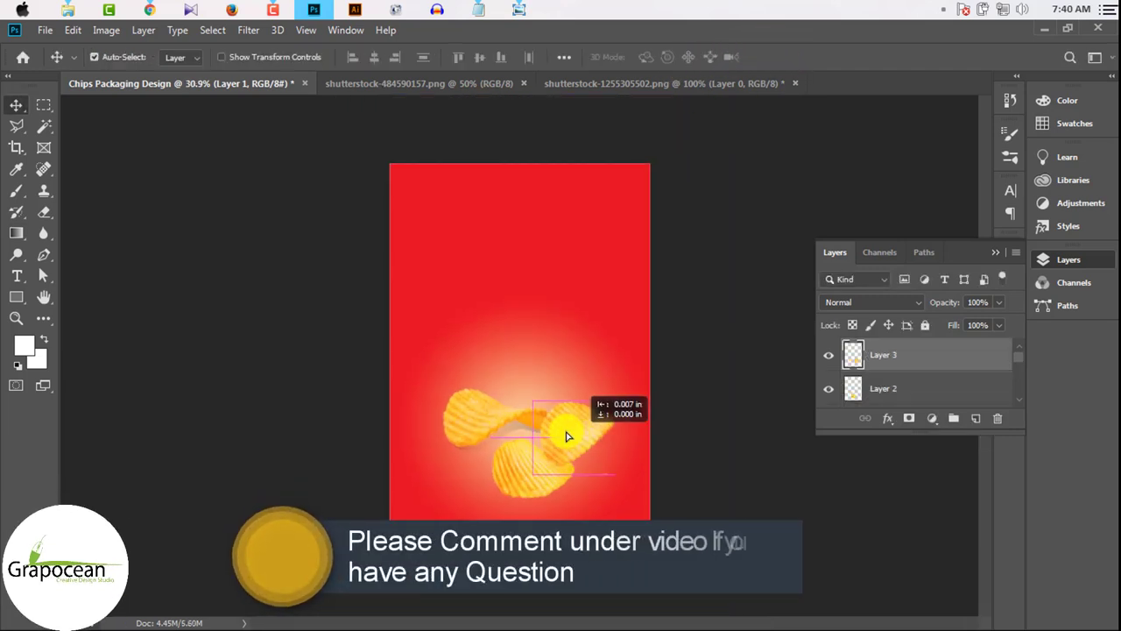
# Reposition the right-hand and lower chips on Layers 2 and 3.
pyautogui.moveTo(567, 435); pyautogui.dragTo(578, 441)
pyautogui.moveTo(561, 496); pyautogui.dragTo(543, 484)
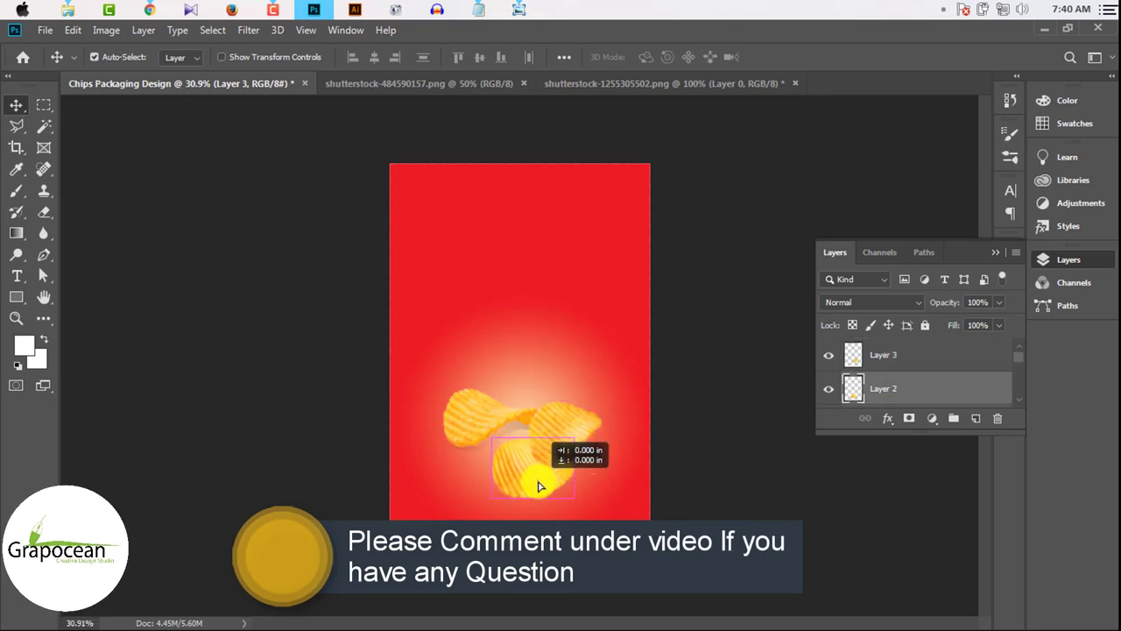
pyautogui.scroll(3, 581, 485)
pyautogui.scroll(2, 513, 485)
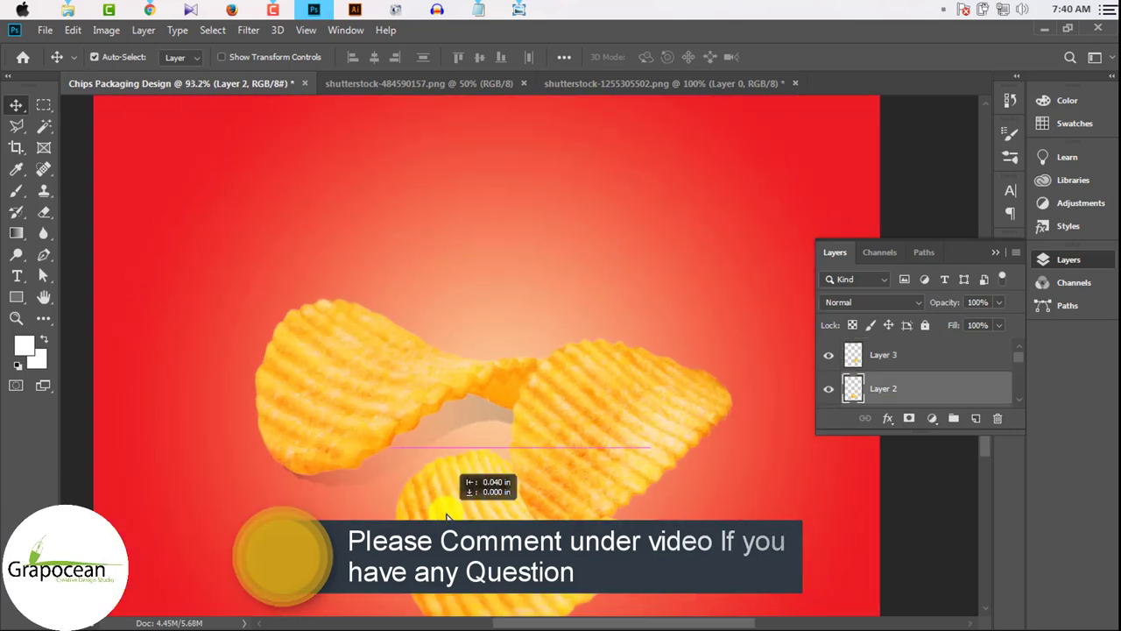
pyautogui.moveTo(570, 483); pyautogui.dragTo(718, 496)
pyautogui.scroll(-3, 716, 481)
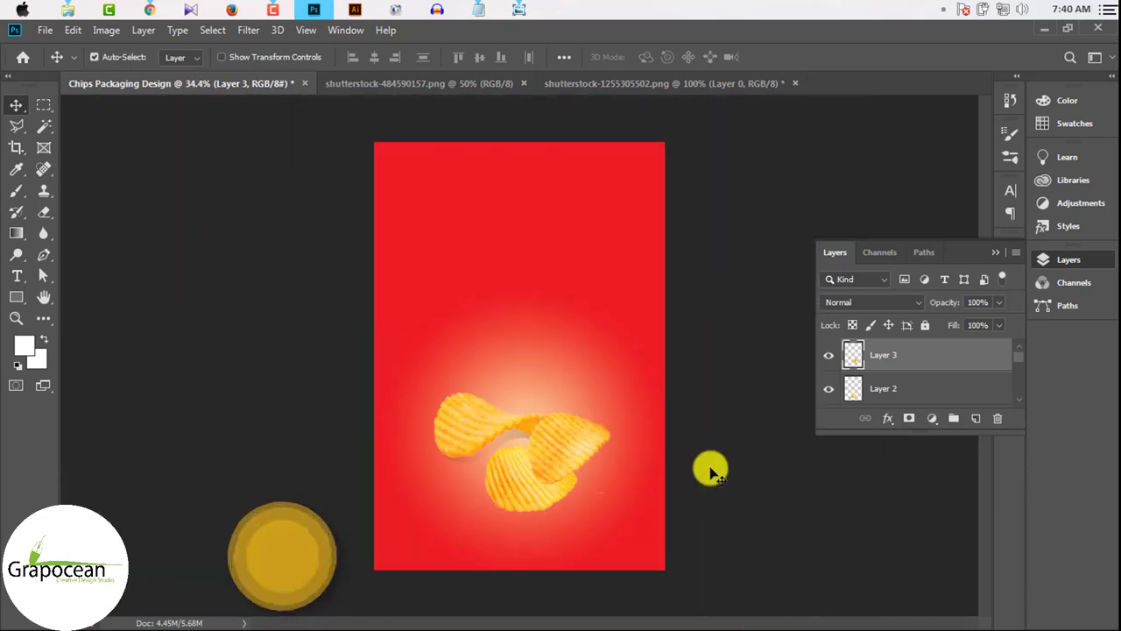
pyautogui.scroll(2, 657, 486)
pyautogui.scroll(1, 613, 490)
pyautogui.scroll(-2, 560, 420)
# Move the lower chip up and right and lift another chip toward the top of the canvas.
pyautogui.moveTo(463, 366); pyautogui.dragTo(483, 348)
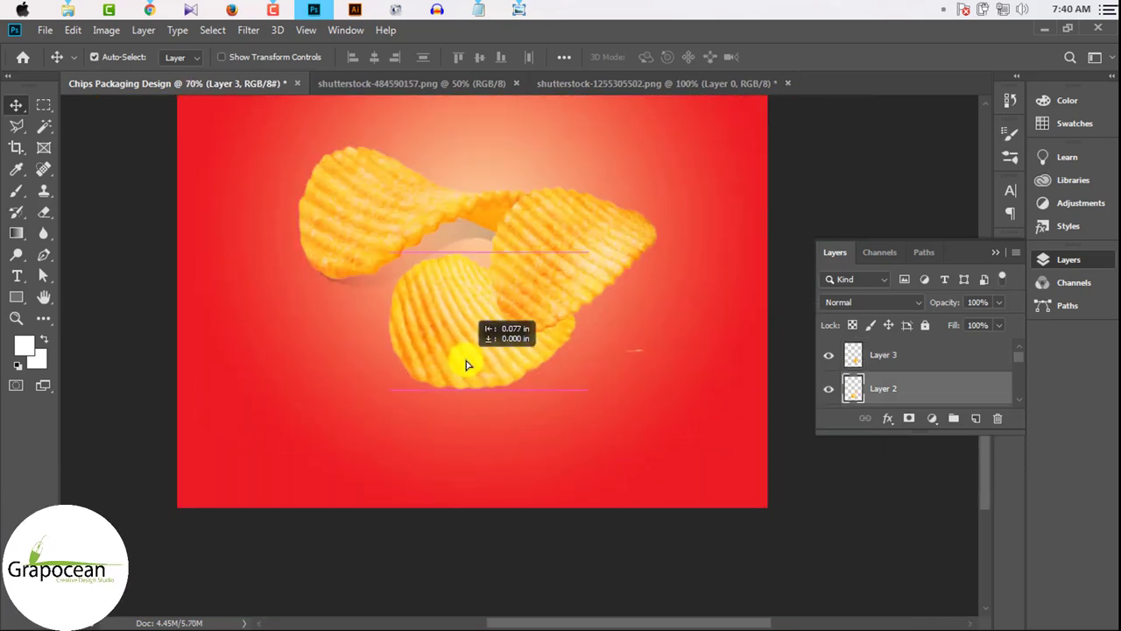
pyautogui.moveTo(471, 188)
pyautogui.mouseDown()
pyautogui.moveTo(458, 150)
pyautogui.moveTo(476, 155)
pyautogui.mouseUp()
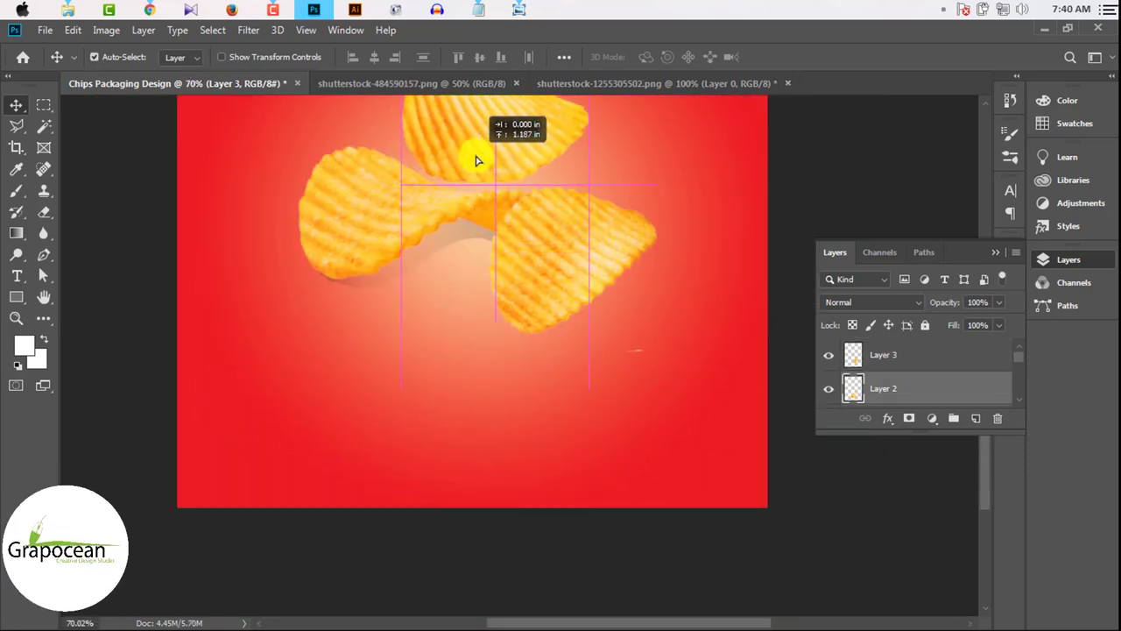
pyautogui.scroll(-2, 593, 292)
pyautogui.moveTo(593, 293)
pyautogui.mouseDown()
pyautogui.moveTo(534, 314)
pyautogui.moveTo(508, 295)
pyautogui.mouseUp()
pyautogui.scroll(2, 545, 329)
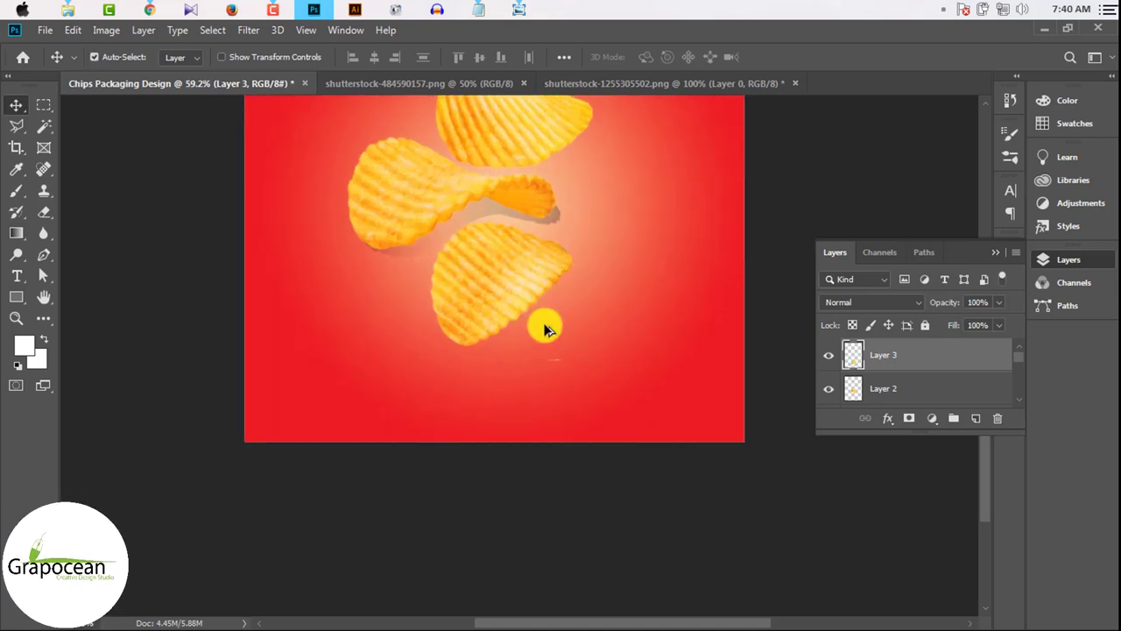
pyautogui.click(42, 256)
# Remove the stray Shape 1 layer after trying a rectangular selection below the chips.
pyautogui.click(829, 355)
pyautogui.click(828, 355)
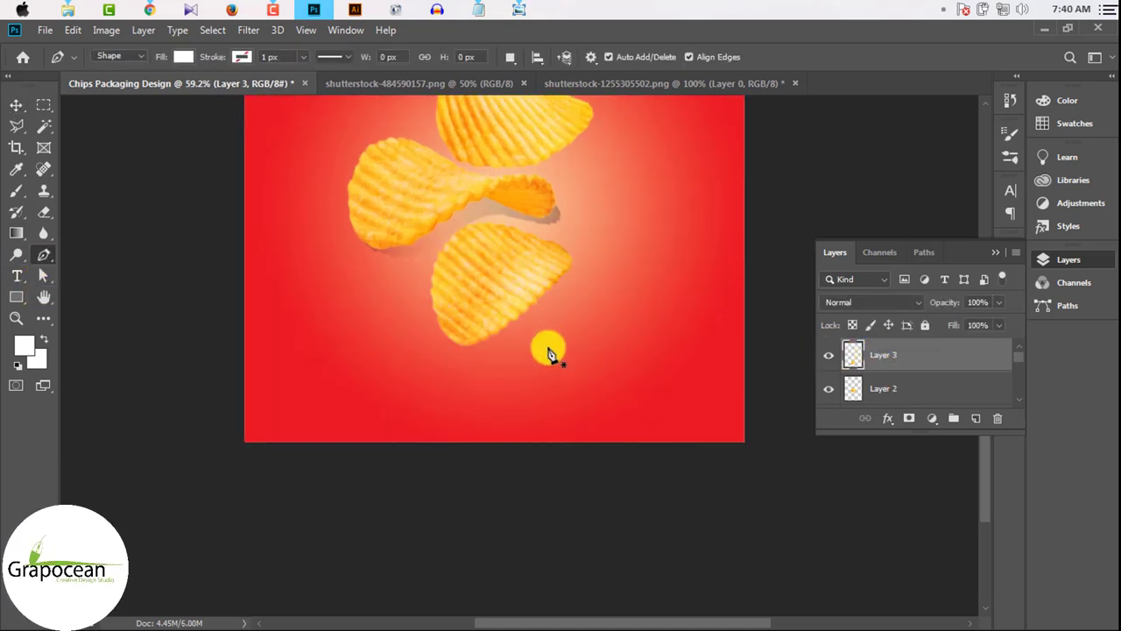
pyautogui.click(45, 104)
pyautogui.moveTo(524, 344); pyautogui.dragTo(626, 412)
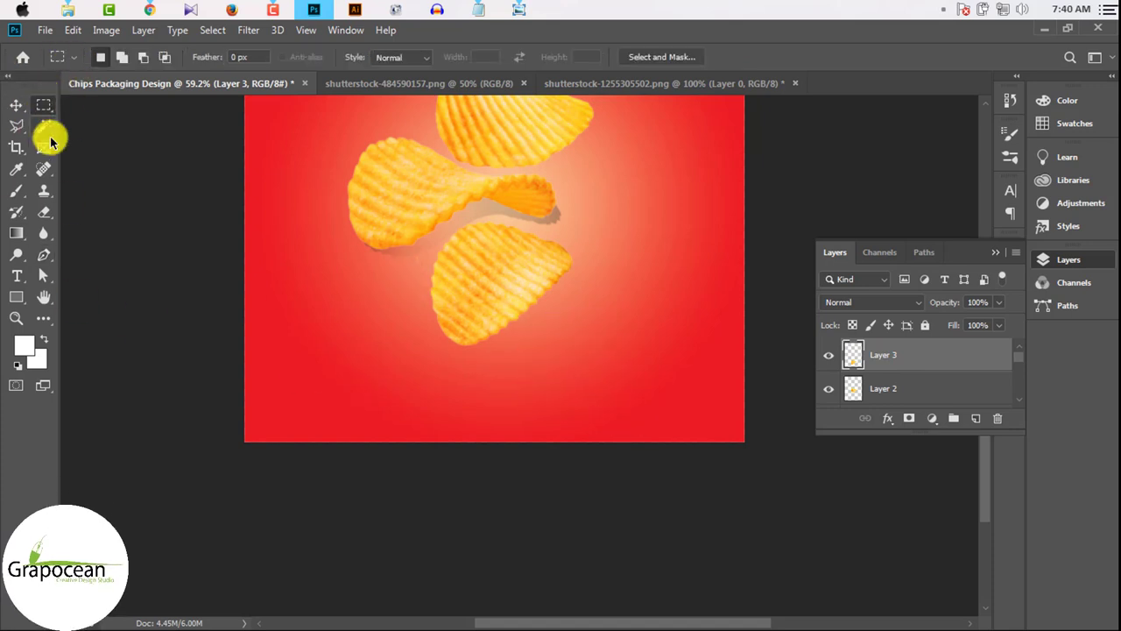
pyautogui.click(44, 254)
pyautogui.scroll(2, 465, 355)
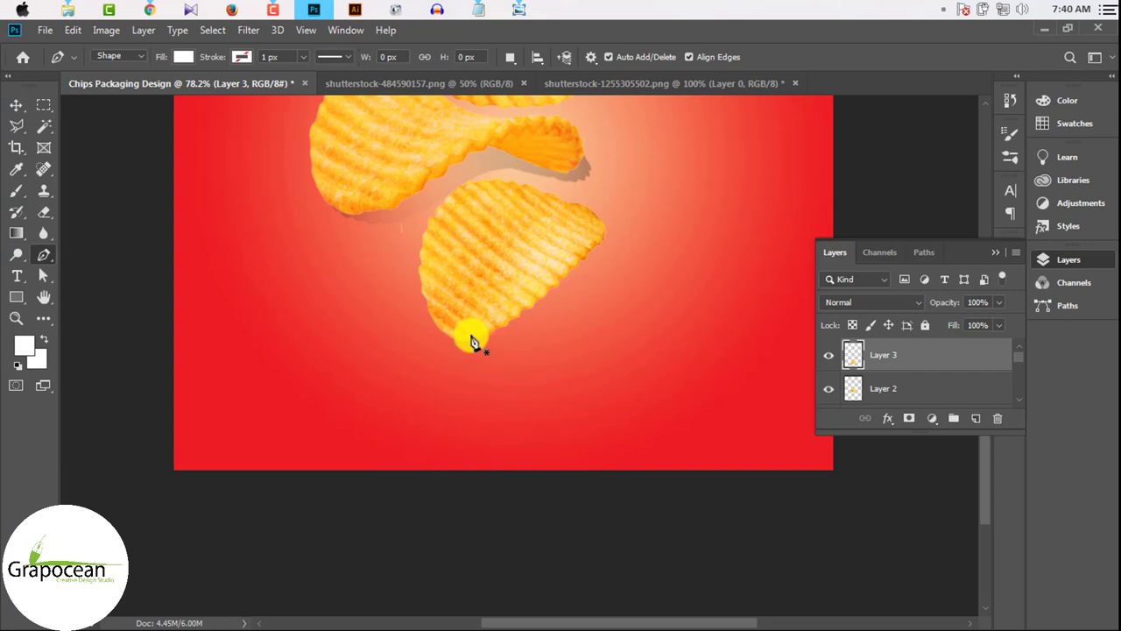
pyautogui.hotkey('ctrl', 'z')
# Duplicate Layer 3 and give the original Layer 3 a colour overlay effect.
pyautogui.click(829, 355)
pyautogui.click(828, 355)
pyautogui.moveTo(978, 411); pyautogui.dragTo(976, 417)
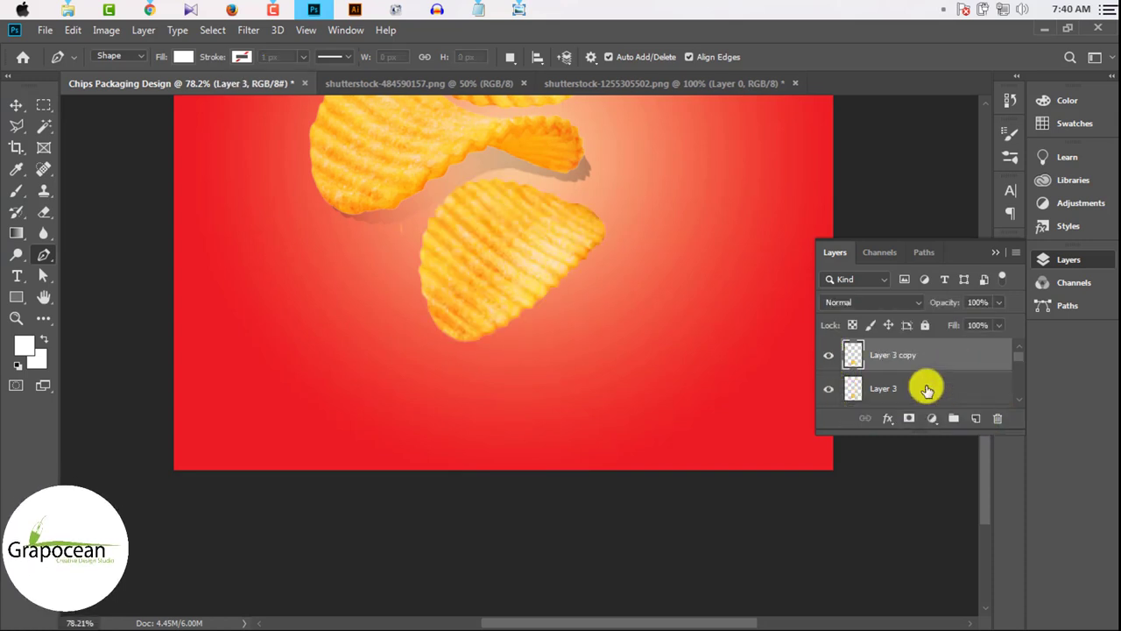
pyautogui.rightClick(946, 383)
pyautogui.click(813, 44)
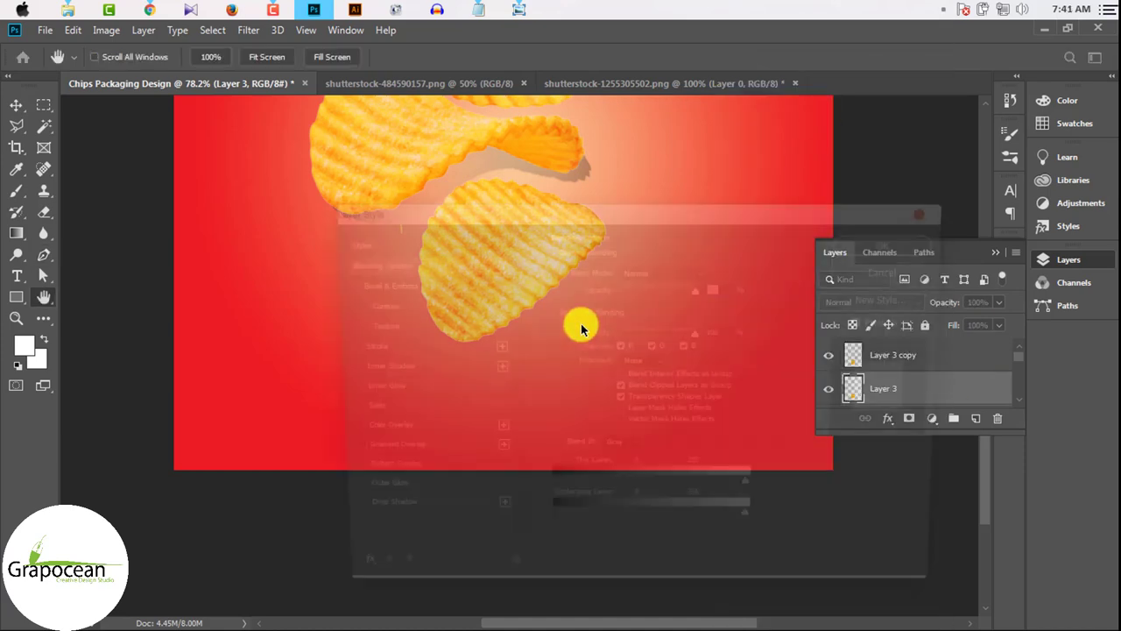
pyautogui.click(393, 434)
pyautogui.click(895, 240)
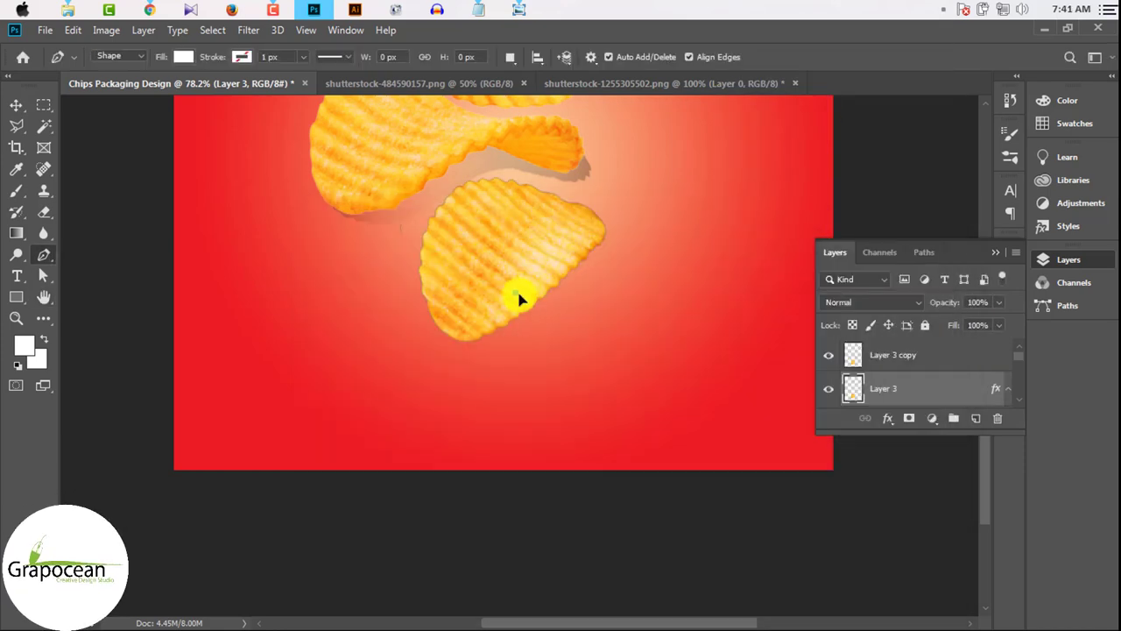
pyautogui.press('v')
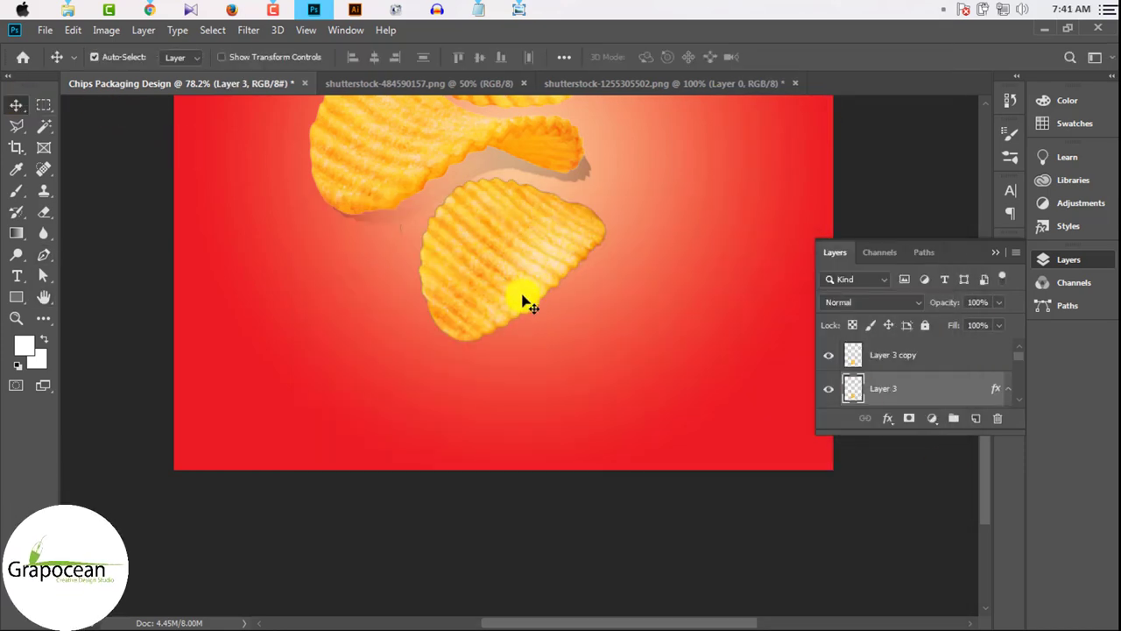
# Offset the chip copy to reveal the dark chip and lower the copy's opacity to 62%.
pyautogui.moveTo(530, 293)
pyautogui.mouseDown()
pyautogui.moveTo(520, 280)
pyautogui.moveTo(550, 263)
pyautogui.moveTo(561, 270)
pyautogui.mouseUp()
pyautogui.scroll(1, 526, 285)
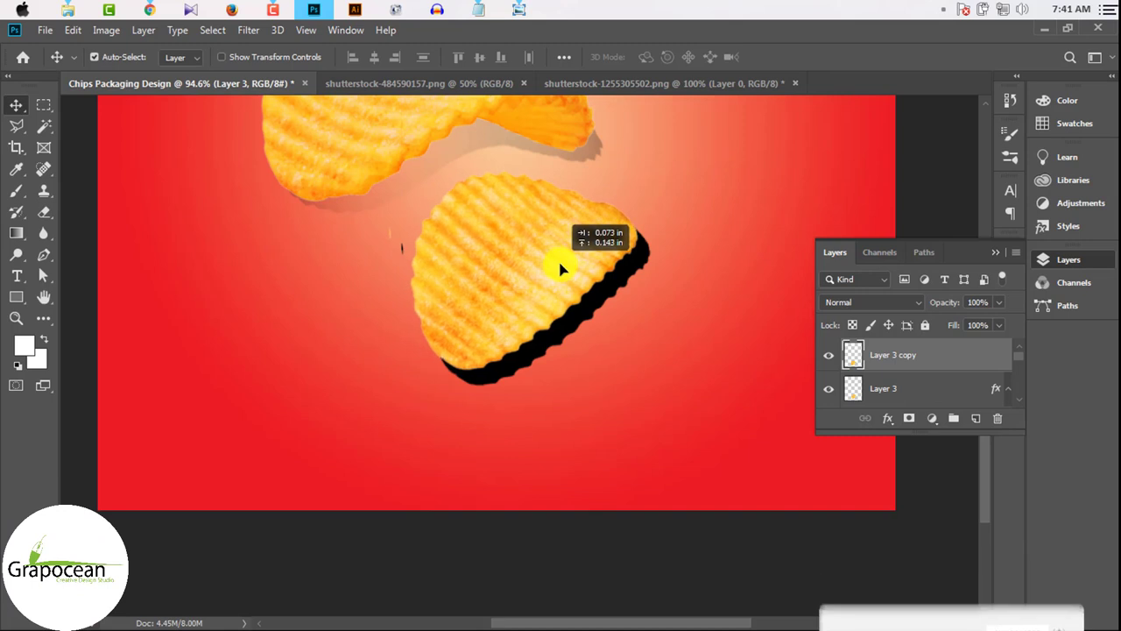
pyautogui.moveTo(999, 302); pyautogui.dragTo(972, 325)
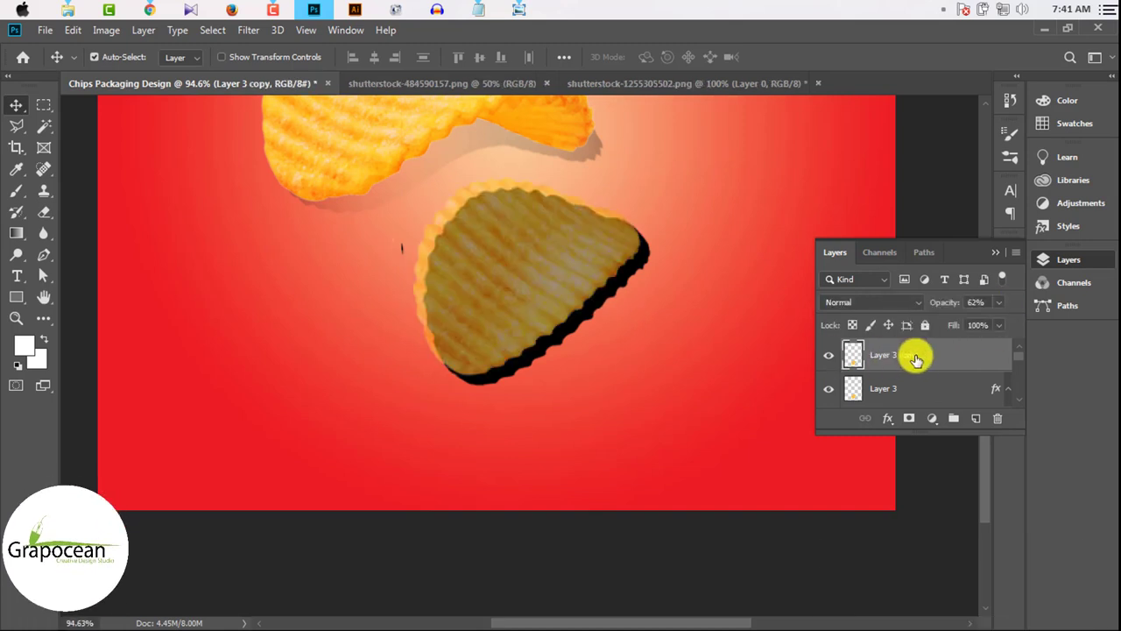
# Set the lower chip's shadow to 14% opacity and fade it with a gradient layer mask.
pyautogui.click(931, 386)
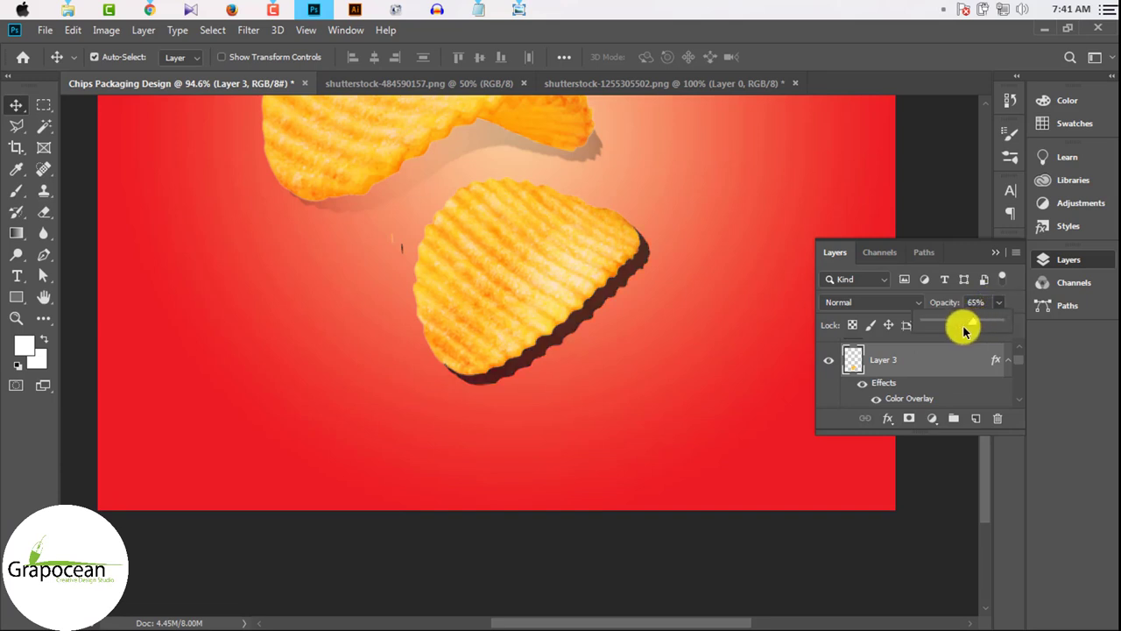
pyautogui.moveTo(964, 329); pyautogui.dragTo(953, 323)
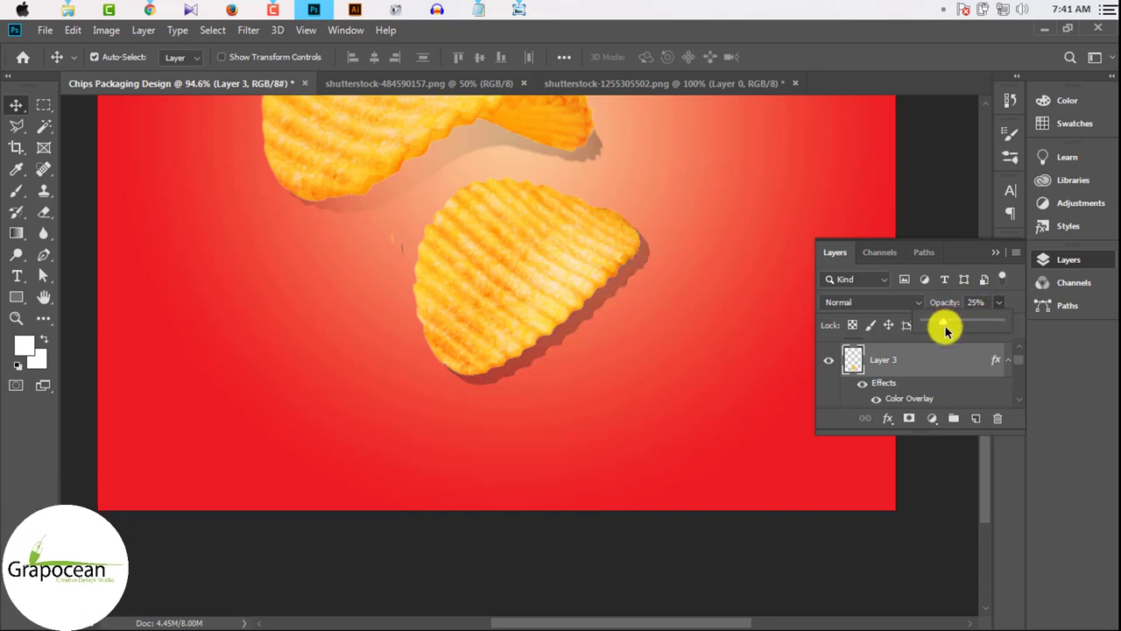
pyautogui.moveTo(933, 324); pyautogui.dragTo(937, 325)
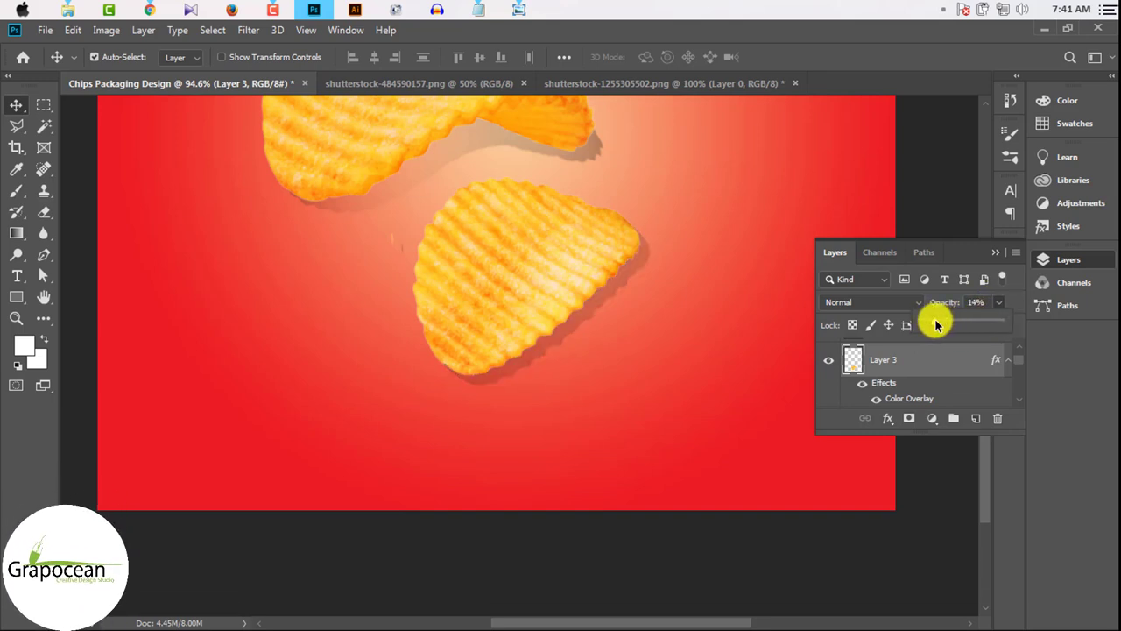
pyautogui.click(910, 420)
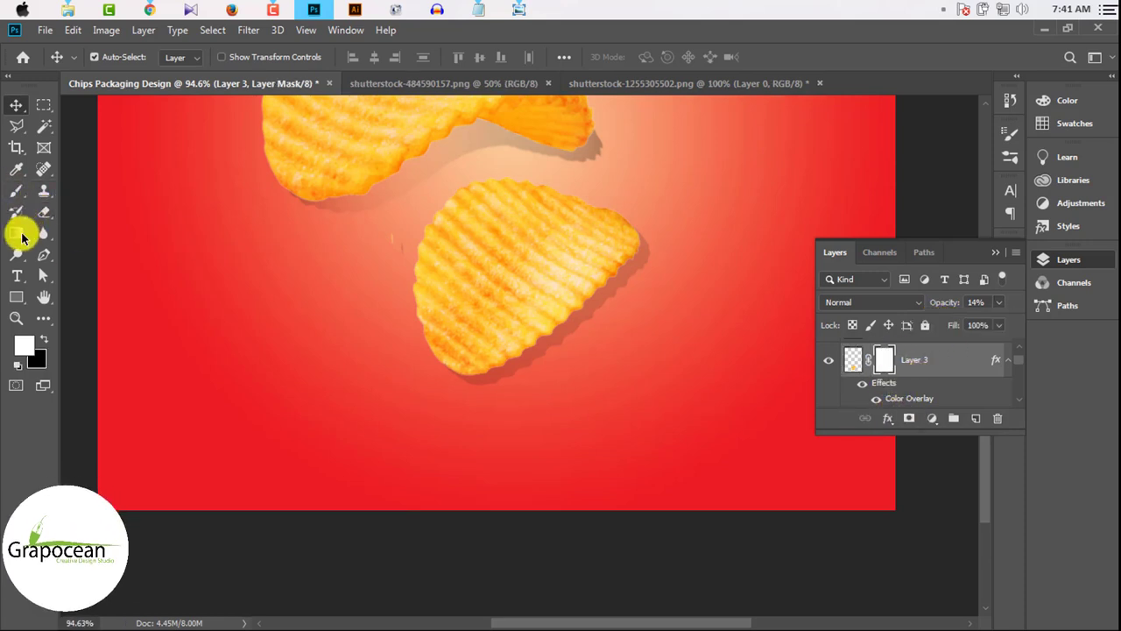
pyautogui.click(16, 233)
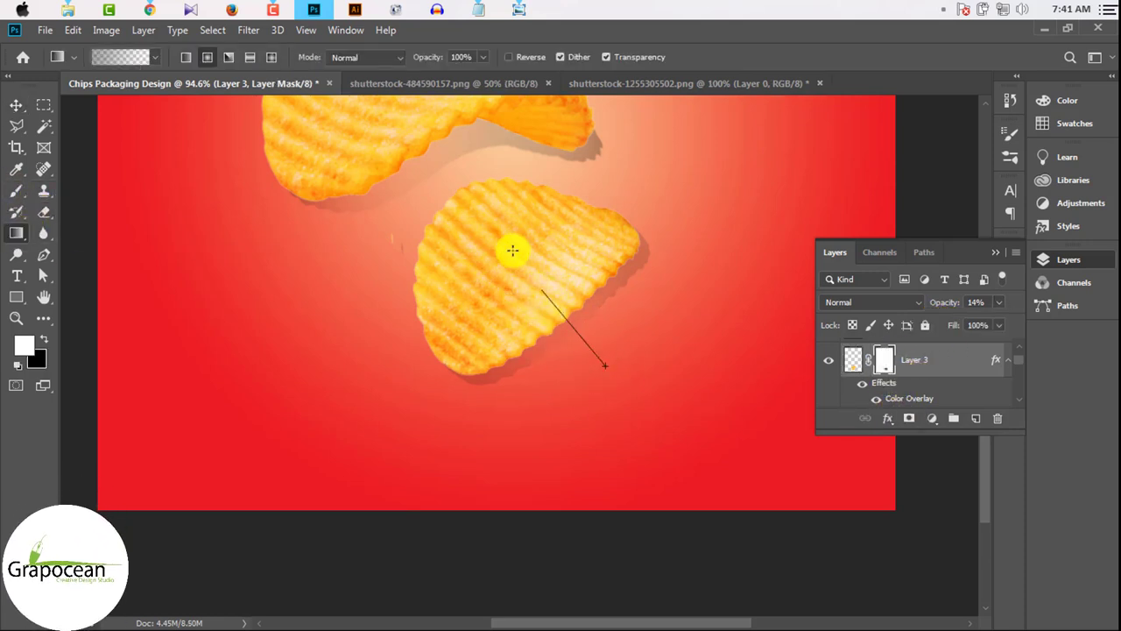
pyautogui.moveTo(512, 250); pyautogui.dragTo(470, 251)
pyautogui.scroll(-3, 639, 375)
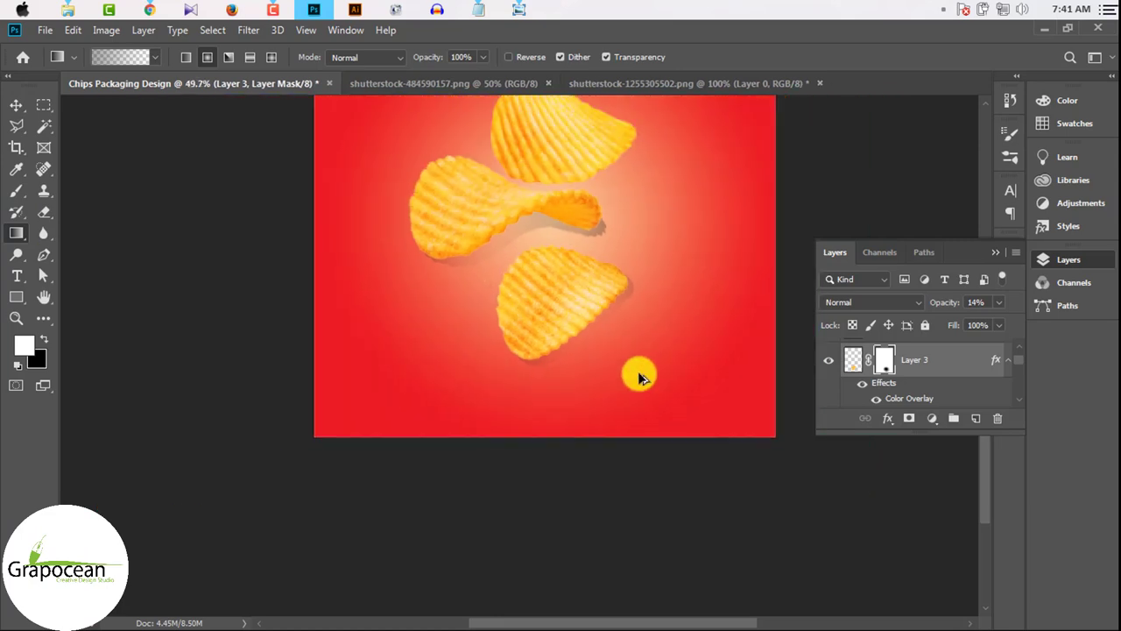
pyautogui.scroll(-2, 645, 383)
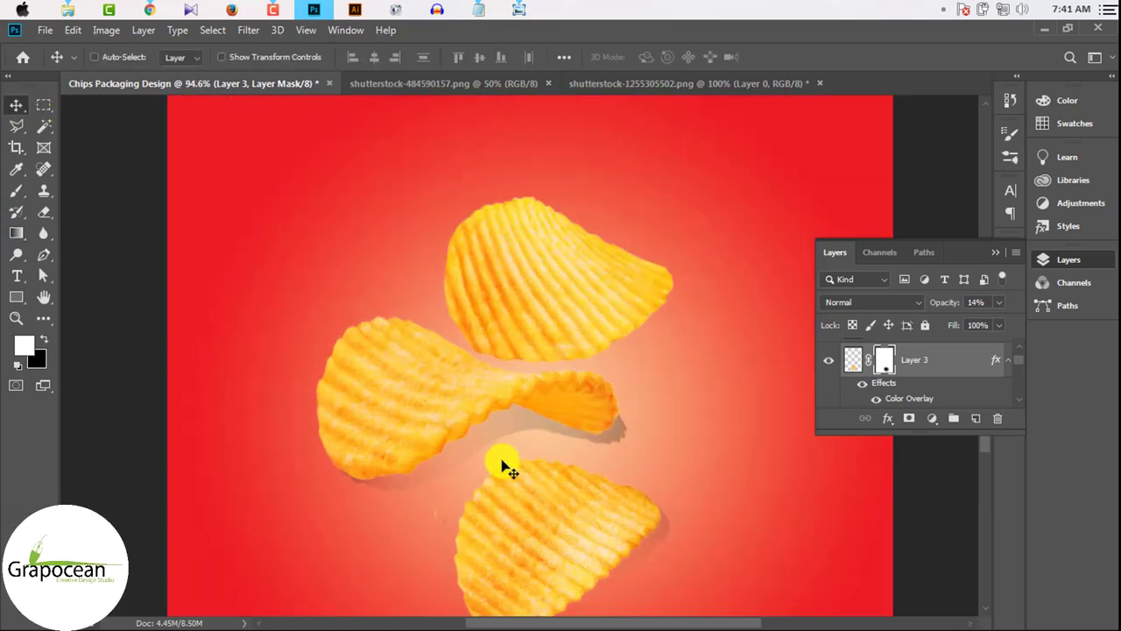
pyautogui.moveTo(475, 405); pyautogui.dragTo(461, 426)
# Duplicate the twisted chip, then rotate and move the upper copy into a new position.
pyautogui.hotkey('ctrl', 'z')
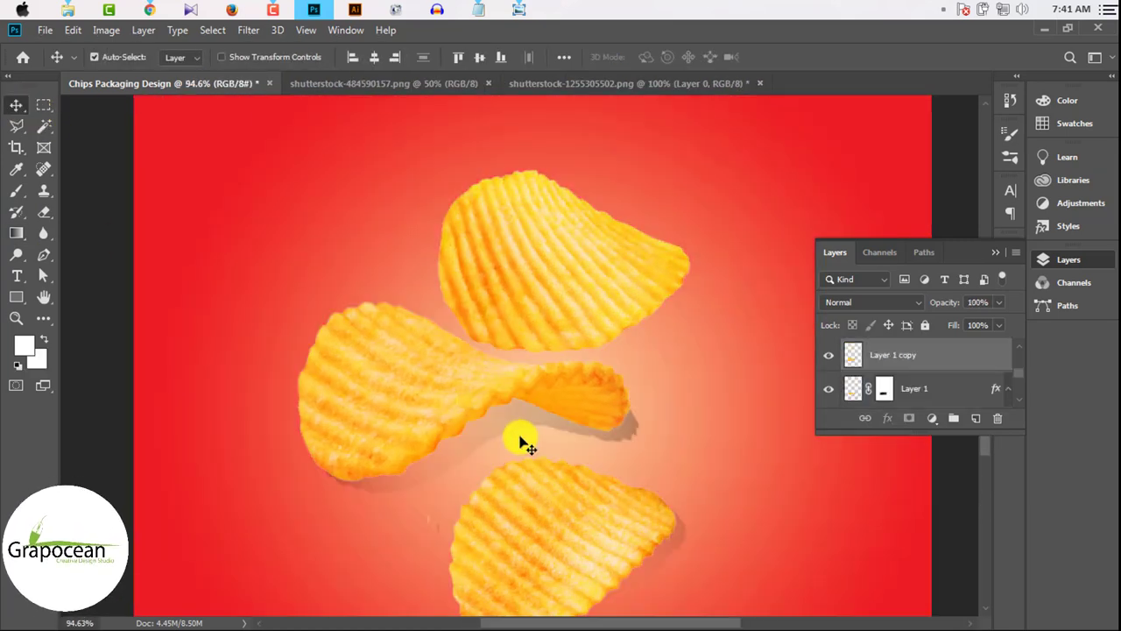
pyautogui.click(552, 422)
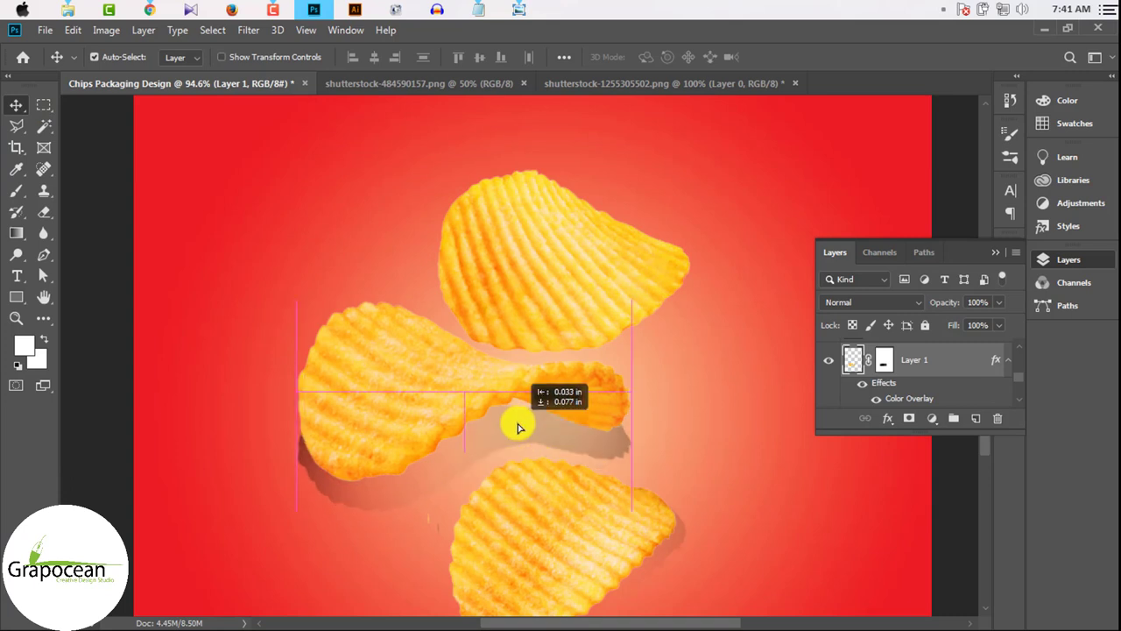
pyautogui.moveTo(523, 440)
pyautogui.mouseDown()
pyautogui.moveTo(451, 423)
pyautogui.moveTo(461, 422)
pyautogui.mouseUp()
pyautogui.scroll(-5, 701, 441)
pyautogui.scroll(-2, 692, 438)
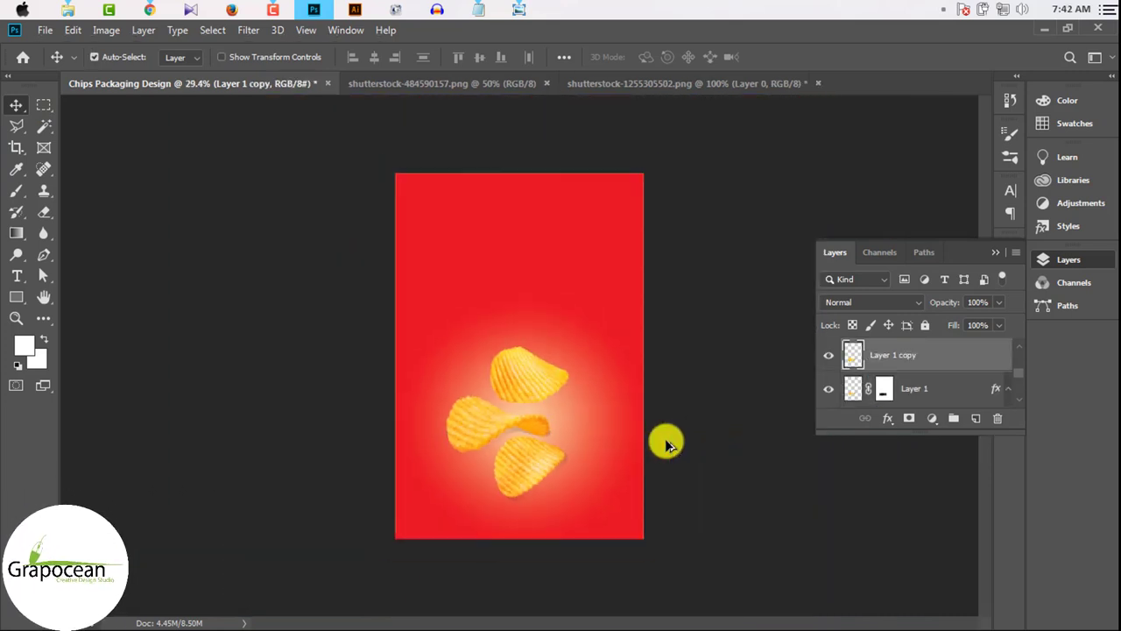
pyautogui.moveTo(571, 409)
pyautogui.mouseDown()
pyautogui.moveTo(546, 380)
pyautogui.moveTo(571, 408)
pyautogui.mouseUp()
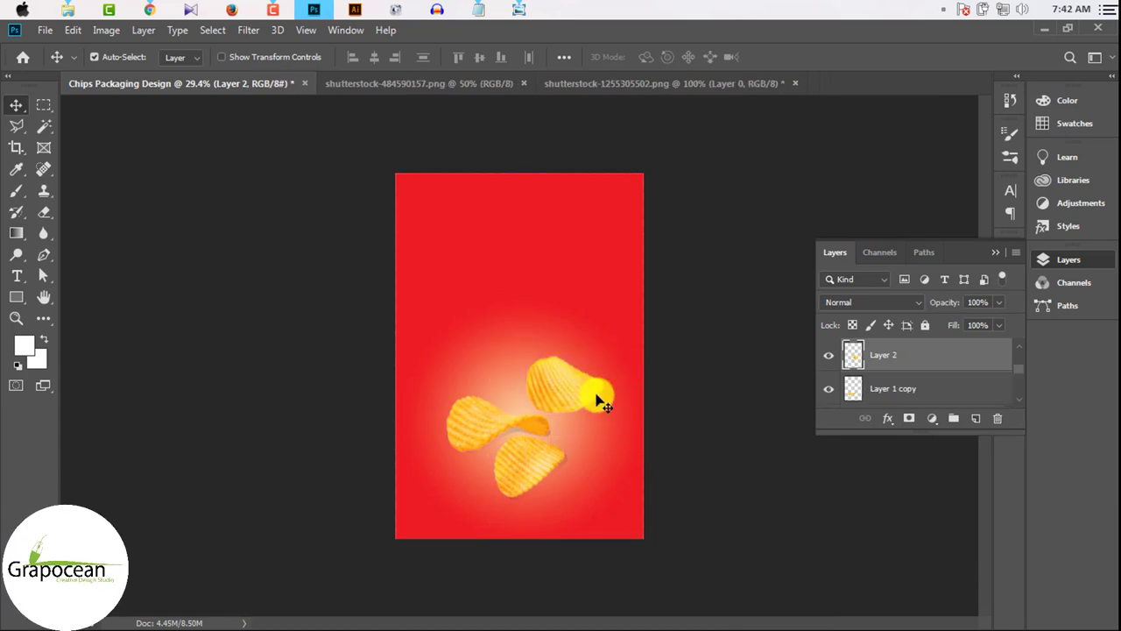
pyautogui.scroll(4, 603, 402)
pyautogui.moveTo(714, 434); pyautogui.dragTo(679, 494)
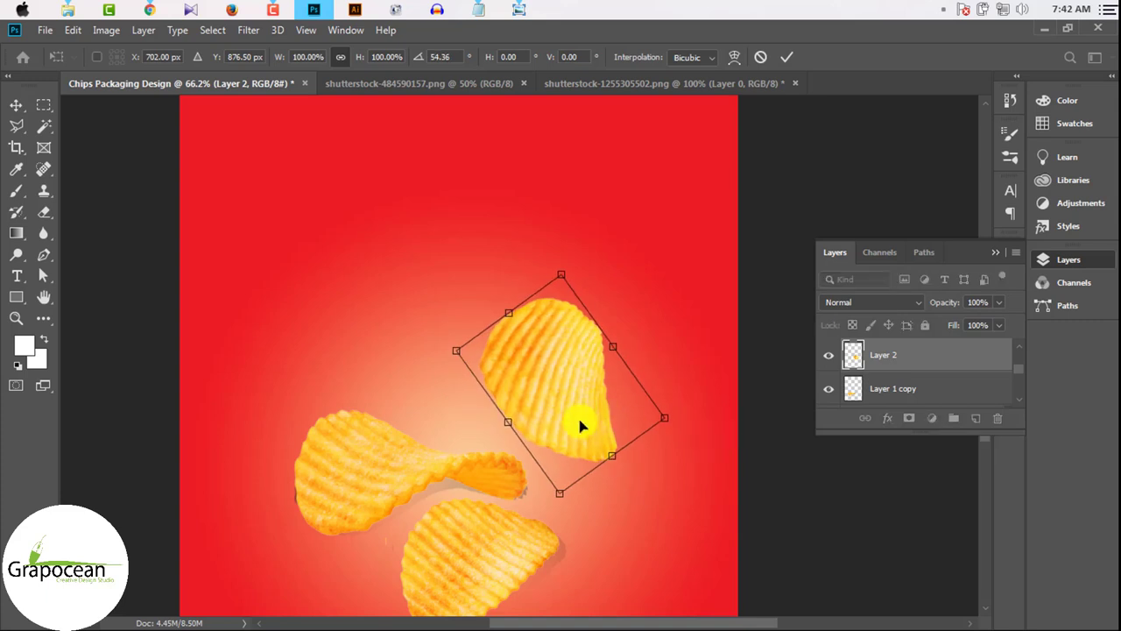
pyautogui.moveTo(578, 414); pyautogui.dragTo(588, 444)
pyautogui.click(787, 57)
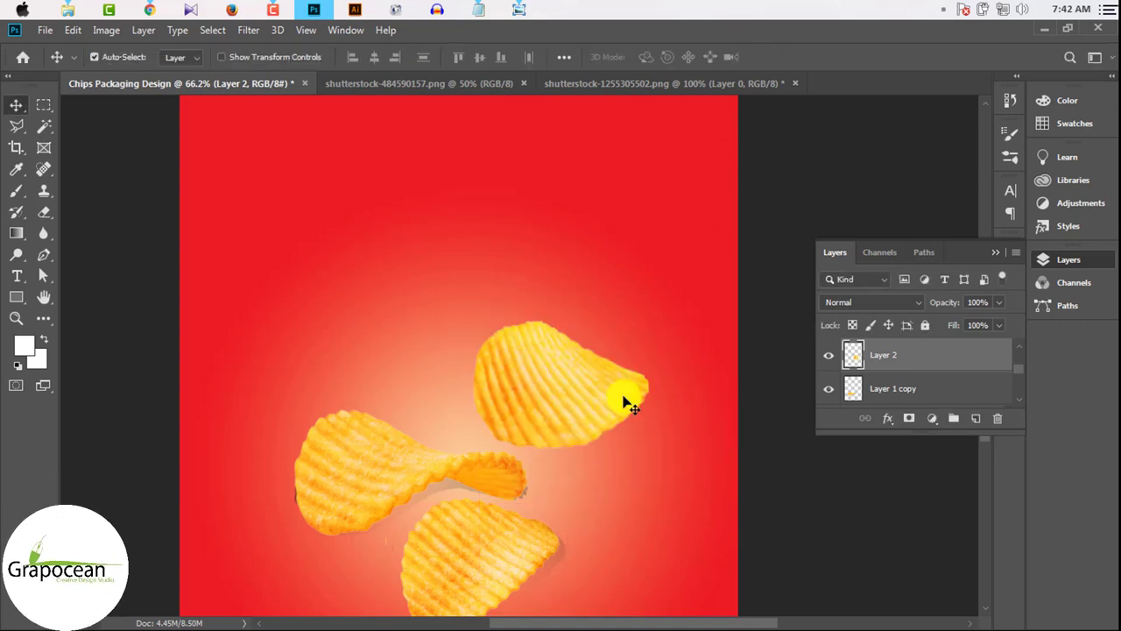
pyautogui.scroll(-2, 618, 432)
# Rotate the upper chip to -165° and reposition it to the lower right.
pyautogui.moveTo(554, 407); pyautogui.dragTo(617, 415)
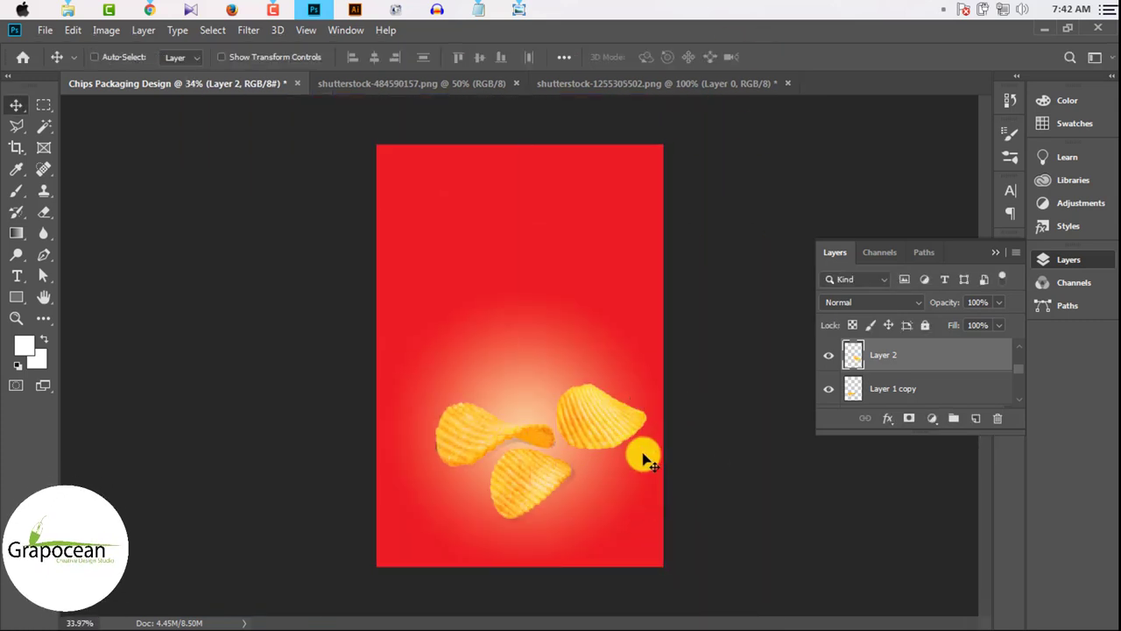
pyautogui.hotkey('ctrl', 't')
pyautogui.moveTo(643, 458); pyautogui.dragTo(590, 301)
pyautogui.moveTo(618, 427); pyautogui.dragTo(589, 427)
pyautogui.scroll(1, 613, 430)
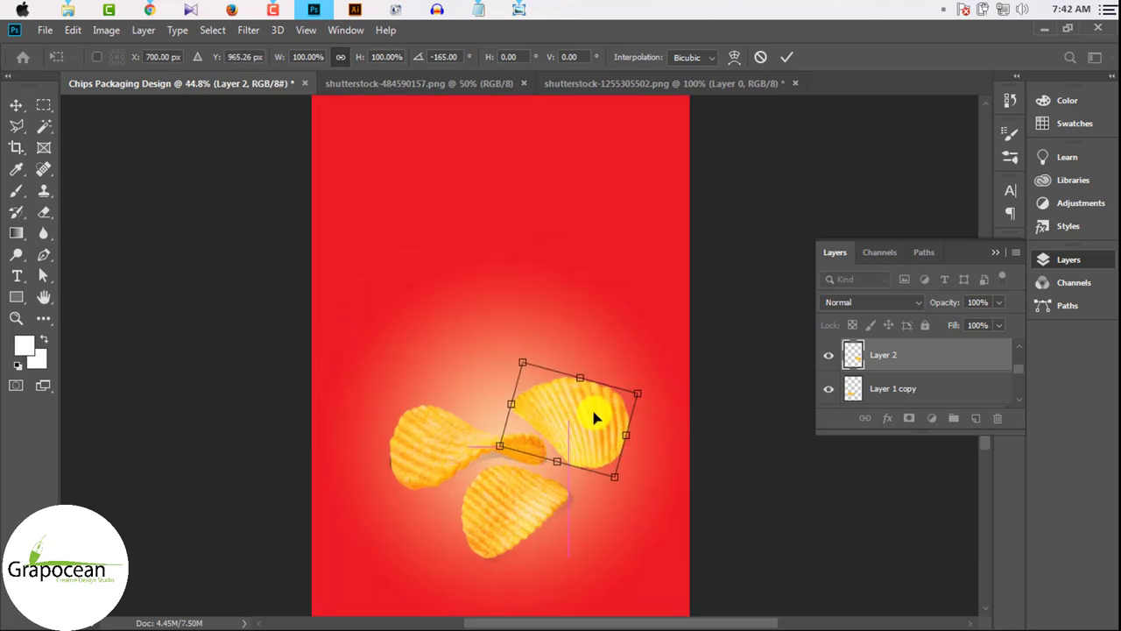
pyautogui.scroll(-2, 593, 412)
pyautogui.scroll(2, 596, 415)
pyautogui.click(786, 57)
pyautogui.scroll(1, 583, 429)
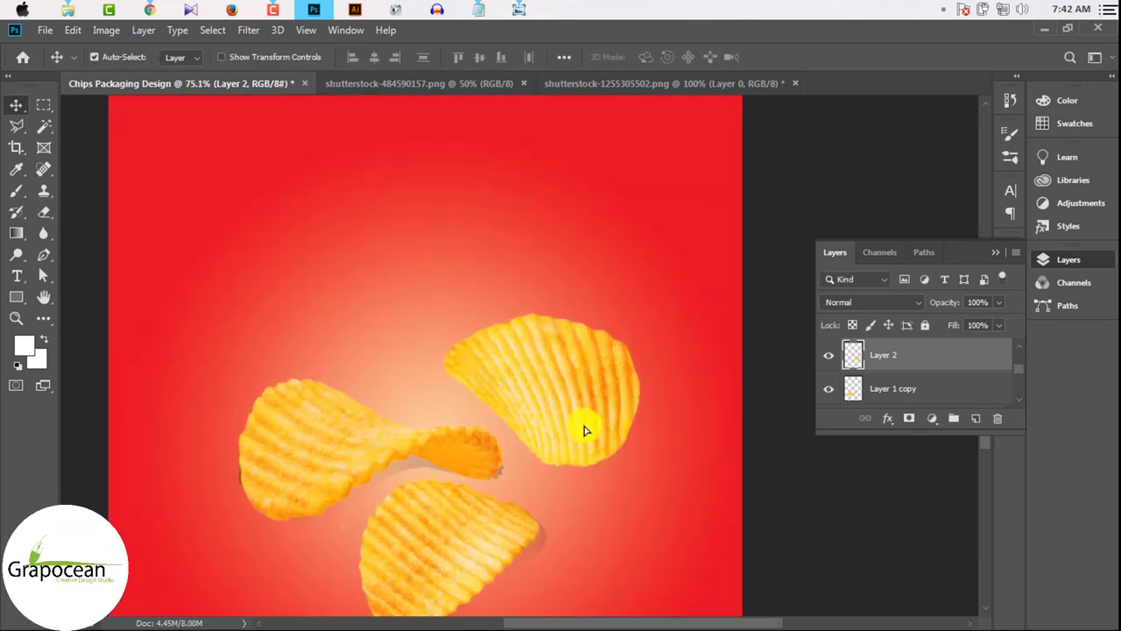
pyautogui.scroll(1, 604, 416)
pyautogui.scroll(-4, 618, 416)
# Delete the extra upper chip and switch to the loose-chips image, clearing its old selection.
pyautogui.press('Delete')
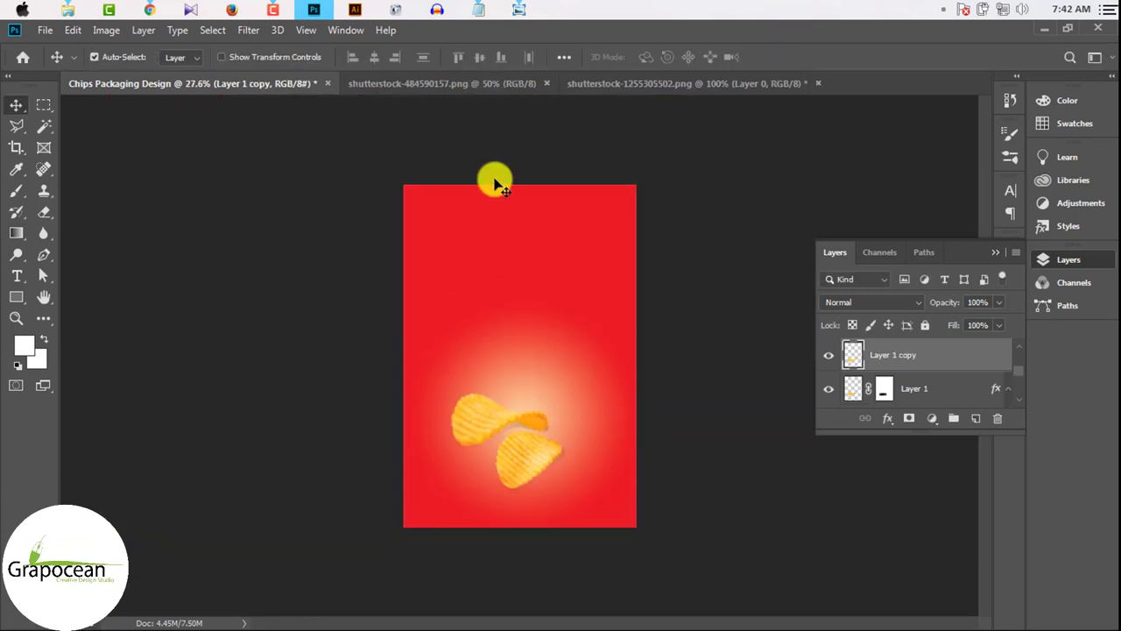
pyautogui.click(516, 83)
pyautogui.click(658, 85)
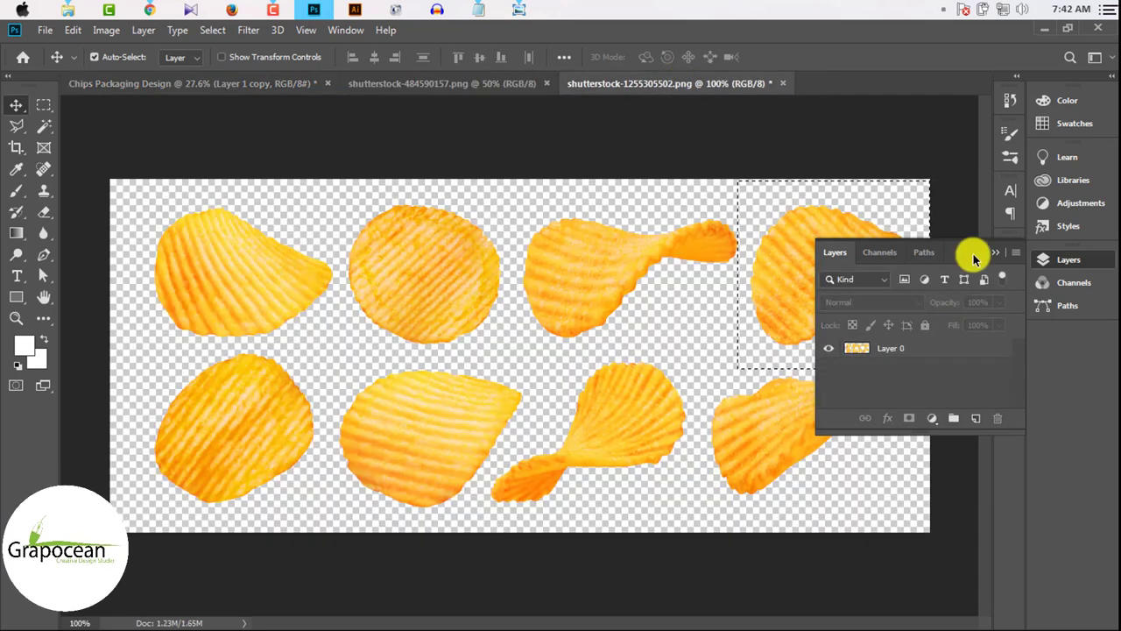
pyautogui.click(995, 252)
pyautogui.click(43, 105)
pyautogui.moveTo(340, 345); pyautogui.dragTo(438, 523)
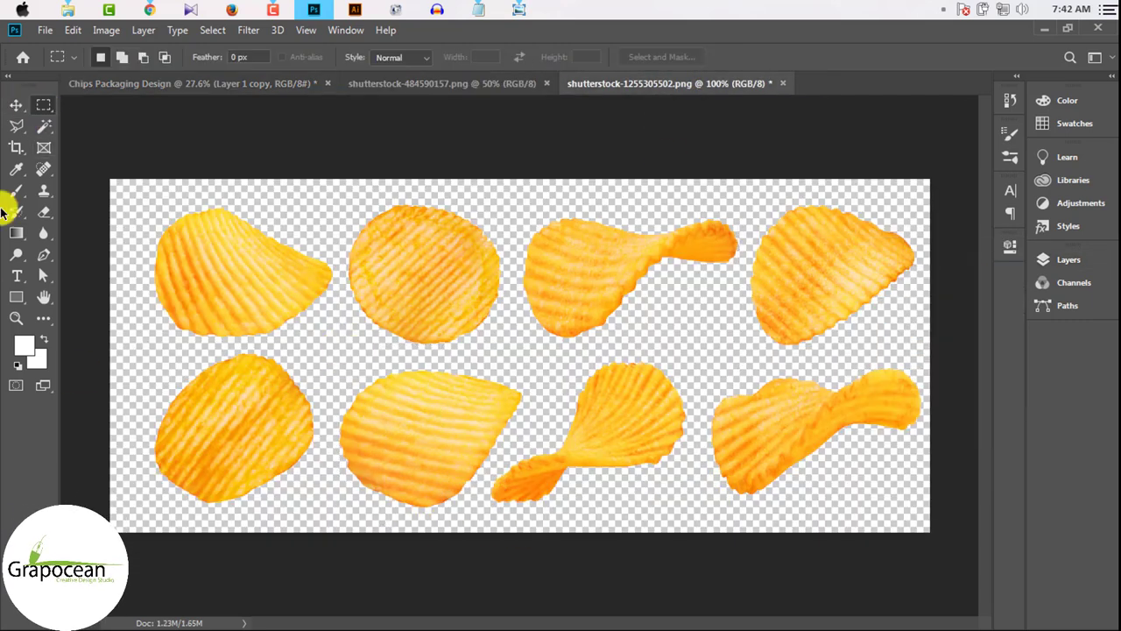
# Trace the second bottom-row chip with the Pen tool and convert the outline to a selection.
pyautogui.click(43, 254)
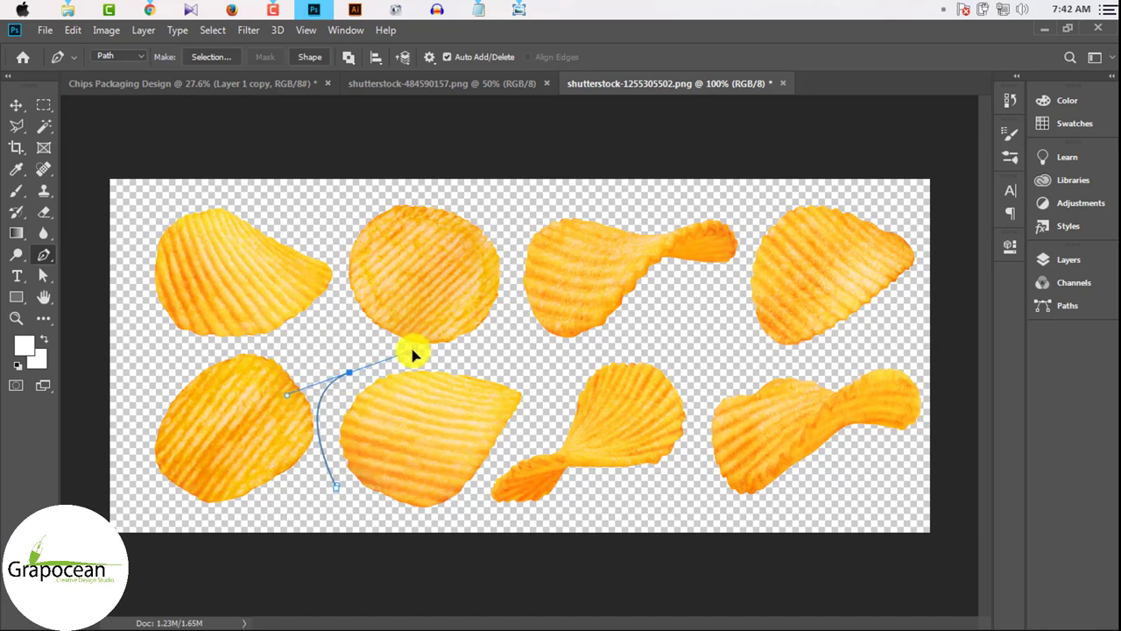
pyautogui.click(16, 105)
pyautogui.moveTo(231, 254); pyautogui.dragTo(200, 251)
pyautogui.press('p')
pyautogui.click(325, 491)
pyautogui.moveTo(322, 396); pyautogui.dragTo(346, 368)
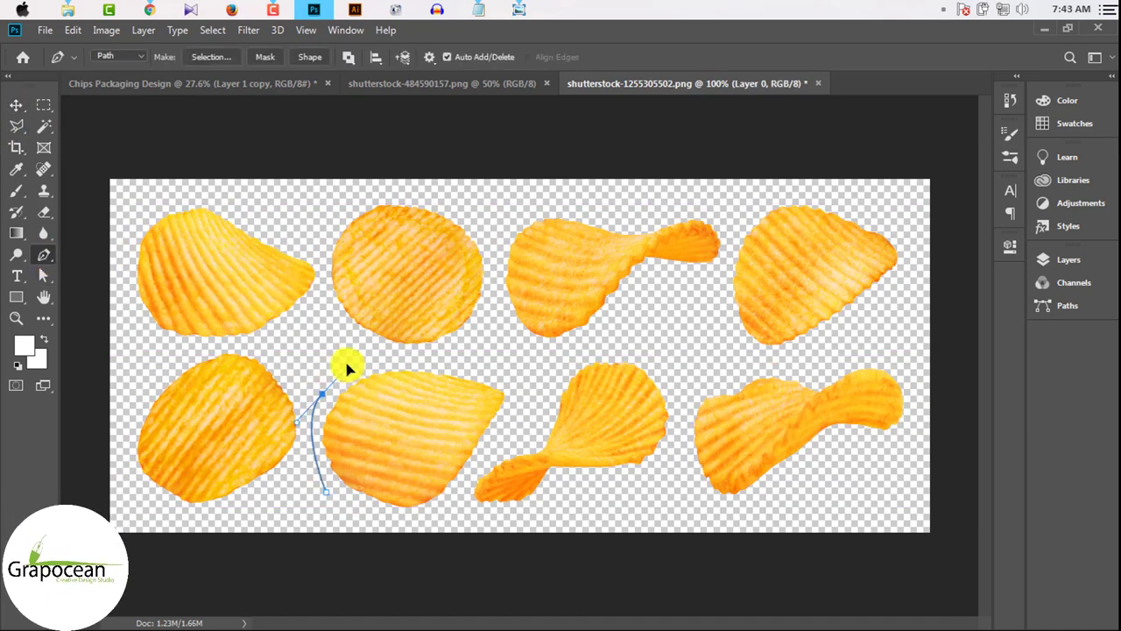
pyautogui.hotkey('ctrl', 'Return')
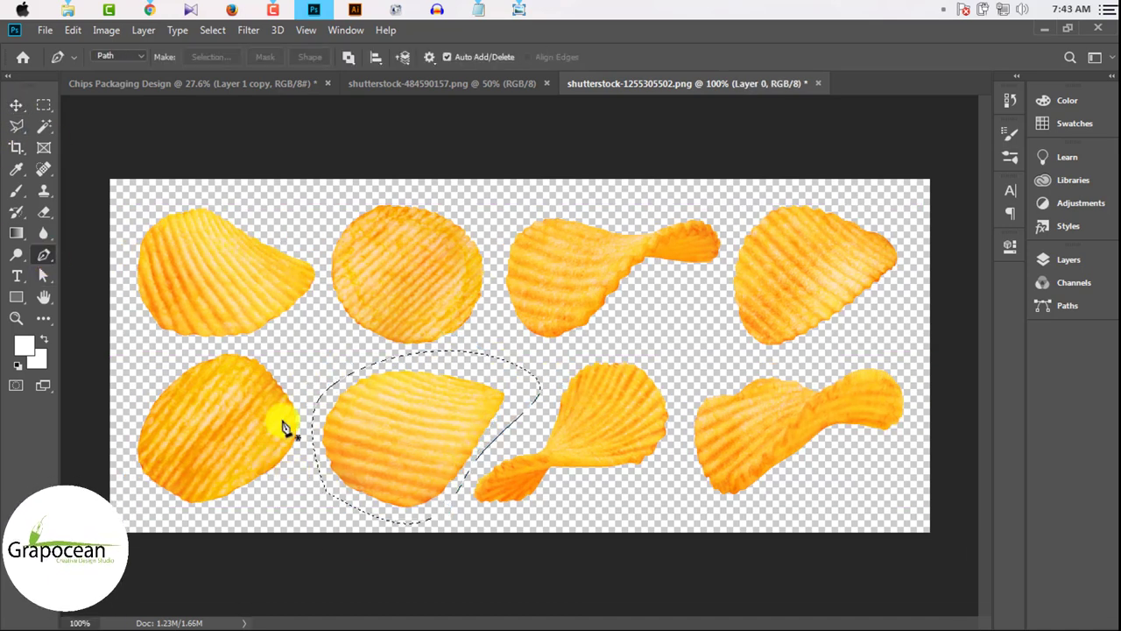
pyautogui.click(220, 84)
# Place the new chip, enlarge it to about 136% and rotate it roughly -150°.
pyautogui.scroll(2, 543, 361)
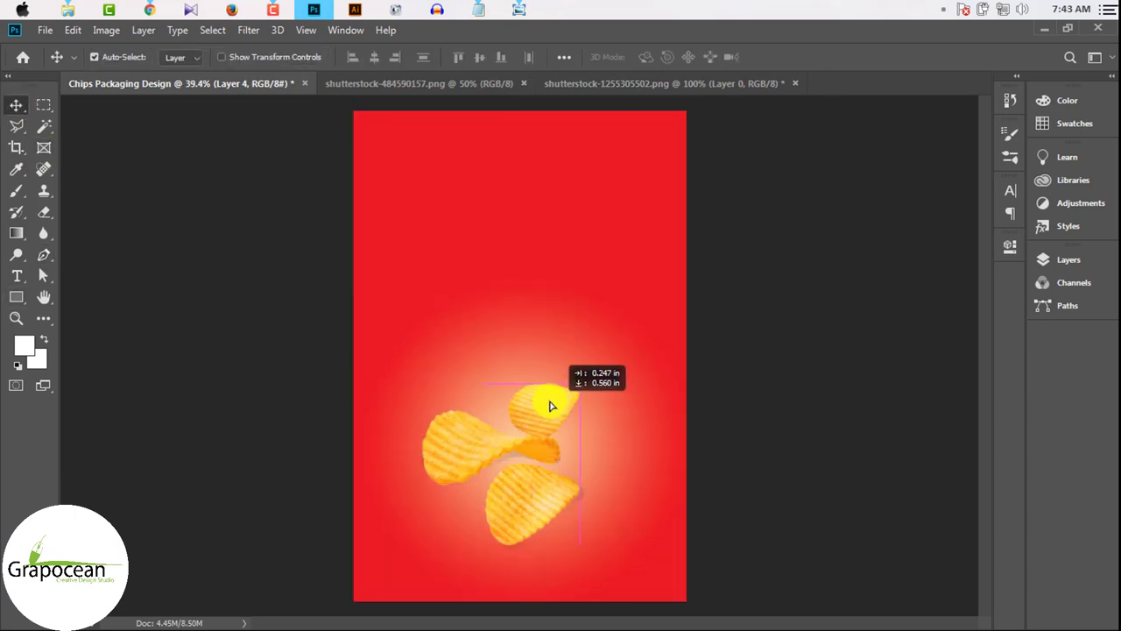
pyautogui.moveTo(544, 361)
pyautogui.mouseDown()
pyautogui.moveTo(584, 411)
pyautogui.moveTo(618, 368)
pyautogui.moveTo(451, 406)
pyautogui.mouseUp()
pyautogui.hotkey('ctrl', 't')
pyautogui.moveTo(599, 430)
pyautogui.mouseDown()
pyautogui.moveTo(642, 480)
pyautogui.moveTo(593, 413)
pyautogui.moveTo(522, 580)
pyautogui.moveTo(637, 434)
pyautogui.mouseUp()
pyautogui.click(787, 57)
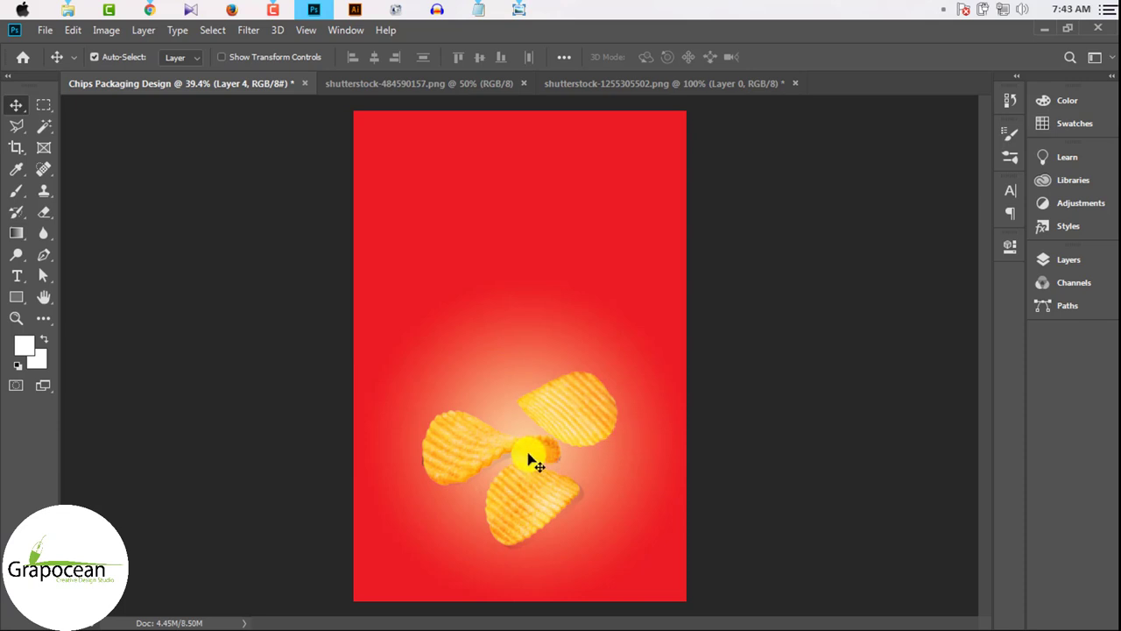
# Shift the twisted and bottom chips left and move the upper-right chip into the cluster.
pyautogui.scroll(5, 530, 461)
pyautogui.moveTo(449, 439); pyautogui.dragTo(385, 428)
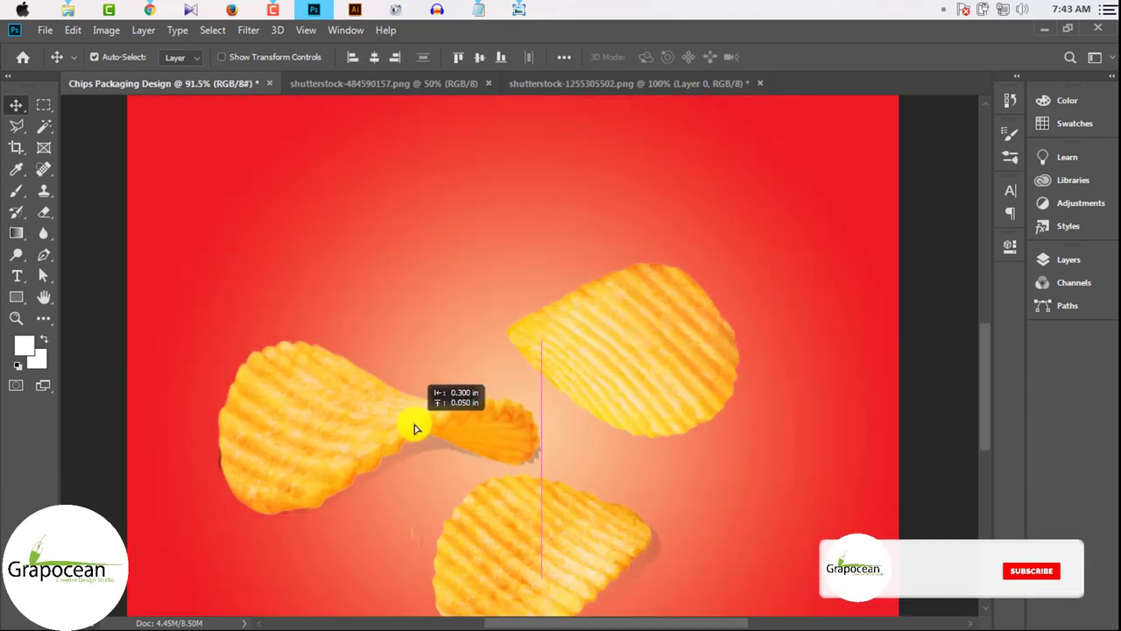
pyautogui.moveTo(628, 574); pyautogui.dragTo(580, 568)
pyautogui.scroll(-5, 583, 563)
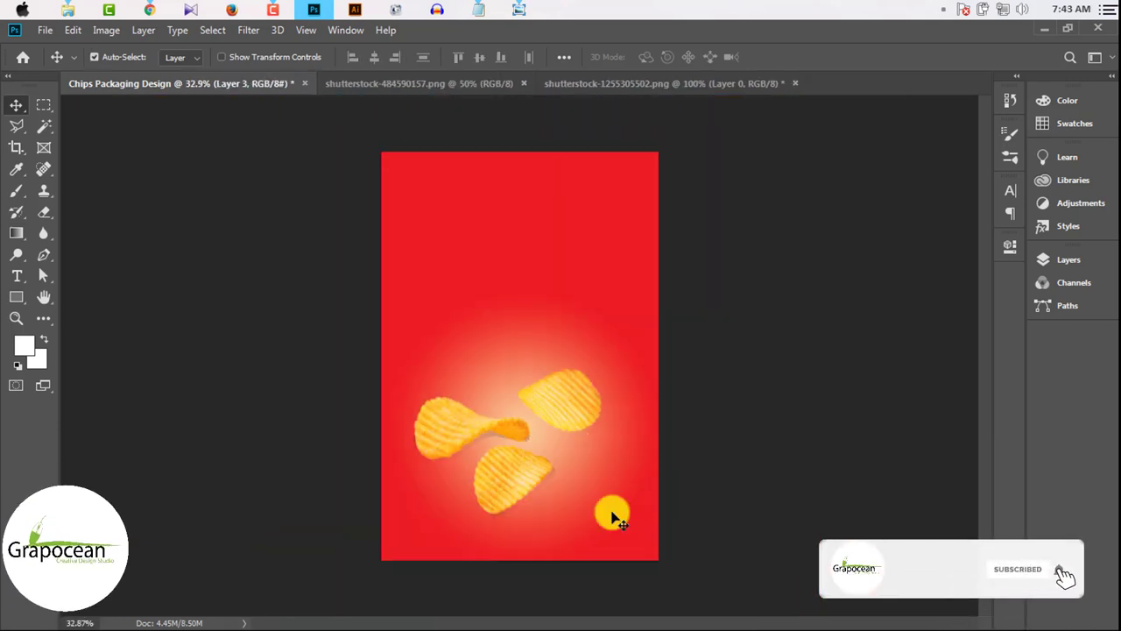
pyautogui.moveTo(604, 490); pyautogui.dragTo(583, 422)
# Rotate the earlier upper-right chip about 28°, then delete it.
pyautogui.hotkey('ctrl', 't')
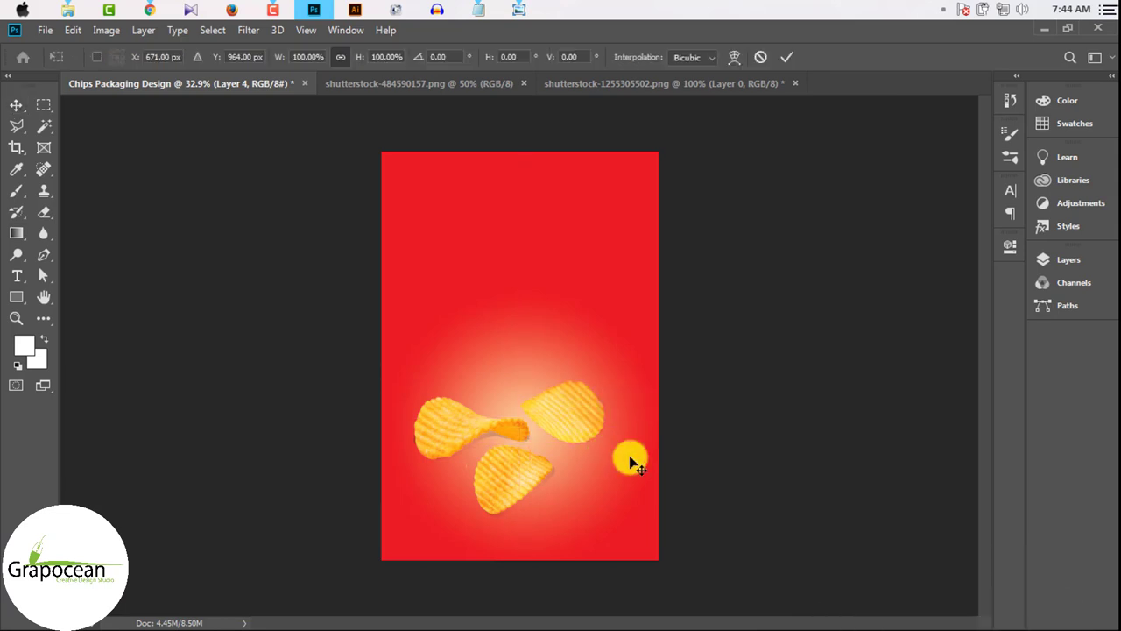
pyautogui.moveTo(629, 460); pyautogui.dragTo(603, 390)
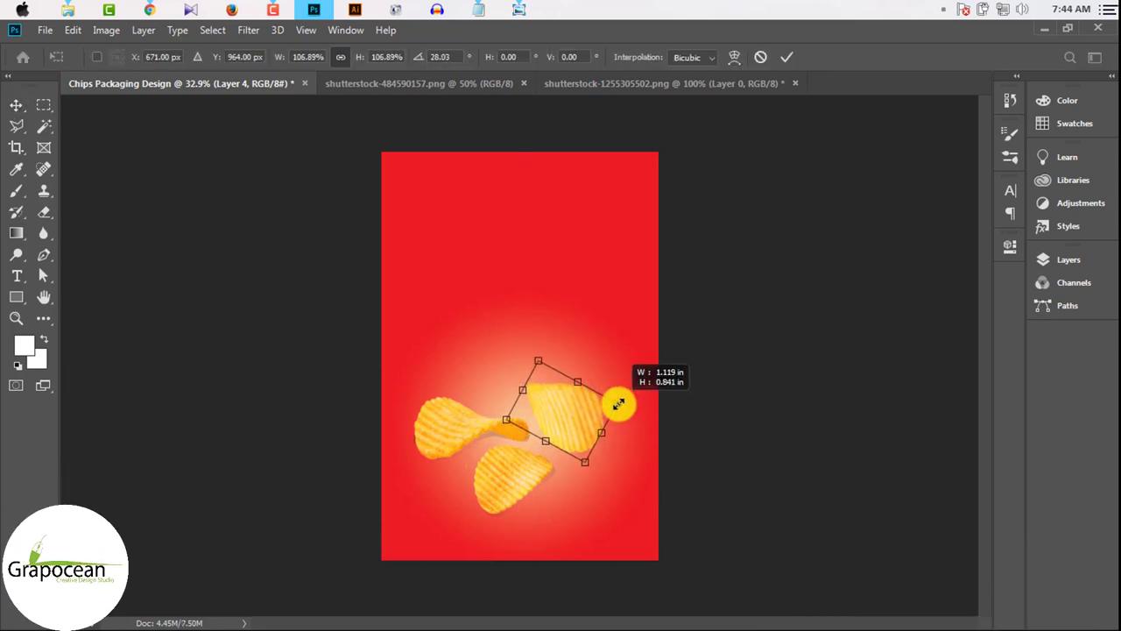
pyautogui.press('Return')
pyautogui.press('Delete')
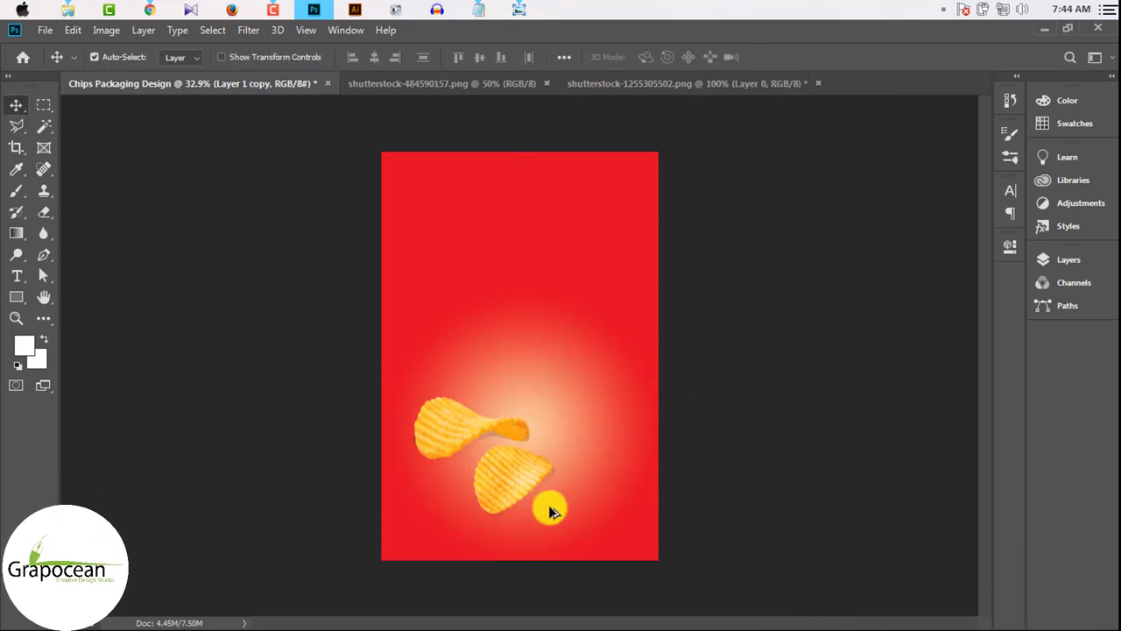
# Alt-drag a copy of the lower chip to the upper right of the glow and tilt it about -30°.
pyautogui.scroll(4, 548, 504)
pyautogui.moveTo(613, 454); pyautogui.dragTo(655, 364)
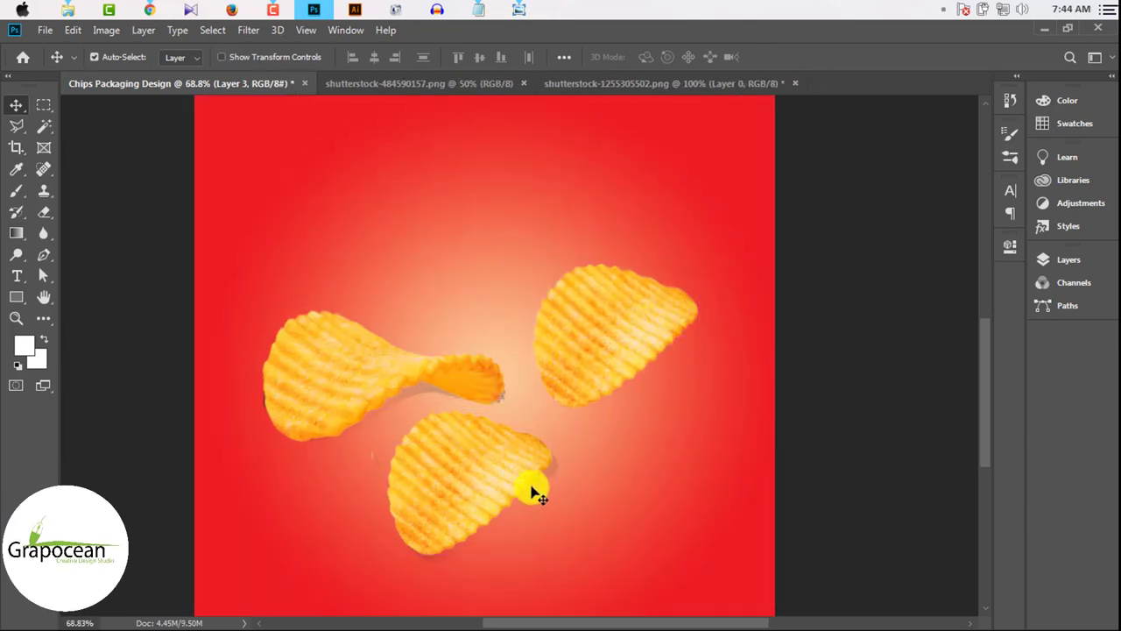
pyautogui.moveTo(532, 494); pyautogui.dragTo(687, 368)
pyautogui.hotkey('ctrl', 't')
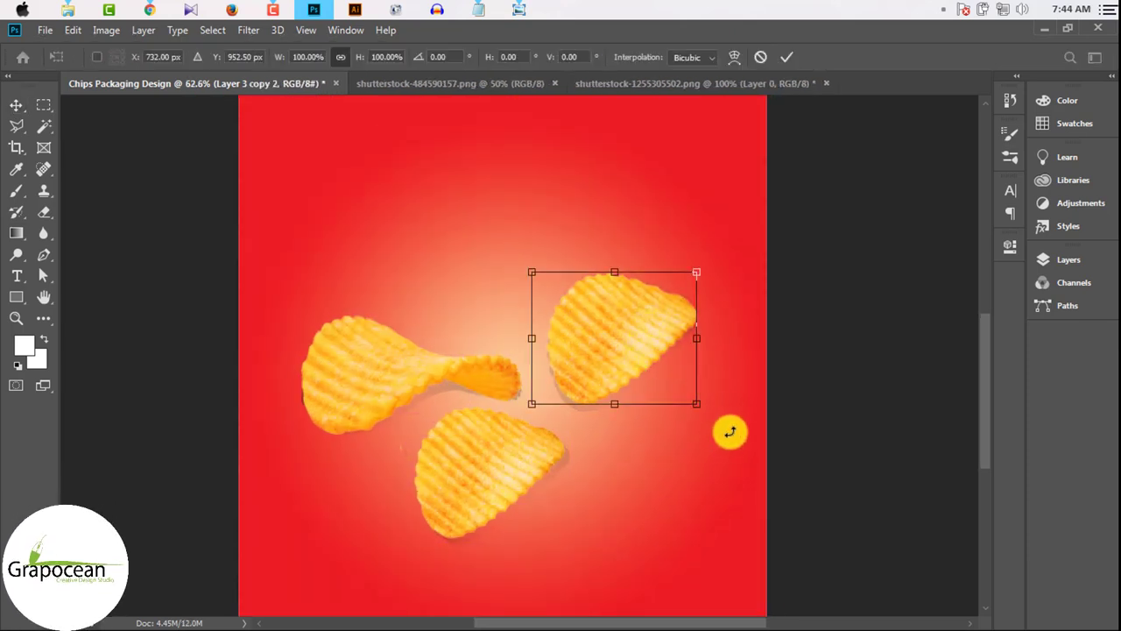
pyautogui.moveTo(728, 430); pyautogui.dragTo(753, 363)
pyautogui.scroll(1, 631, 351)
pyautogui.click(786, 57)
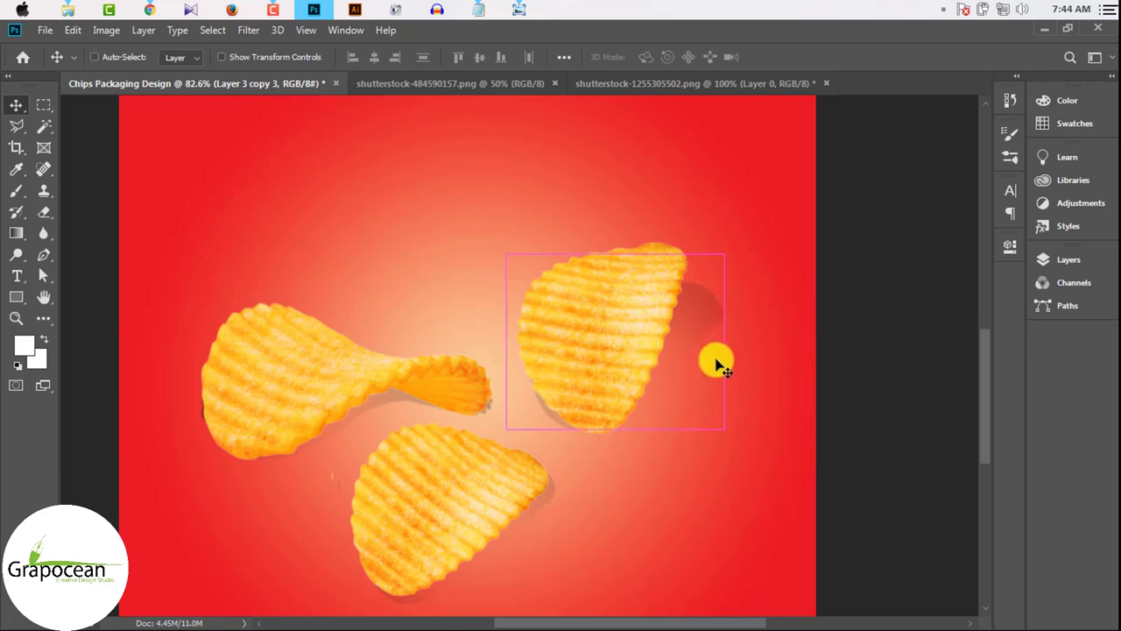
# Tilt the copied chip further, to about -37.6°, and commit the transform.
pyautogui.hotkey('ctrl', 't')
pyautogui.moveTo(731, 419); pyautogui.dragTo(741, 335)
pyautogui.click(787, 57)
pyautogui.scroll(-5, 658, 443)
pyautogui.scroll(3, 590, 451)
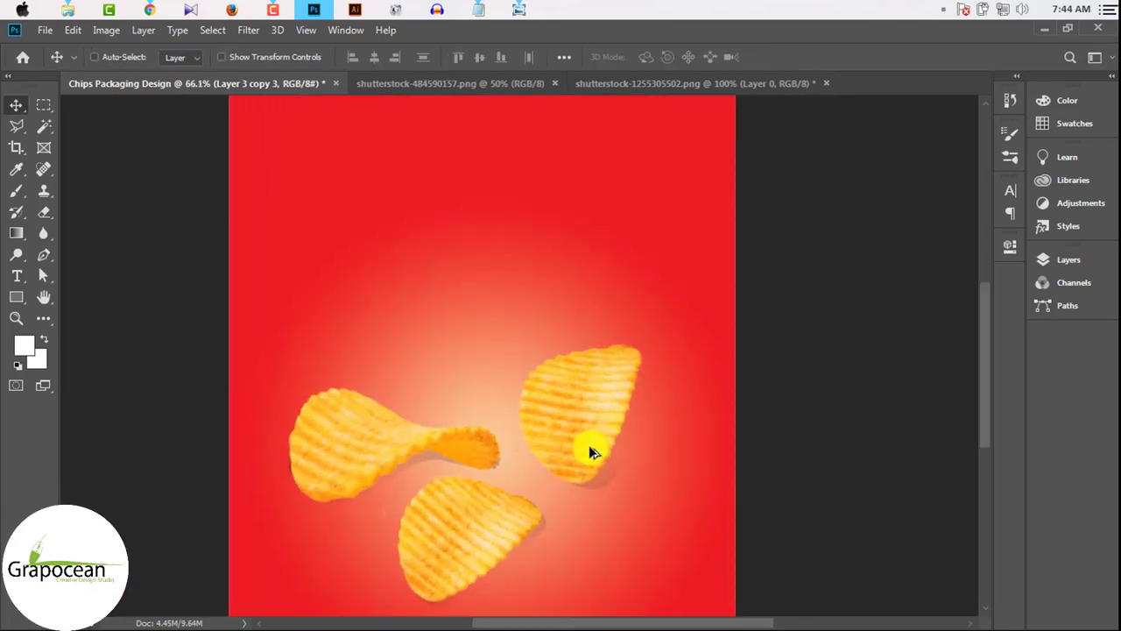
pyautogui.scroll(2, 637, 397)
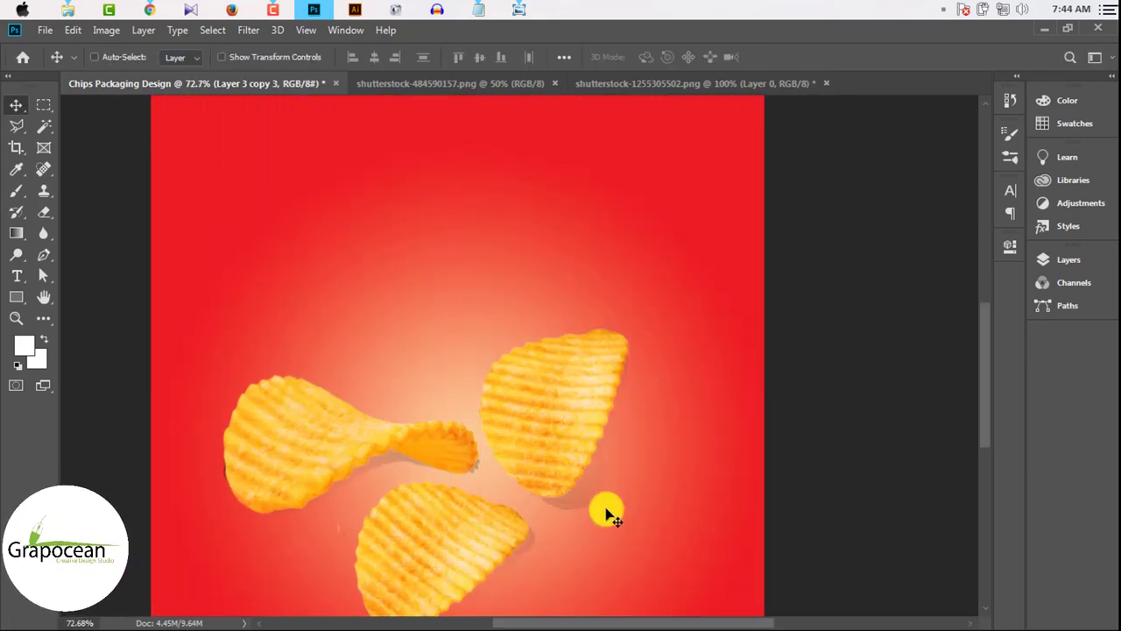
pyautogui.hotkey('ctrl', 't')
pyautogui.click(791, 55)
pyautogui.scroll(-5, 639, 521)
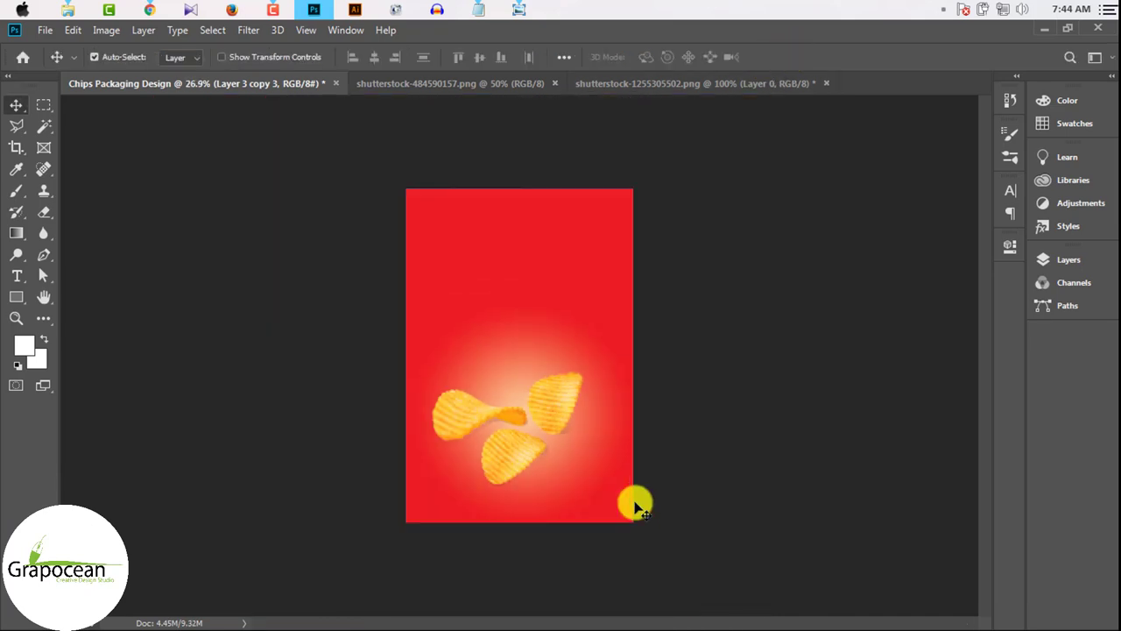
pyautogui.click(618, 83)
# In the tomato photo, Magic Wand-select the white background around the tomato.
pyautogui.click(444, 85)
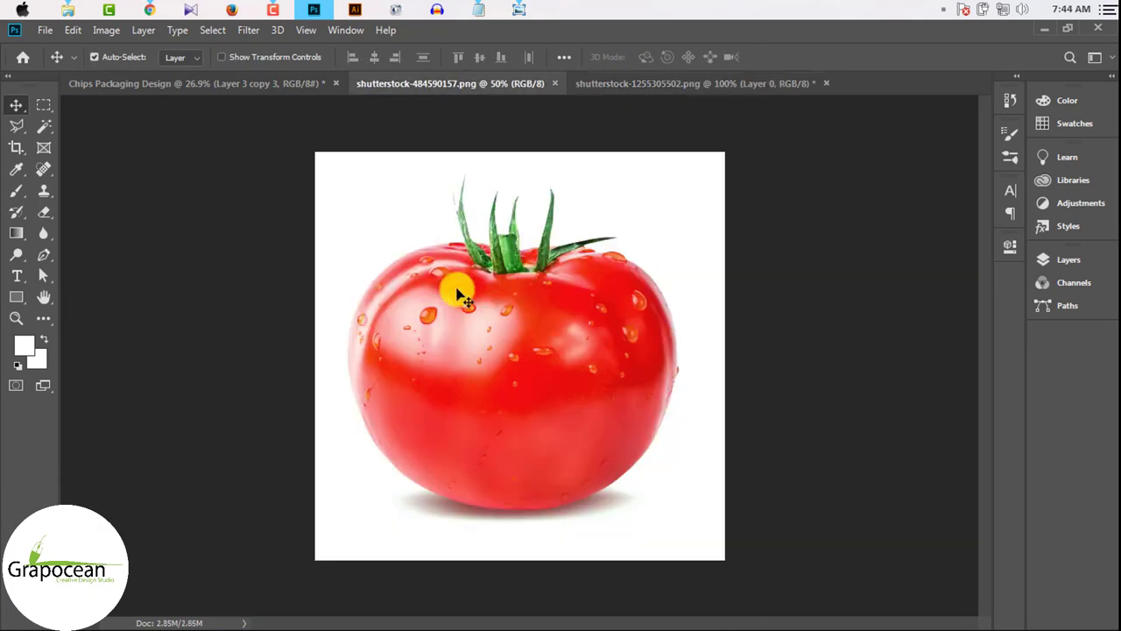
pyautogui.click(36, 128)
pyautogui.click(399, 213)
pyautogui.scroll(2, 463, 534)
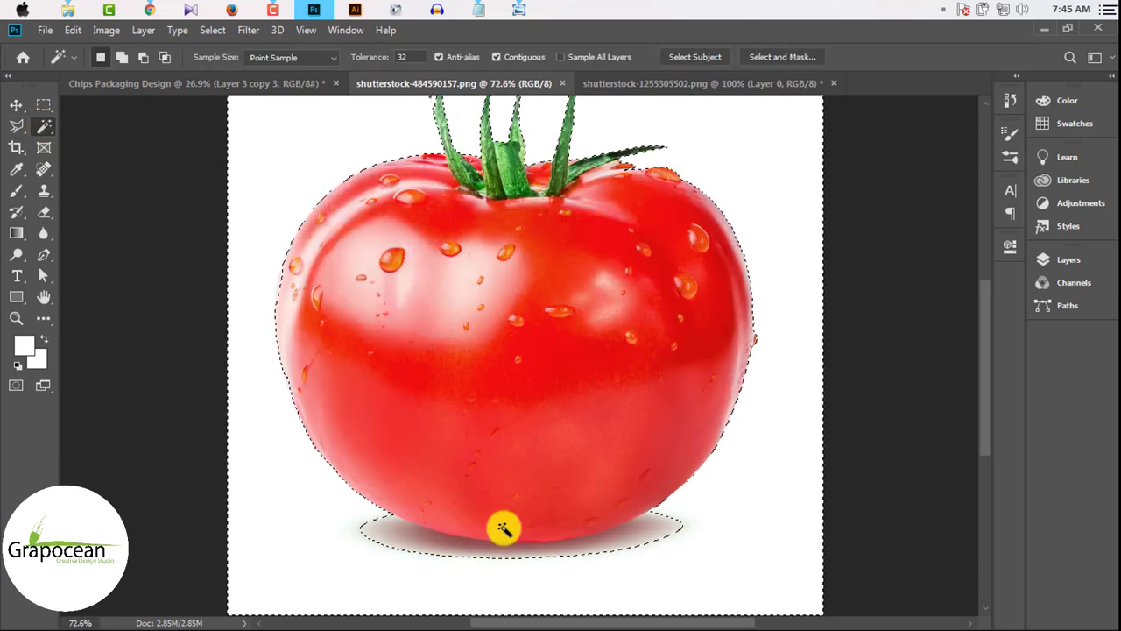
pyautogui.scroll(-3, 500, 525)
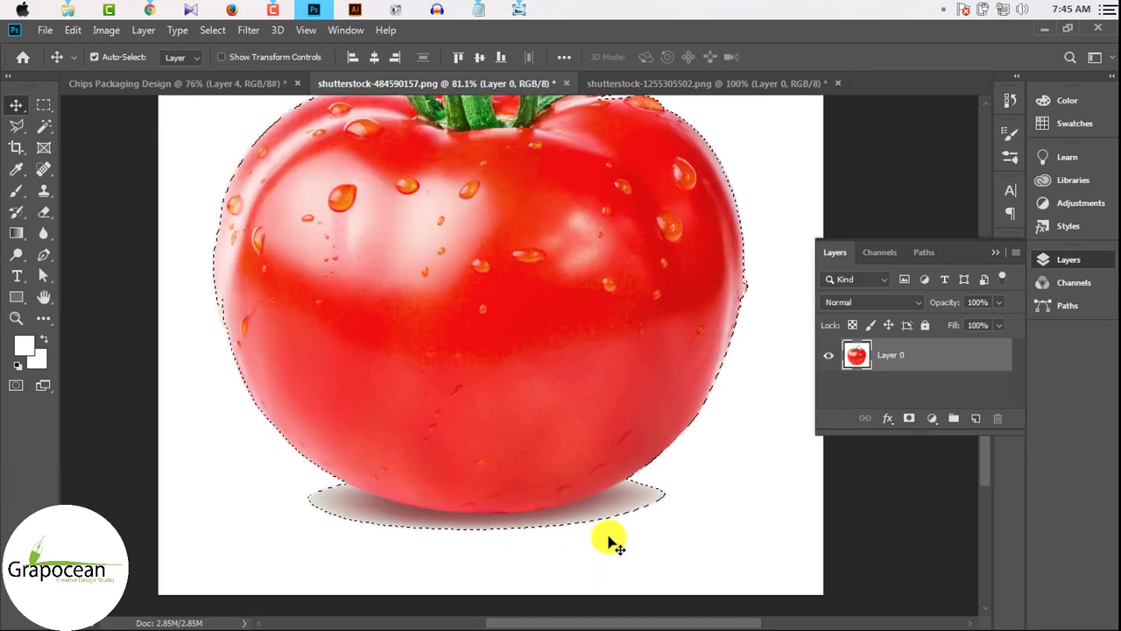
pyautogui.scroll(-2, 613, 543)
# Adjust the Magic Wand selection to leave out the shadow and take in the tomato's pale left edge.
pyautogui.click(44, 126)
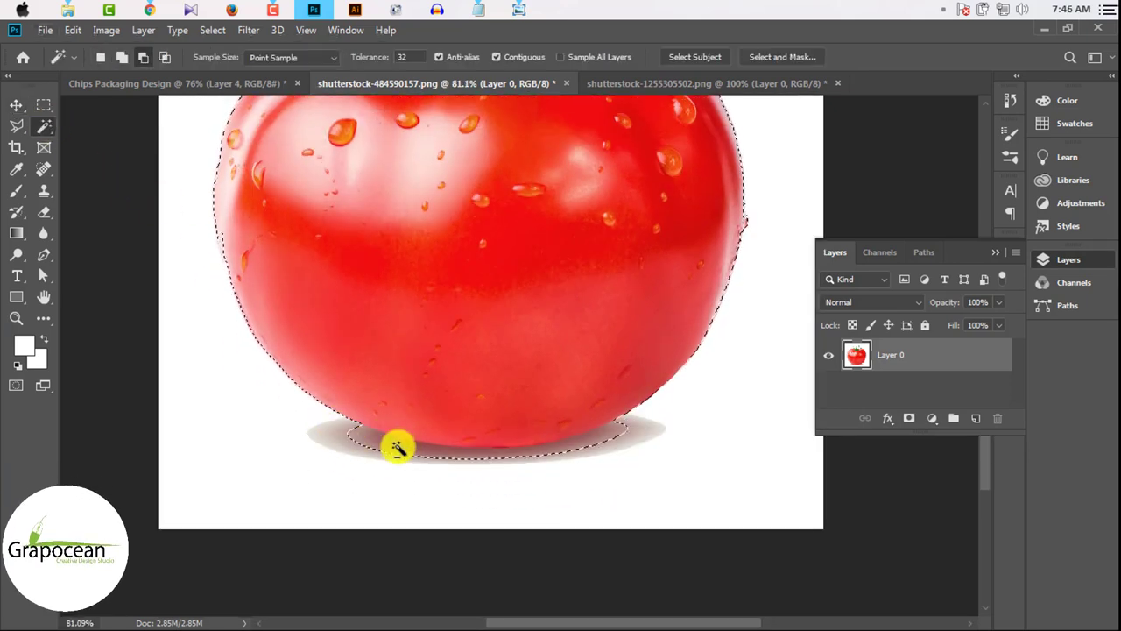
pyautogui.keyDown('alt'); pyautogui.click(399, 447); pyautogui.keyUp('alt')
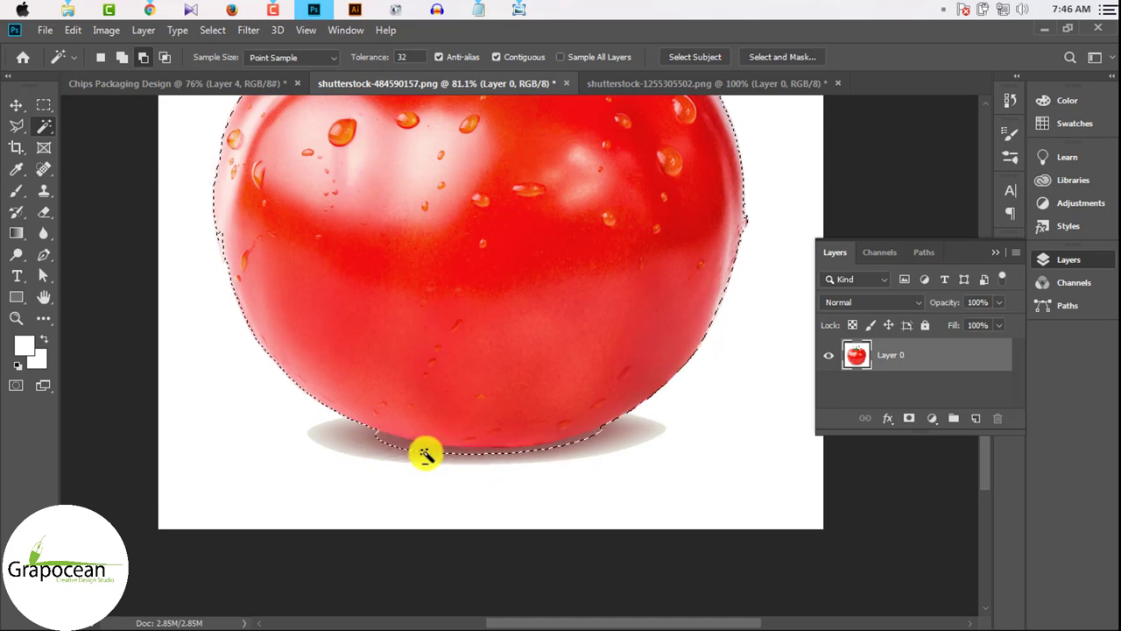
pyautogui.scroll(2, 424, 454)
pyautogui.scroll(3, 464, 383)
pyautogui.scroll(3, 220, 338)
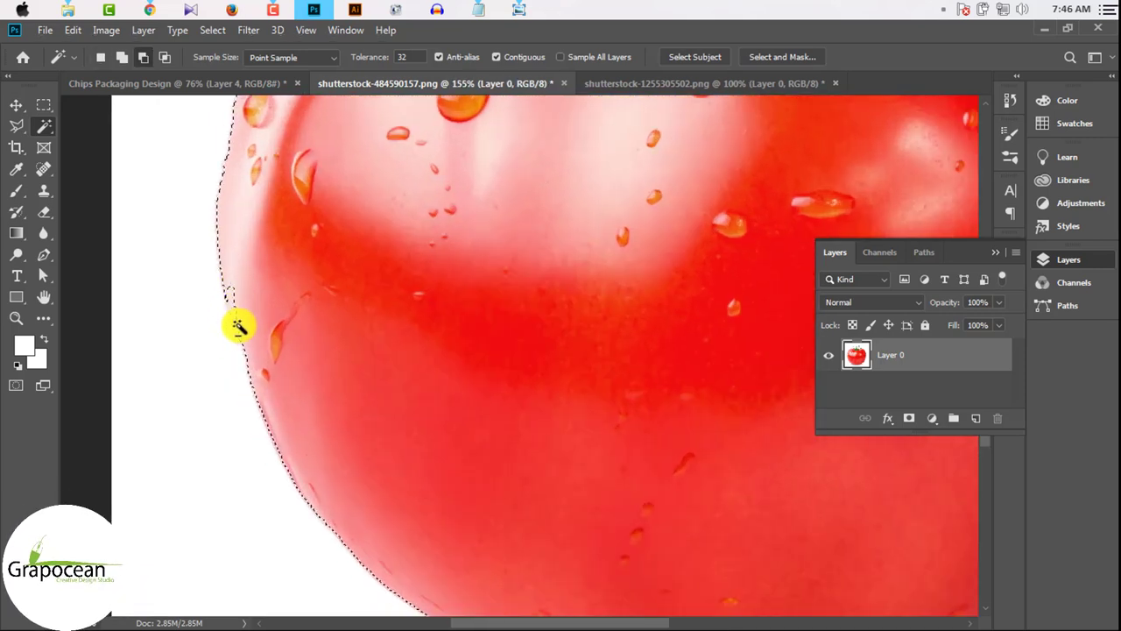
pyautogui.keyDown('shift'); pyautogui.click(234, 299); pyautogui.keyUp('shift')
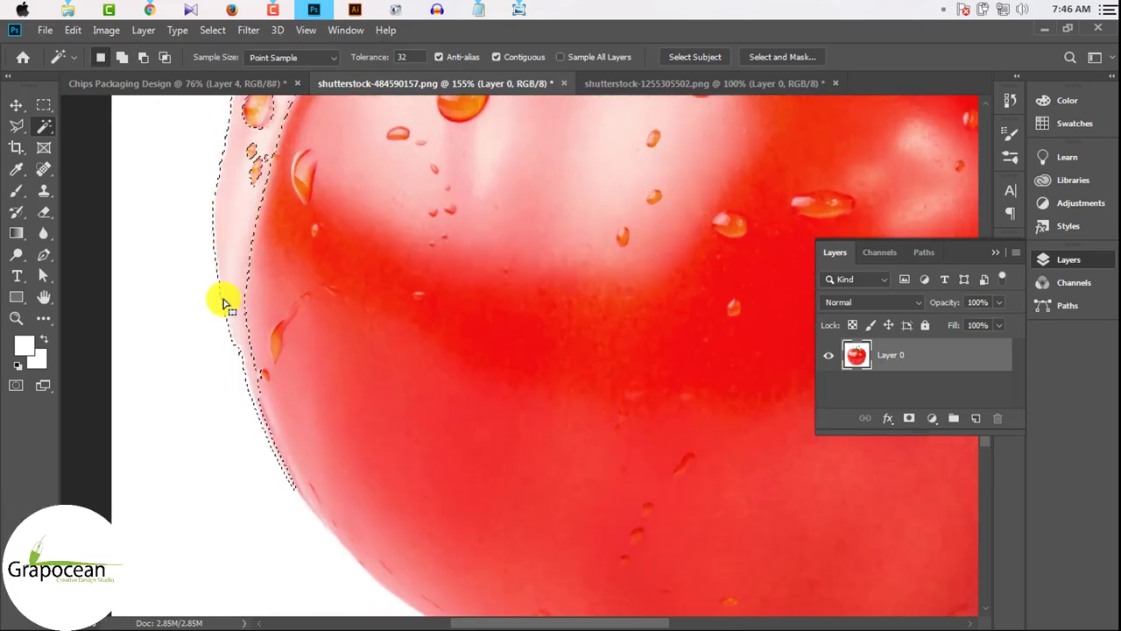
# Trim the selection along the tomato's left edge using Quick Selection in subtract mode.
pyautogui.rightClick(44, 126)
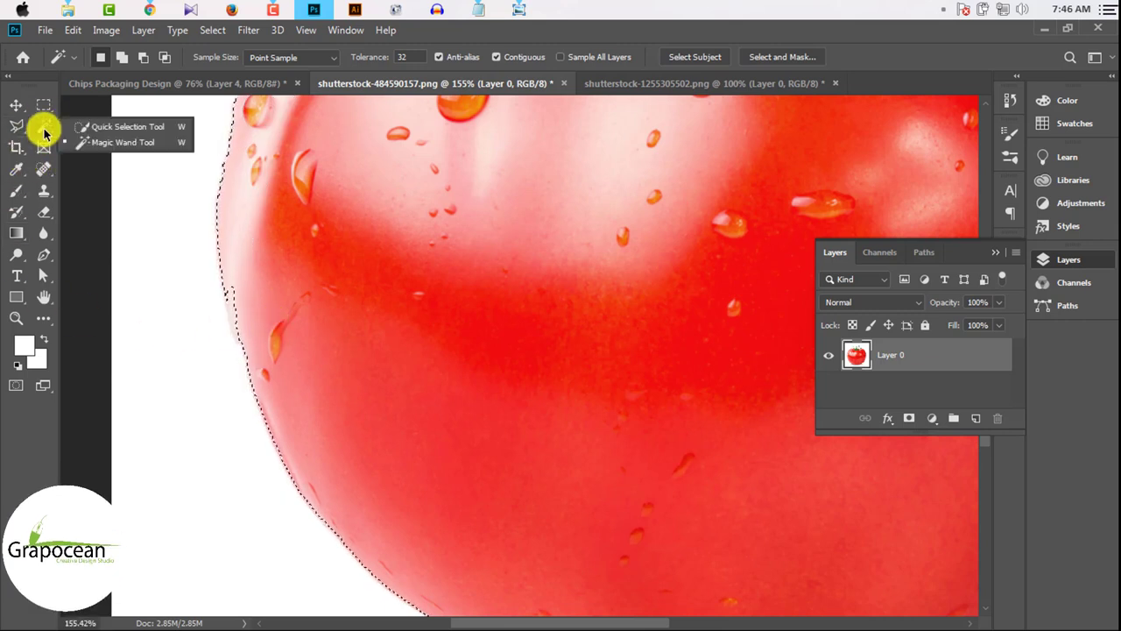
pyautogui.click(115, 128)
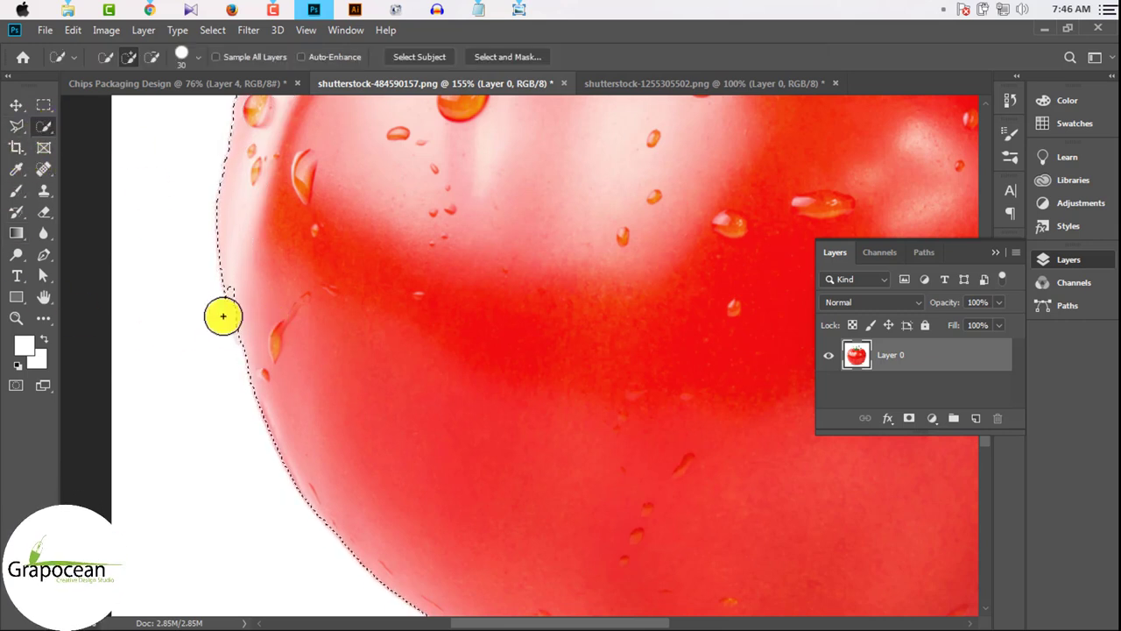
pyautogui.moveTo(243, 301); pyautogui.dragTo(252, 333)
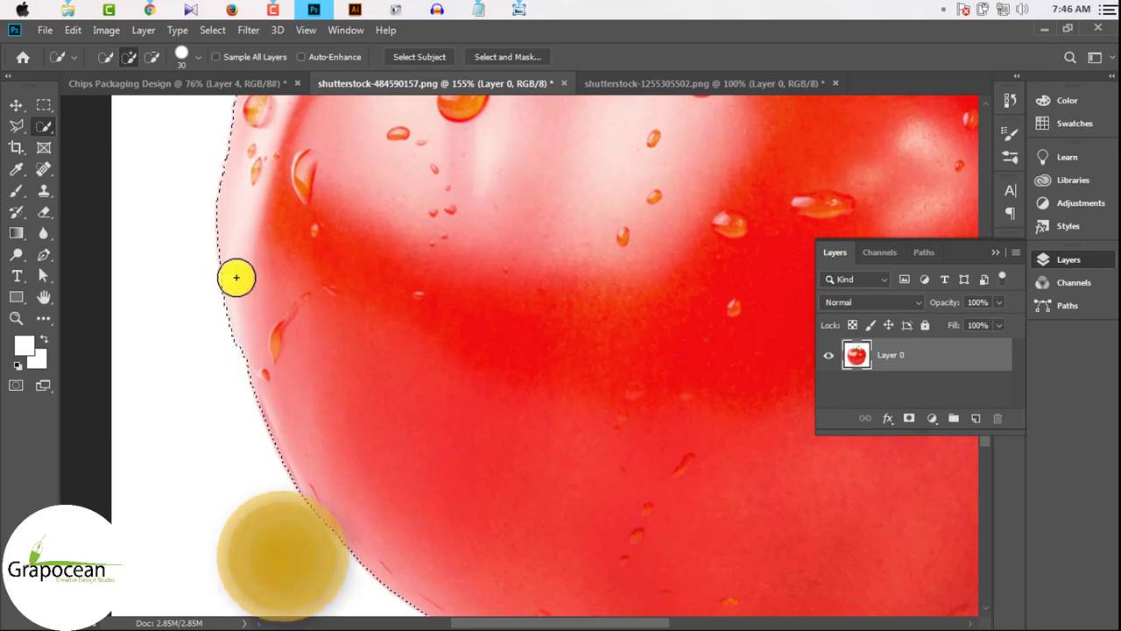
pyautogui.press('alt')
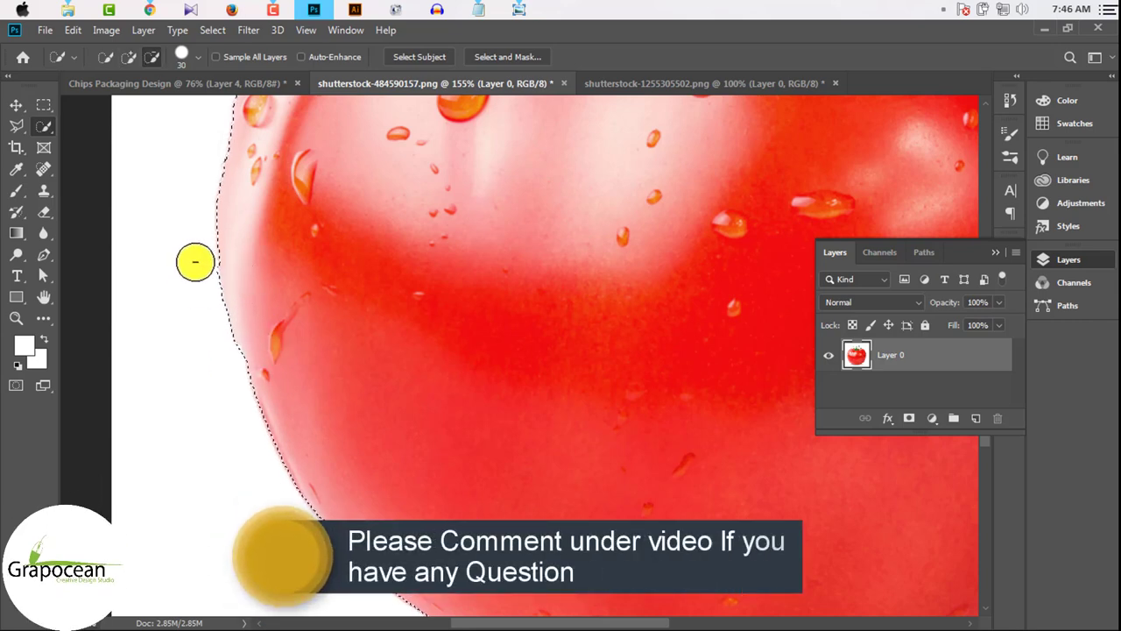
pyautogui.scroll(-2, 342, 380)
pyautogui.scroll(-3, 438, 251)
pyautogui.scroll(-2, 526, 238)
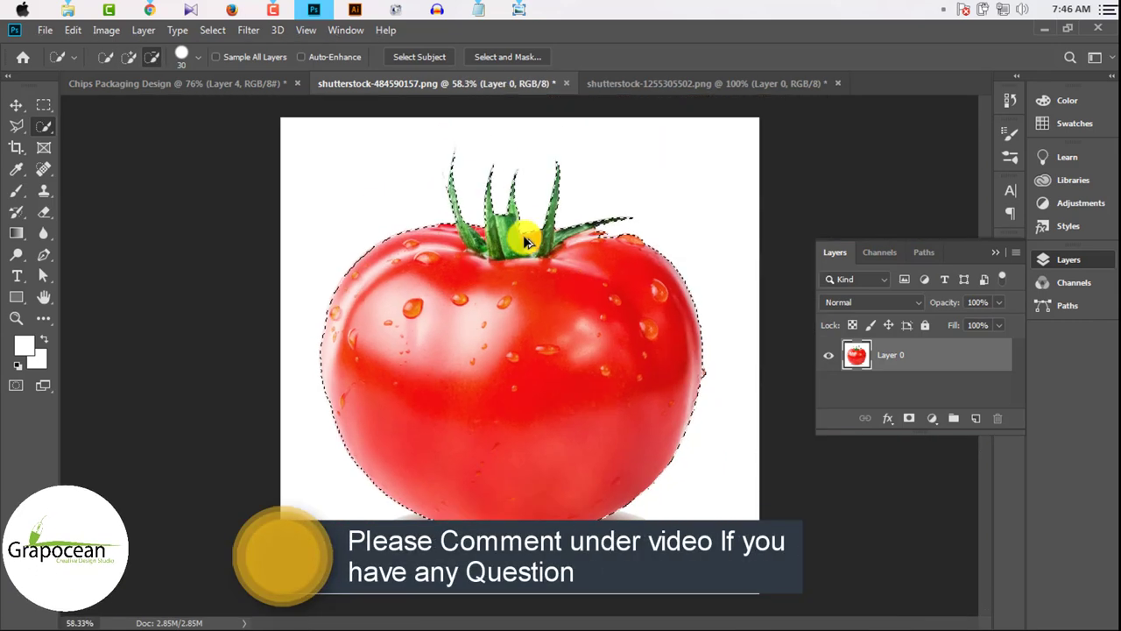
pyautogui.scroll(3, 734, 386)
pyautogui.scroll(-1, 734, 385)
pyautogui.scroll(-2, 710, 373)
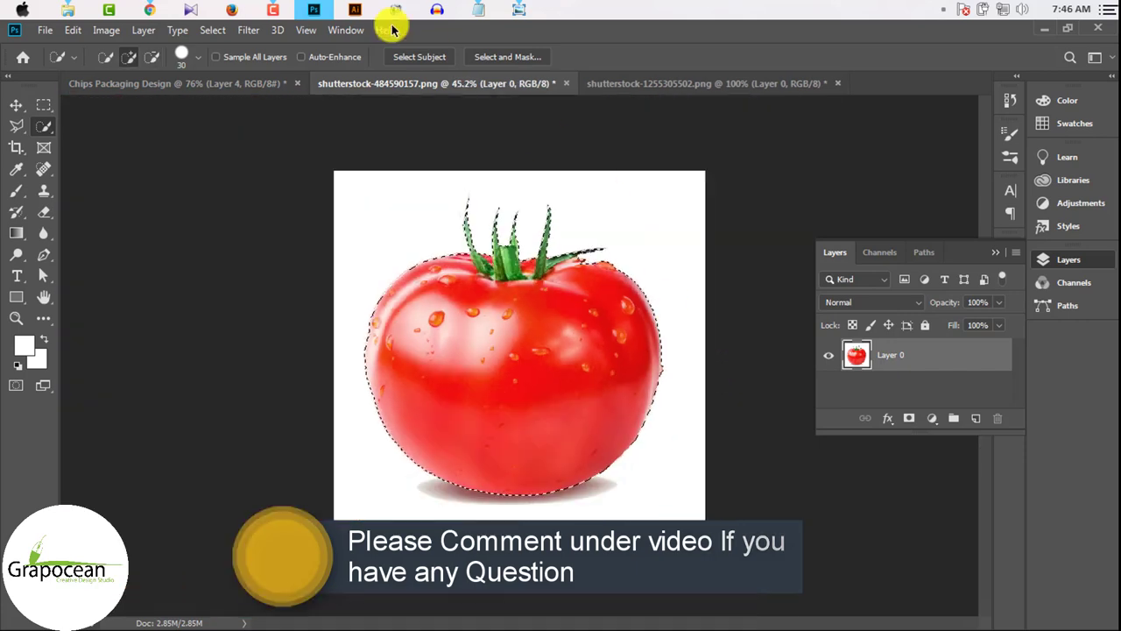
# Open Select and Mask, view the tomato at 100%, and accept the selection.
pyautogui.click(509, 57)
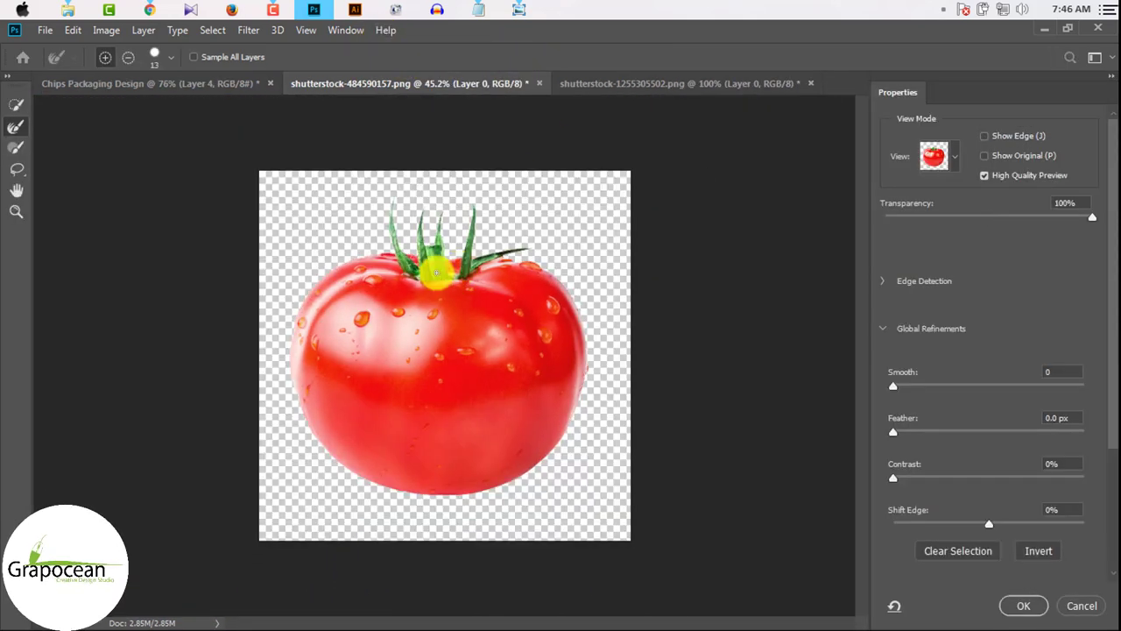
pyautogui.click(307, 303)
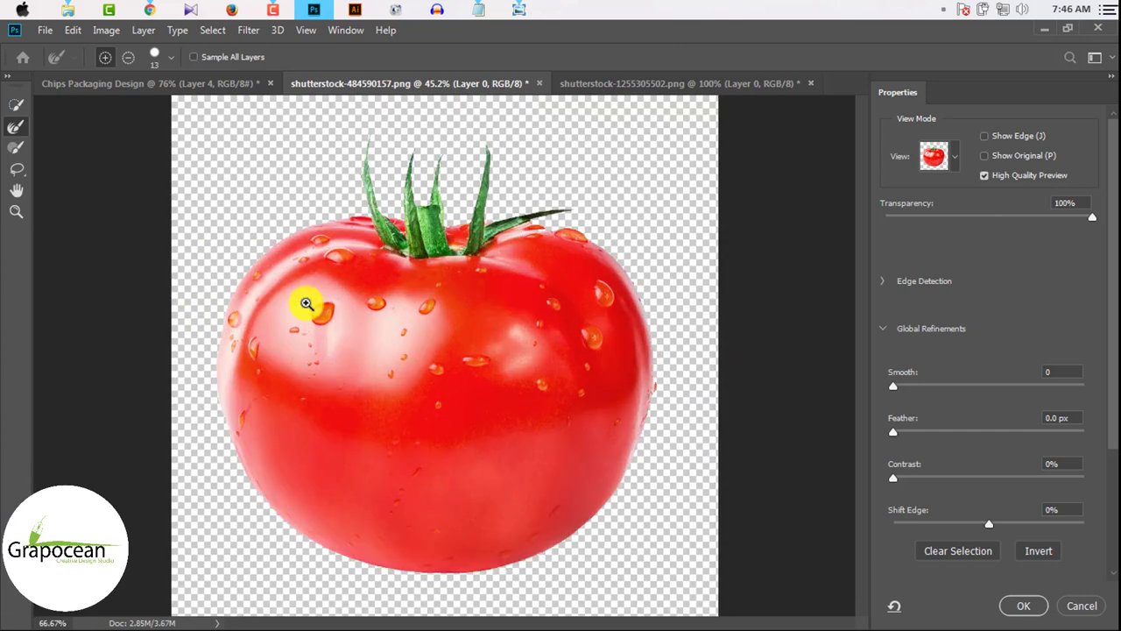
pyautogui.click(296, 301)
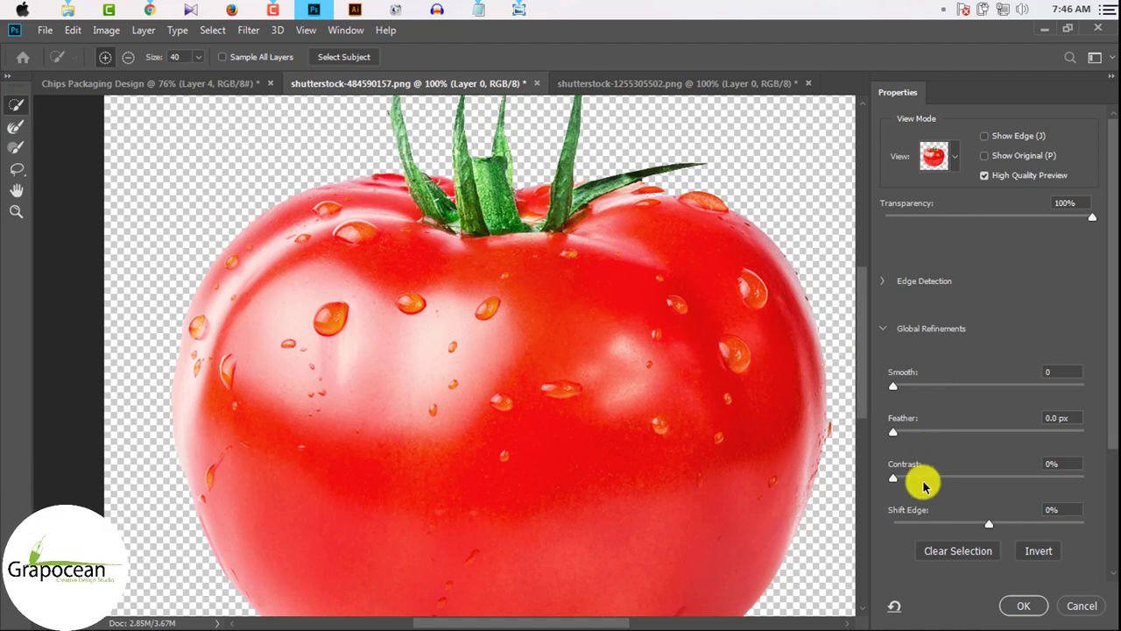
pyautogui.scroll(-2, 923, 487)
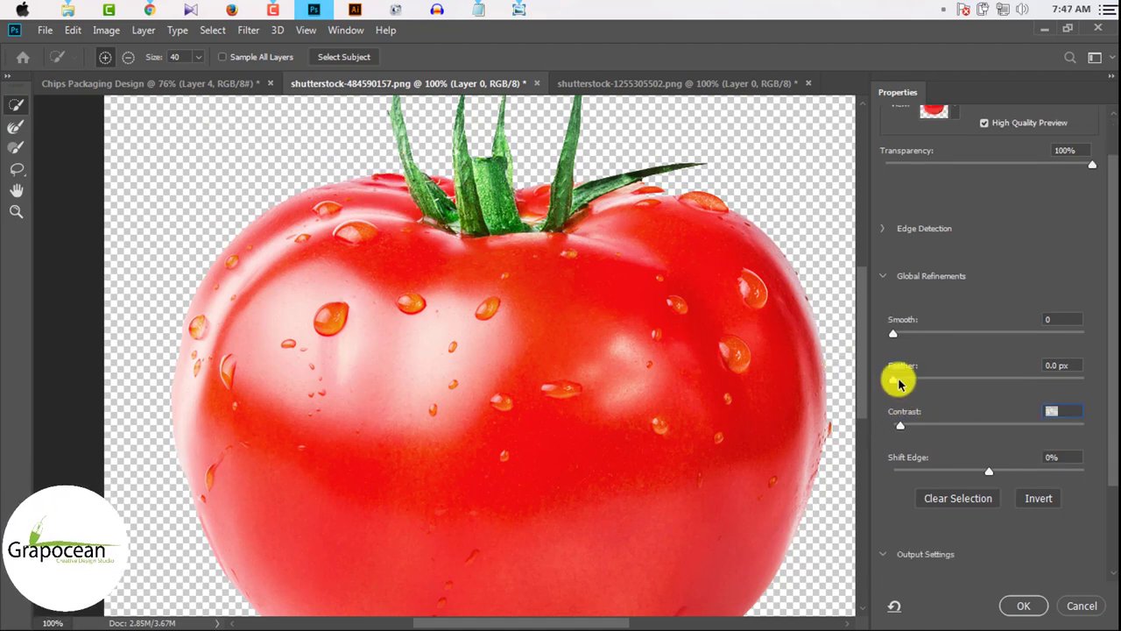
pyautogui.click(1022, 605)
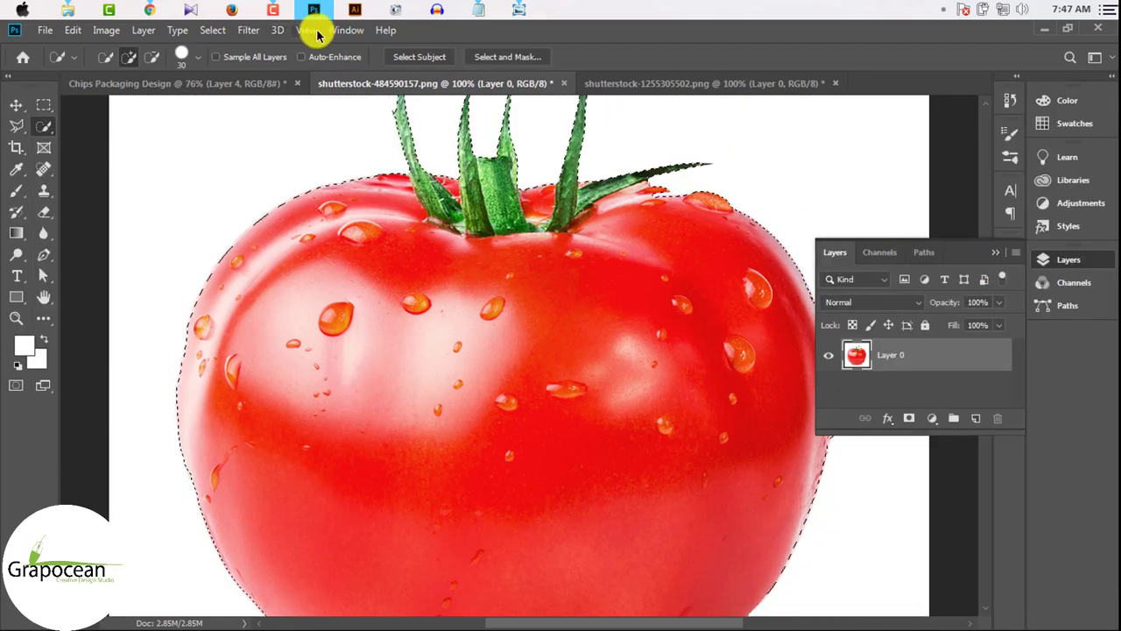
# Reopen Select and Mask, adjust a refinement setting, and confirm the tomato selection.
pyautogui.click(495, 57)
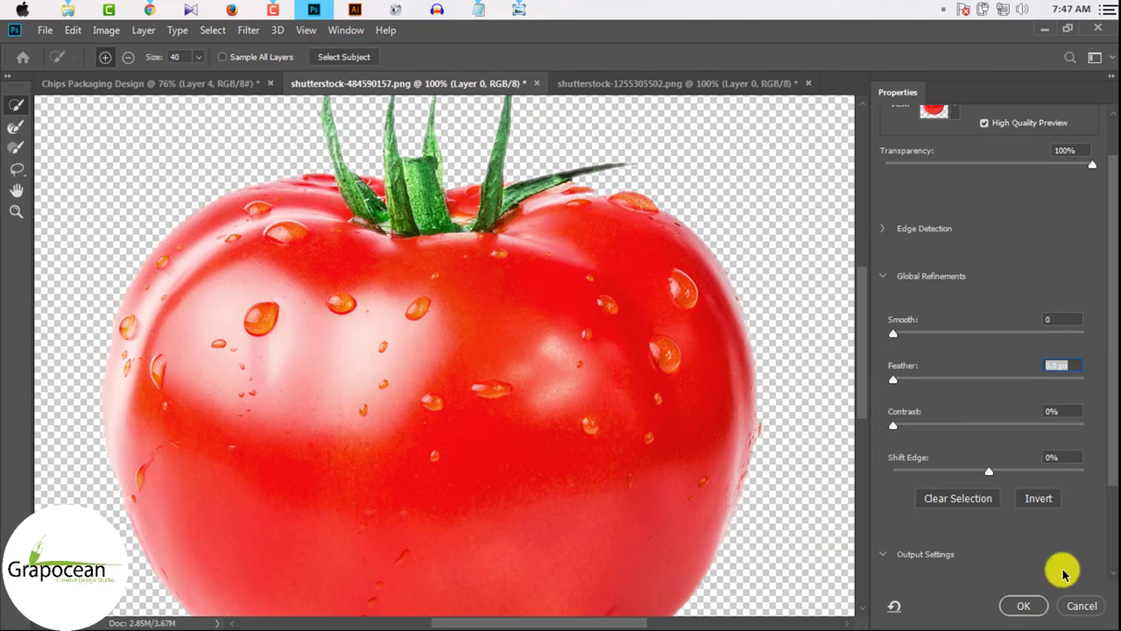
pyautogui.scroll(-1, 968, 552)
pyautogui.scroll(2, 990, 538)
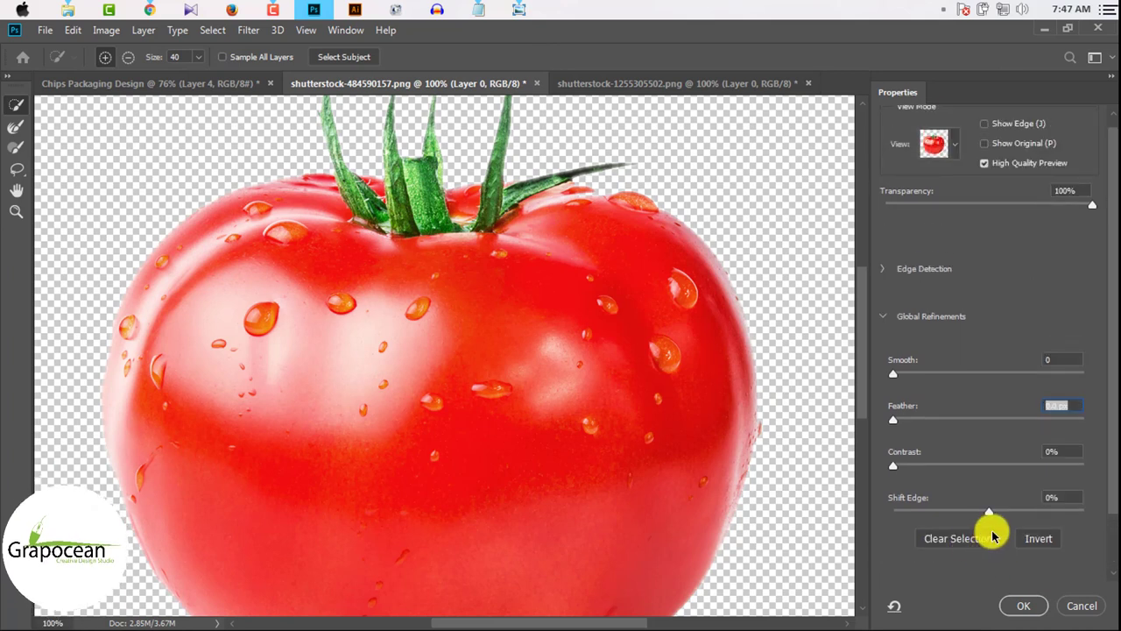
pyautogui.moveTo(1111, 404)
pyautogui.mouseDown()
pyautogui.moveTo(1109, 555)
pyautogui.moveTo(1104, 350)
pyautogui.moveTo(1110, 453)
pyautogui.moveTo(1103, 366)
pyautogui.mouseUp()
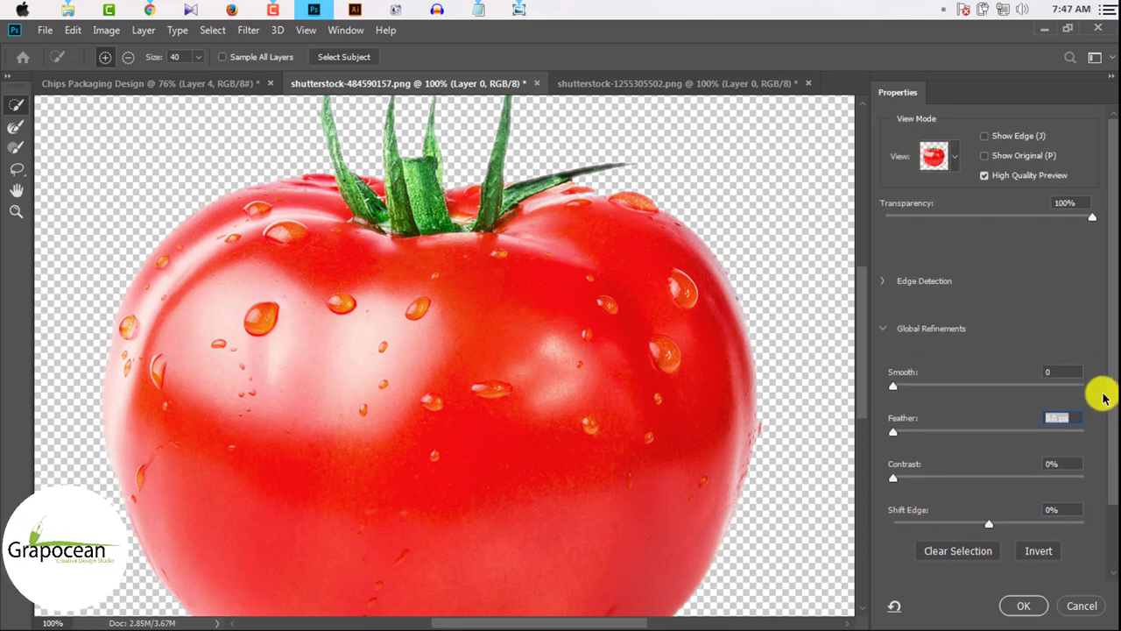
pyautogui.scroll(-2, 1103, 398)
pyautogui.click(1021, 606)
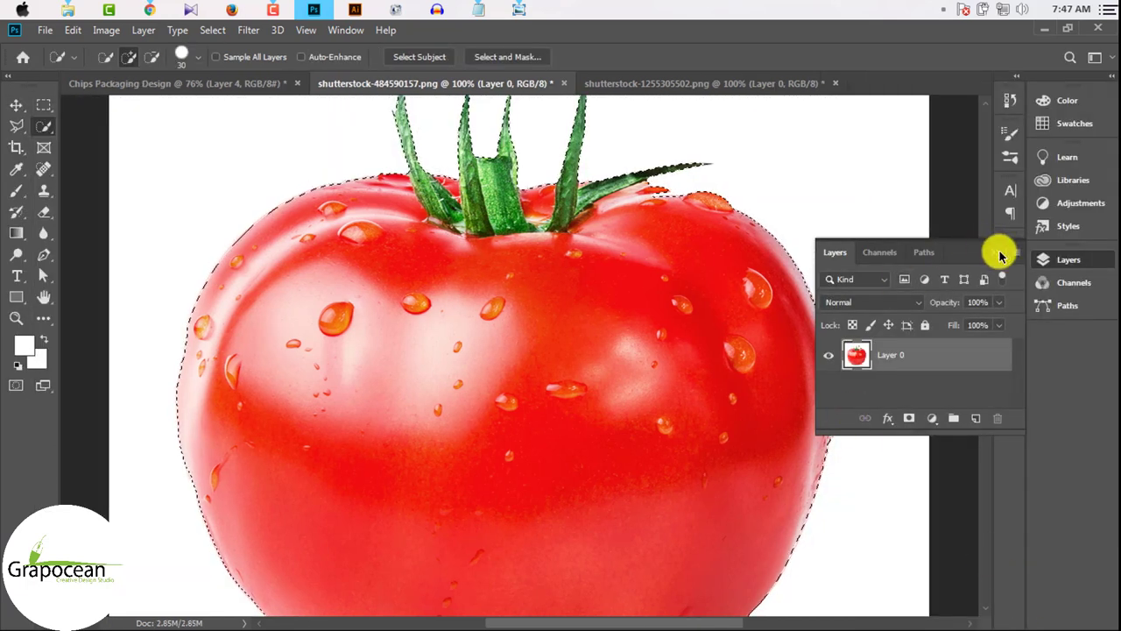
pyautogui.hotkey('ctrl', '0')
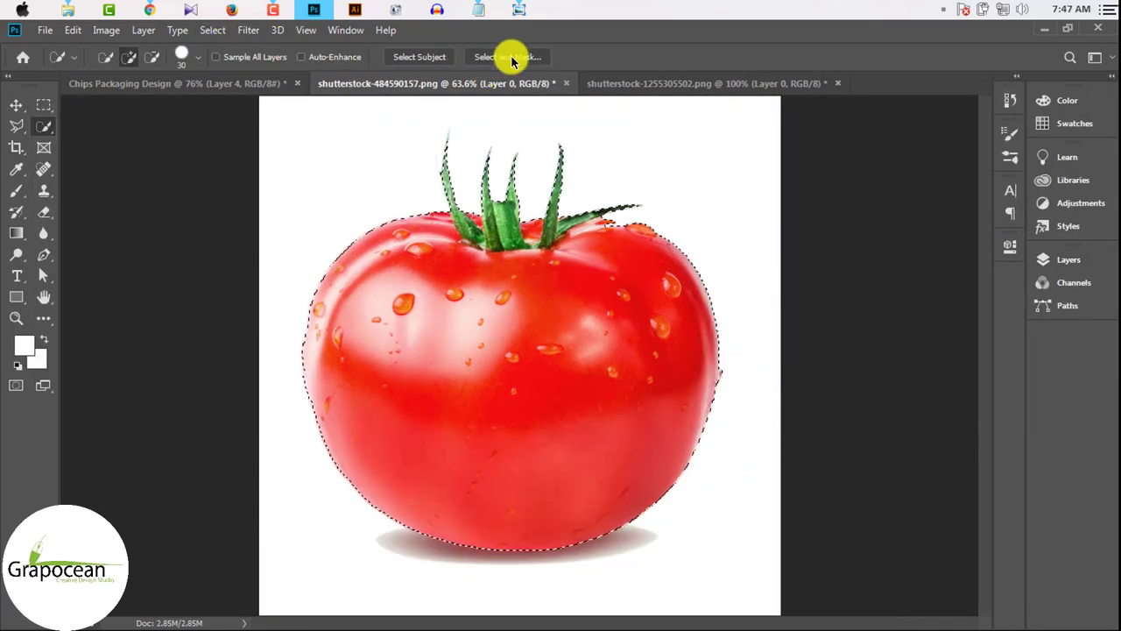
# In Select and Mask, collapse Global Refinements and output to New Layer with Layer Mask.
pyautogui.click(508, 57)
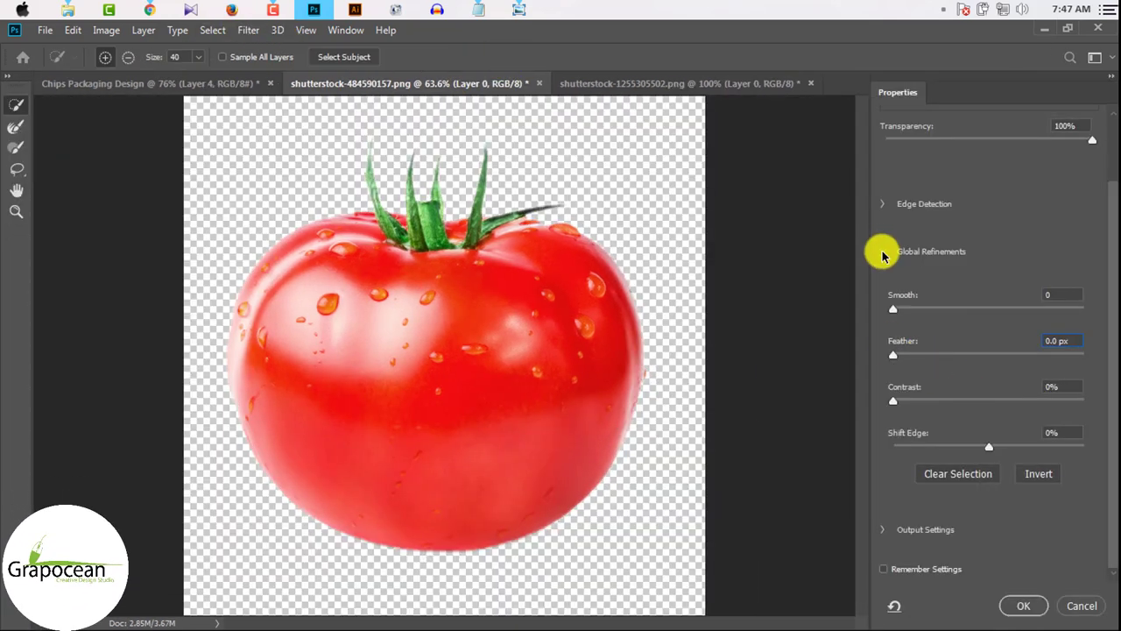
pyautogui.click(882, 253)
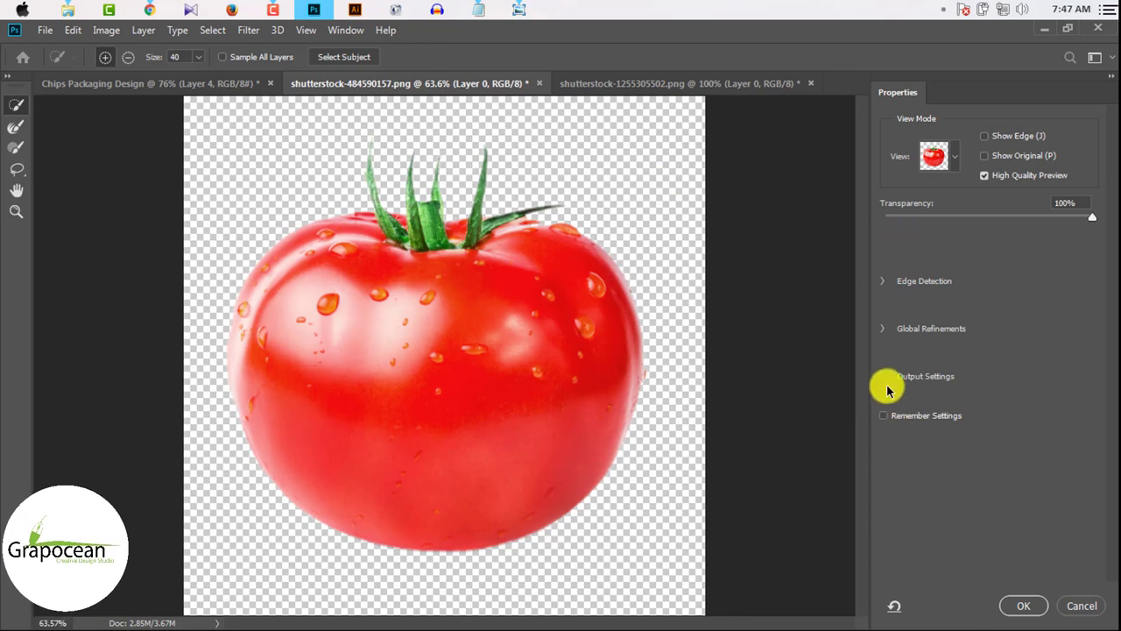
pyautogui.click(886, 380)
pyautogui.click(991, 472)
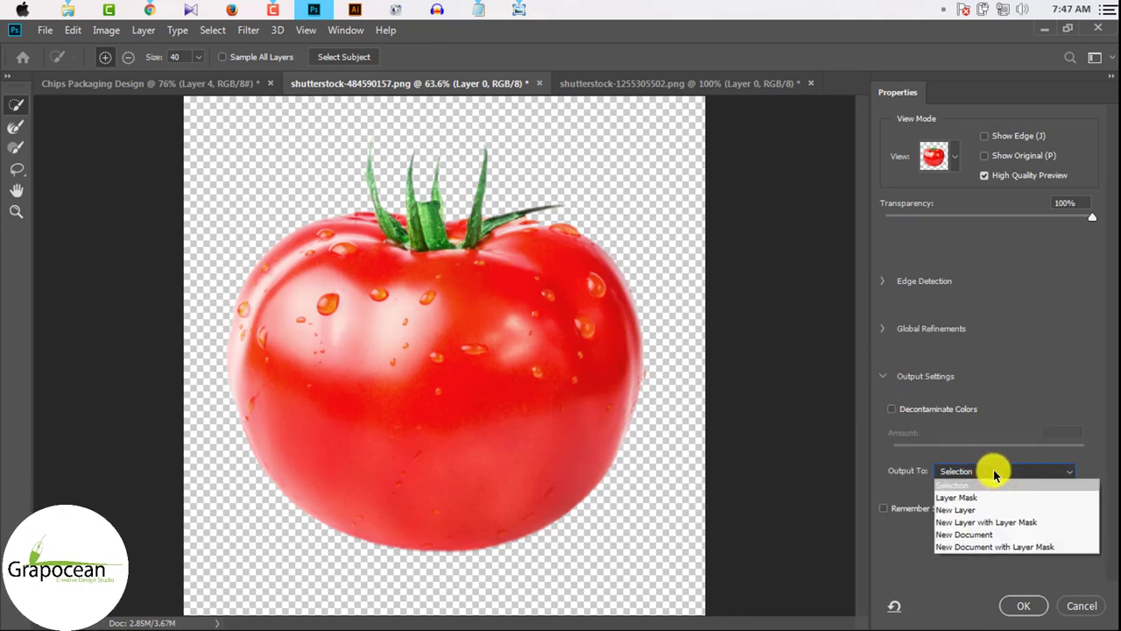
pyautogui.click(1008, 519)
pyautogui.click(1023, 606)
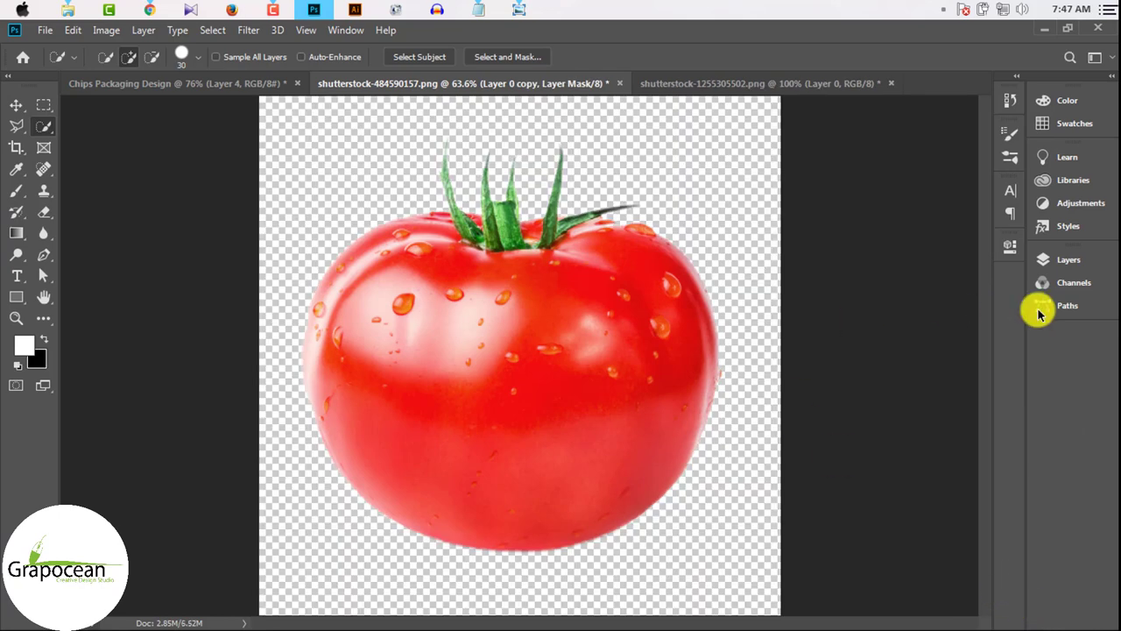
# Drag the masked tomato layer into the Chips Packaging Design, over the chips.
pyautogui.click(1061, 259)
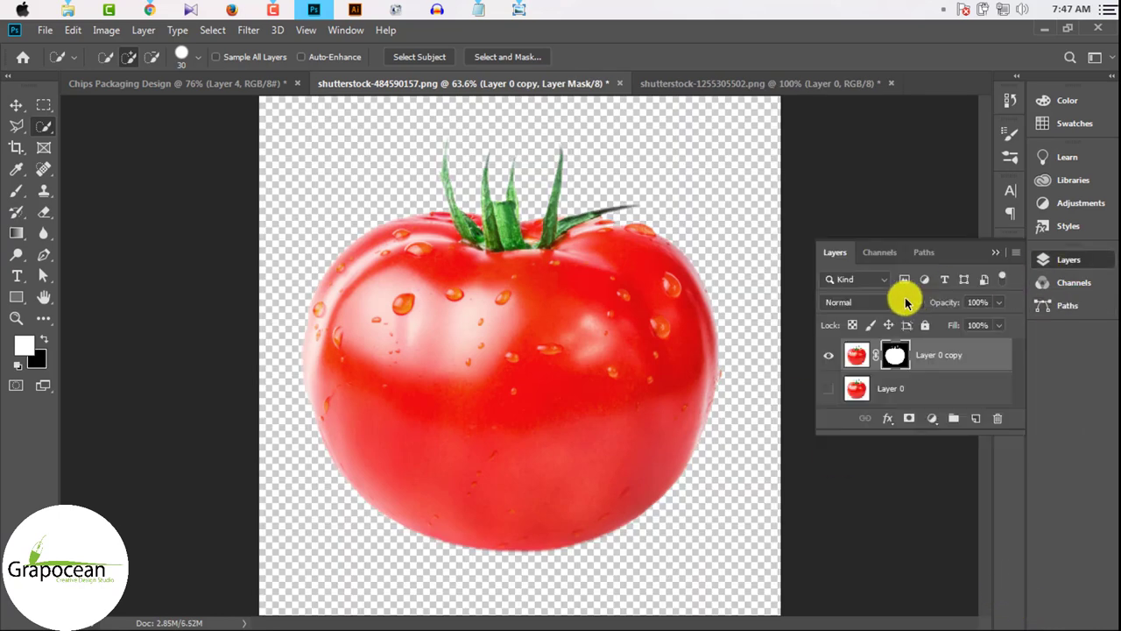
pyautogui.click(15, 107)
pyautogui.moveTo(509, 292); pyautogui.dragTo(543, 318)
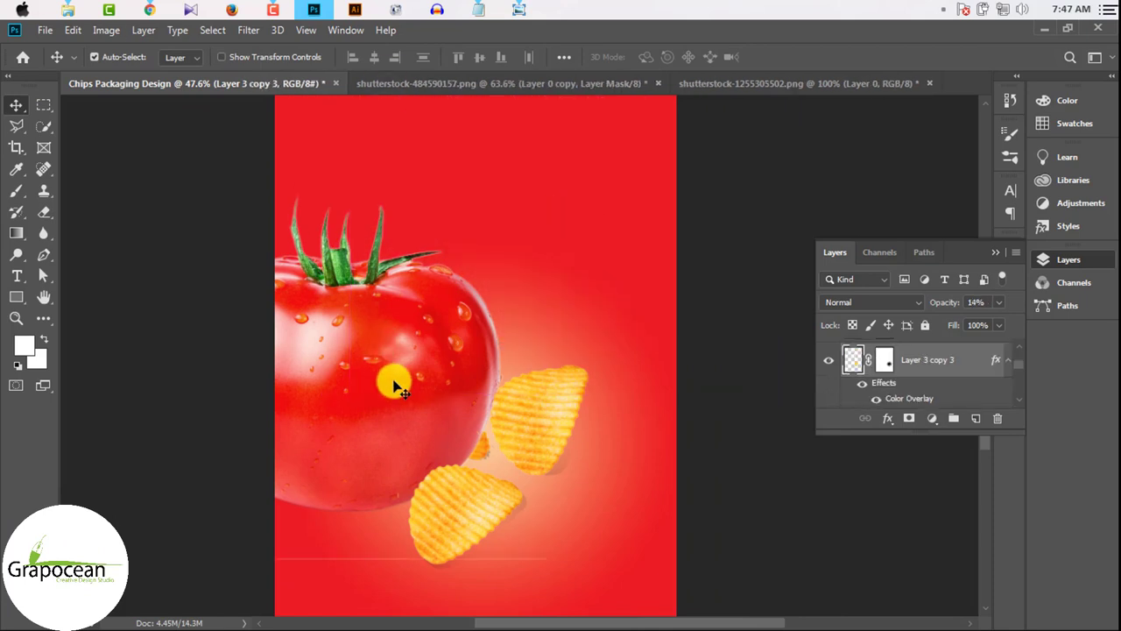
pyautogui.moveTo(396, 390); pyautogui.dragTo(529, 308)
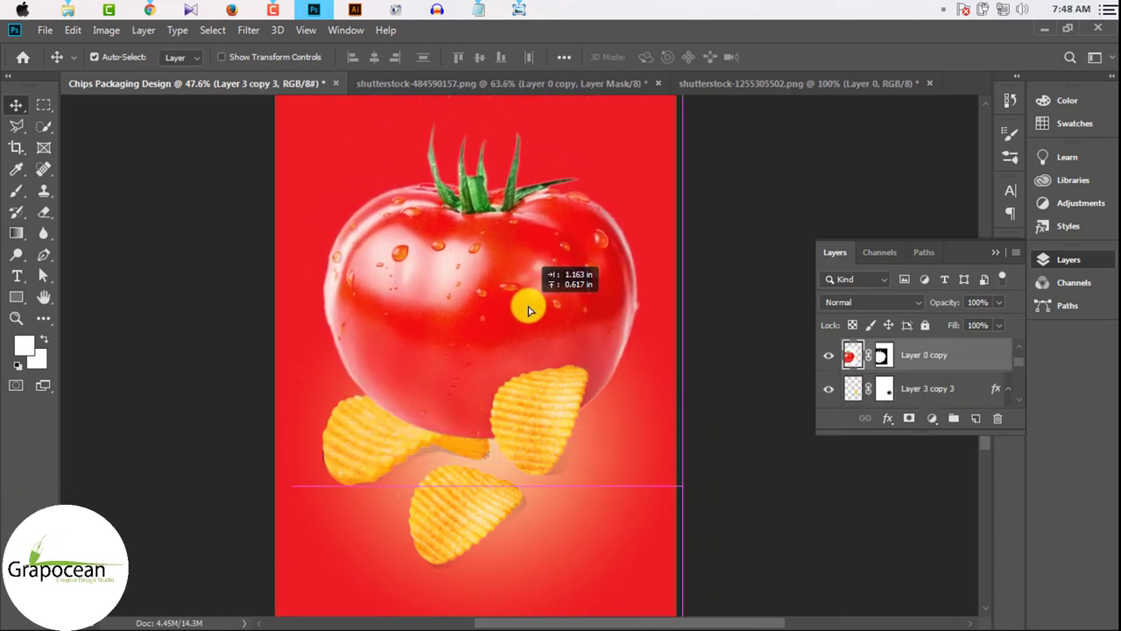
pyautogui.moveTo(529, 309); pyautogui.dragTo(526, 304)
# Scale the tomato to about 51% and centre it just above the chips.
pyautogui.hotkey('ctrl', 't')
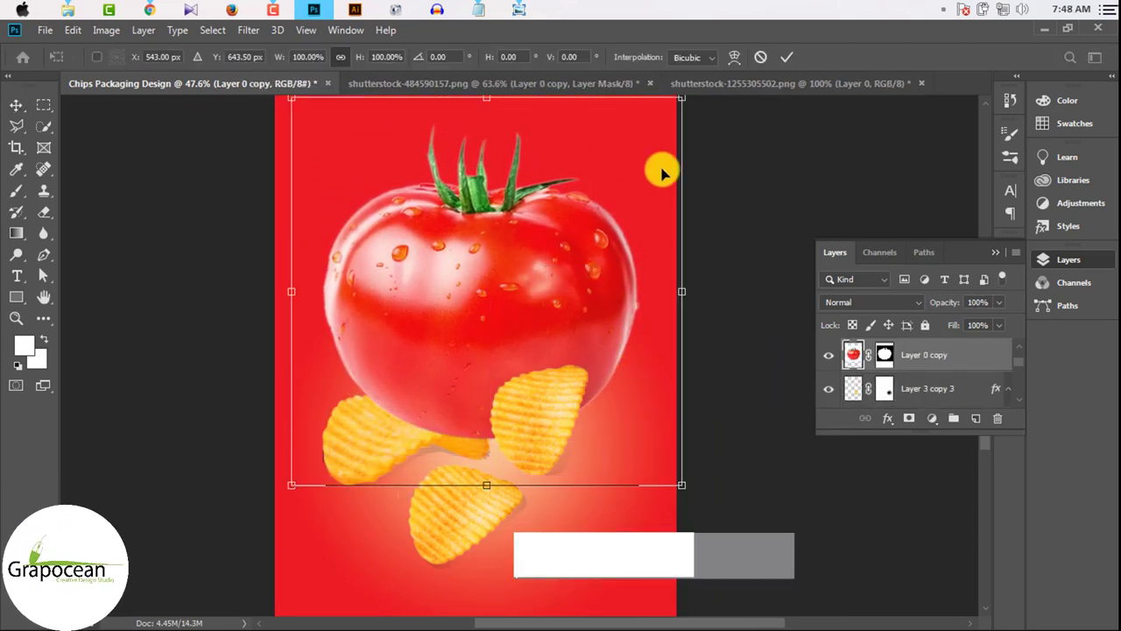
pyautogui.scroll(-2, 663, 173)
pyautogui.moveTo(663, 191)
pyautogui.mouseDown()
pyautogui.moveTo(621, 245)
pyautogui.moveTo(604, 248)
pyautogui.mouseUp()
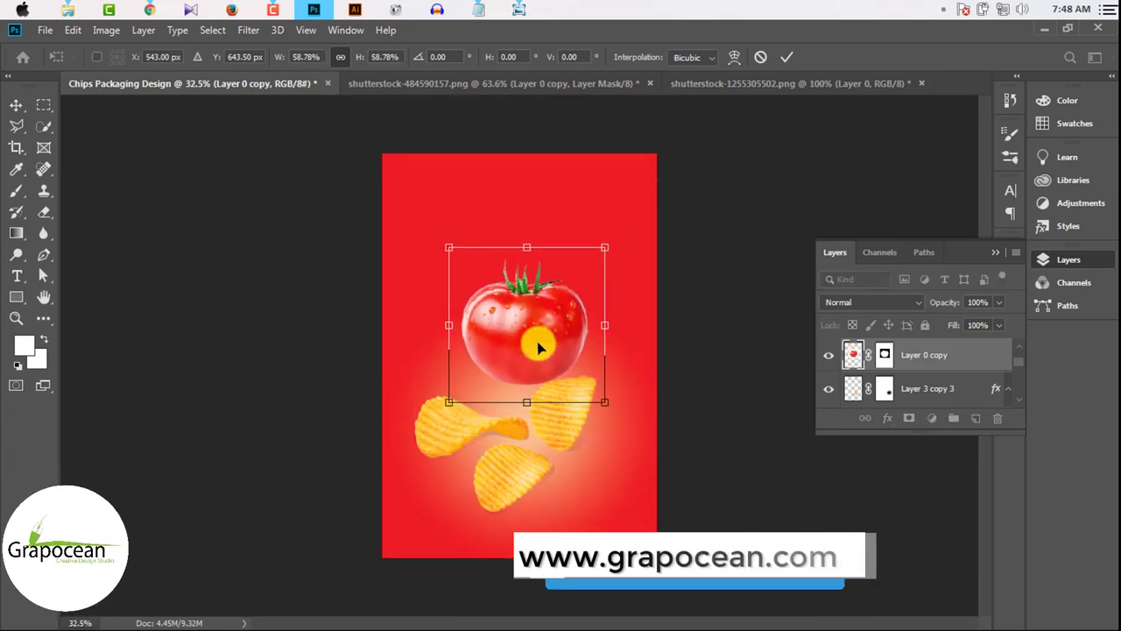
pyautogui.moveTo(528, 352); pyautogui.dragTo(522, 388)
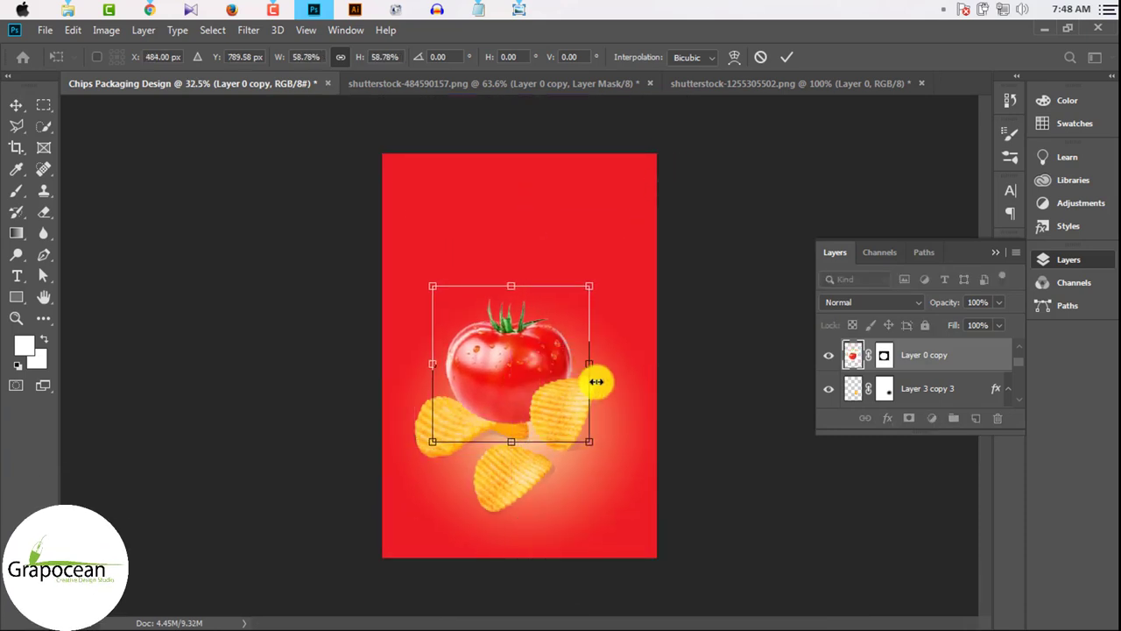
pyautogui.scroll(2, 596, 376)
pyautogui.moveTo(592, 247); pyautogui.dragTo(578, 261)
pyautogui.moveTo(500, 394)
pyautogui.mouseDown()
pyautogui.moveTo(496, 405)
pyautogui.moveTo(474, 399)
pyautogui.moveTo(540, 375)
pyautogui.mouseUp()
pyautogui.scroll(-3, 561, 390)
pyautogui.scroll(2, 552, 381)
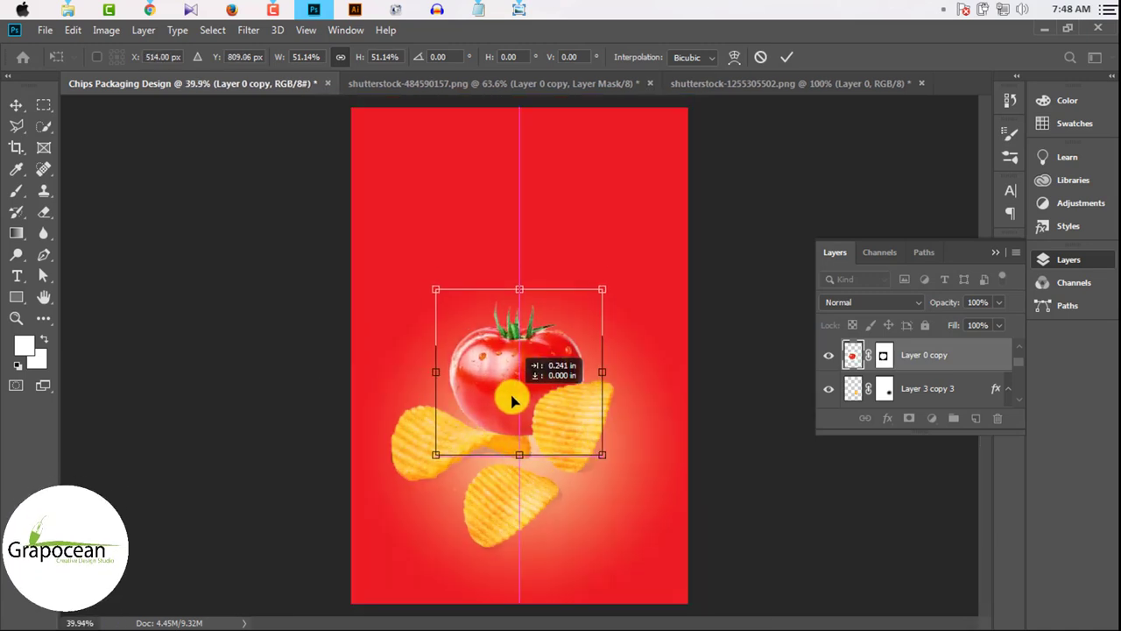
pyautogui.click(788, 57)
pyautogui.scroll(2, 545, 368)
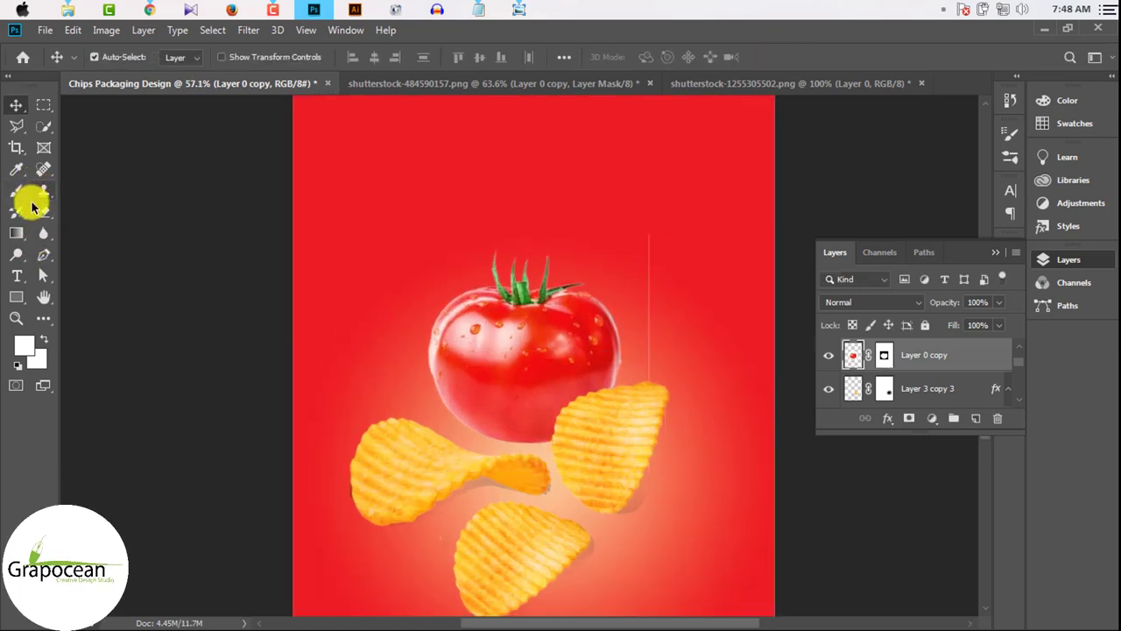
# Marquee-select the right strip, then shift the right chip and two chip shadows into a tighter cluster.
pyautogui.press('m')
pyautogui.moveTo(635, 207); pyautogui.dragTo(734, 611)
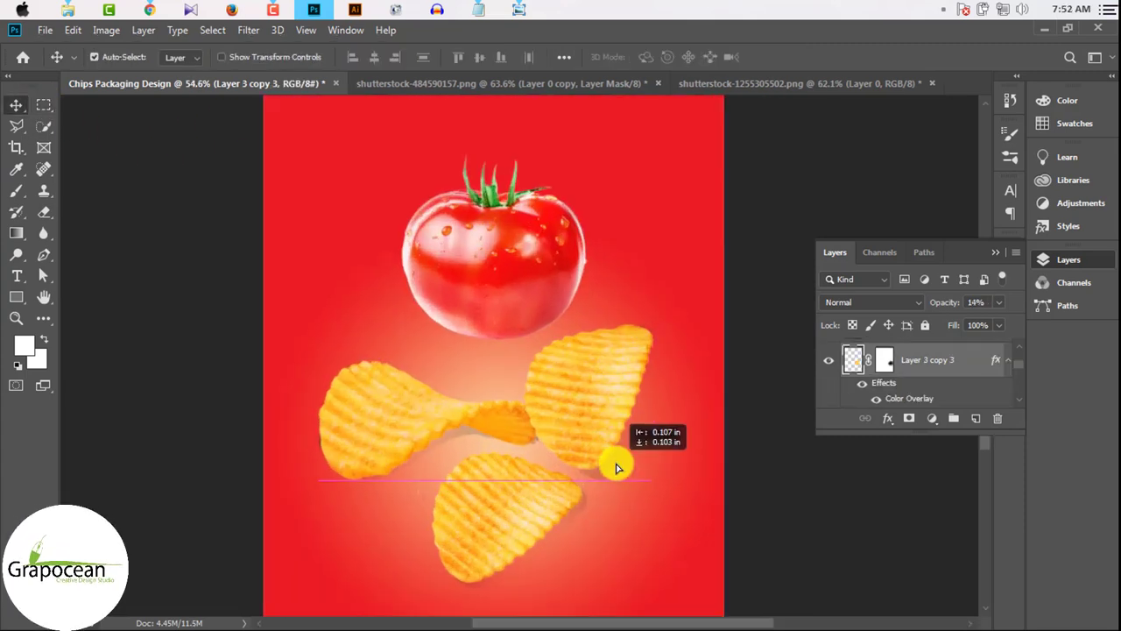
pyautogui.moveTo(616, 468); pyautogui.dragTo(610, 467)
pyautogui.scroll(-3, 630, 473)
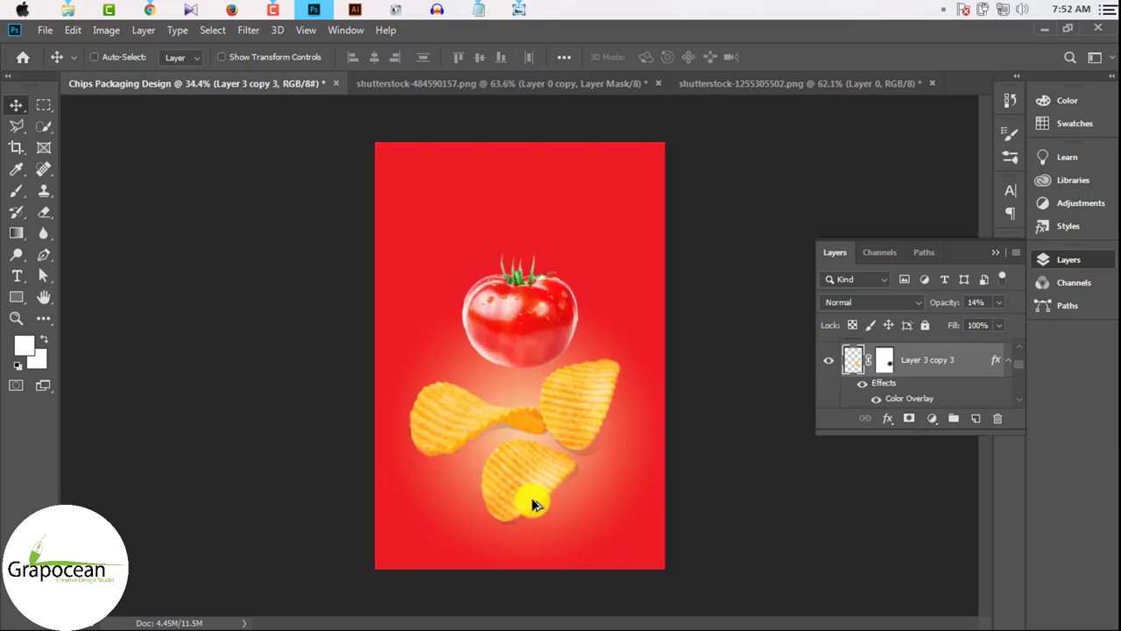
pyautogui.moveTo(560, 525); pyautogui.dragTo(546, 514)
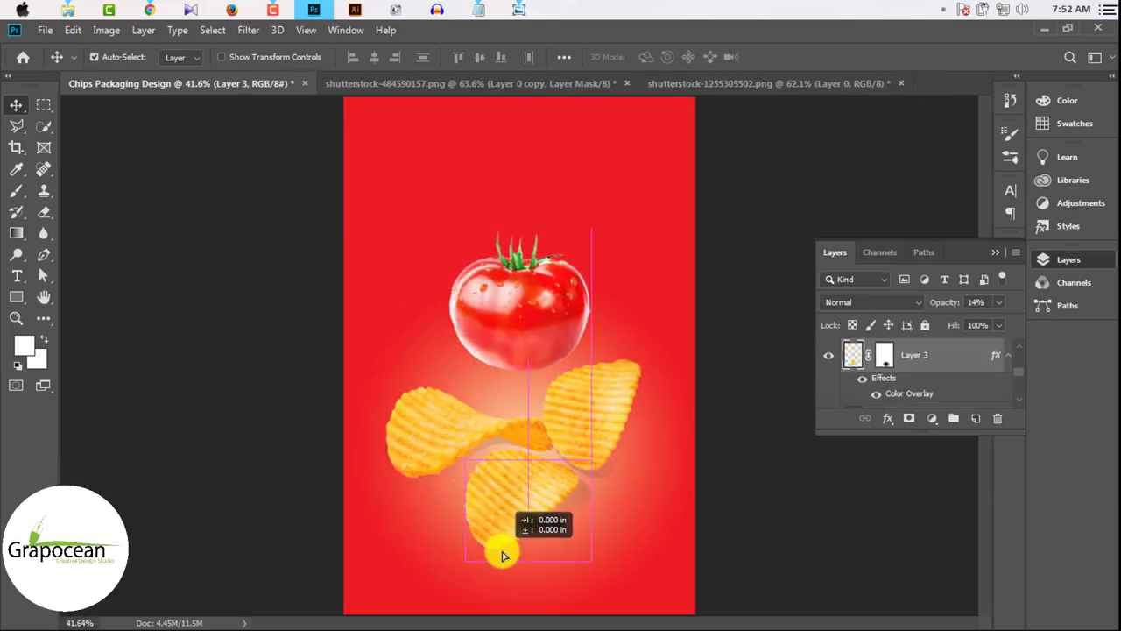
pyautogui.moveTo(500, 554); pyautogui.dragTo(502, 555)
pyautogui.hotkey('ctrl', '-')
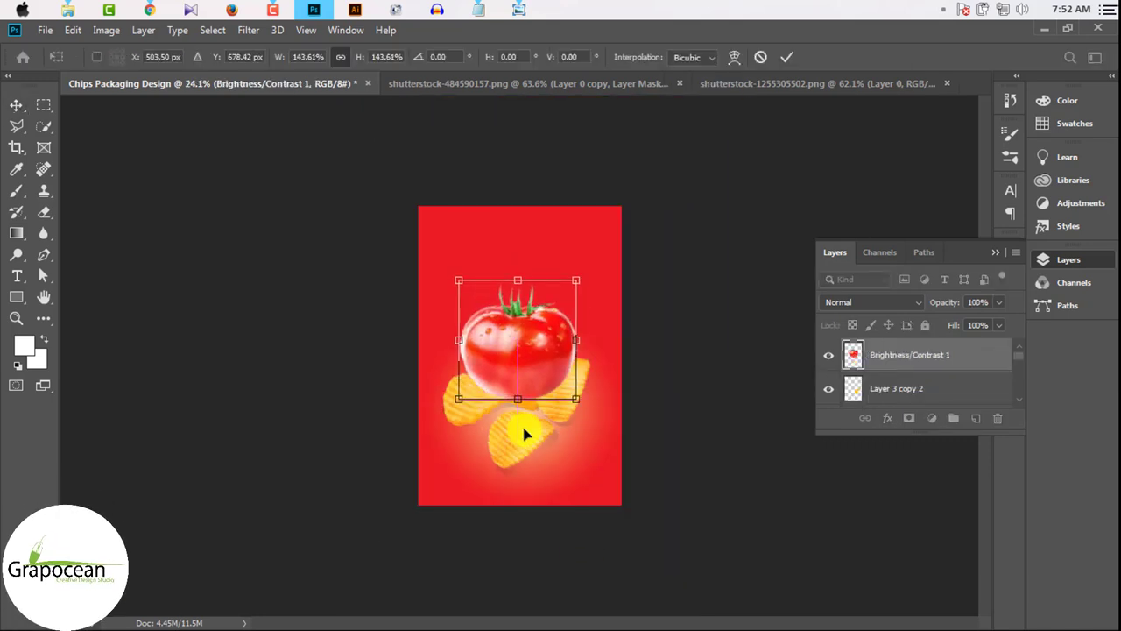
# Move the enlarged tomato down so it sits partly cut off at the bottom edge.
pyautogui.moveTo(524, 434); pyautogui.dragTo(526, 497)
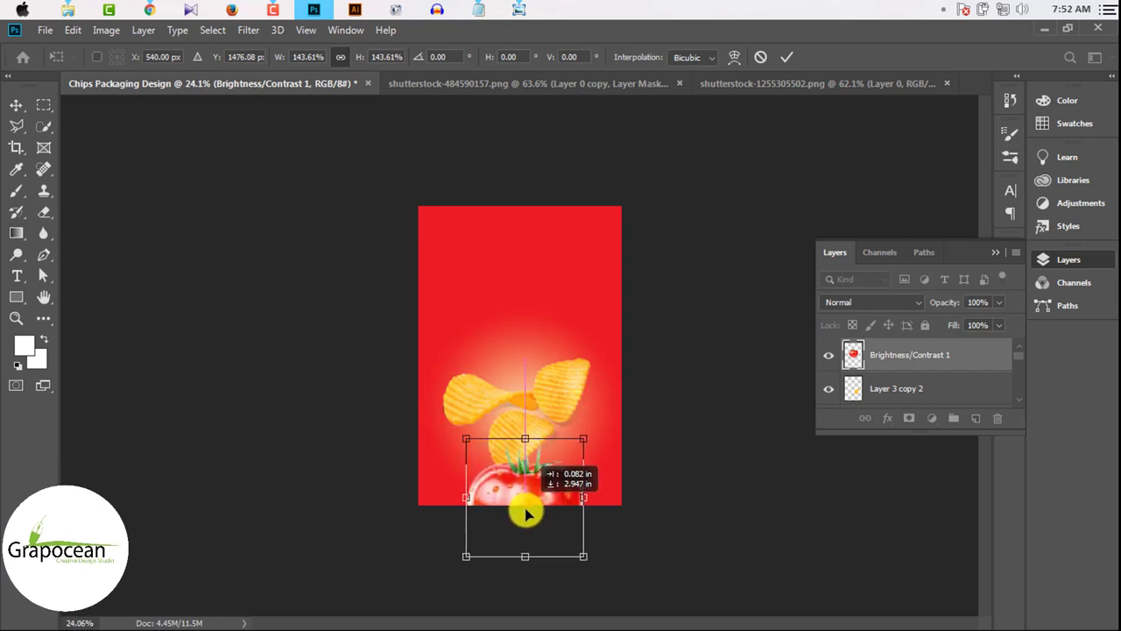
pyautogui.moveTo(528, 508); pyautogui.dragTo(528, 503)
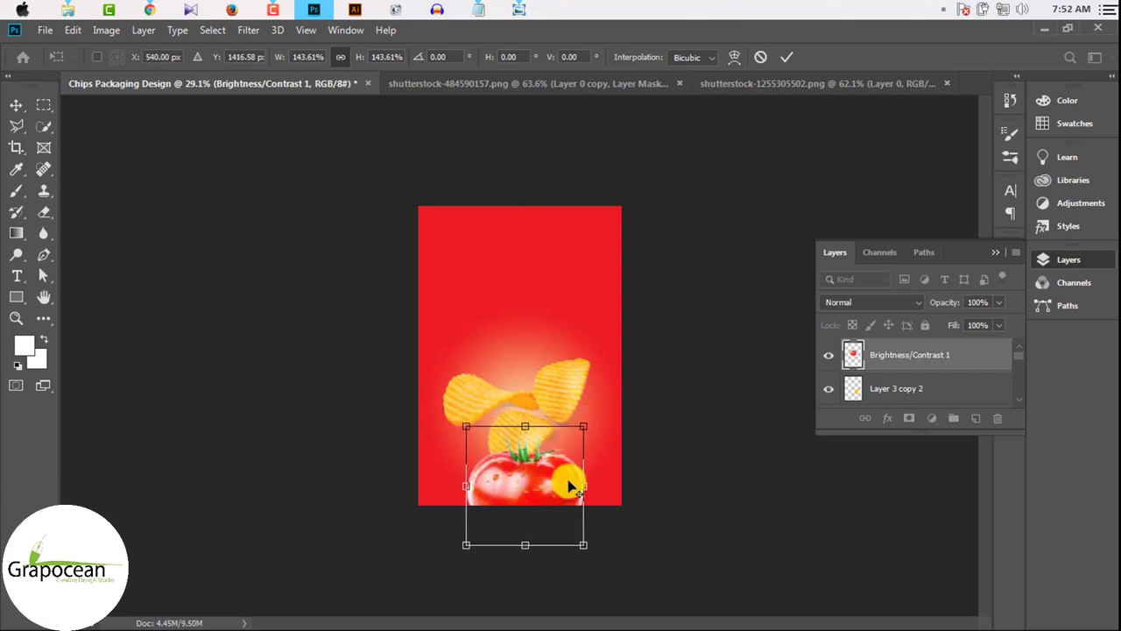
pyautogui.hotkey('ctrl', '+')
pyautogui.click(784, 60)
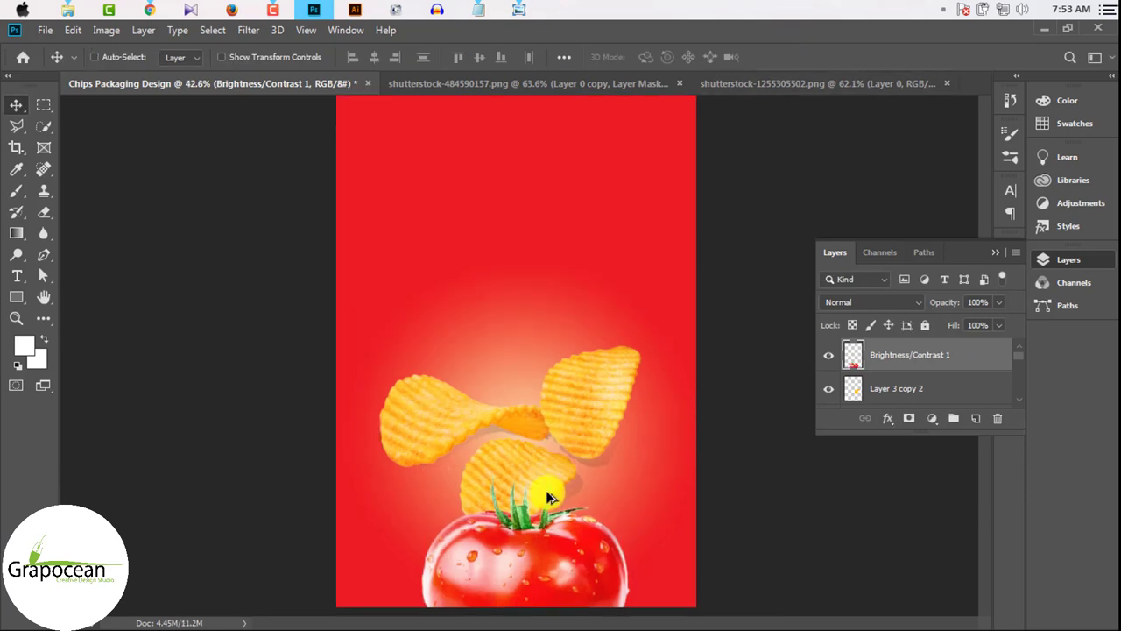
pyautogui.scroll(3, 543, 483)
pyautogui.scroll(-2, 543, 464)
pyautogui.scroll(-3, 562, 420)
pyautogui.scroll(-5, 561, 418)
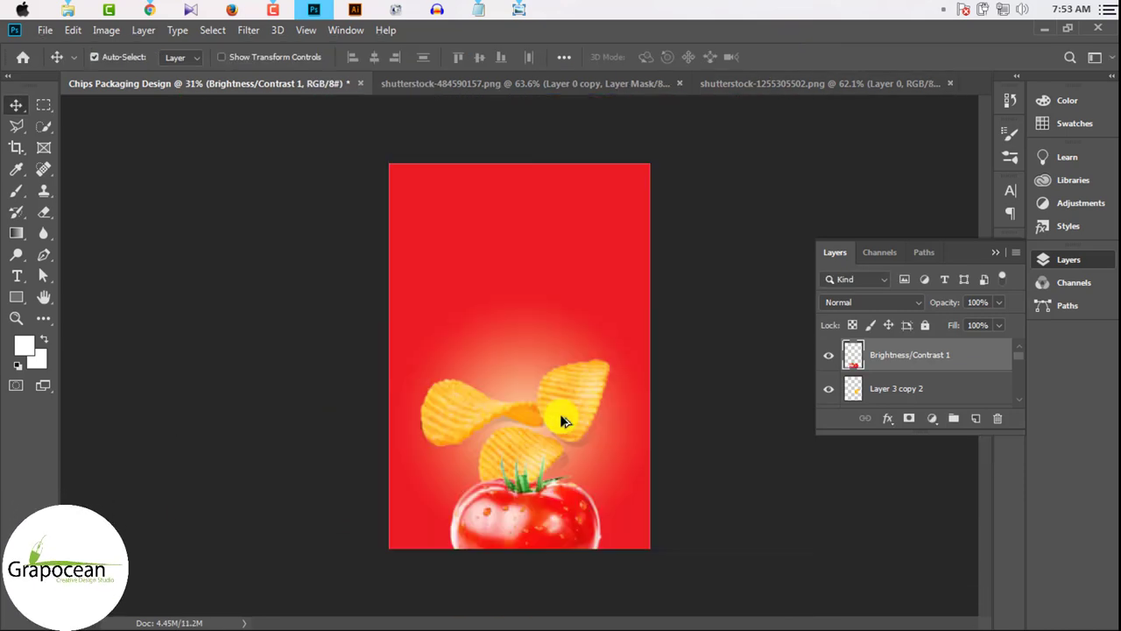
pyautogui.scroll(3, 543, 465)
pyautogui.scroll(2, 608, 420)
# Restack the chips and their shadows above the tomato, moving the lower chip and shadows up-left.
pyautogui.click(634, 416)
pyautogui.hotkey('ctrl', 'z')
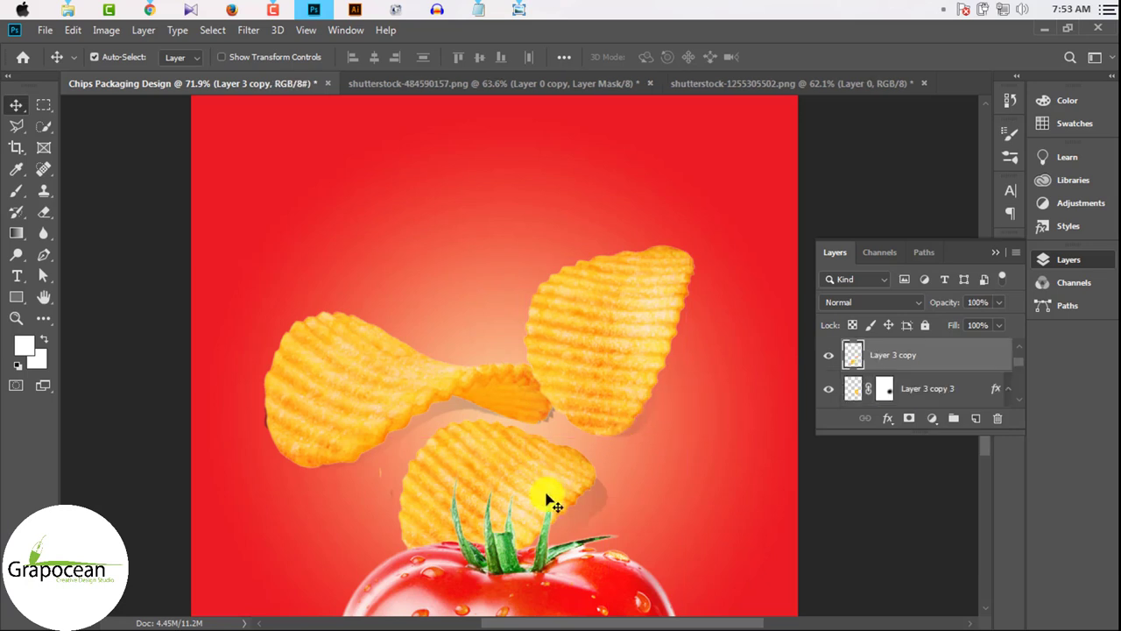
pyautogui.moveTo(420, 394); pyautogui.dragTo(401, 431)
pyautogui.moveTo(301, 438); pyautogui.dragTo(319, 416)
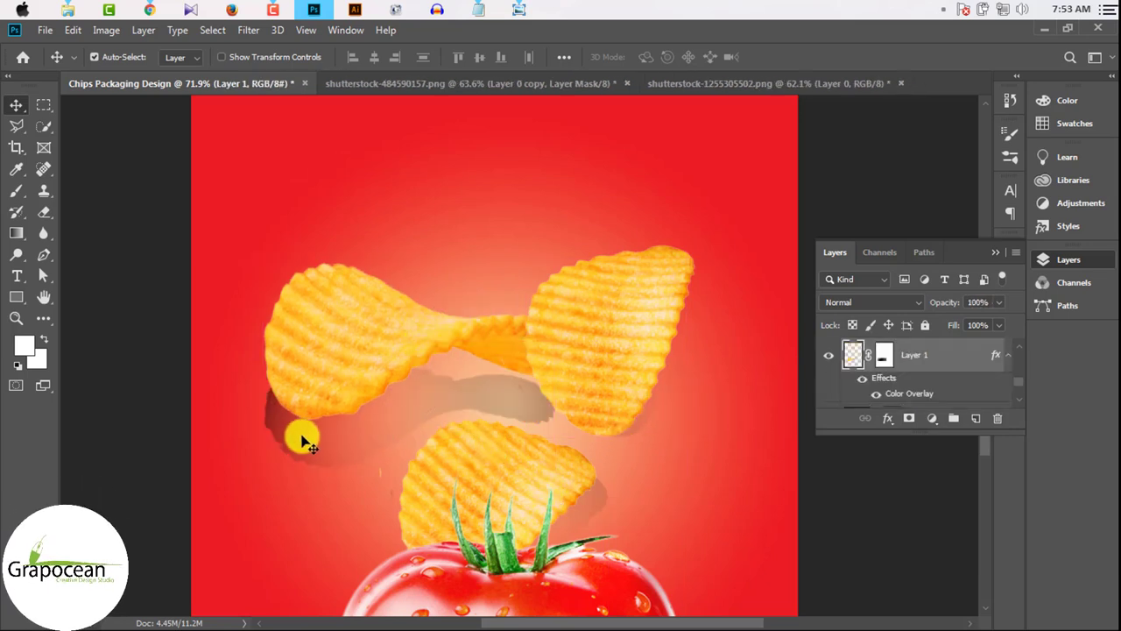
pyautogui.moveTo(538, 500); pyautogui.dragTo(513, 451)
pyautogui.moveTo(576, 508); pyautogui.dragTo(561, 476)
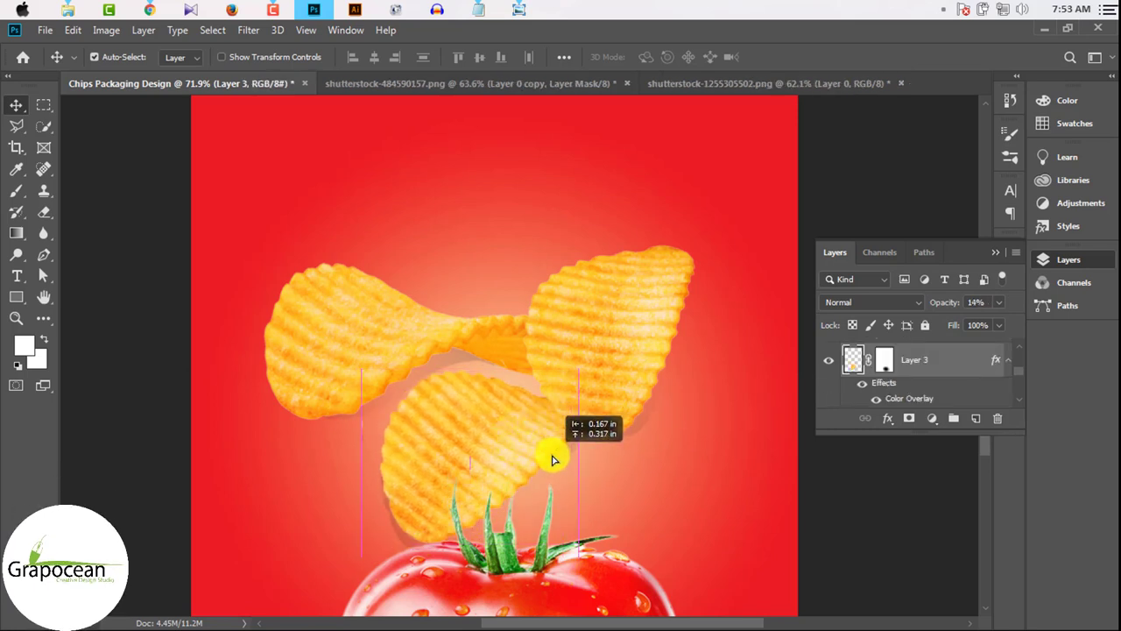
pyautogui.scroll(-3, 676, 505)
pyautogui.scroll(-2, 676, 505)
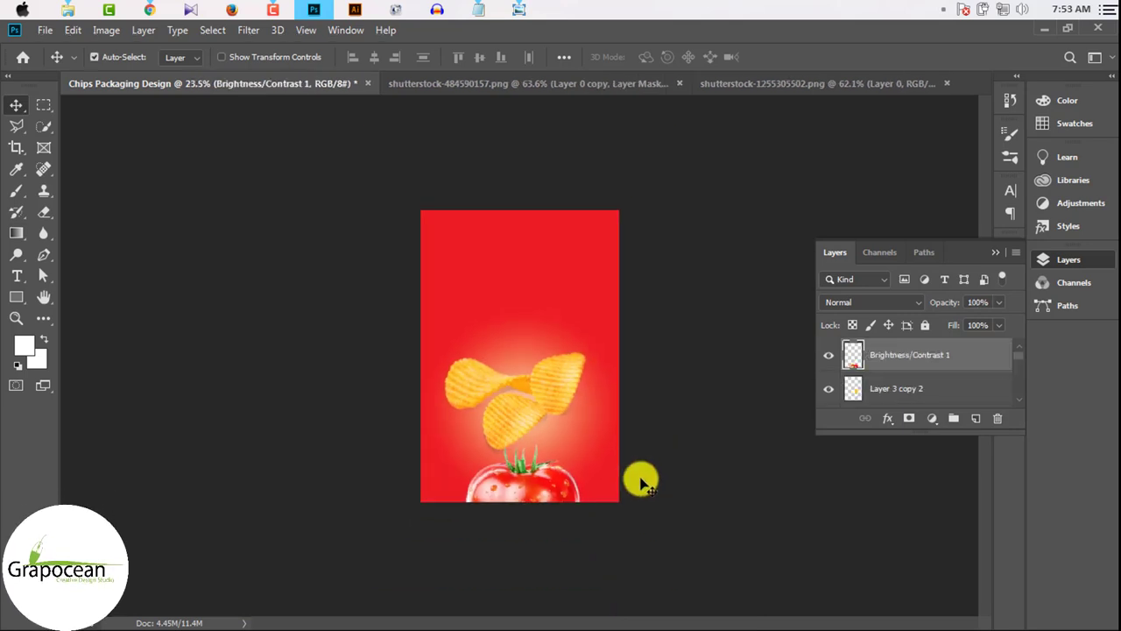
pyautogui.scroll(2, 604, 469)
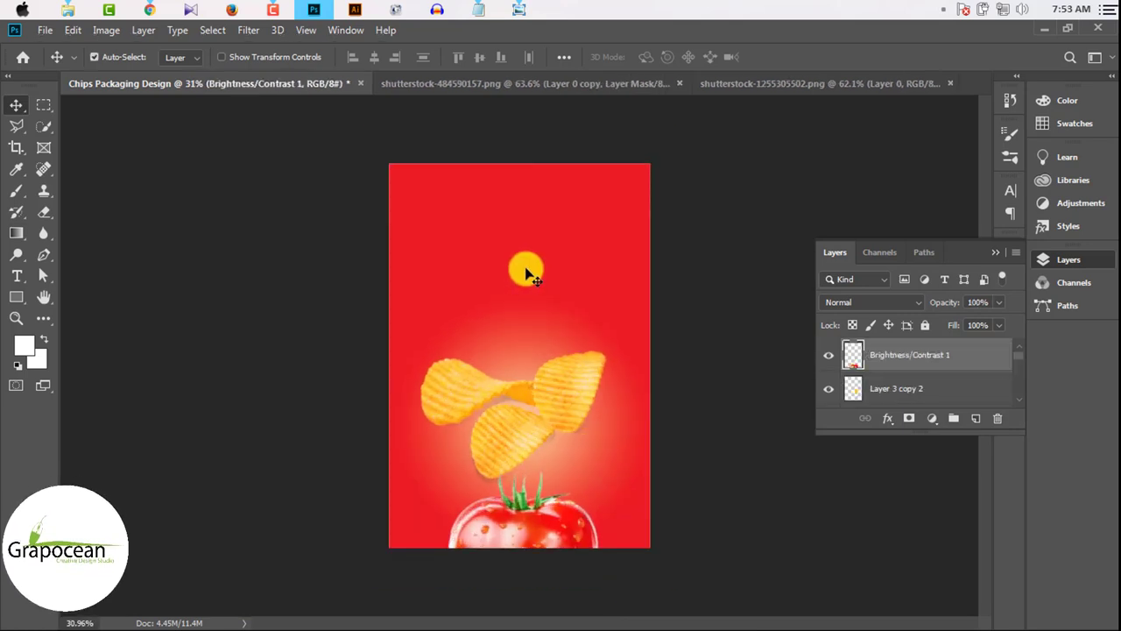
pyautogui.scroll(1, 613, 381)
pyautogui.scroll(1, 605, 376)
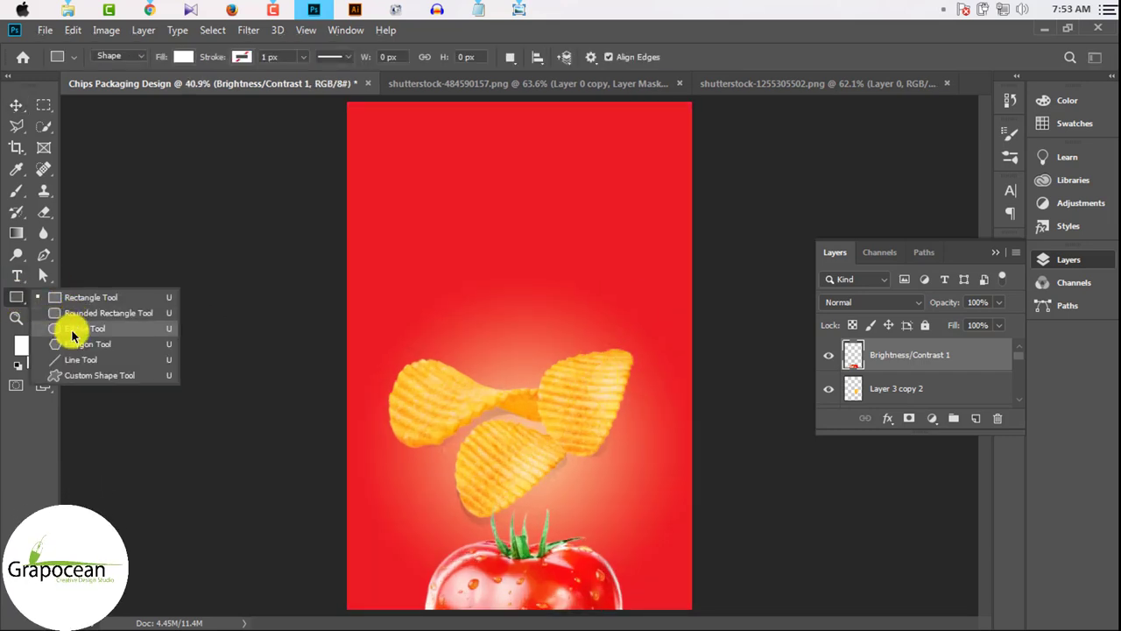
# Draw a 580 px circle over the chips and set its fill to none.
pyautogui.click(73, 335)
pyautogui.moveTo(425, 306); pyautogui.dragTo(640, 496)
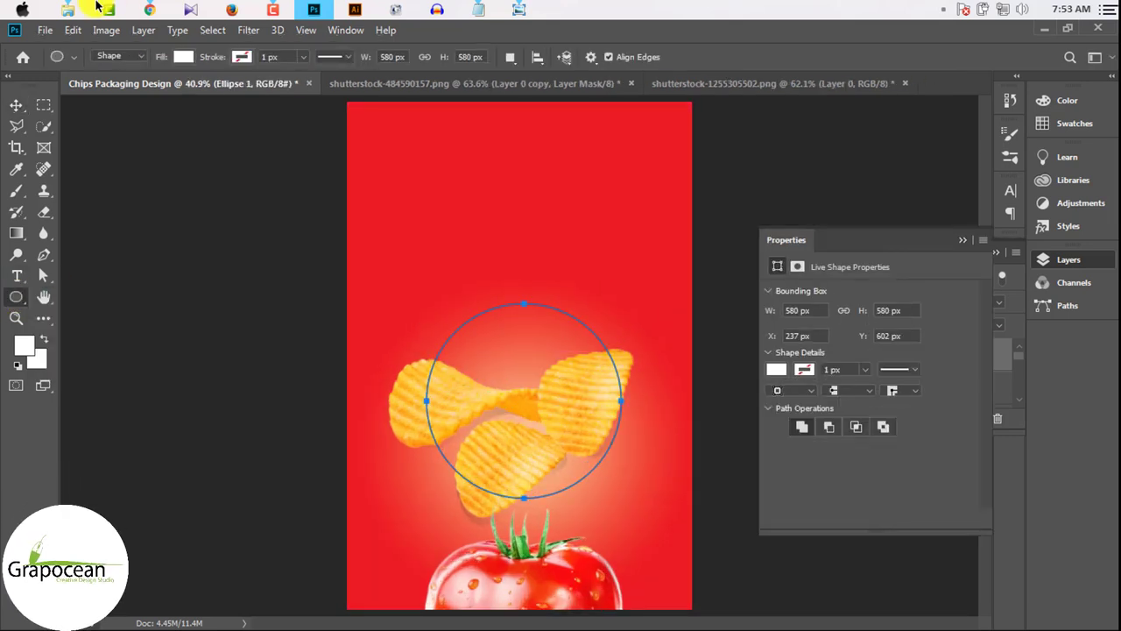
pyautogui.click(181, 57)
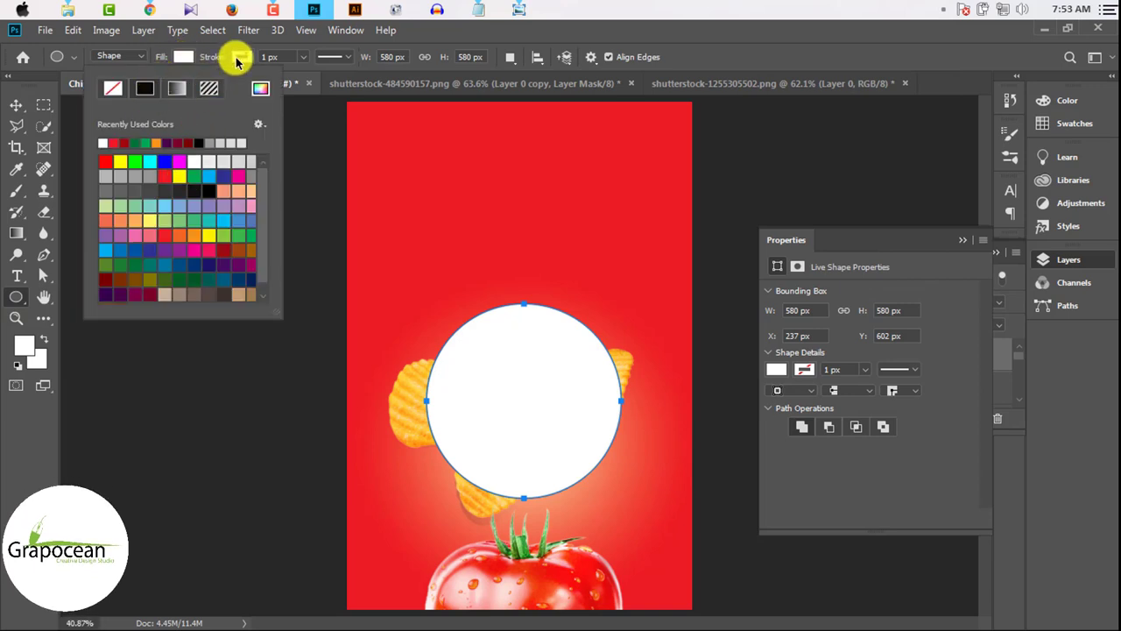
pyautogui.click(238, 57)
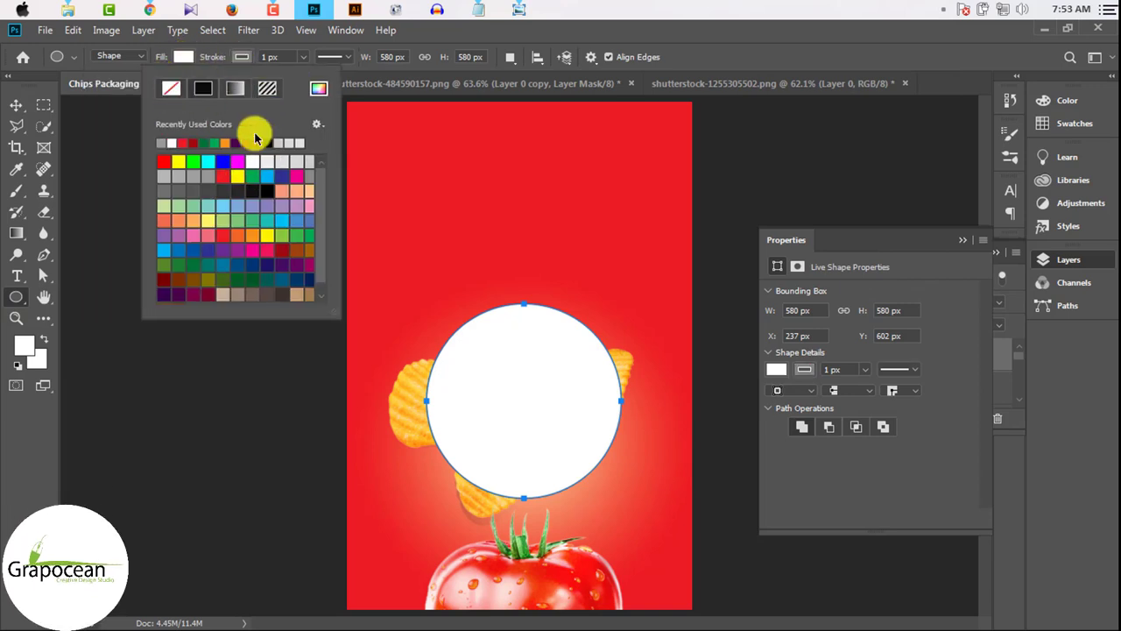
pyautogui.click(183, 57)
pyautogui.click(113, 90)
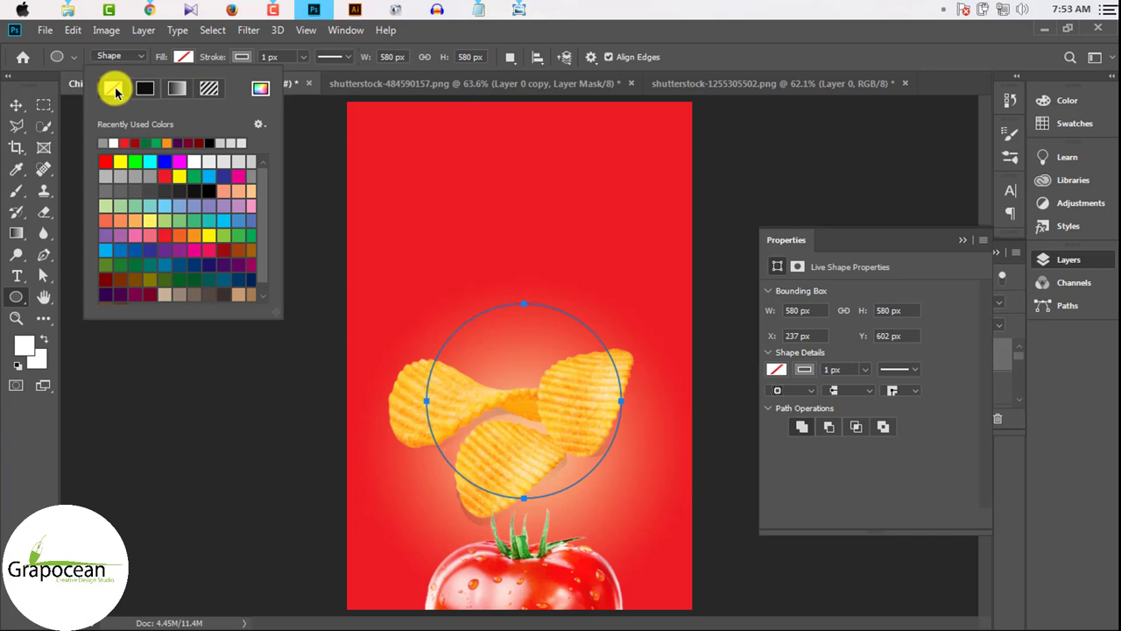
# Give the circle an orange stroke 4.68 px thick.
pyautogui.click(235, 53)
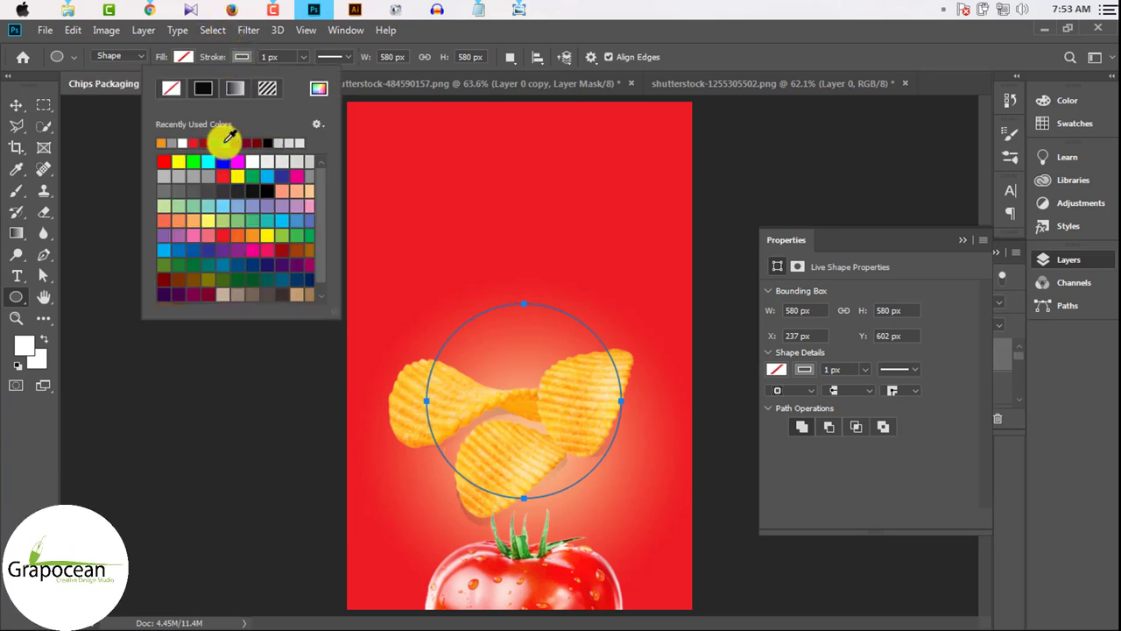
pyautogui.click(343, 57)
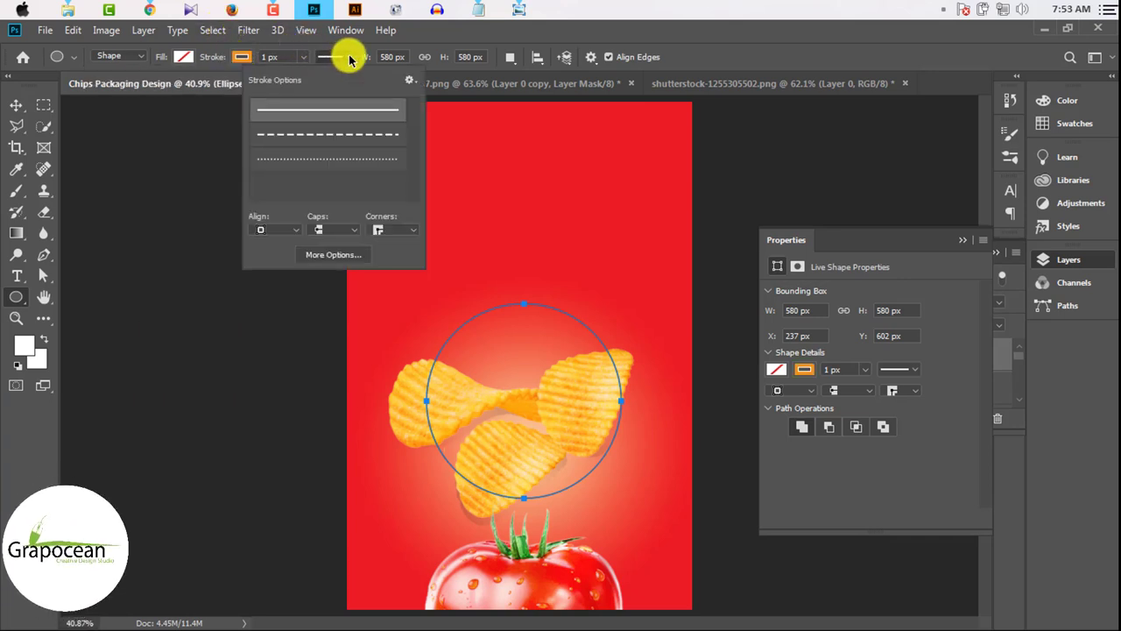
pyautogui.click(324, 58)
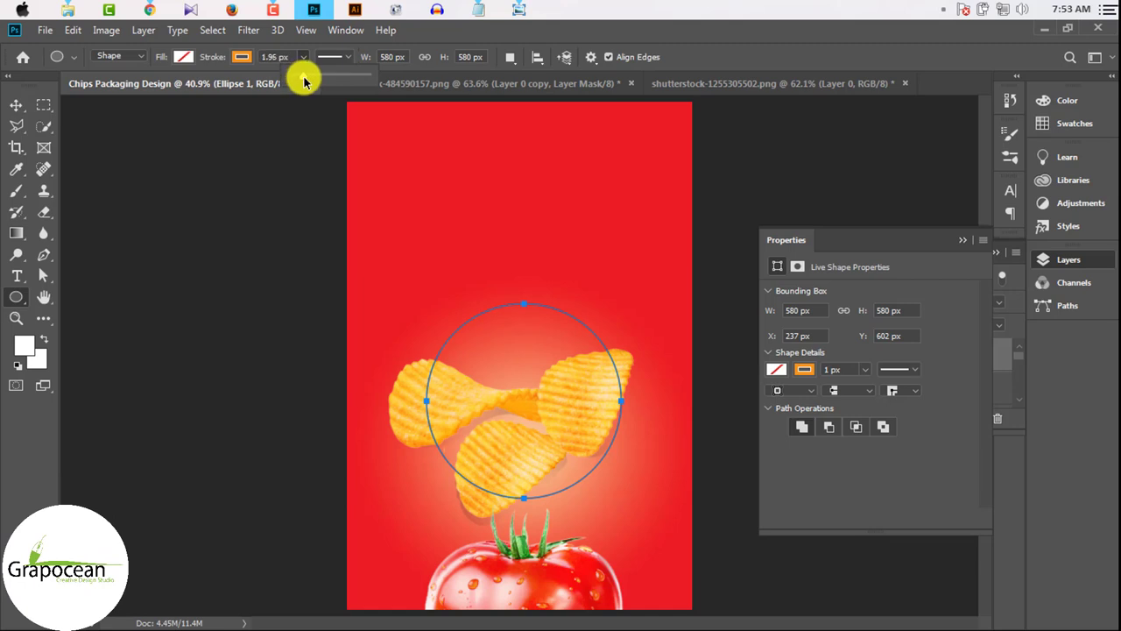
pyautogui.moveTo(303, 80); pyautogui.dragTo(292, 82)
pyautogui.click(17, 106)
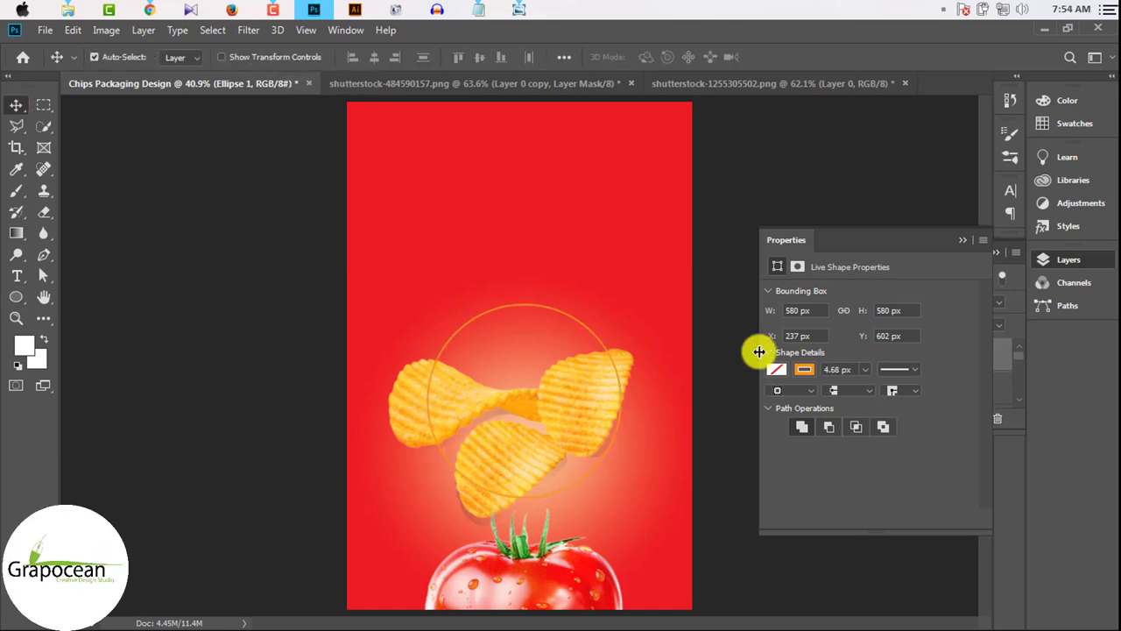
pyautogui.click(962, 239)
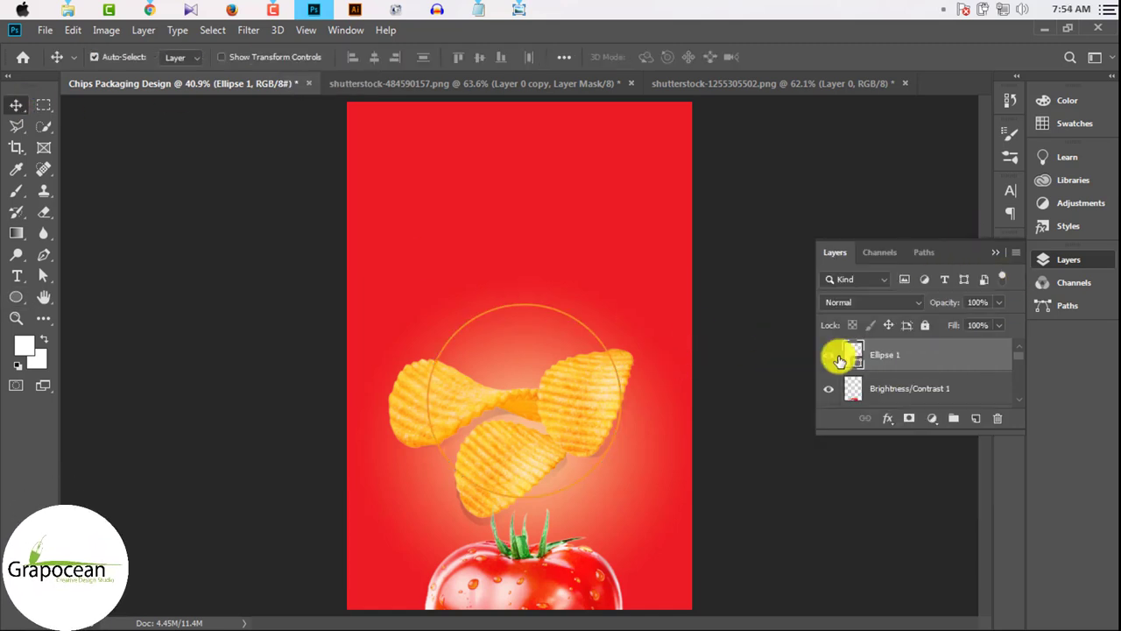
pyautogui.rightClick(982, 356)
# Enable Outer Glow on Ellipse 1 at 100% opacity.
pyautogui.click(857, 48)
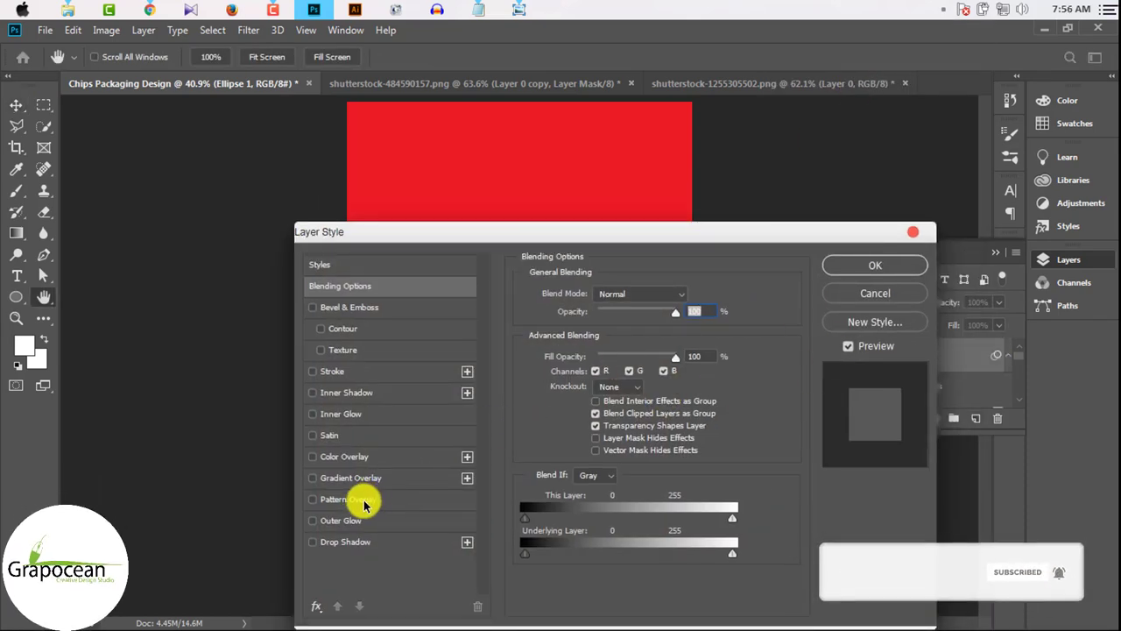
pyautogui.click(355, 479)
pyautogui.click(367, 519)
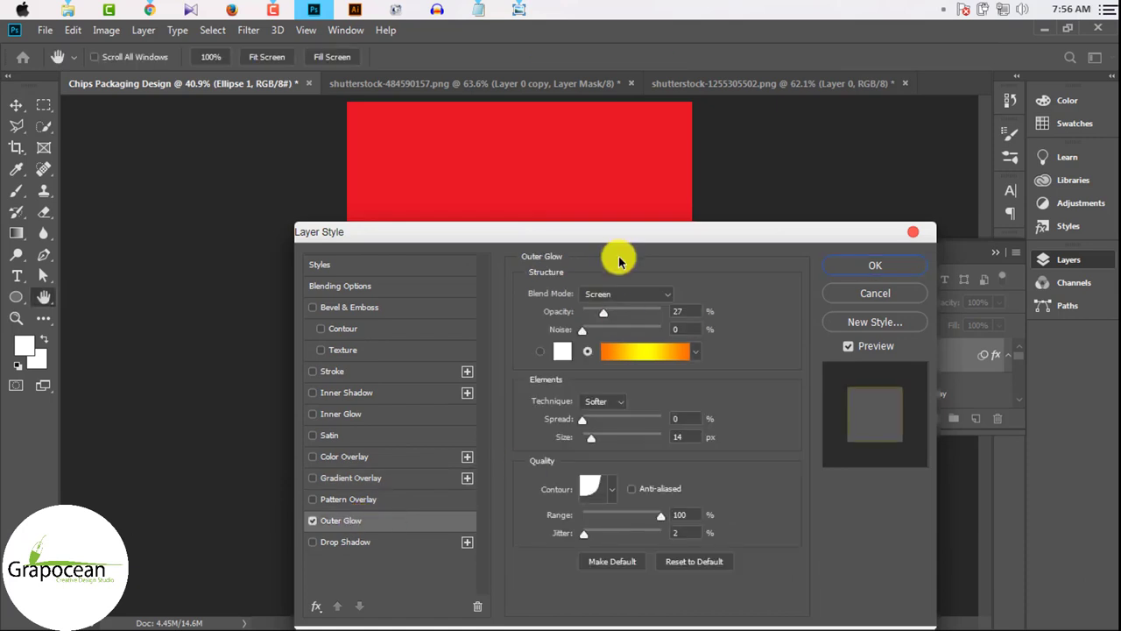
pyautogui.moveTo(613, 235); pyautogui.dragTo(629, 476)
pyautogui.moveTo(613, 554); pyautogui.dragTo(692, 558)
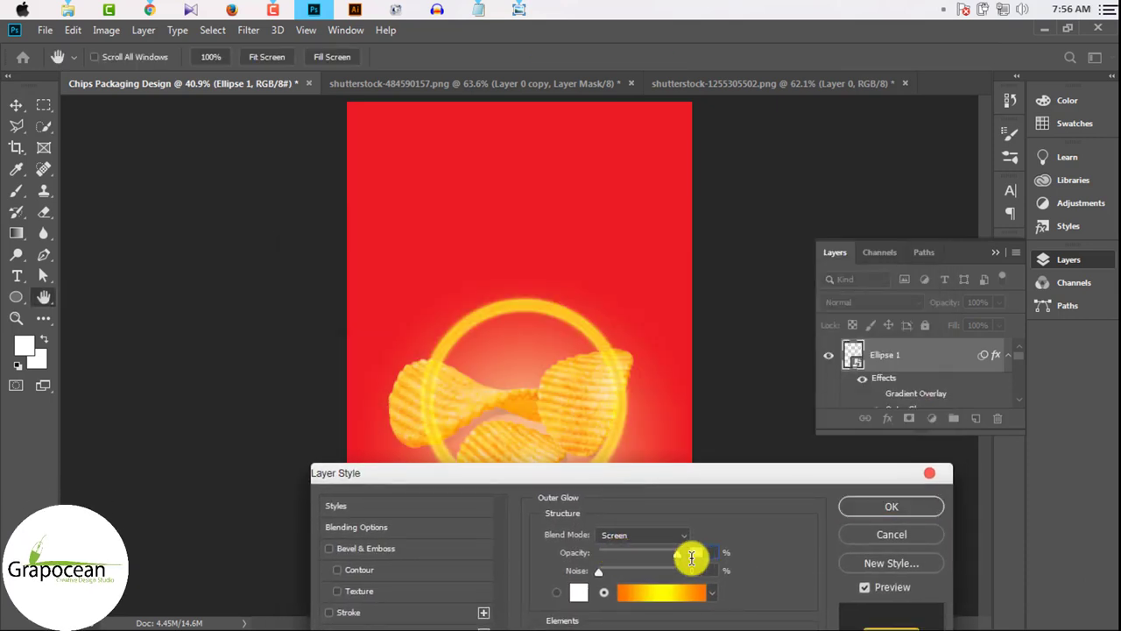
pyautogui.moveTo(675, 472); pyautogui.dragTo(620, 224)
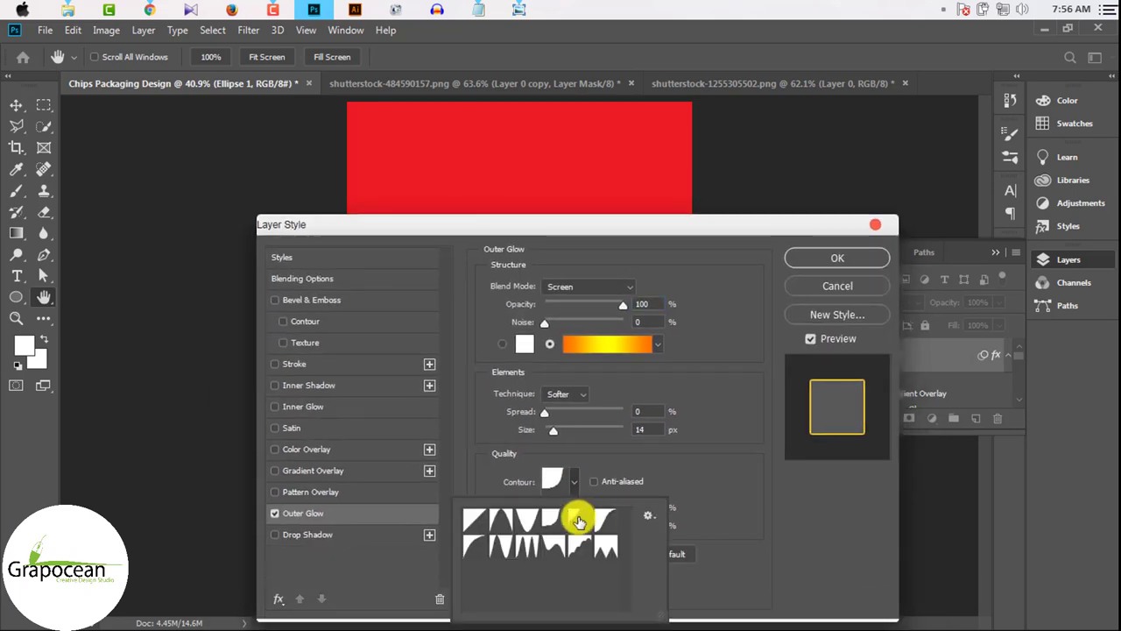
pyautogui.moveTo(593, 231)
pyautogui.mouseDown()
pyautogui.moveTo(594, 531)
pyautogui.moveTo(520, 154)
pyautogui.mouseUp()
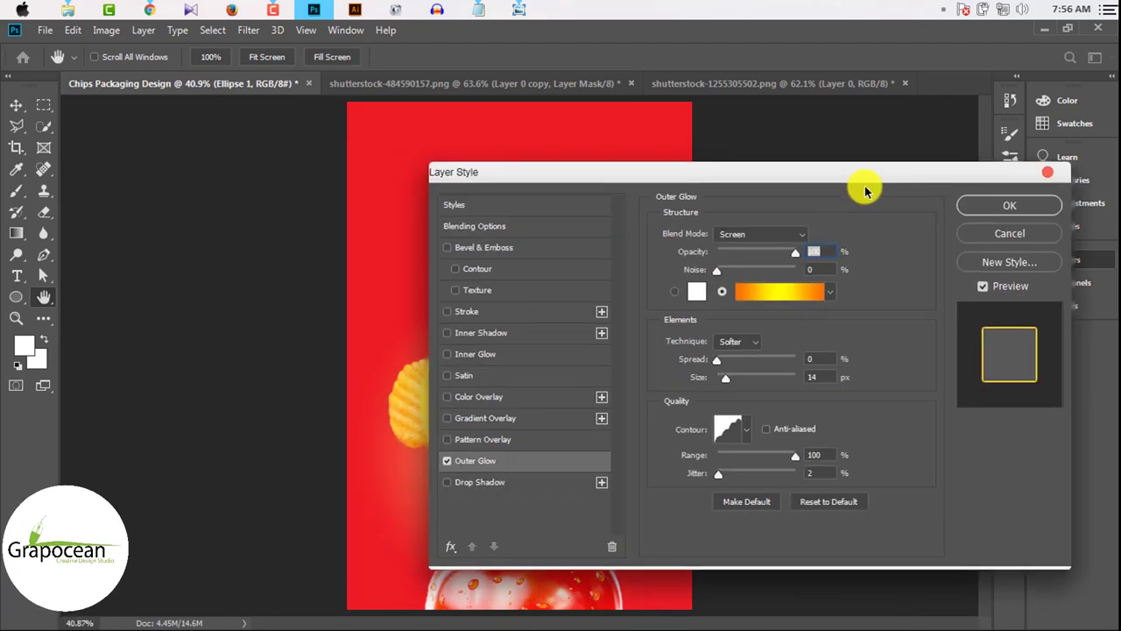
pyautogui.moveTo(618, 164); pyautogui.dragTo(962, 105)
# Set the outer glow to 7% spread, 9% noise and 114 px size.
pyautogui.click(846, 345)
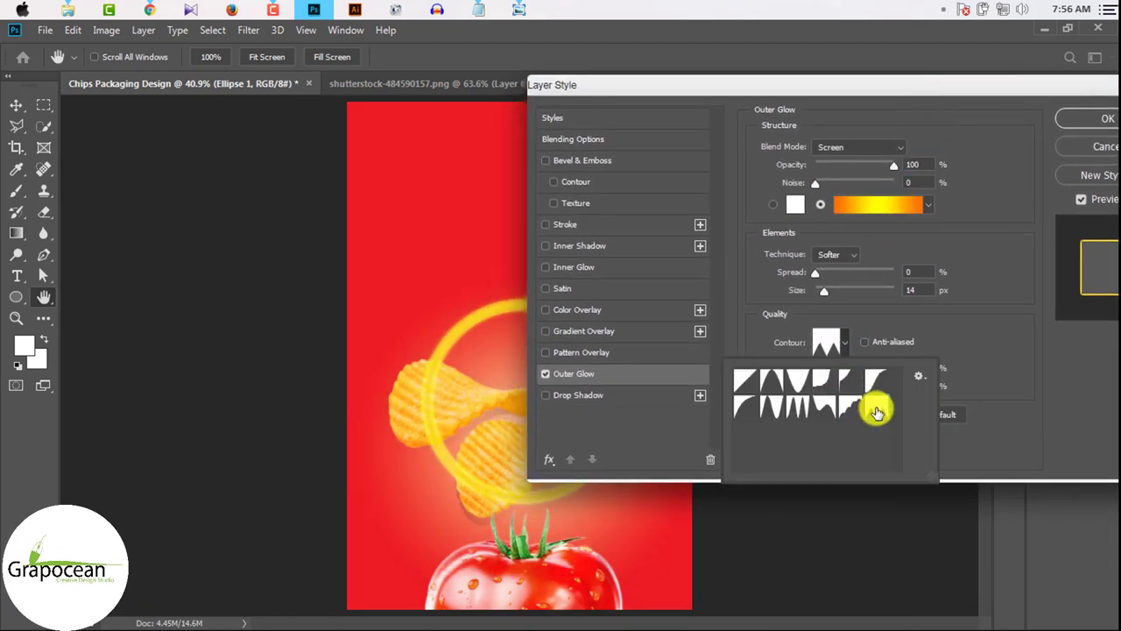
pyautogui.moveTo(815, 273)
pyautogui.mouseDown()
pyautogui.moveTo(896, 293)
pyautogui.moveTo(837, 297)
pyautogui.moveTo(821, 273)
pyautogui.mouseUp()
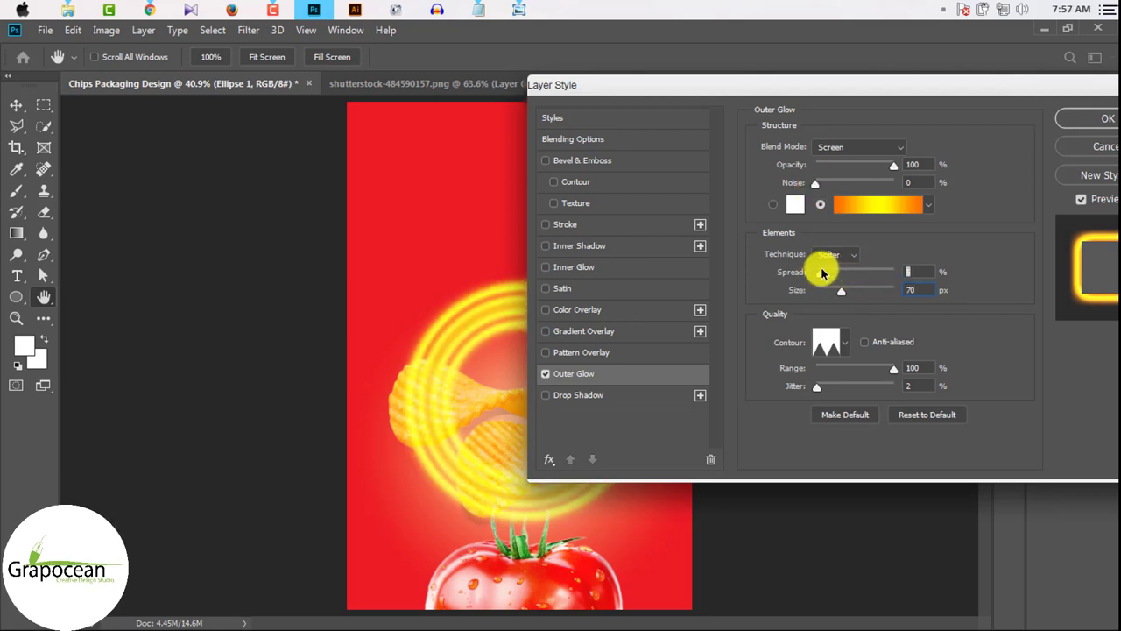
pyautogui.click(896, 275)
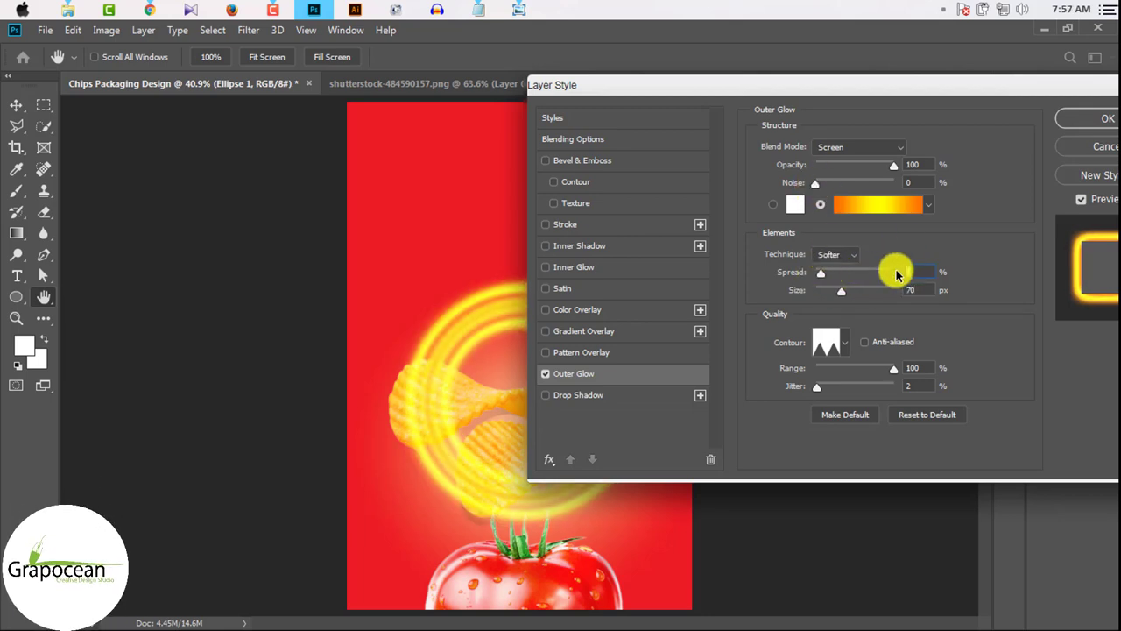
pyautogui.write('7')
pyautogui.moveTo(861, 188); pyautogui.dragTo(821, 184)
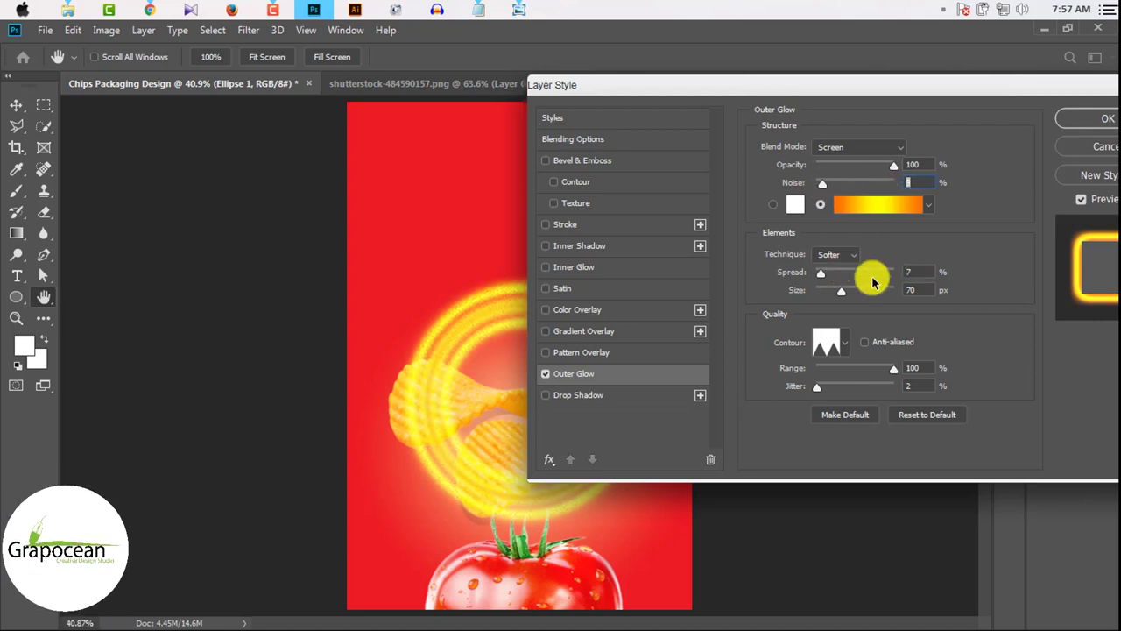
pyautogui.moveTo(841, 290)
pyautogui.mouseDown()
pyautogui.moveTo(869, 291)
pyautogui.moveTo(857, 292)
pyautogui.mouseUp()
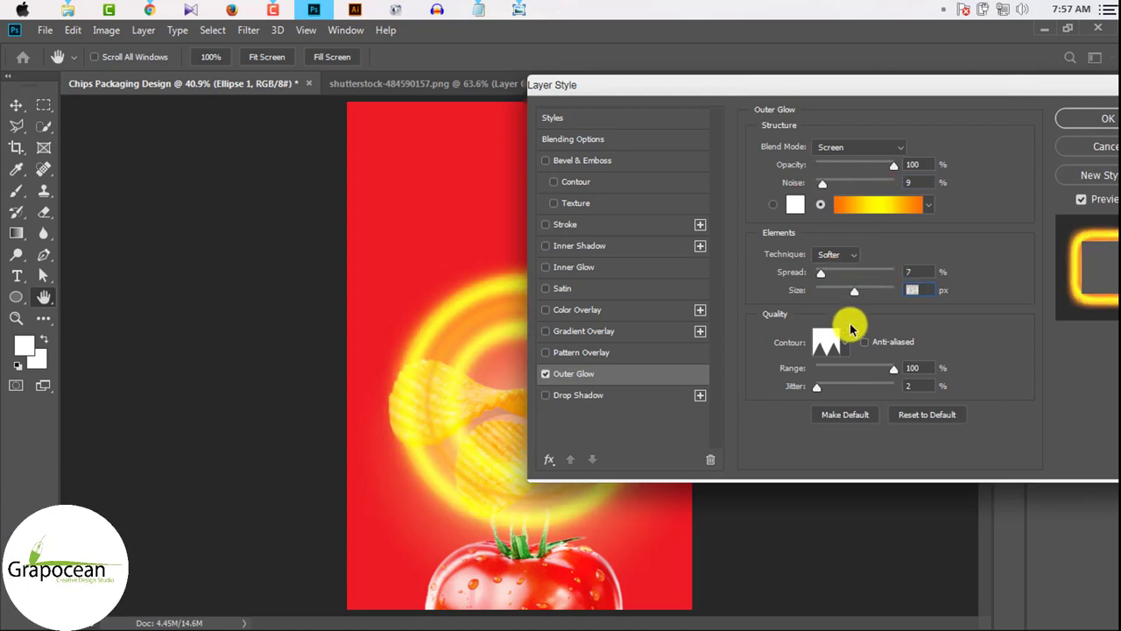
# Choose a spiky multi-ring contour preset so the glow forms concentric rings.
pyautogui.click(843, 341)
pyautogui.click(809, 409)
pyautogui.click(847, 412)
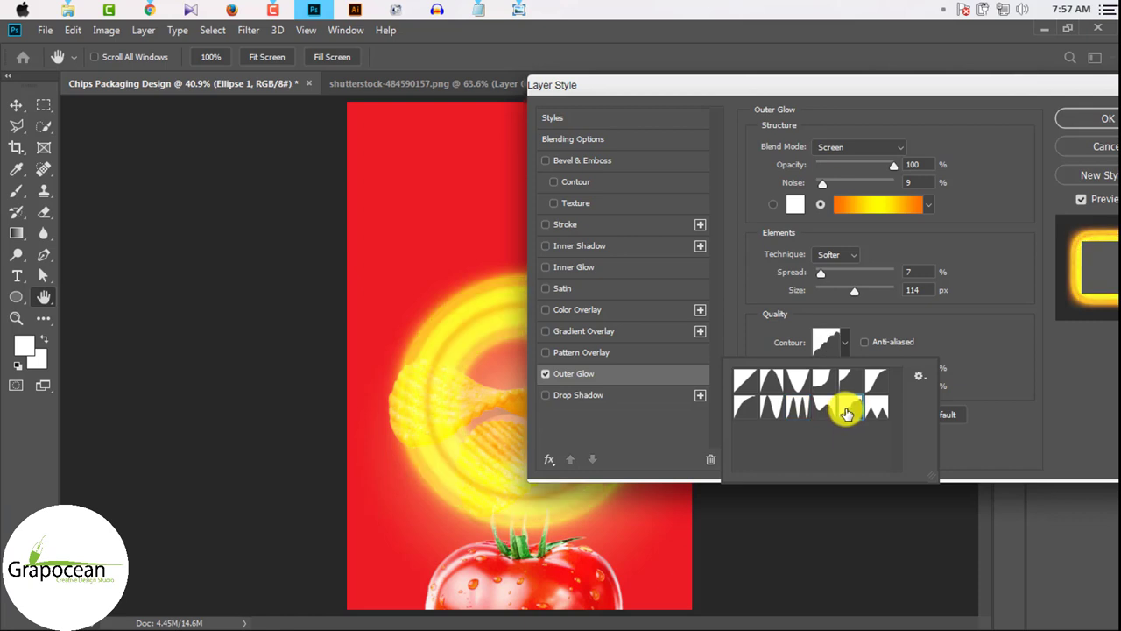
pyautogui.click(876, 407)
pyautogui.click(799, 408)
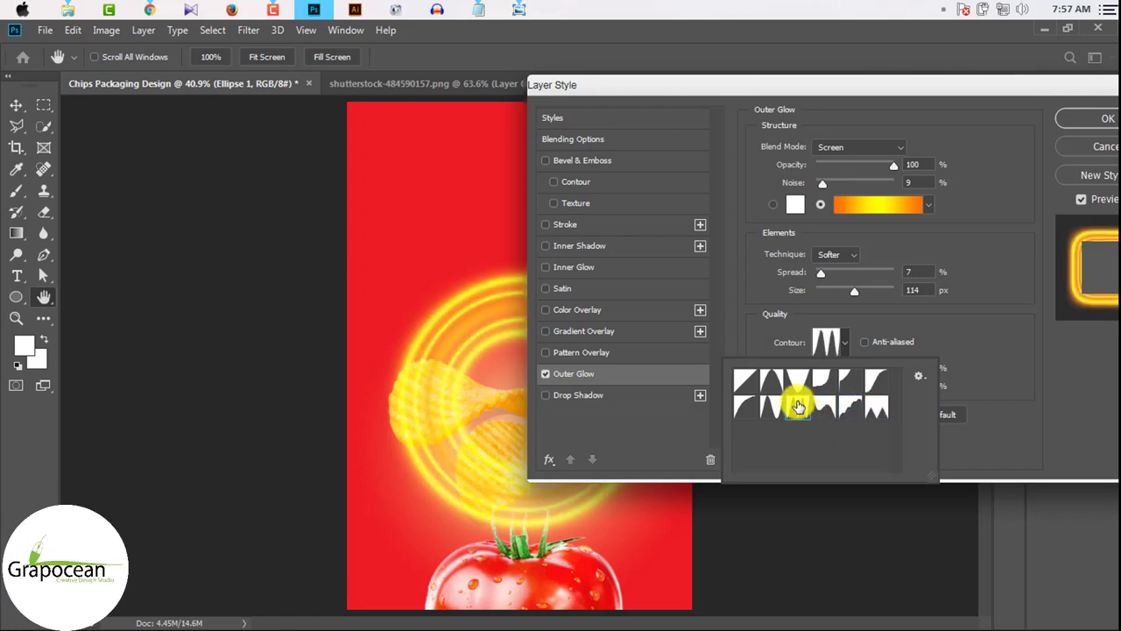
pyautogui.click(762, 407)
pyautogui.click(792, 407)
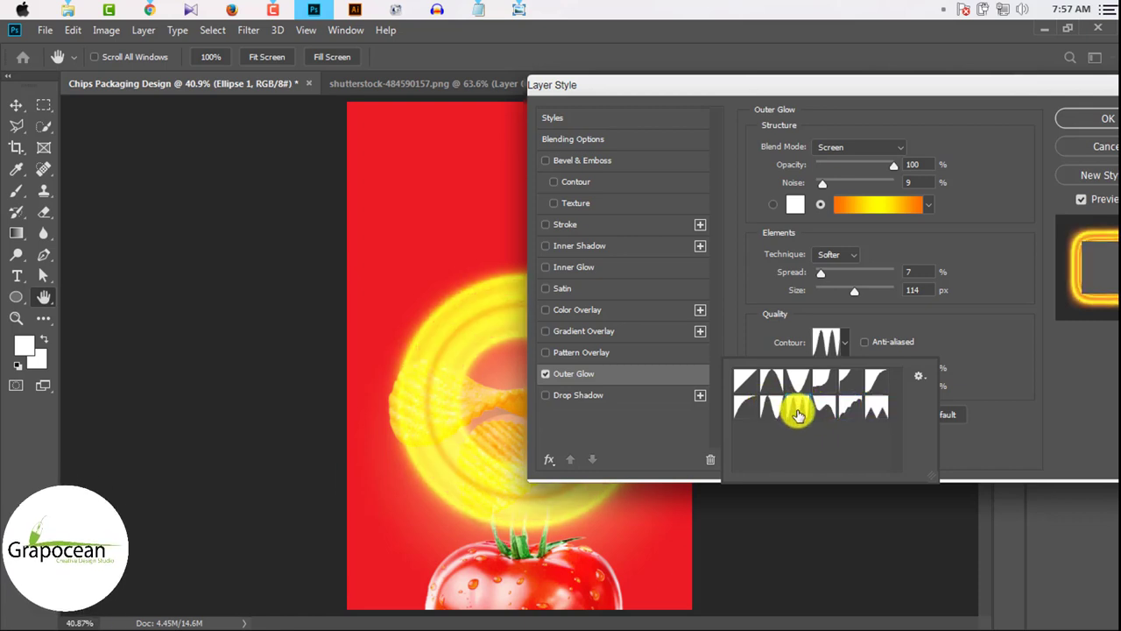
pyautogui.click(799, 412)
# Confirm the ring's outer glow and move Gradient Fill 1 below Ellipse 1 in the layer stack.
pyautogui.click(1090, 121)
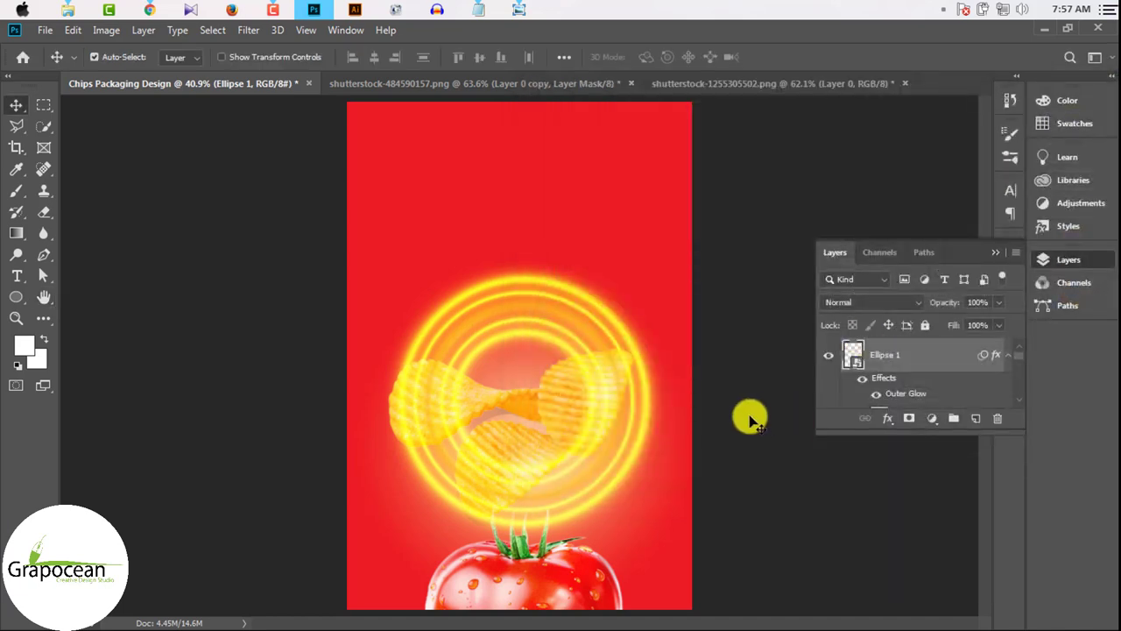
pyautogui.click(824, 358)
pyautogui.click(824, 358)
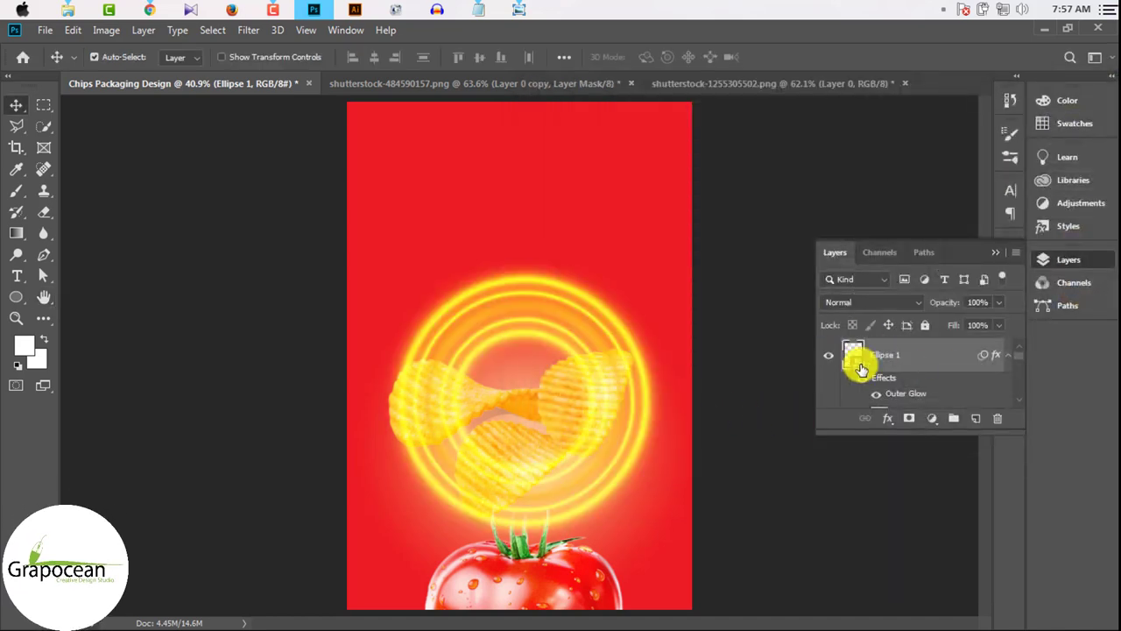
pyautogui.moveTo(936, 394)
pyautogui.mouseDown()
pyautogui.moveTo(904, 364)
pyautogui.moveTo(971, 356)
pyautogui.mouseUp()
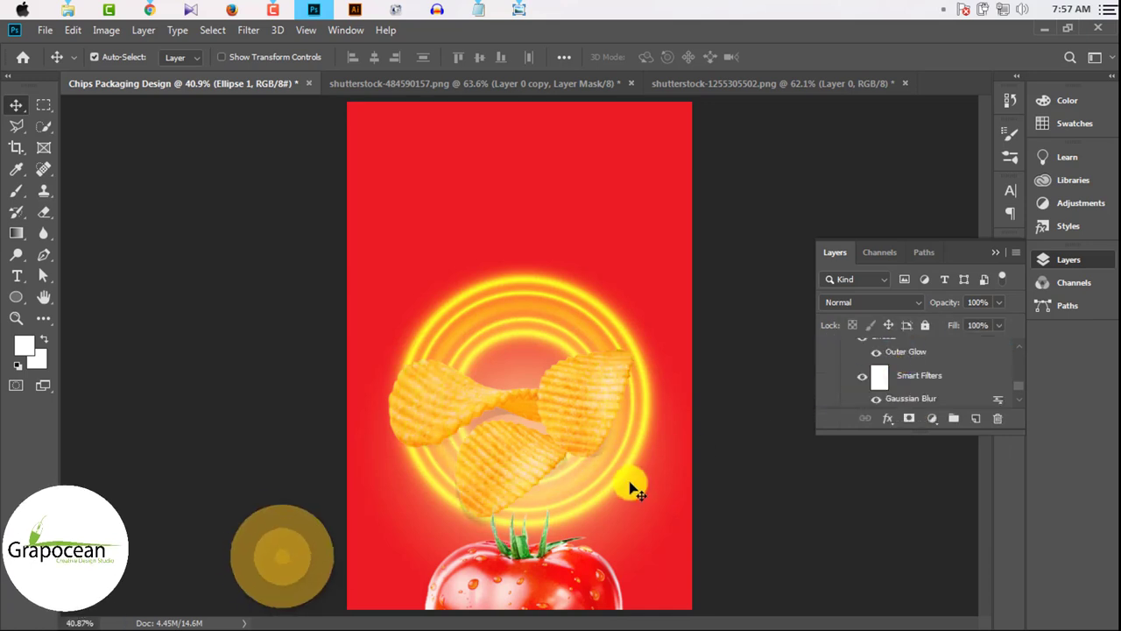
pyautogui.scroll(1, 673, 473)
pyautogui.click(637, 422)
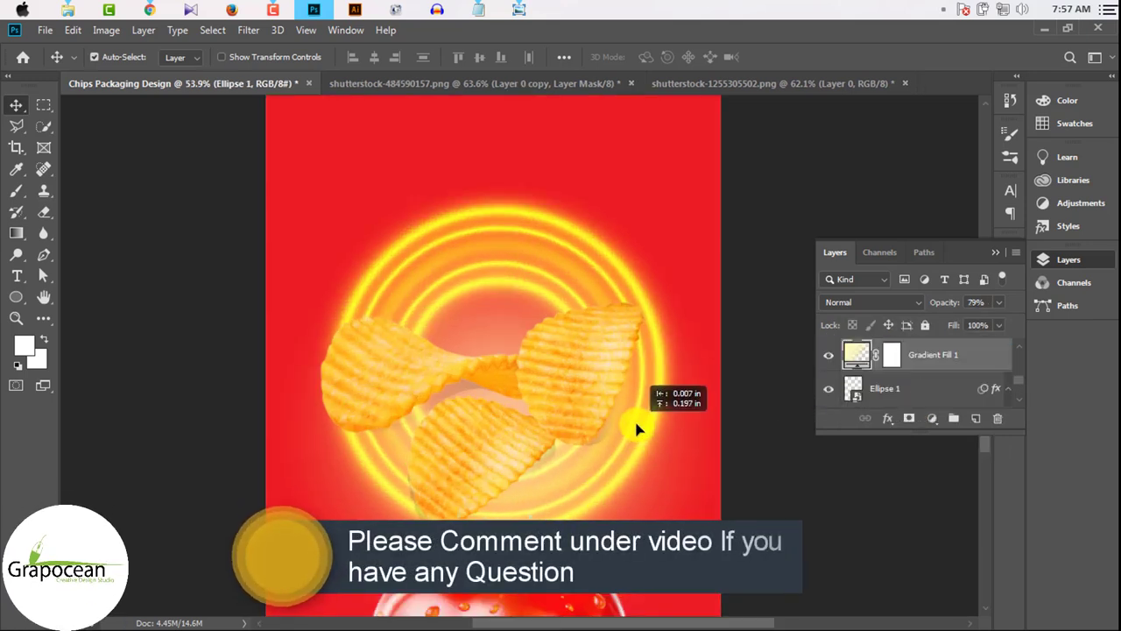
pyautogui.moveTo(848, 378); pyautogui.dragTo(877, 393)
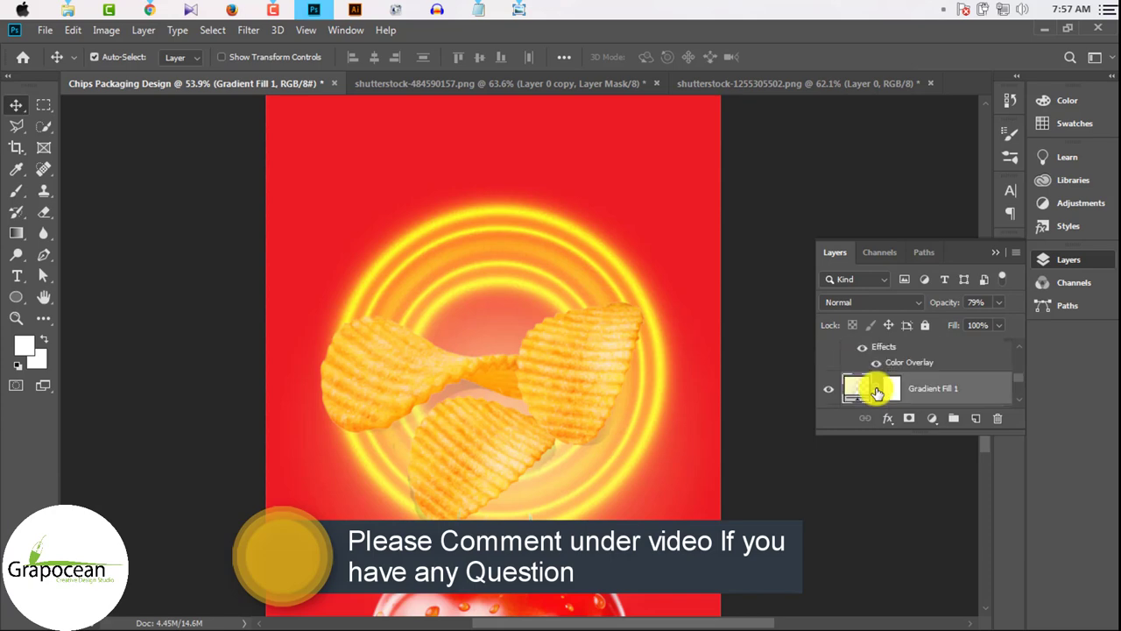
pyautogui.scroll(2, 877, 393)
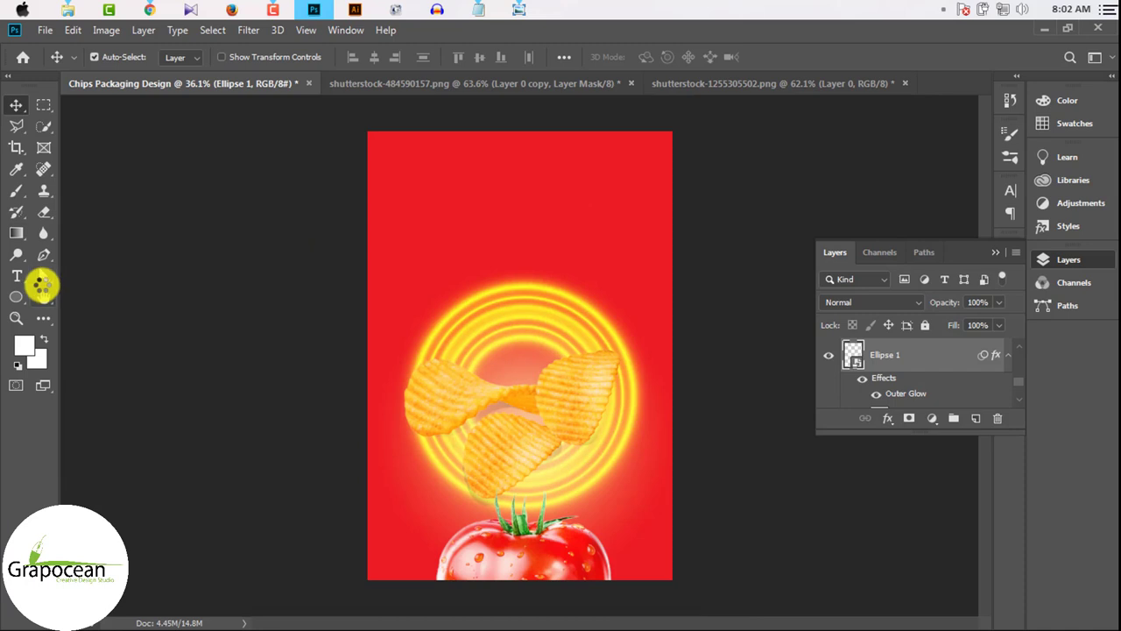
pyautogui.click(44, 256)
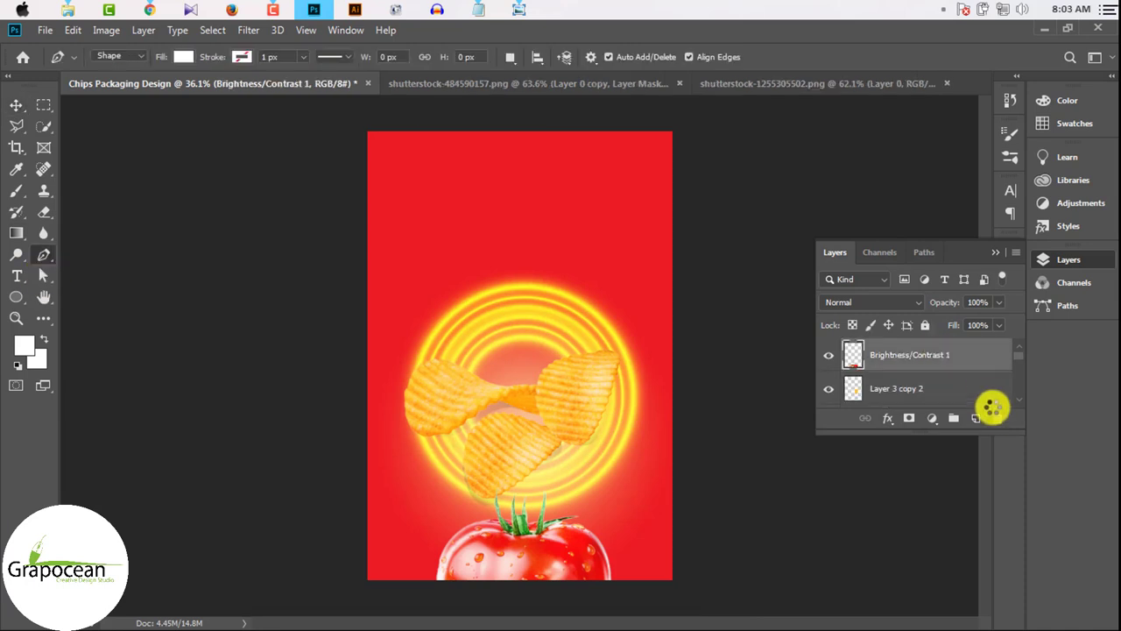
# Draw the white curved banner near the canvas top, undoing two misplaced anchor points.
pyautogui.click(975, 418)
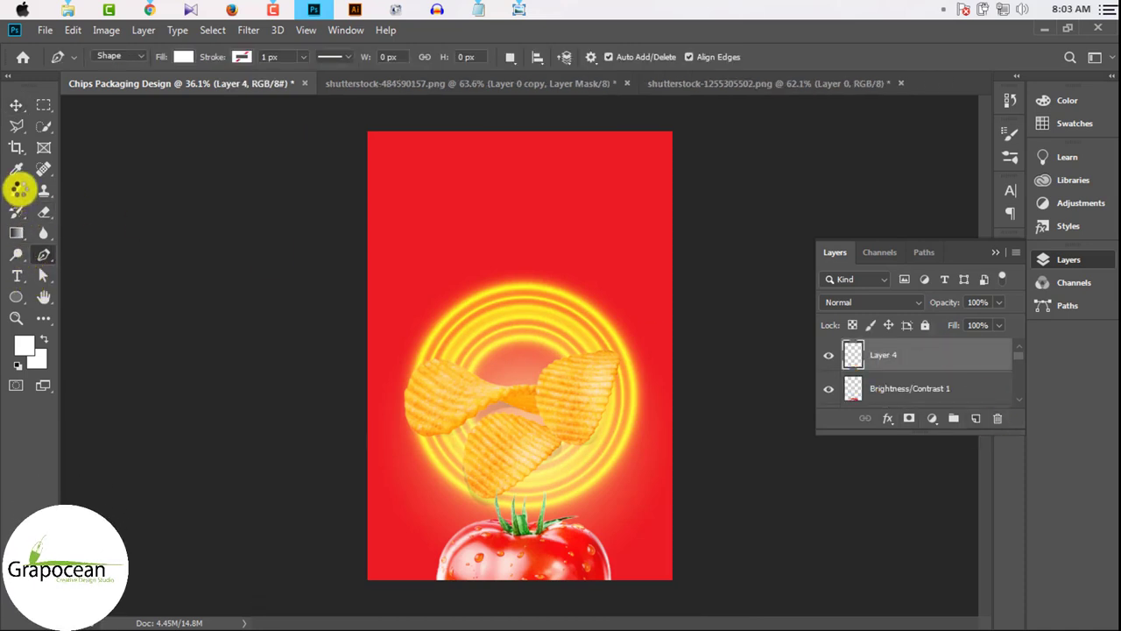
pyautogui.click(434, 176)
pyautogui.moveTo(642, 140); pyautogui.dragTo(678, 121)
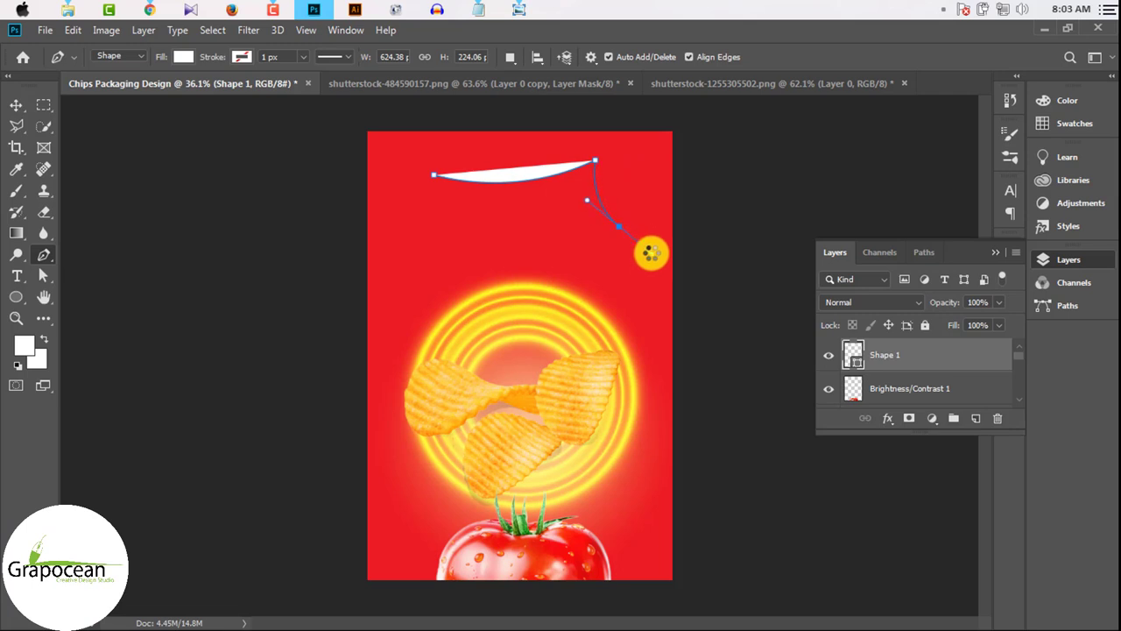
pyautogui.moveTo(651, 253); pyautogui.dragTo(652, 254)
pyautogui.hotkey('ctrl', 'z')
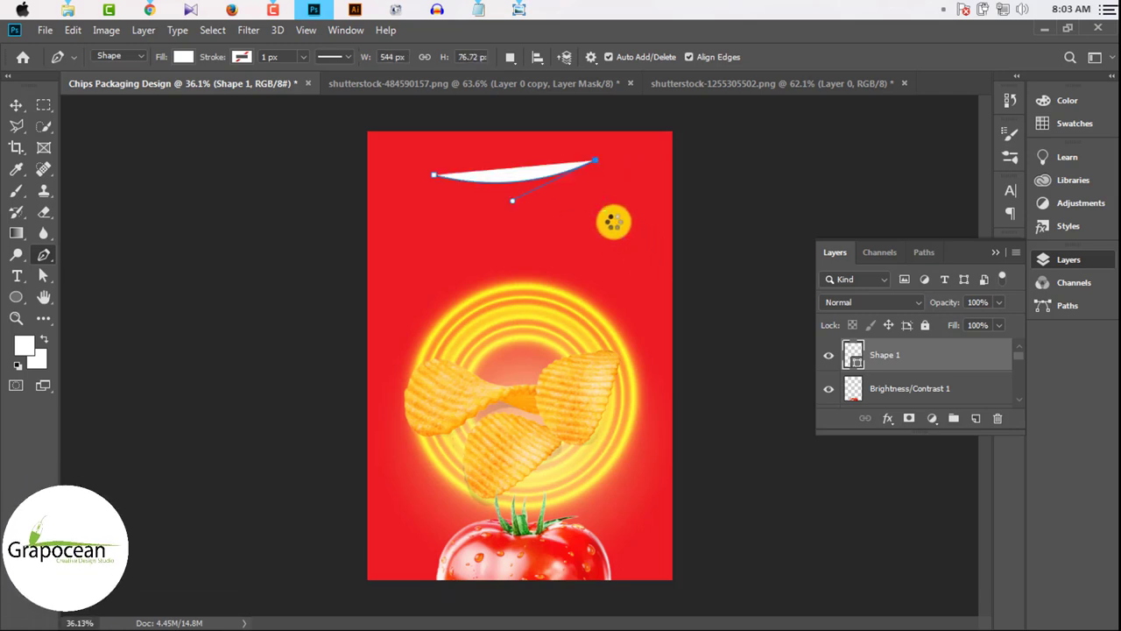
pyautogui.click(615, 222)
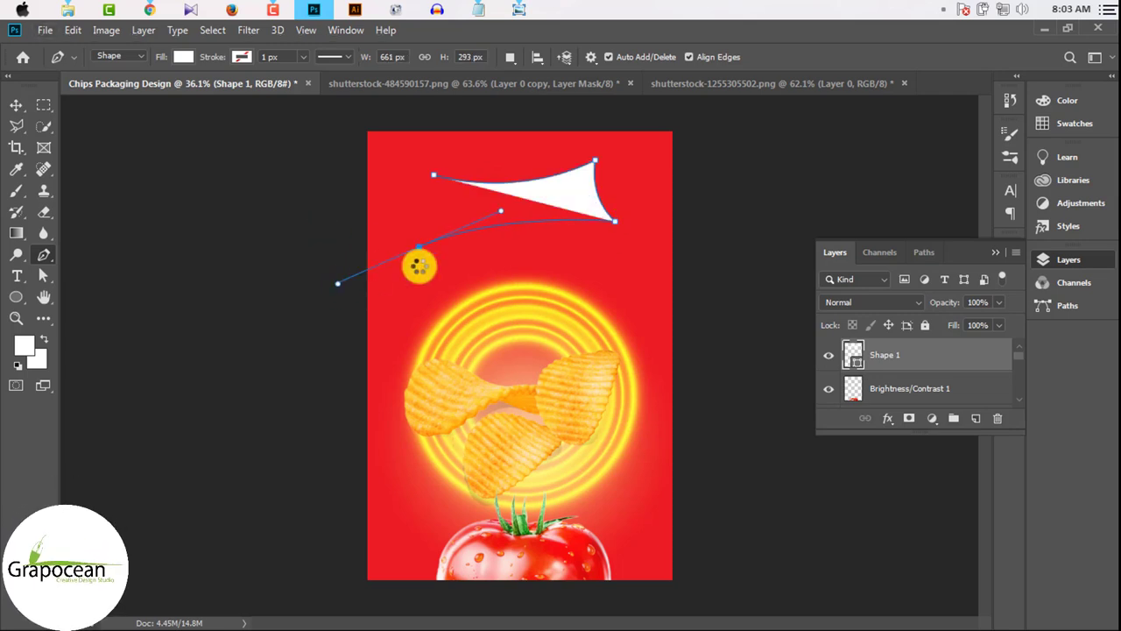
pyautogui.hotkey('ctrl', 'z')
pyautogui.moveTo(366, 330); pyautogui.dragTo(375, 356)
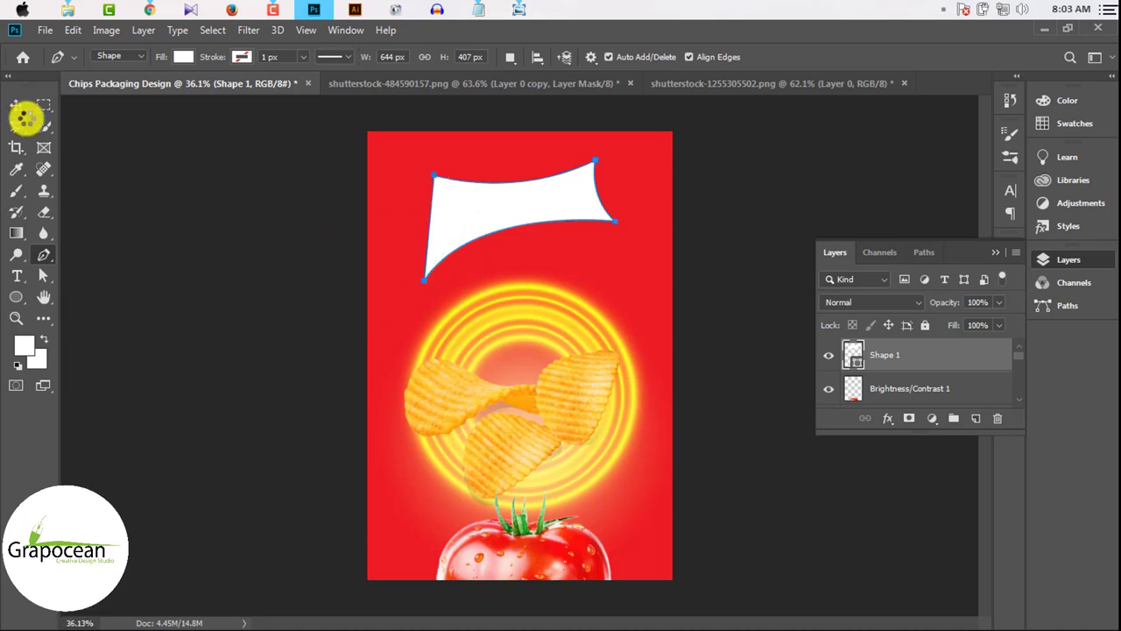
# Try stretching the banner, dismiss the path transform error, and select the banner layer.
pyautogui.click(17, 105)
pyautogui.scroll(2, 561, 210)
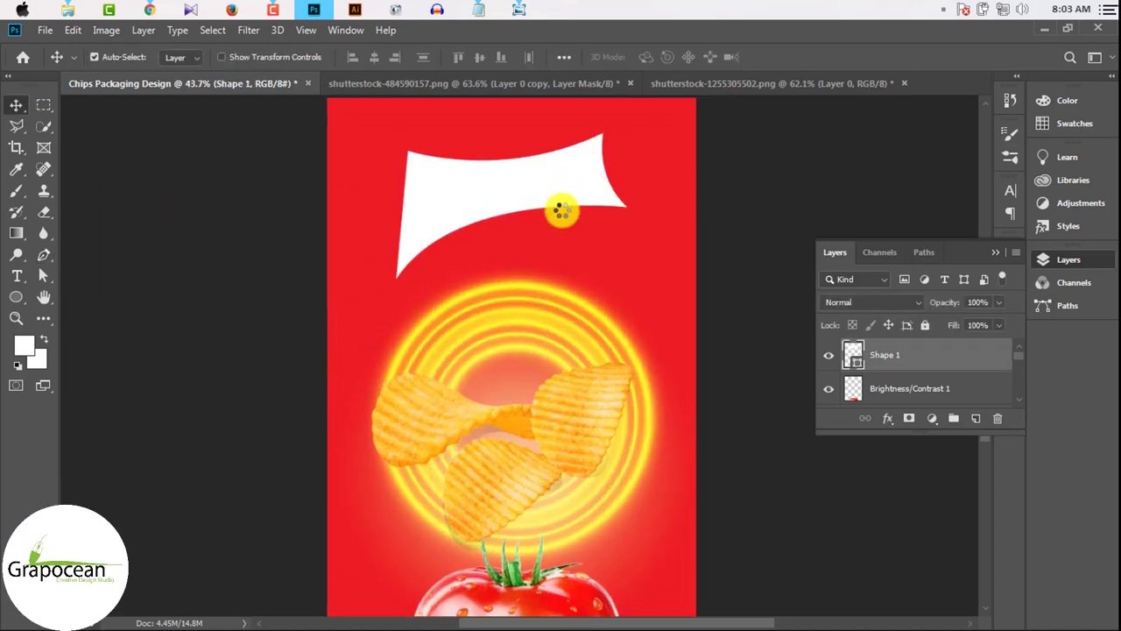
pyautogui.click(562, 210)
pyautogui.click(535, 264)
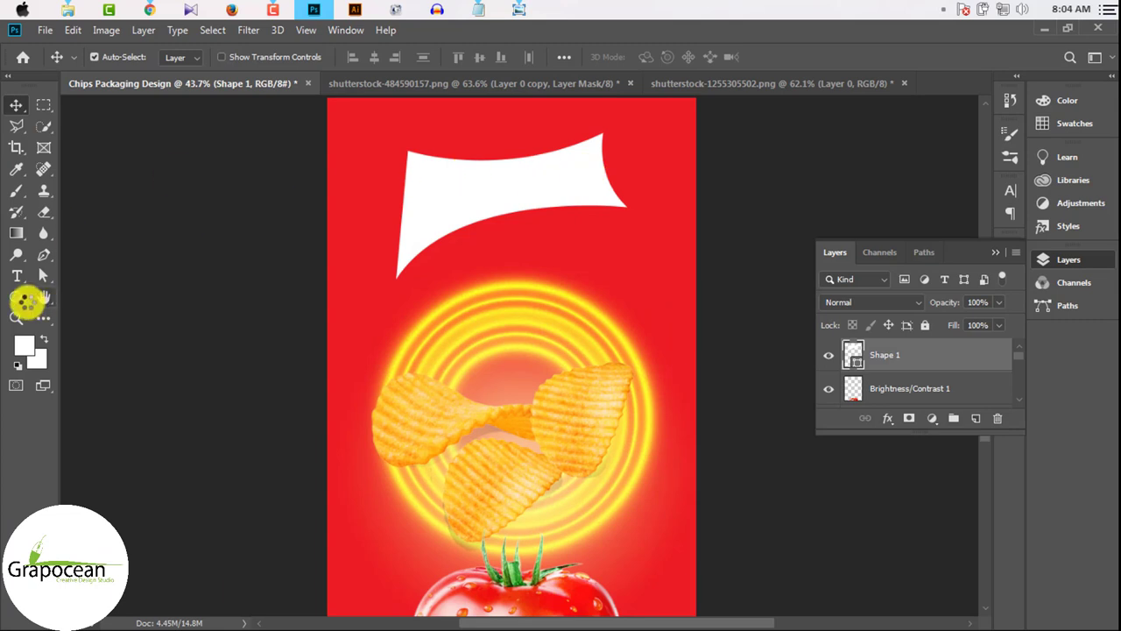
pyautogui.click(44, 263)
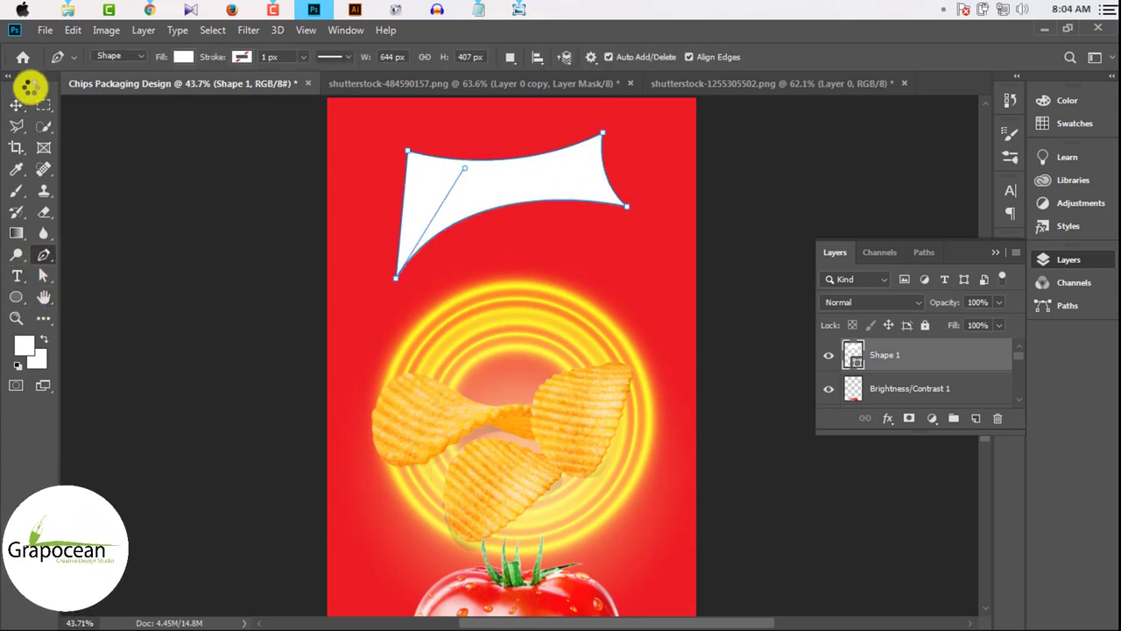
pyautogui.click(17, 105)
pyautogui.scroll(-2, 596, 242)
pyautogui.scroll(2, 557, 211)
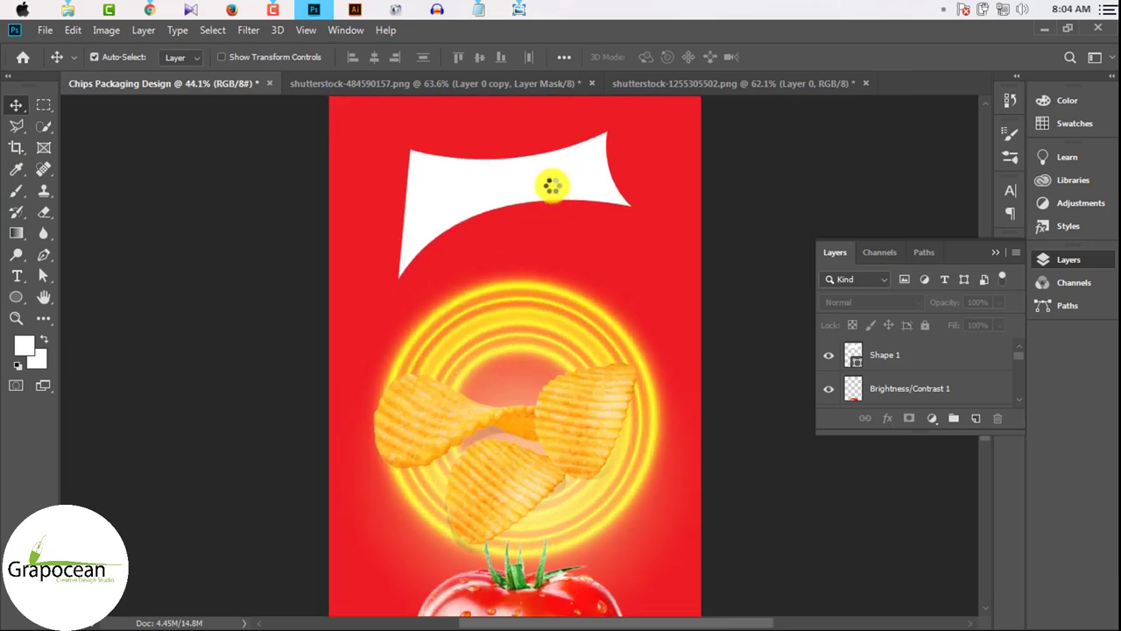
pyautogui.keyDown('ctrl'); pyautogui.click(547, 184); pyautogui.keyUp('ctrl')
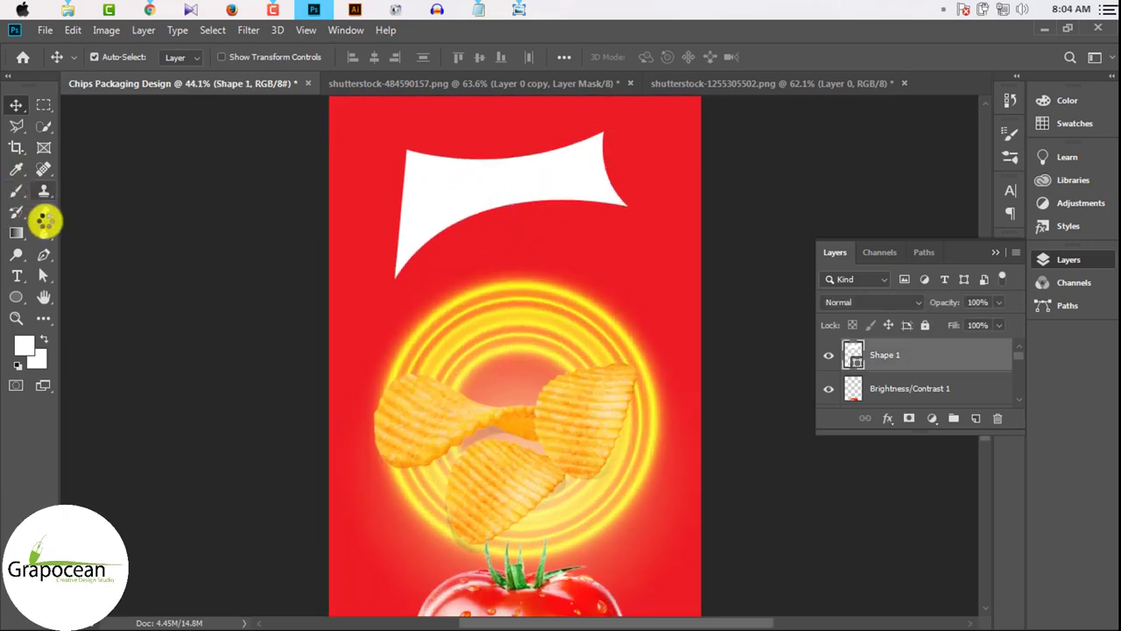
# Draw a thin curved stripe under the banner, closing the path at its start point.
pyautogui.click(400, 278)
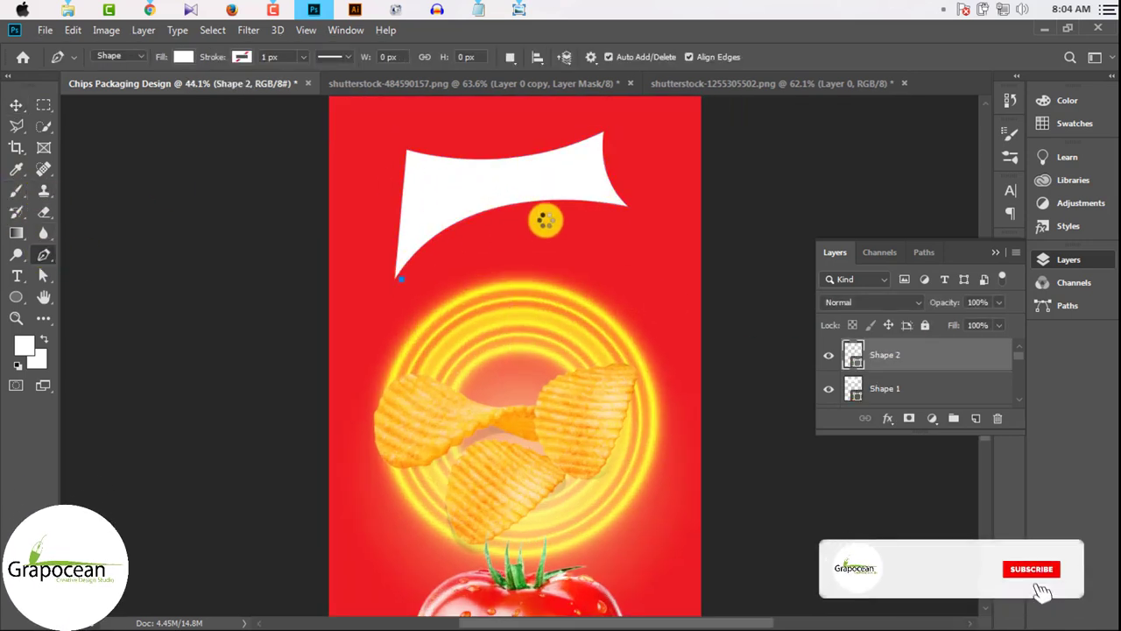
pyautogui.moveTo(781, 235); pyautogui.dragTo(793, 233)
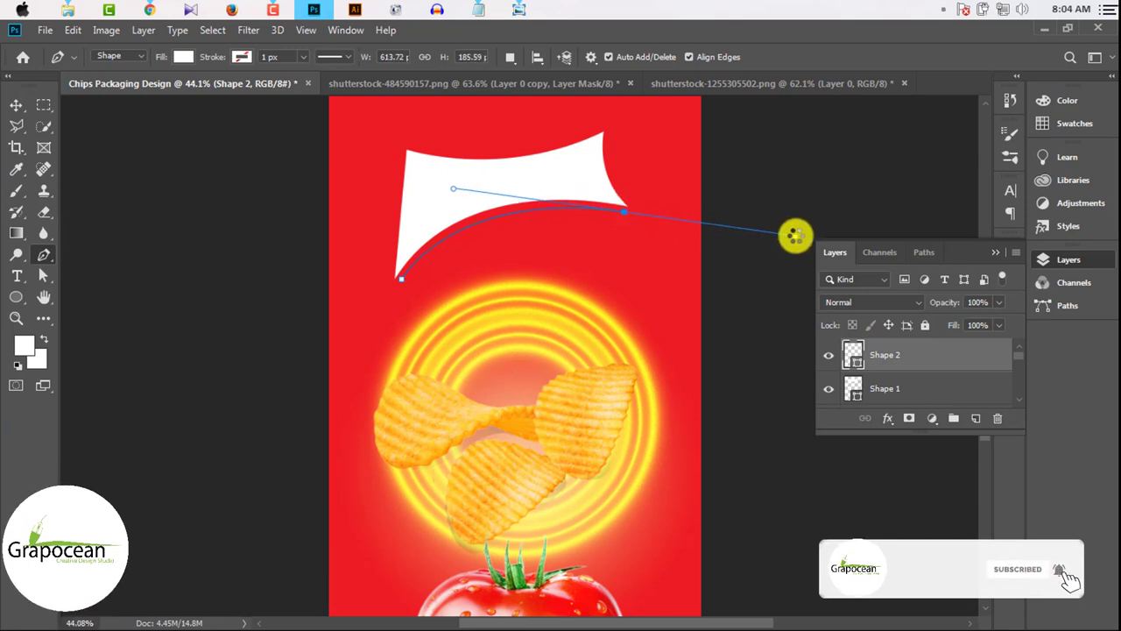
pyautogui.keyDown('alt'); pyautogui.click(624, 211); pyautogui.keyUp('alt')
pyautogui.click(401, 278)
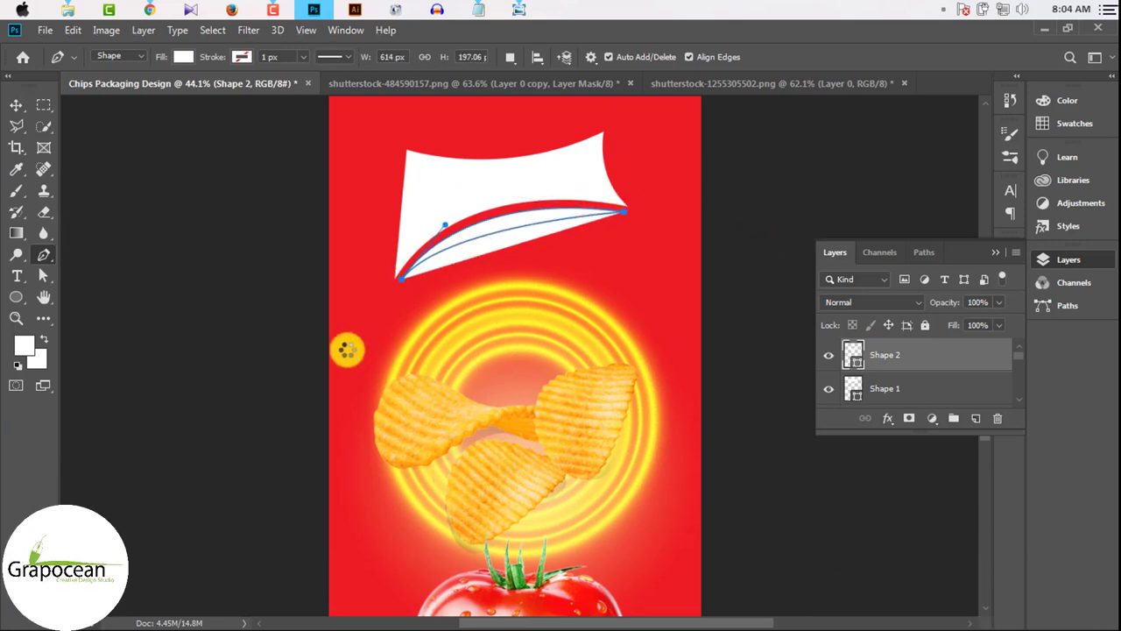
pyautogui.click(17, 105)
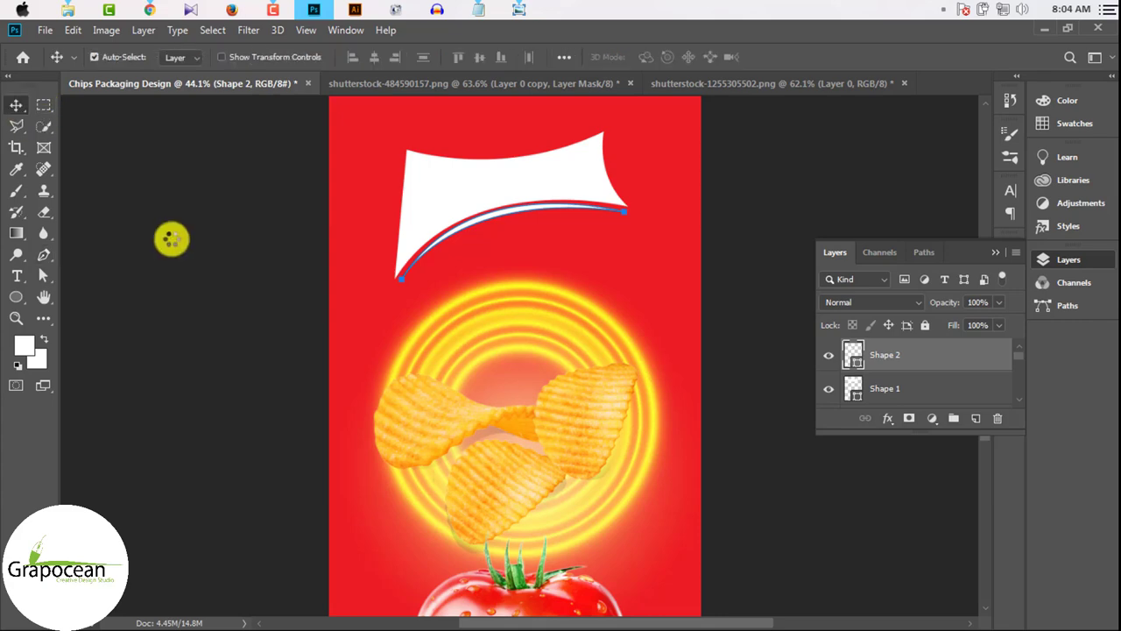
pyautogui.click(171, 239)
# Give the stripe layer (Shape 2) a Gradient Overlay layer style.
pyautogui.click(943, 351)
pyautogui.rightClick(944, 351)
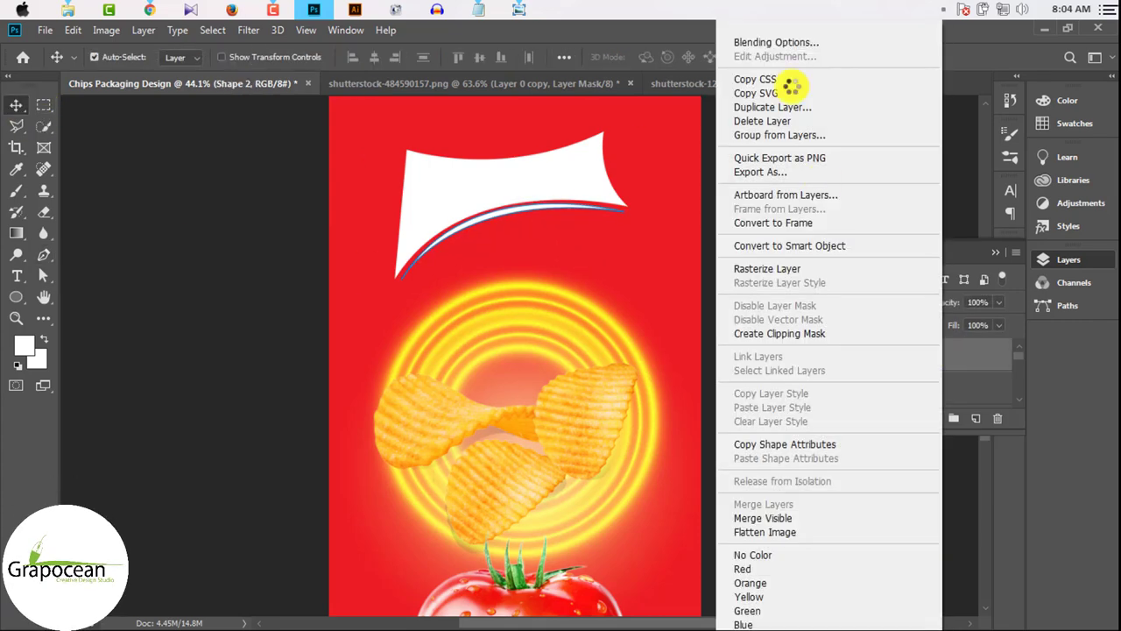
pyautogui.click(788, 21)
pyautogui.click(562, 330)
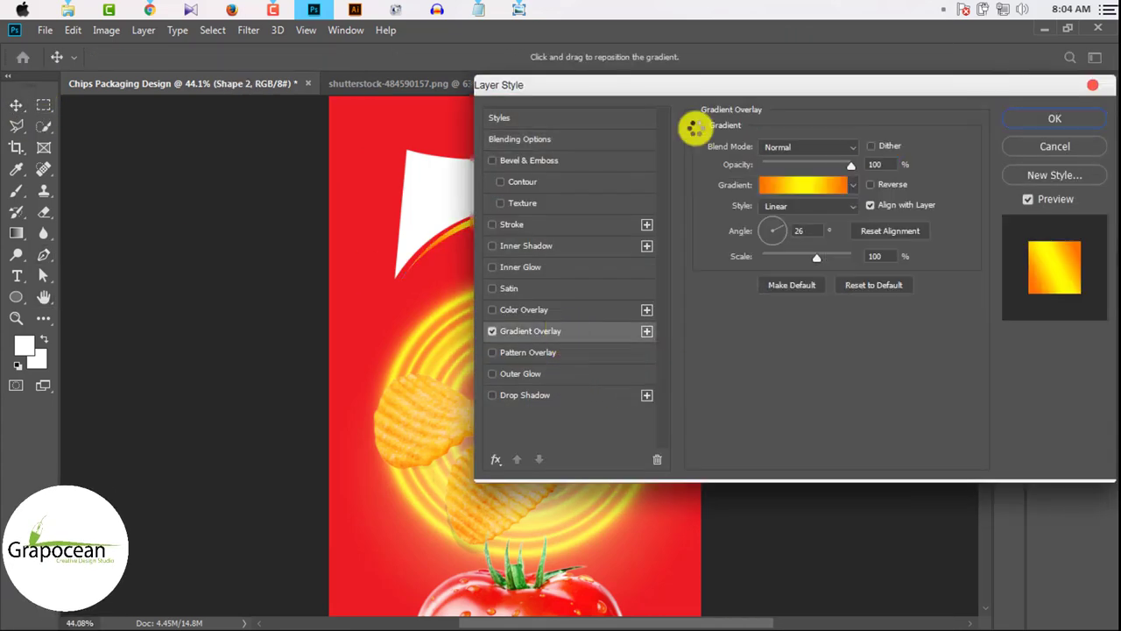
pyautogui.moveTo(693, 85); pyautogui.dragTo(543, 315)
pyautogui.press('Return')
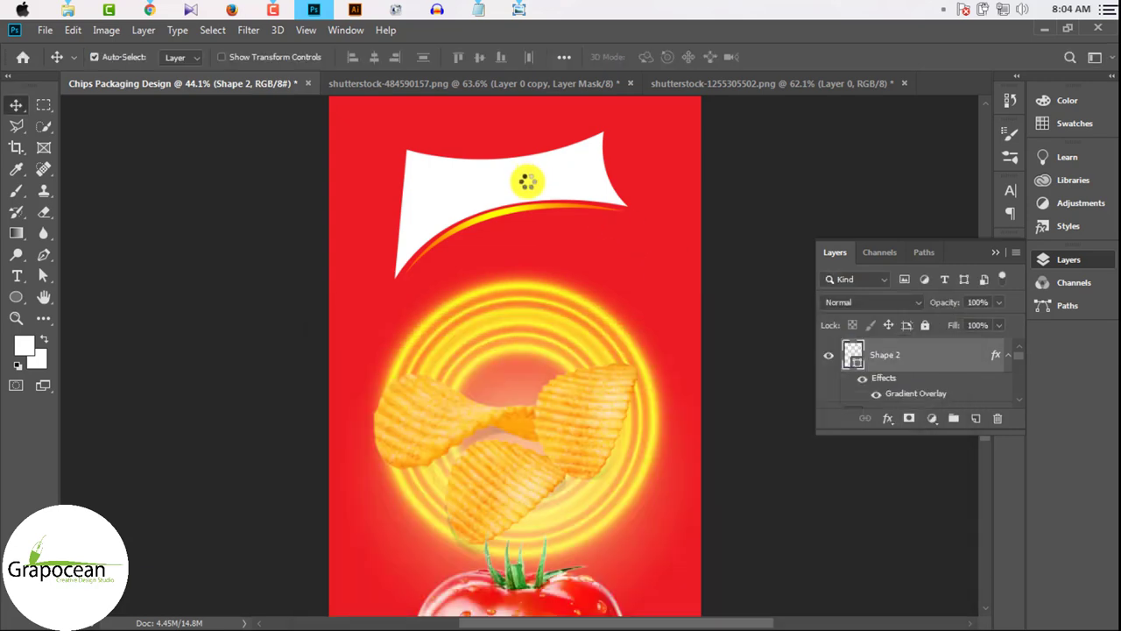
# Swap the banner's Color Overlay for a 26° orange-to-yellow Gradient Overlay.
pyautogui.rightClick(931, 380)
pyautogui.click(771, 41)
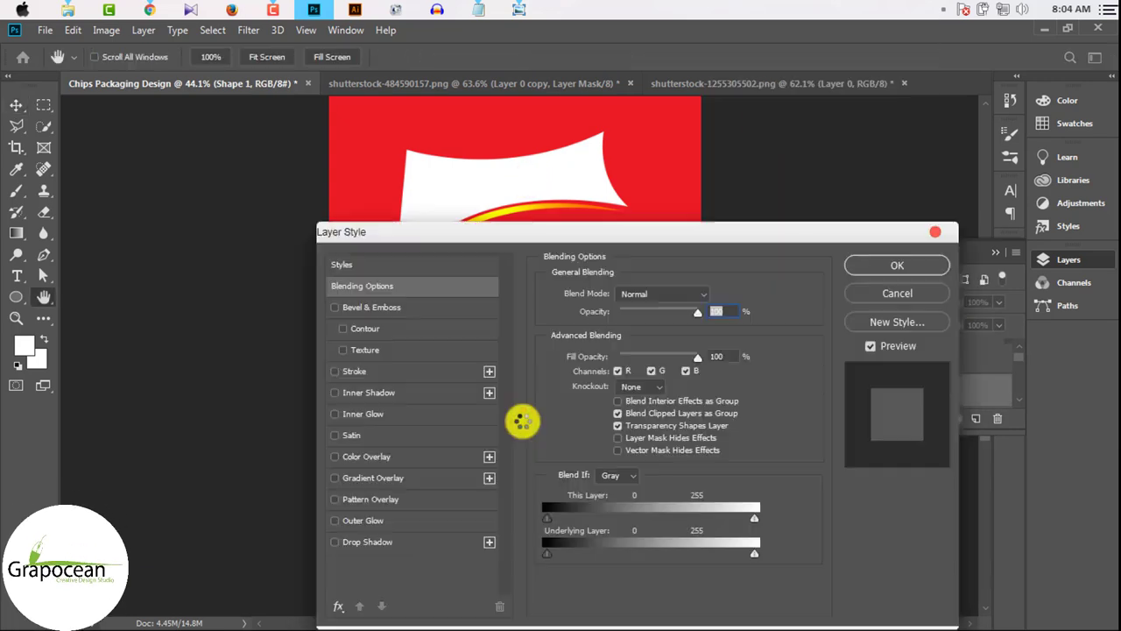
pyautogui.click(406, 455)
pyautogui.click(335, 456)
pyautogui.click(385, 478)
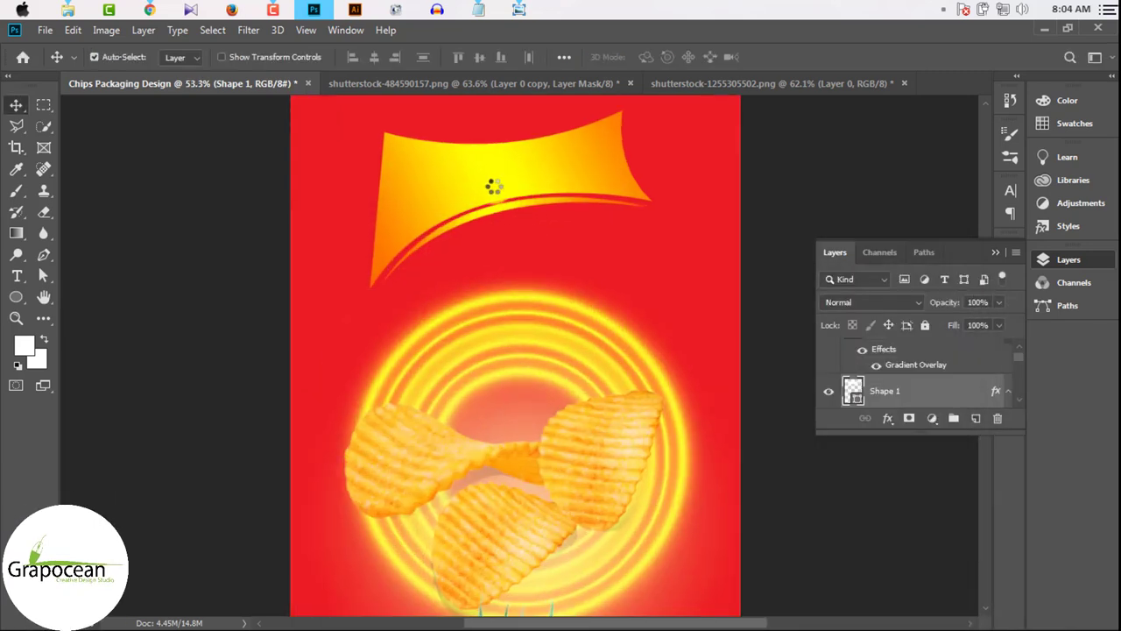
pyautogui.scroll(2, 493, 187)
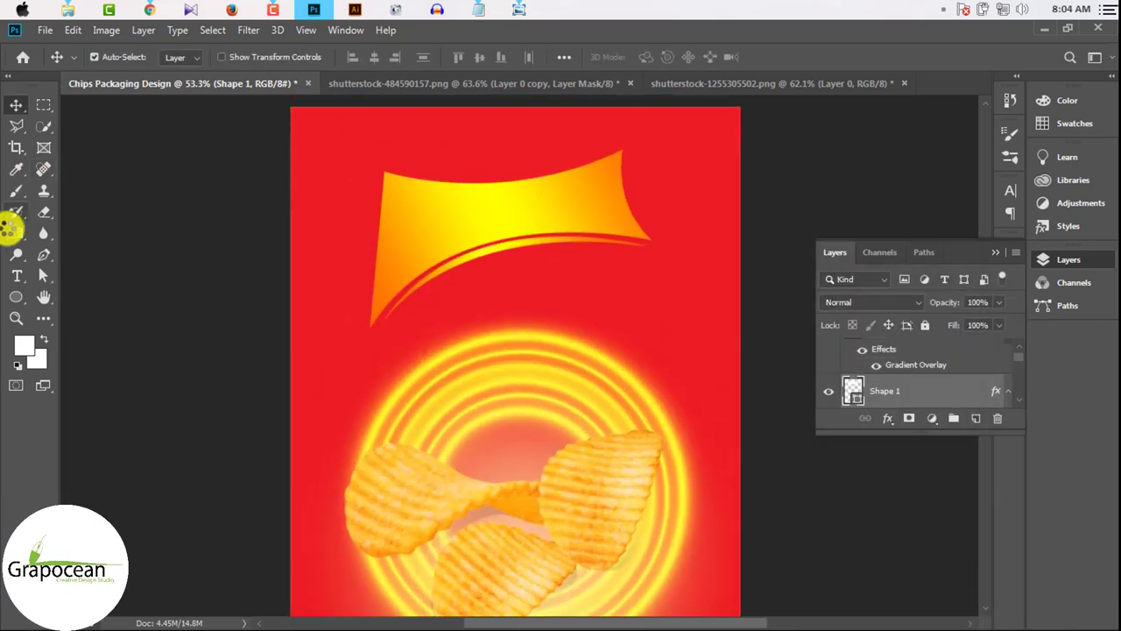
# Draw a thin curved stripe hugging the banner's top edge on a new layer.
pyautogui.click(43, 254)
pyautogui.scroll(2, 915, 367)
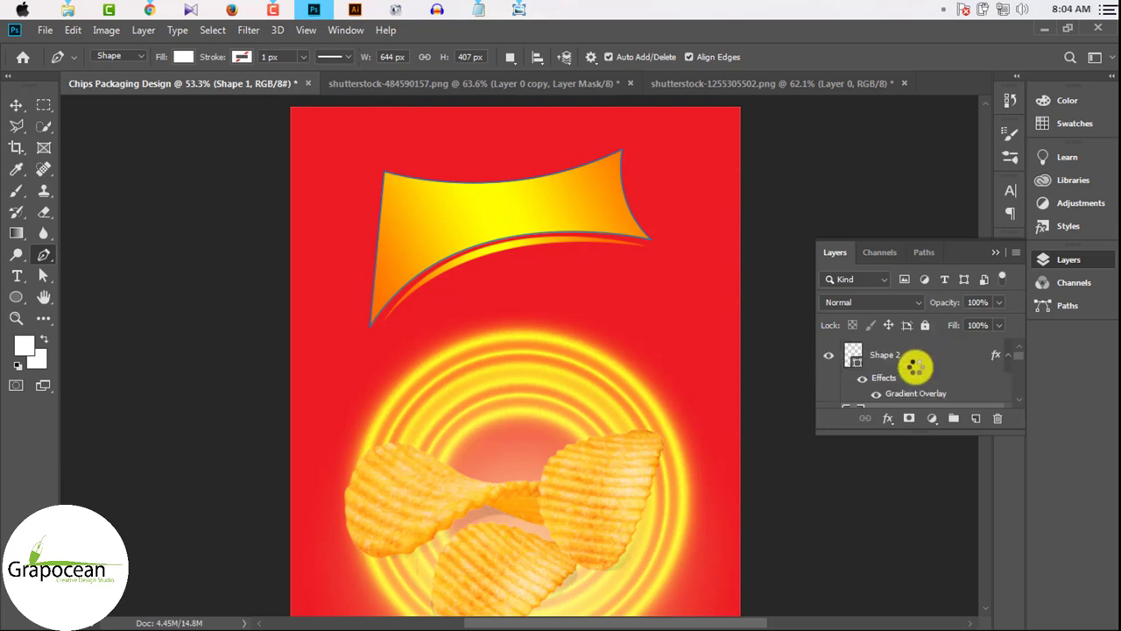
pyautogui.click(896, 366)
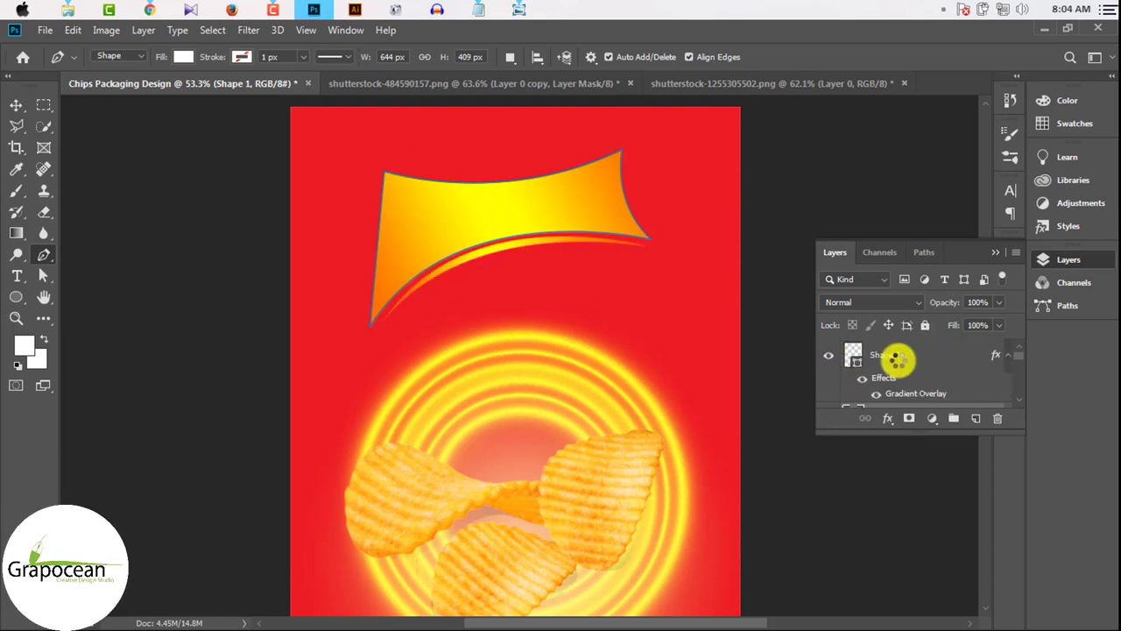
pyautogui.click(974, 416)
pyautogui.click(383, 166)
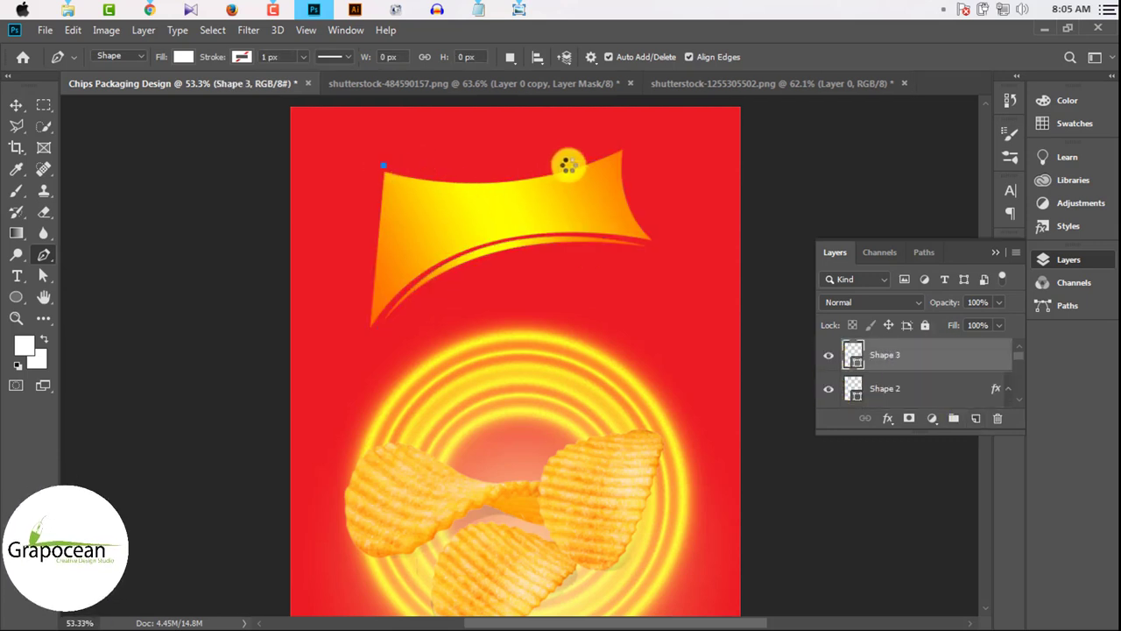
pyautogui.moveTo(727, 103)
pyautogui.mouseDown()
pyautogui.moveTo(750, 129)
pyautogui.moveTo(724, 106)
pyautogui.mouseUp()
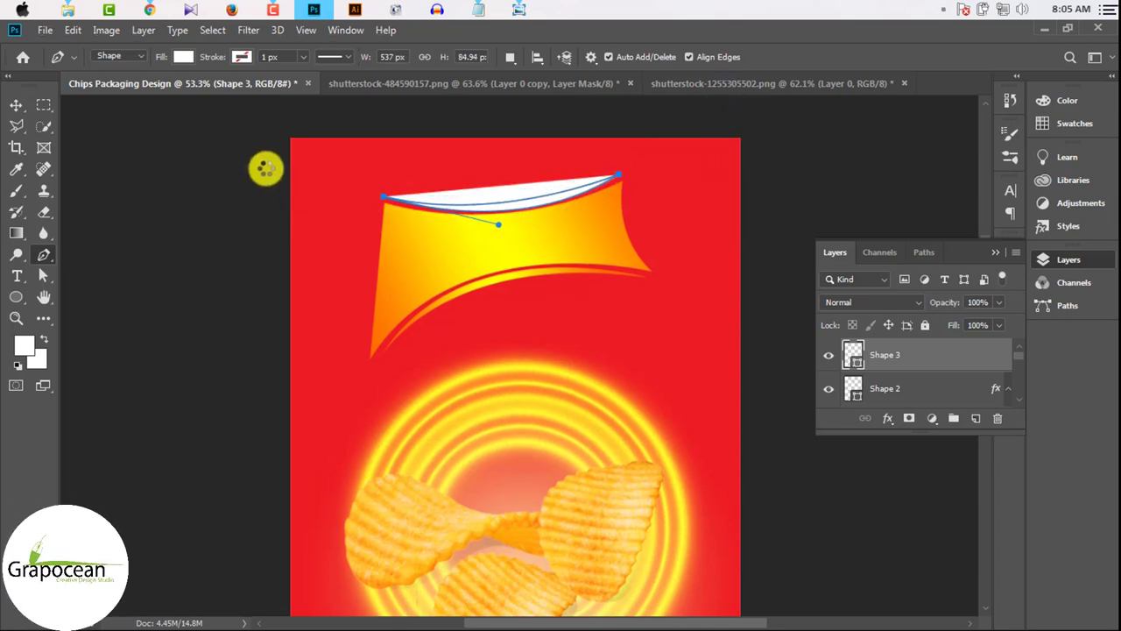
pyautogui.click(18, 105)
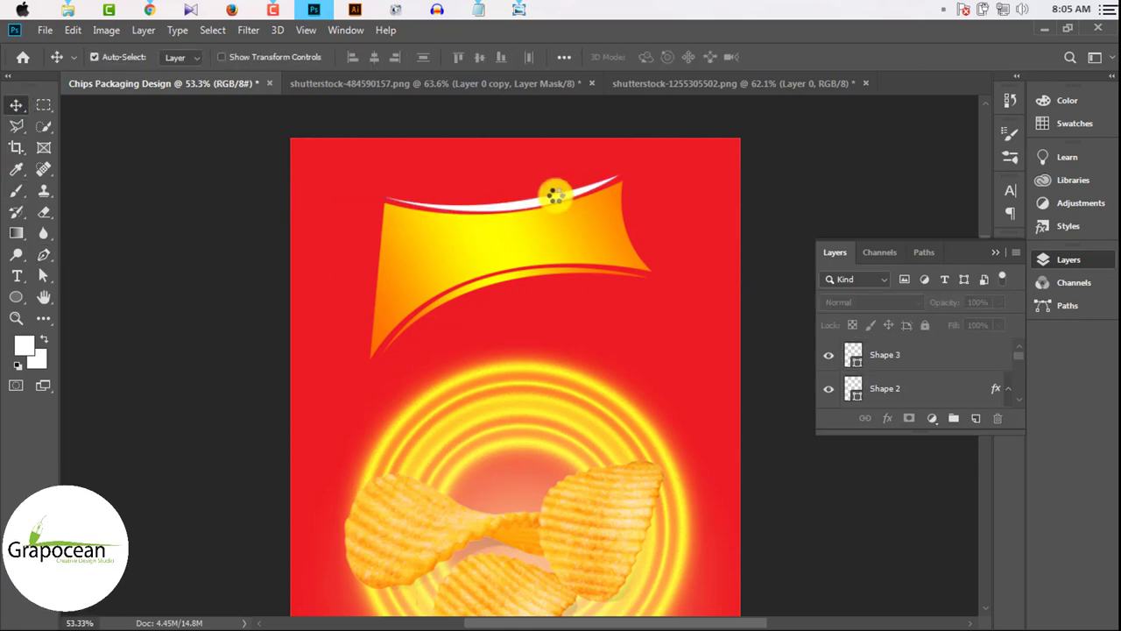
# Turn off Color Overlay and apply a Gradient Overlay to the top stripe (Shape 3).
pyautogui.rightClick(863, 351)
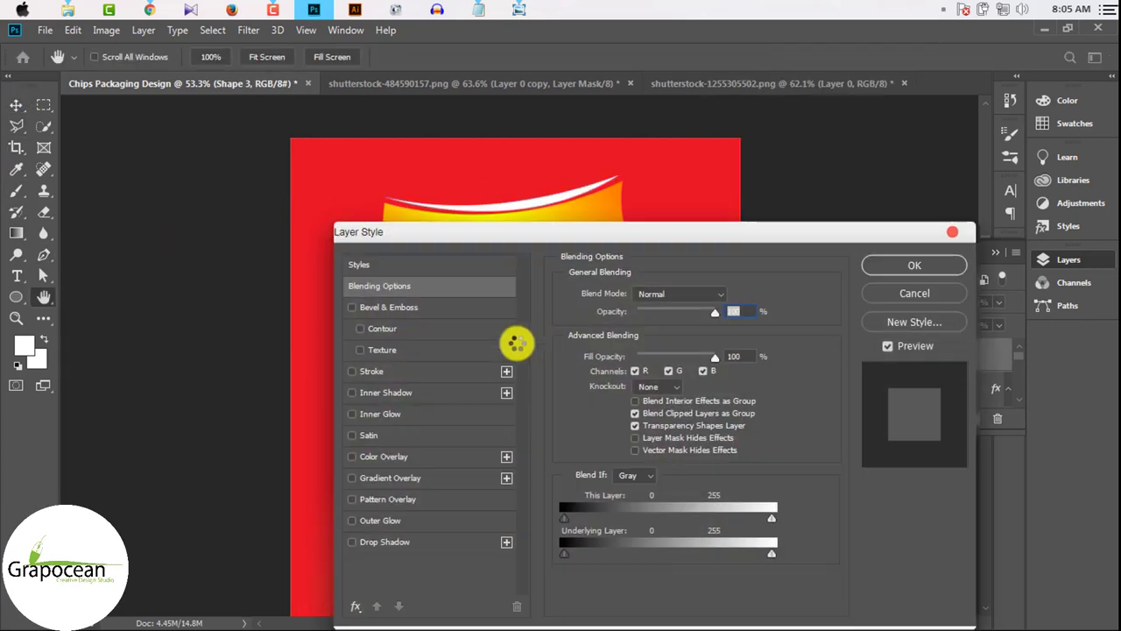
pyautogui.click(416, 456)
pyautogui.click(351, 456)
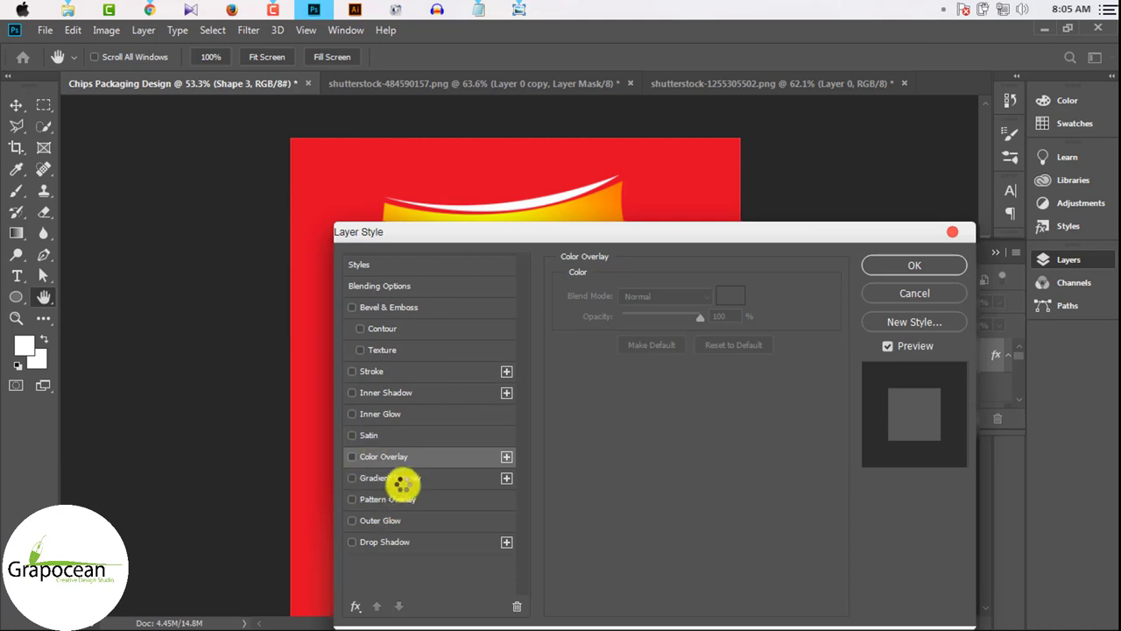
pyautogui.click(403, 479)
pyautogui.click(893, 268)
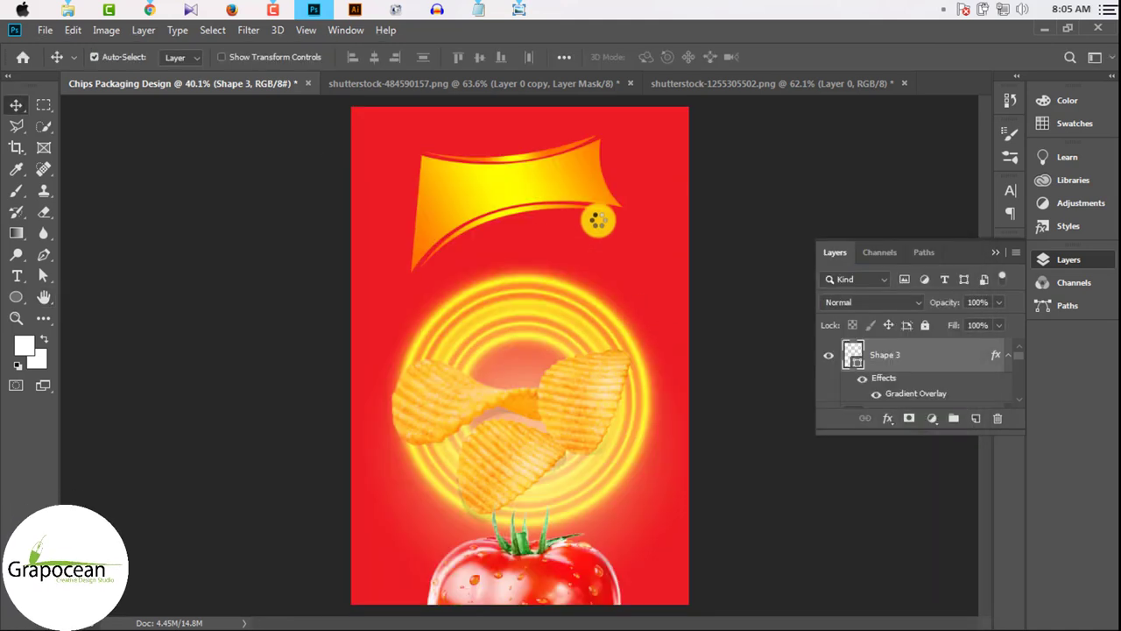
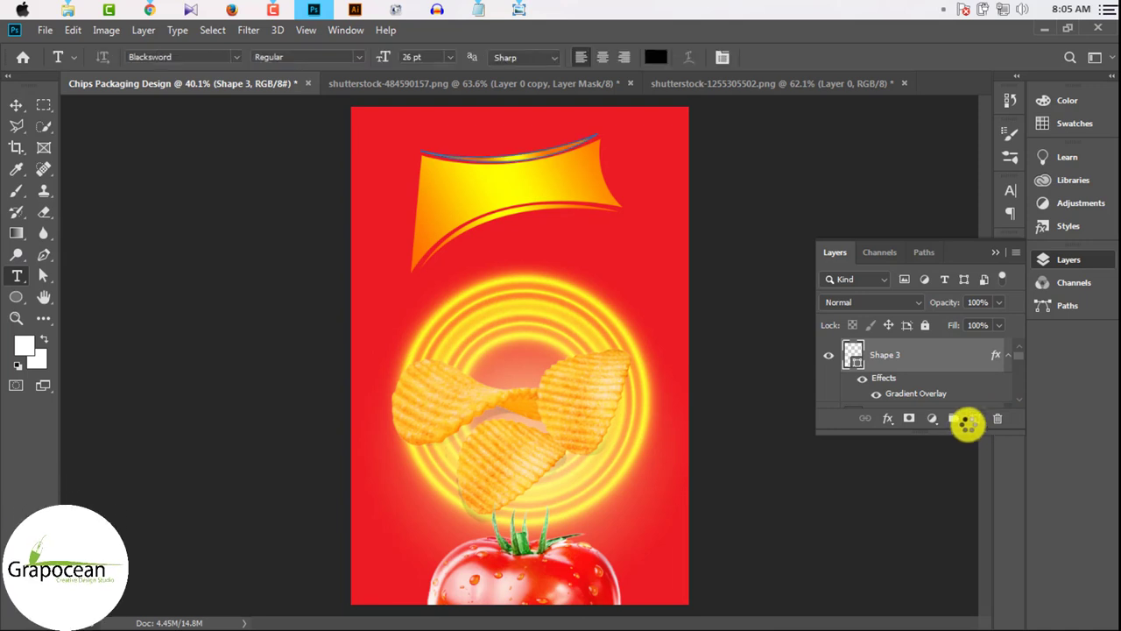
# Type 'Chips' on a new layer beside the banner and colour it white (#ffffff).
pyautogui.click(976, 418)
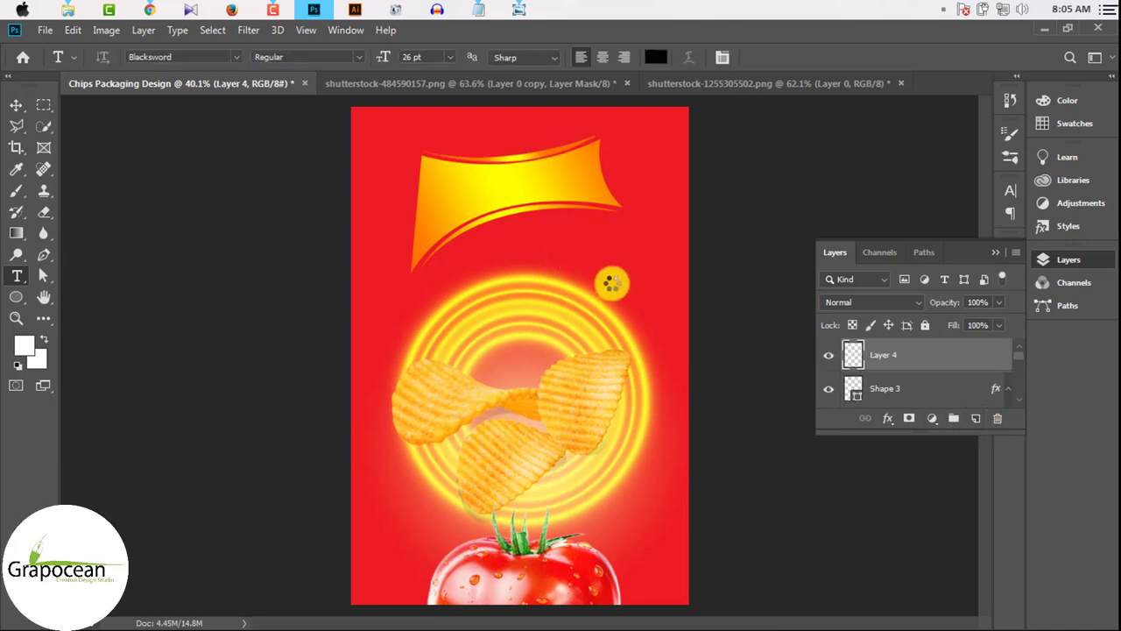
pyautogui.click(565, 252)
pyautogui.press('BackSpace')
pyautogui.write('C')
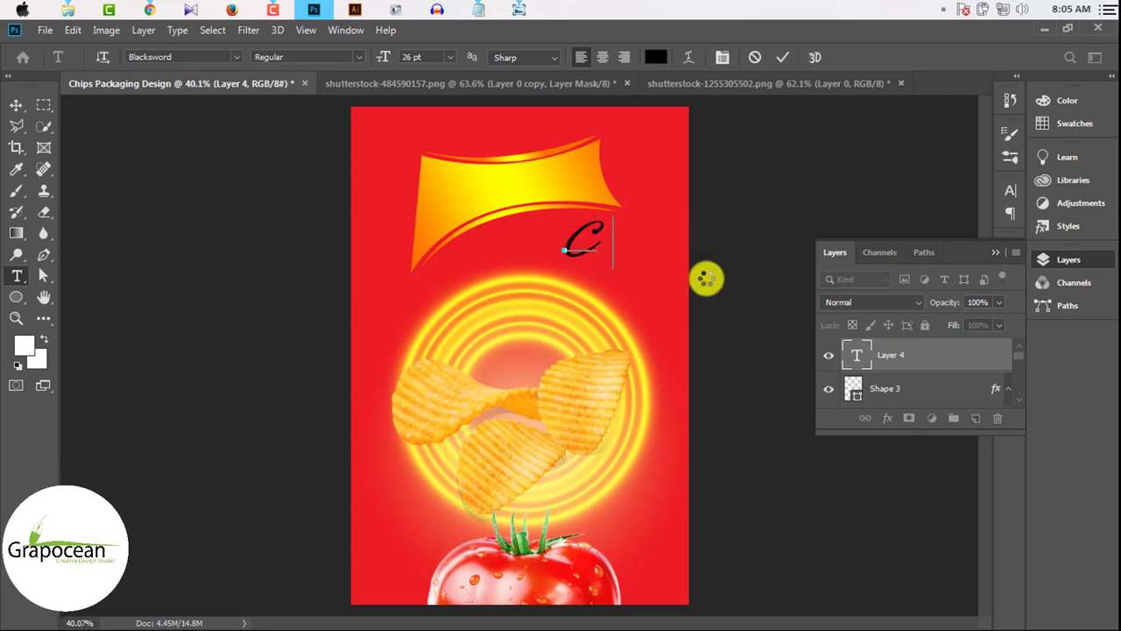
pyautogui.write('hips')
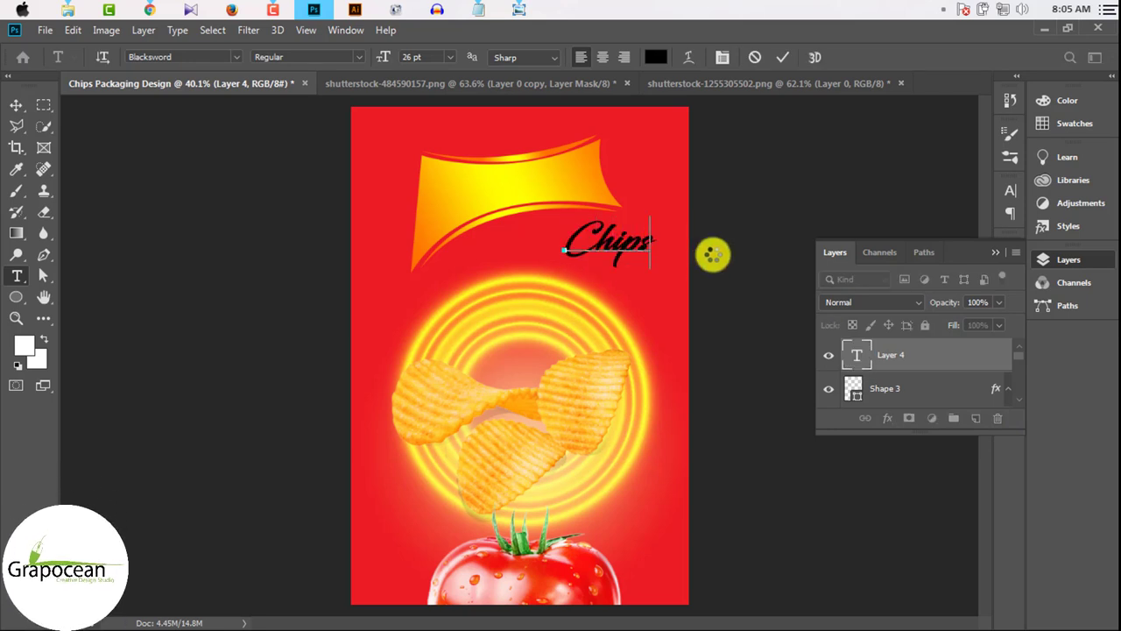
pyautogui.doubleClick(648, 243)
pyautogui.click(655, 57)
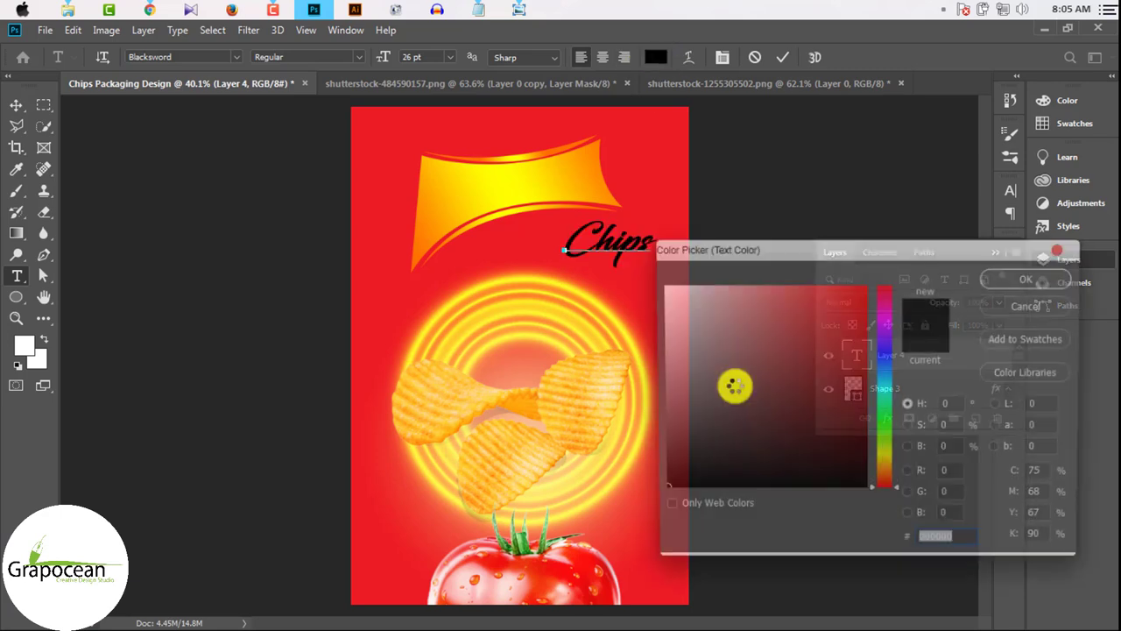
pyautogui.write('ffffff')
pyautogui.click(1031, 278)
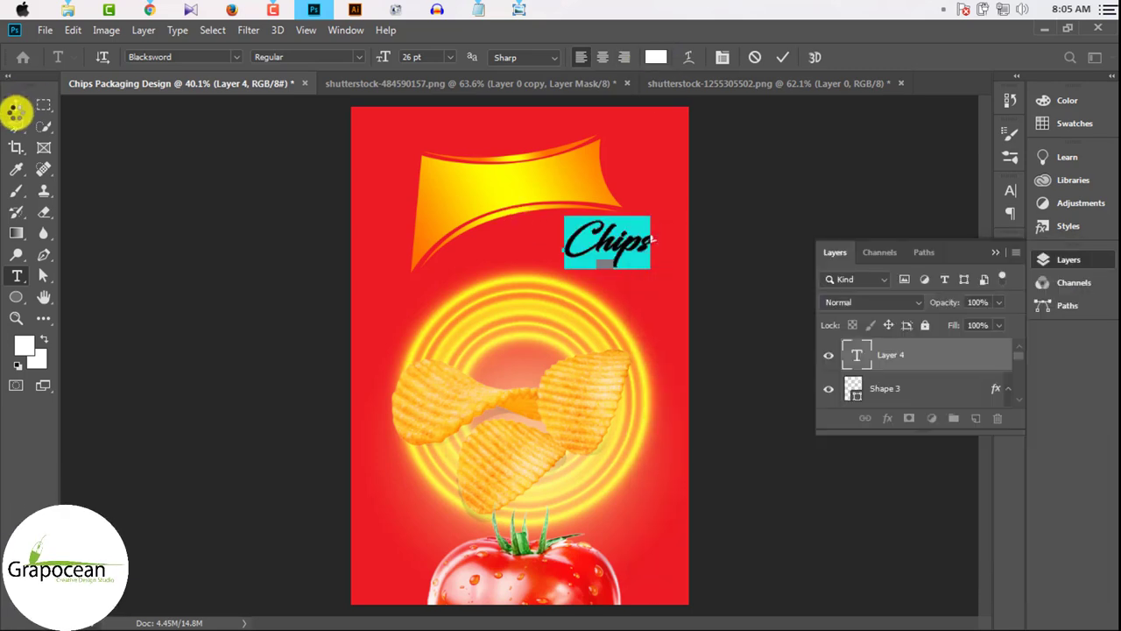
# Move the Chips text onto the yellow banner and scale it up to about 202%.
pyautogui.click(16, 105)
pyautogui.moveTo(542, 203)
pyautogui.mouseDown()
pyautogui.moveTo(513, 205)
pyautogui.moveTo(627, 250)
pyautogui.moveTo(616, 242)
pyautogui.mouseUp()
pyautogui.hotkey('ctrl', 't')
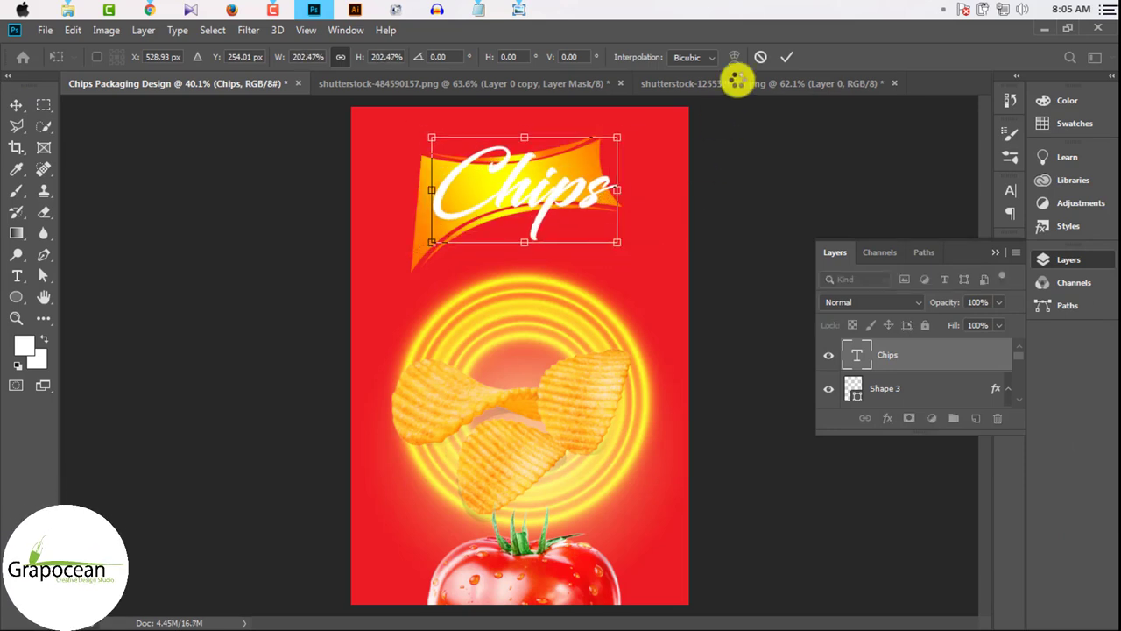
# Commit the enlarged title, duplicate the Chips layer and make the copy black with Color Overlay.
pyautogui.press('Return')
pyautogui.scroll(3, 546, 213)
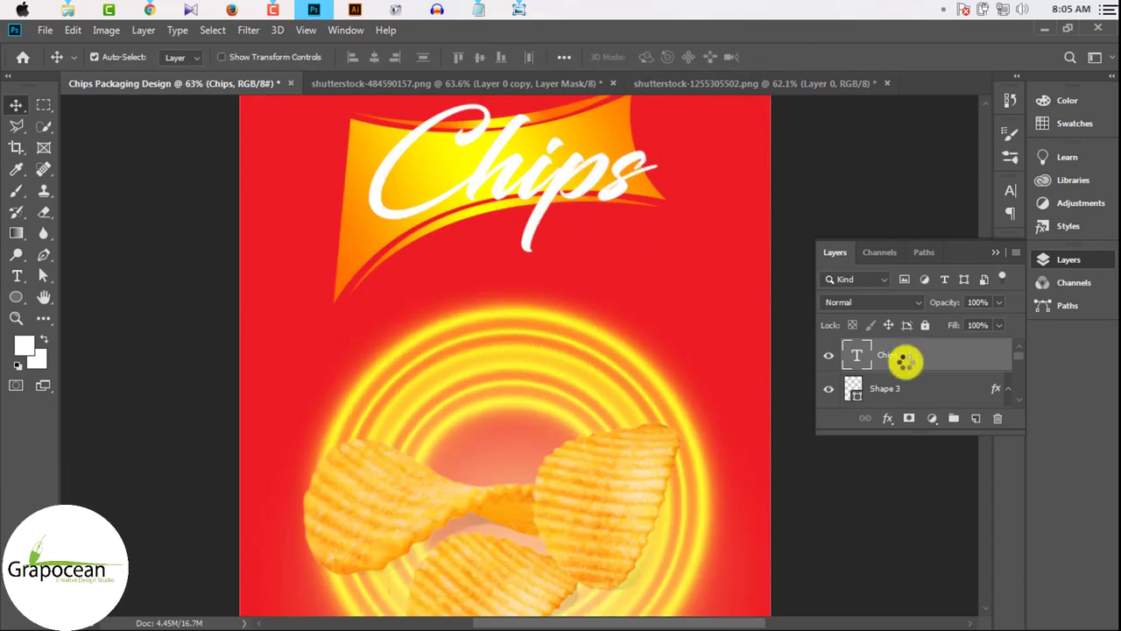
pyautogui.moveTo(926, 357); pyautogui.dragTo(975, 418)
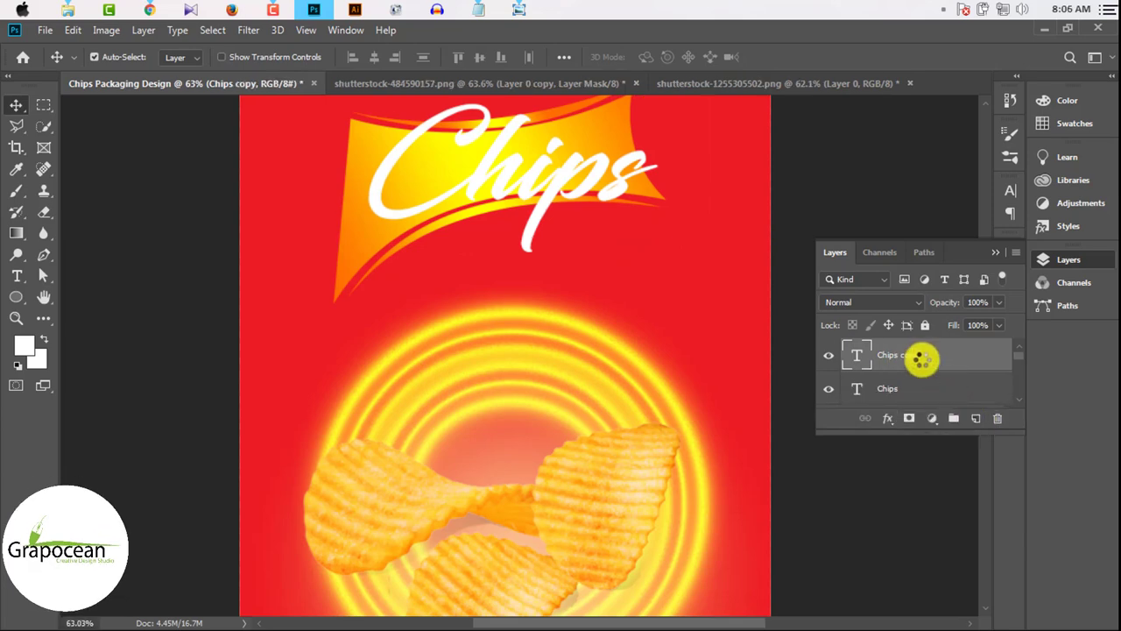
pyautogui.rightClick(919, 357)
pyautogui.click(786, 41)
pyautogui.click(379, 455)
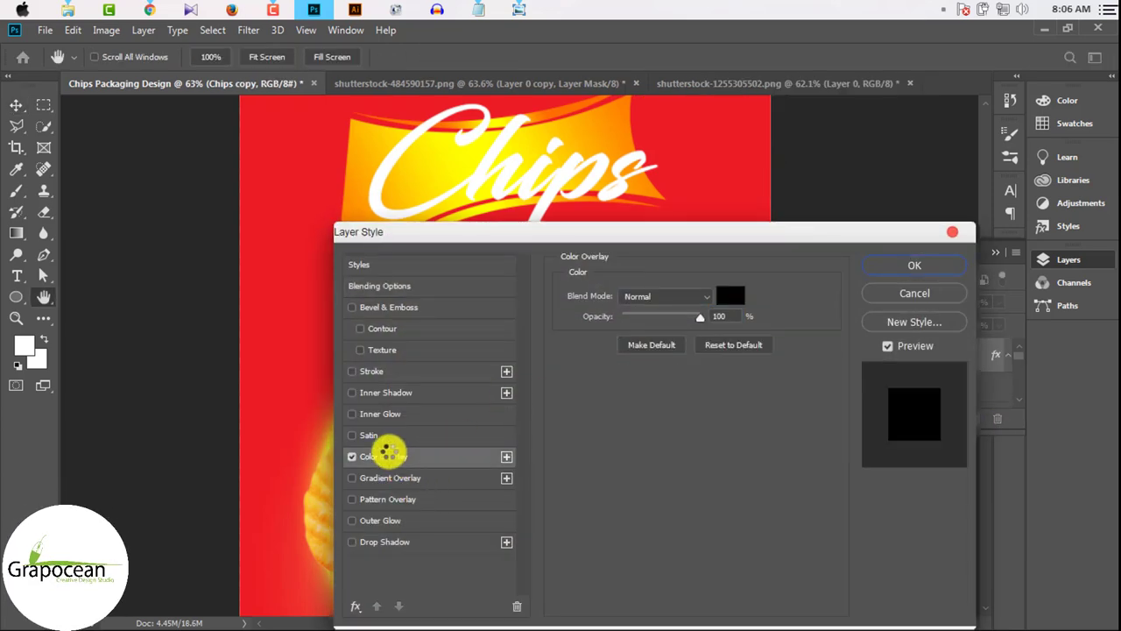
pyautogui.click(928, 263)
# Place the black copy below the white title and skew it into a slanted shadow.
pyautogui.moveTo(963, 355)
pyautogui.mouseDown()
pyautogui.moveTo(952, 435)
pyautogui.moveTo(940, 350)
pyautogui.mouseUp()
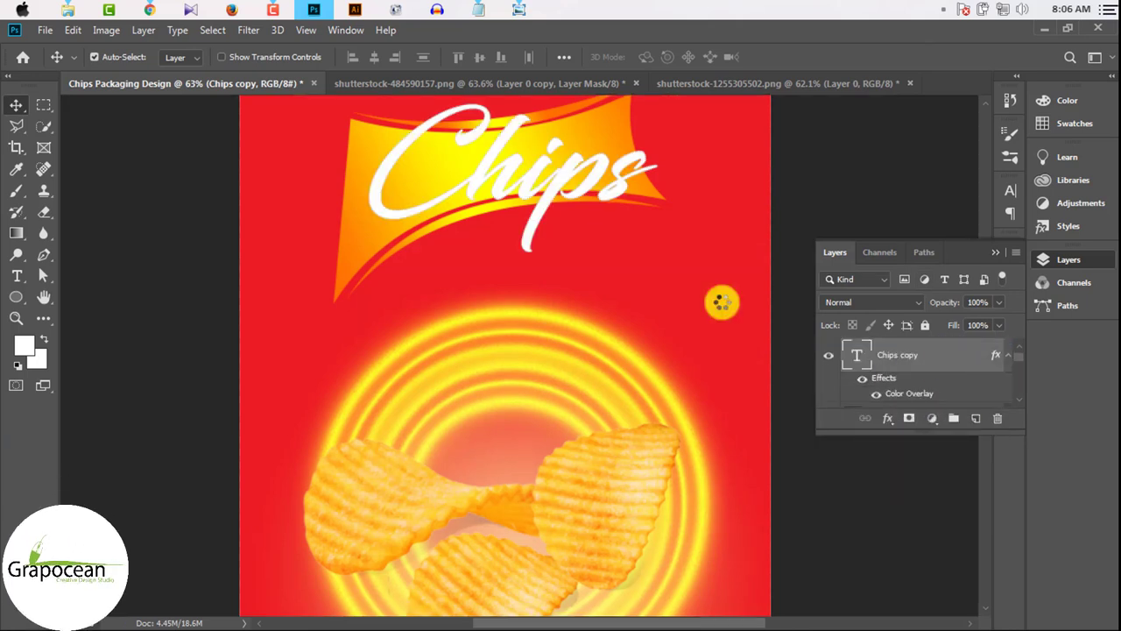
pyautogui.hotkey('ctrl', 't')
pyautogui.moveTo(367, 254); pyautogui.dragTo(350, 251)
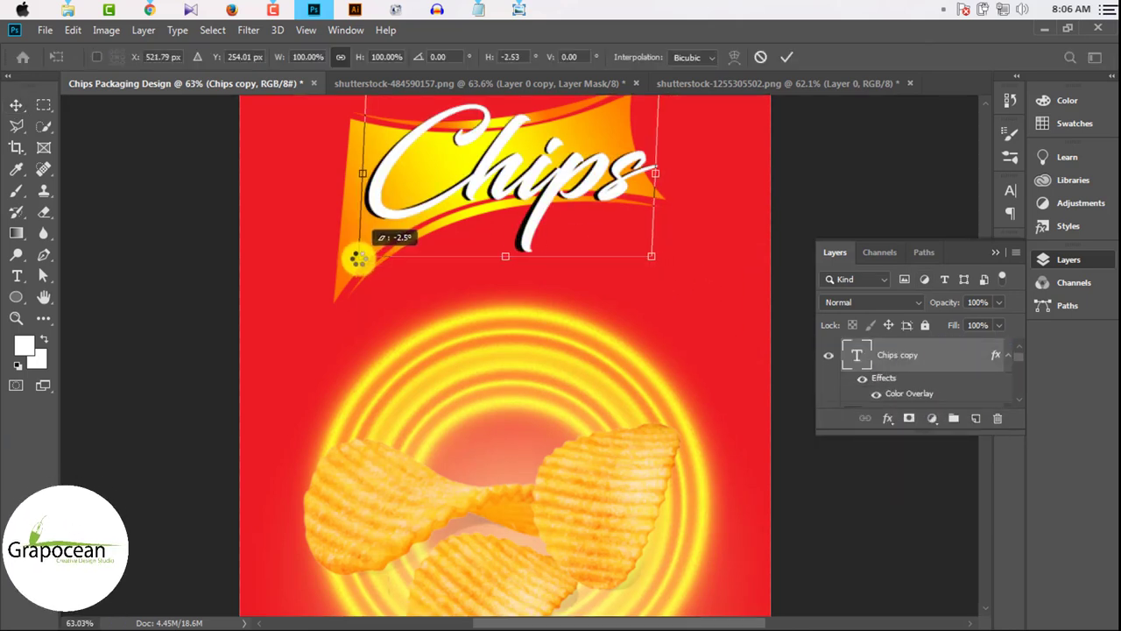
pyautogui.scroll(-2, 552, 259)
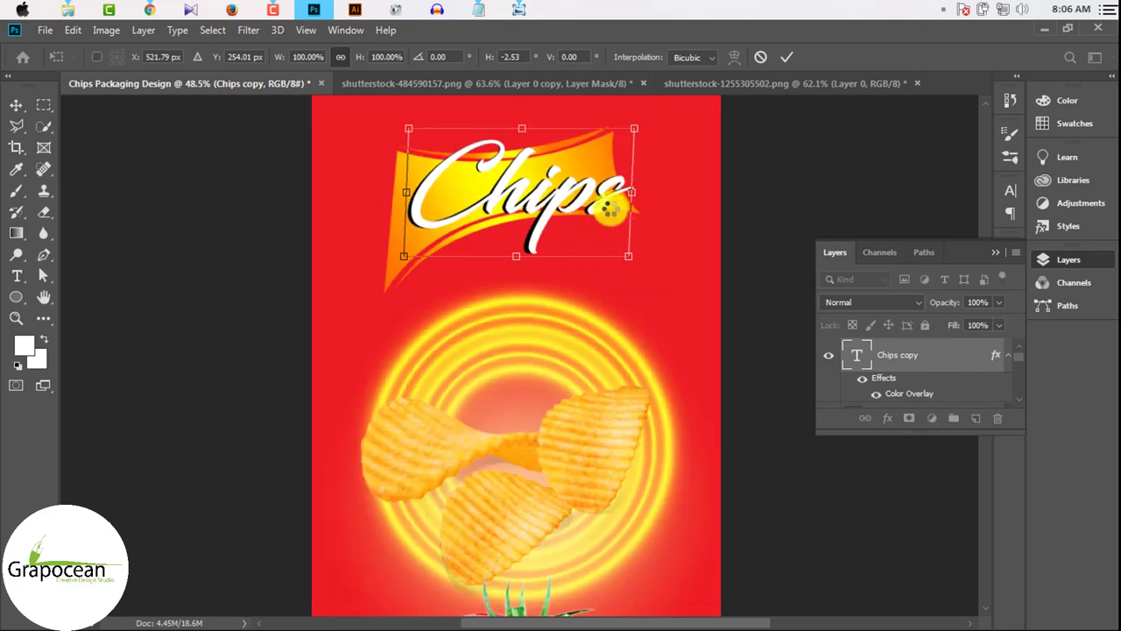
pyautogui.click(786, 57)
# Convert the shadow copy to a smart object and soften it with Gaussian Blur.
pyautogui.click(256, 31)
pyautogui.moveTo(256, 207)
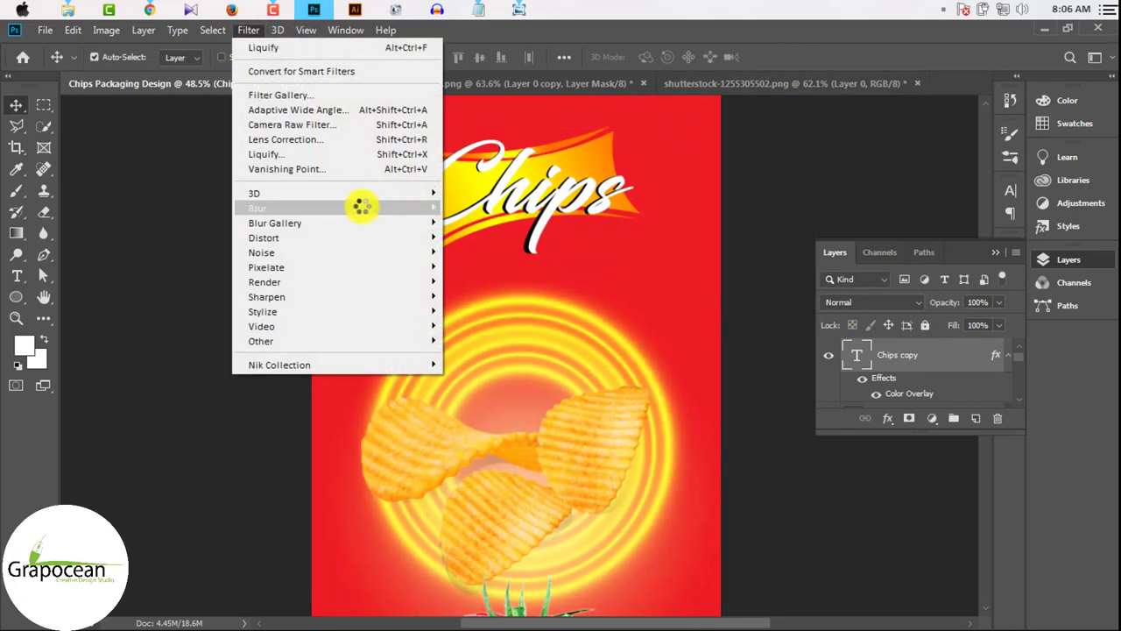
pyautogui.click(513, 268)
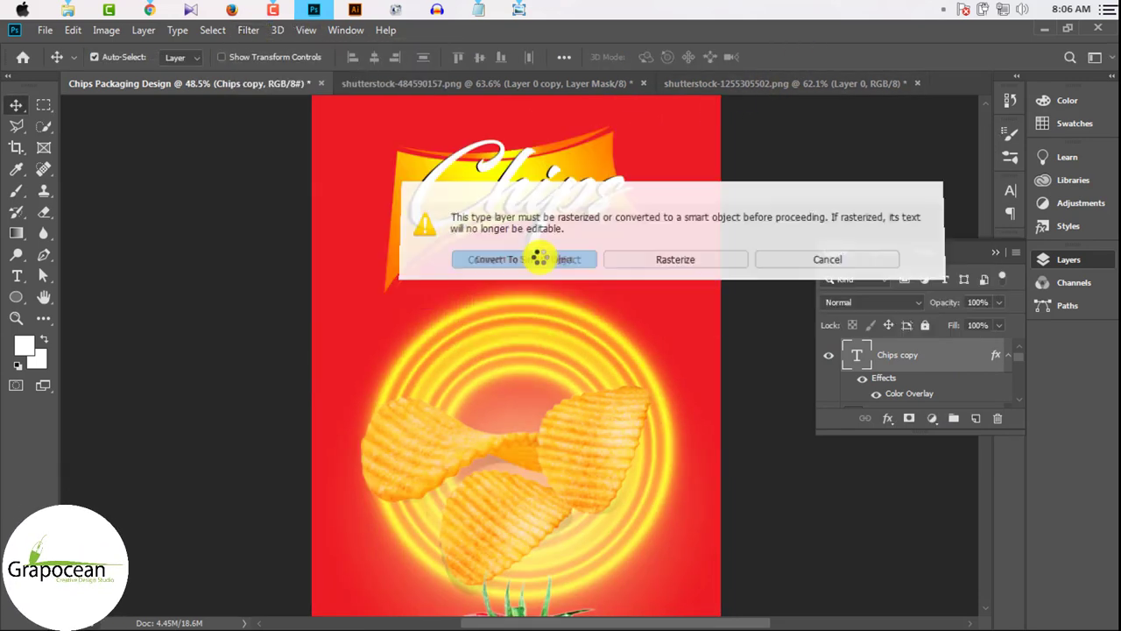
pyautogui.click(534, 258)
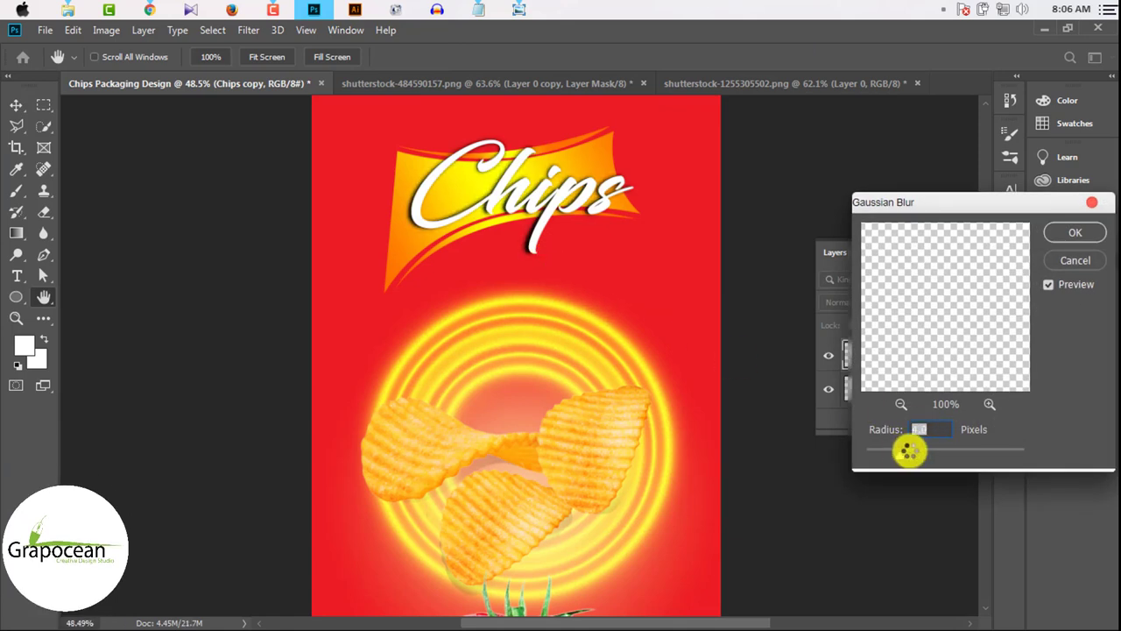
pyautogui.moveTo(900, 451); pyautogui.dragTo(913, 453)
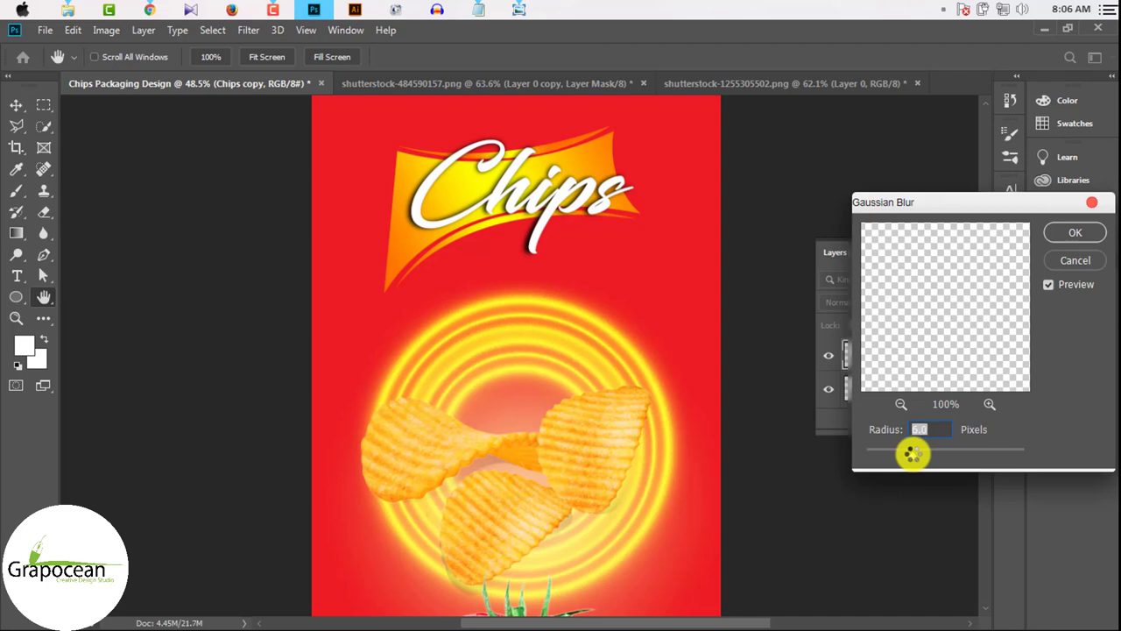
pyautogui.click(1094, 233)
pyautogui.press('v')
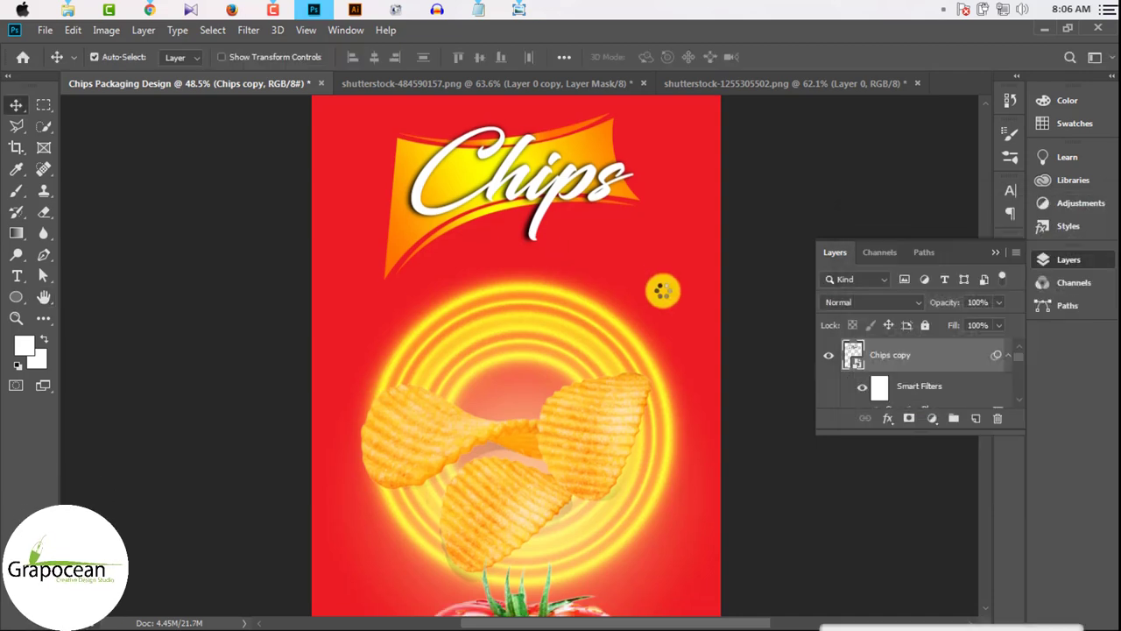
pyautogui.scroll(-2, 653, 294)
pyautogui.scroll(2, 523, 263)
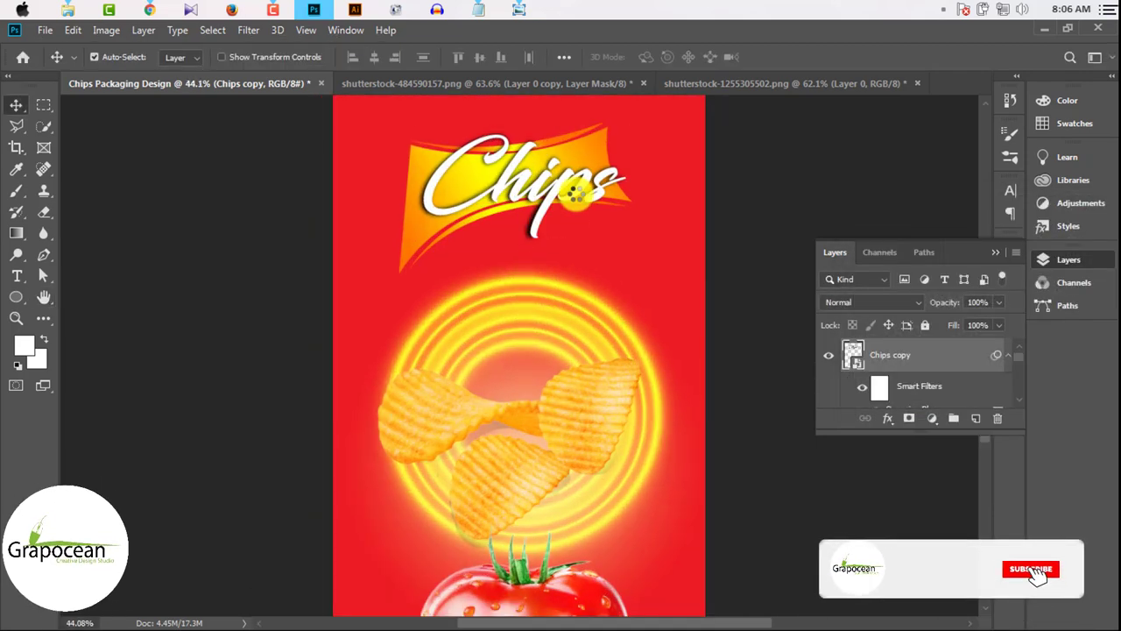
pyautogui.hotkey('ctrl', 't')
# Enlarge the blurred black shadow slightly.
pyautogui.click(570, 267)
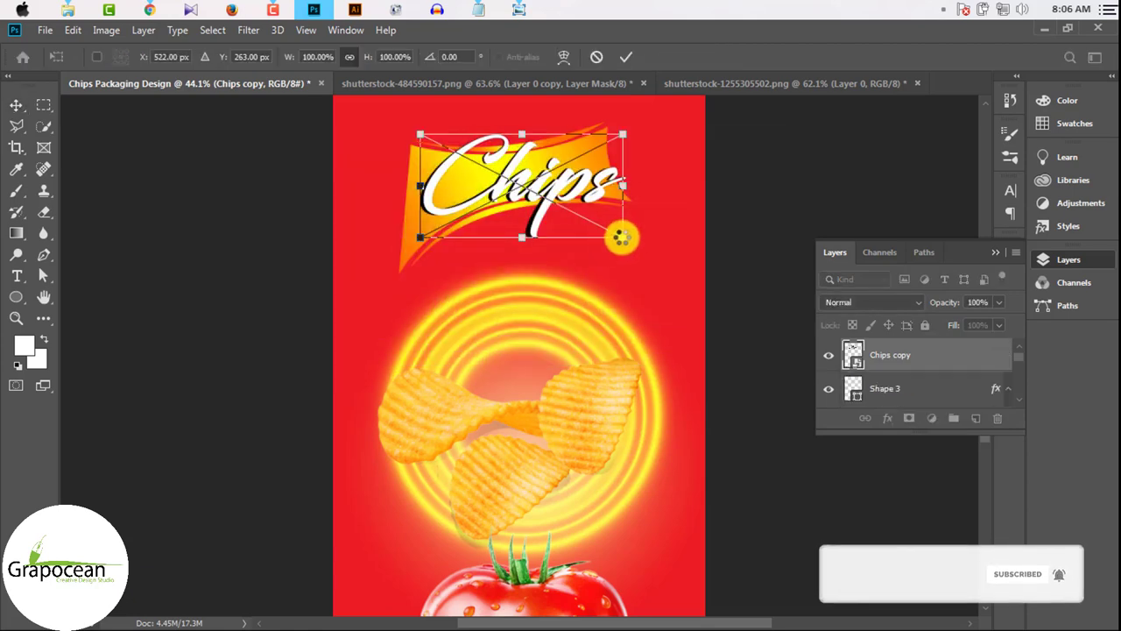
pyautogui.moveTo(620, 236); pyautogui.dragTo(623, 240)
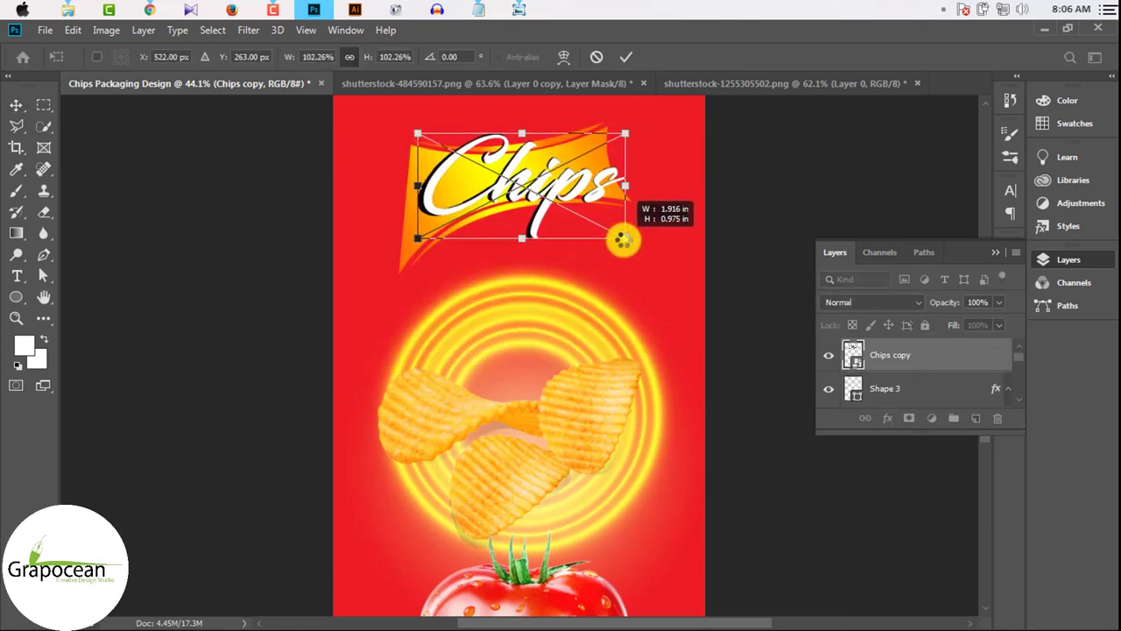
pyautogui.click(621, 58)
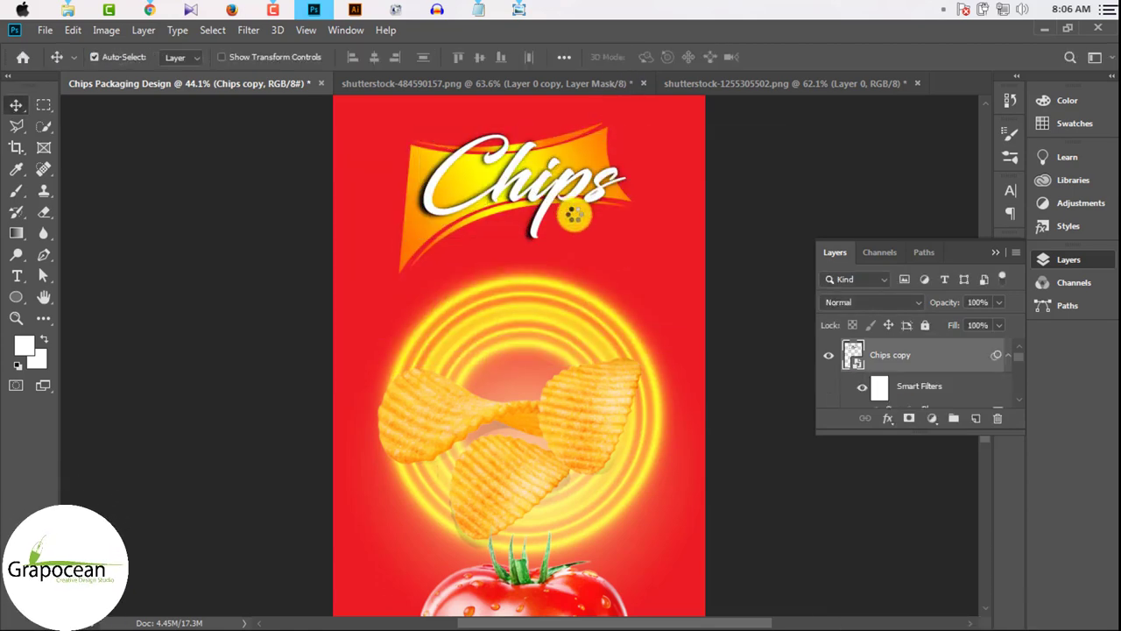
pyautogui.scroll(2, 572, 224)
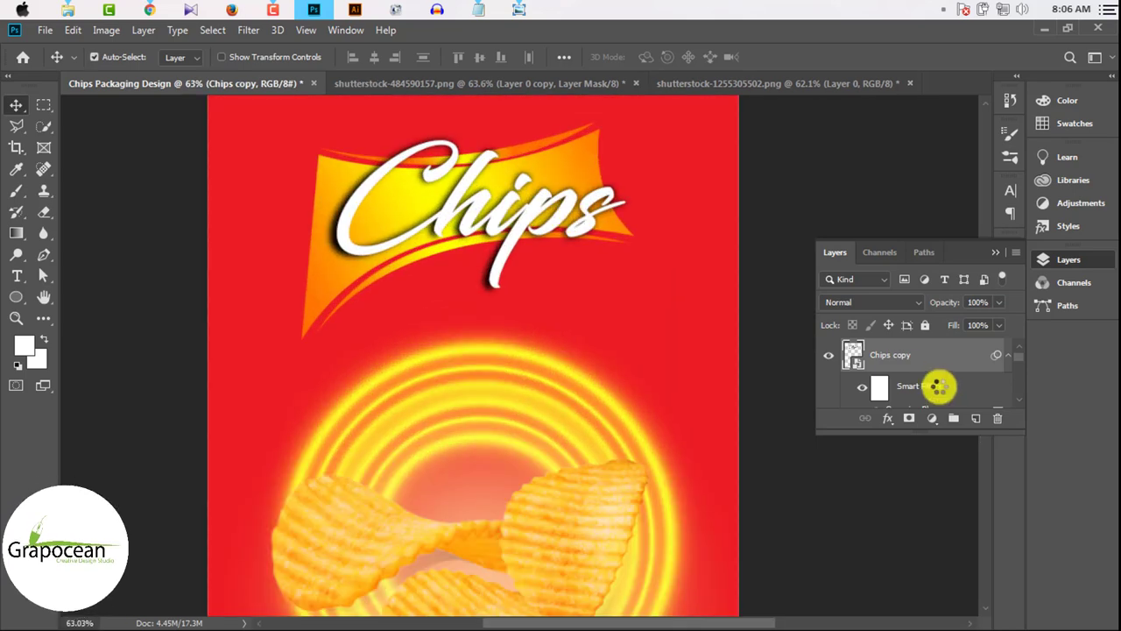
pyautogui.scroll(1, 929, 368)
# Select the Chips title with its shadow and enlarge both together to about 122%.
pyautogui.keyDown('shift'); pyautogui.click(925, 355); pyautogui.keyUp('shift')
pyautogui.hotkey('ctrl', 't')
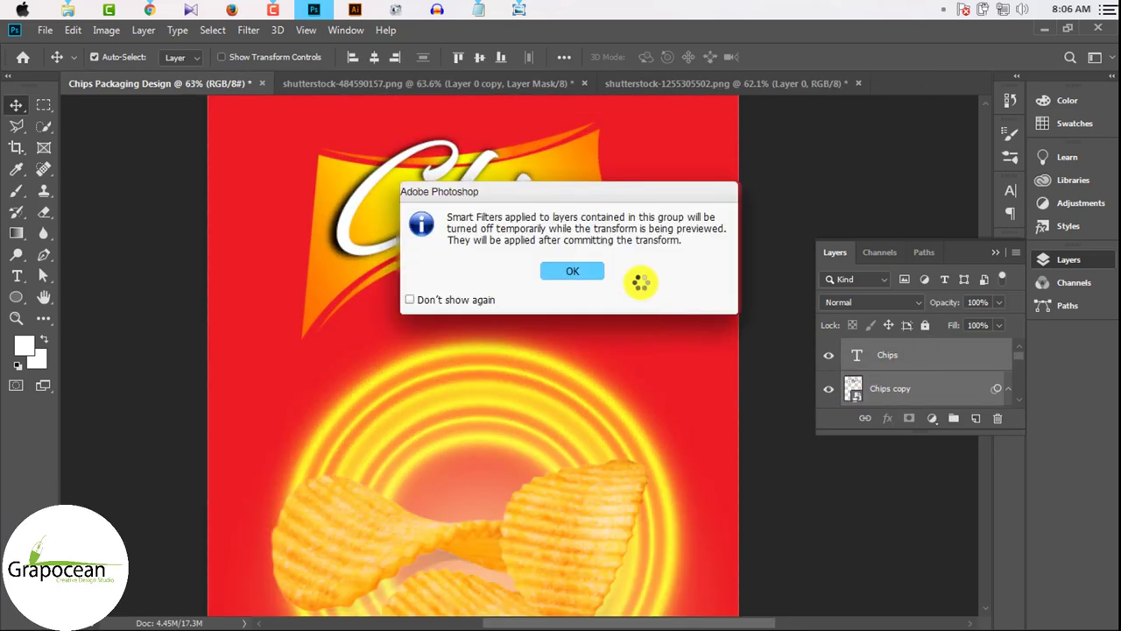
pyautogui.click(572, 273)
pyautogui.moveTo(633, 297); pyautogui.dragTo(679, 327)
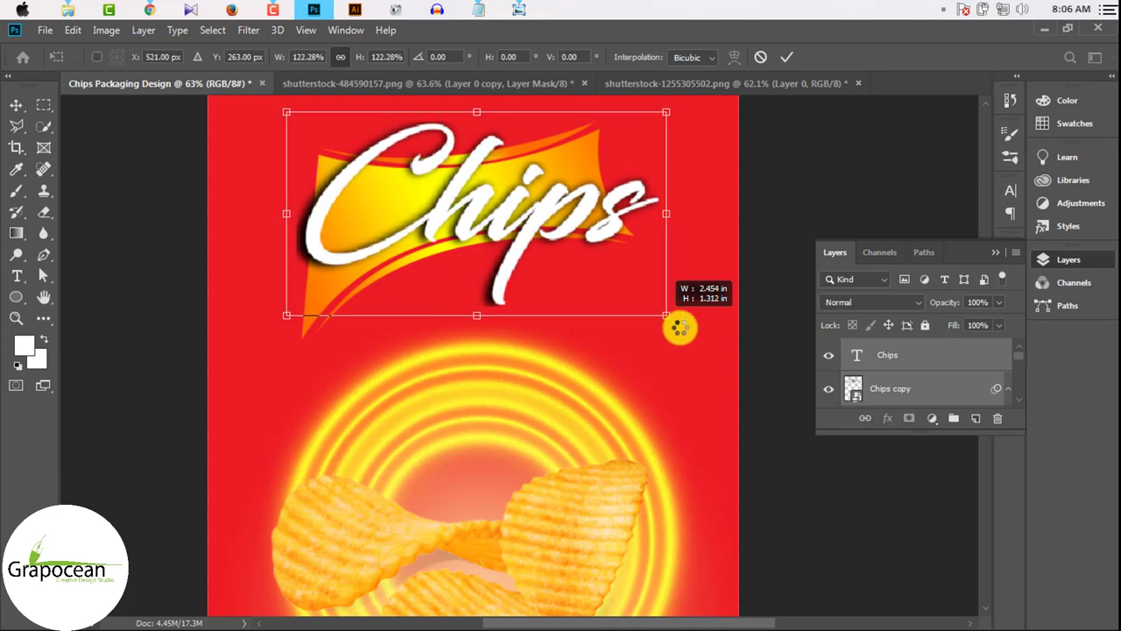
pyautogui.click(787, 57)
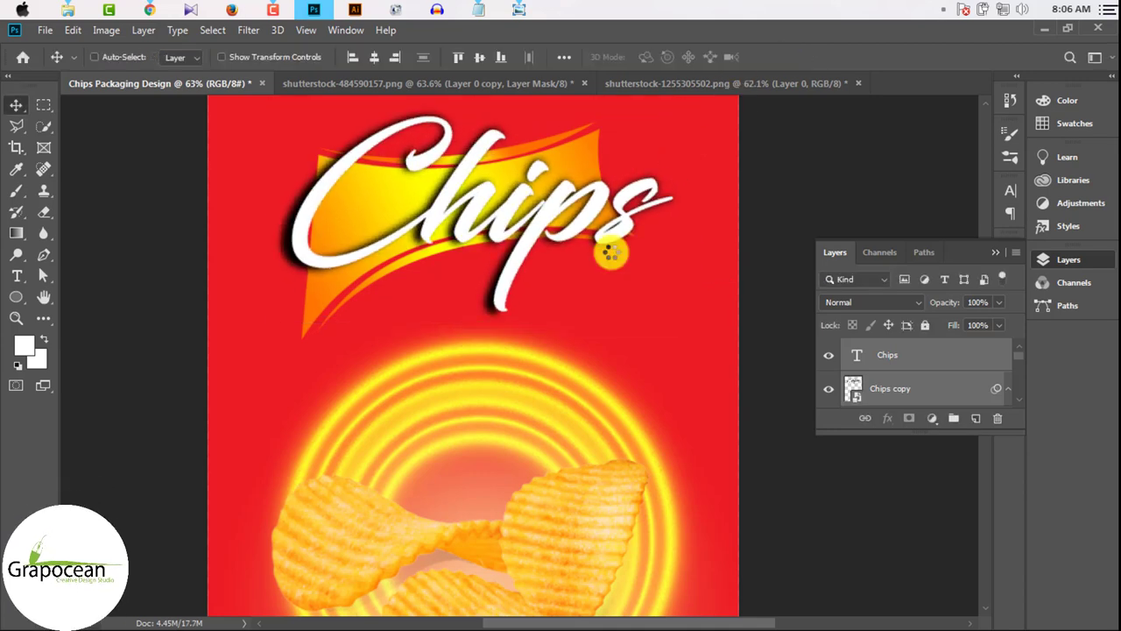
# Zoom out to view the whole design and enable Auto-Select for the Move tool.
pyautogui.scroll(-2, 613, 252)
pyautogui.scroll(-2, 622, 263)
pyautogui.scroll(-1, 636, 318)
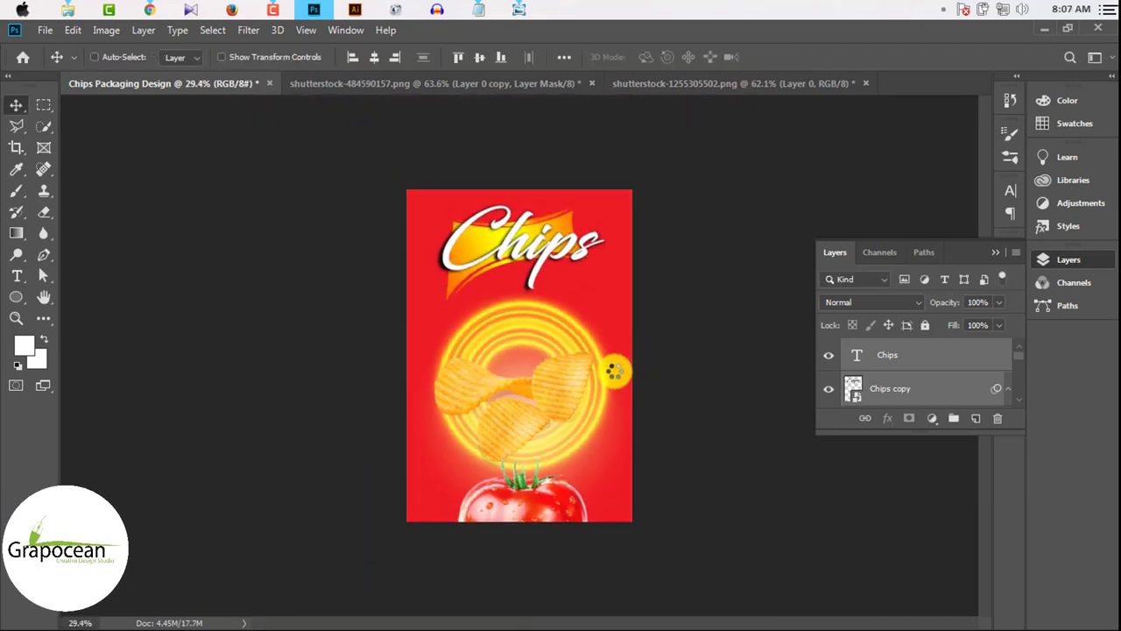
pyautogui.scroll(1, 616, 371)
pyautogui.scroll(1, 593, 383)
pyautogui.scroll(-2, 601, 423)
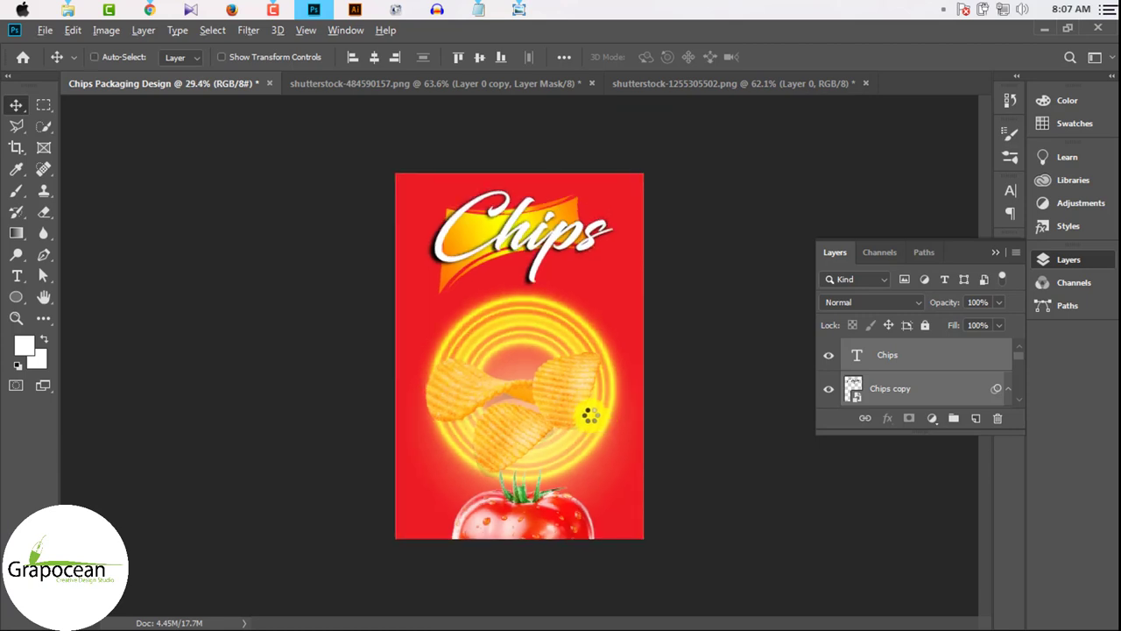
pyautogui.press('ctrl')
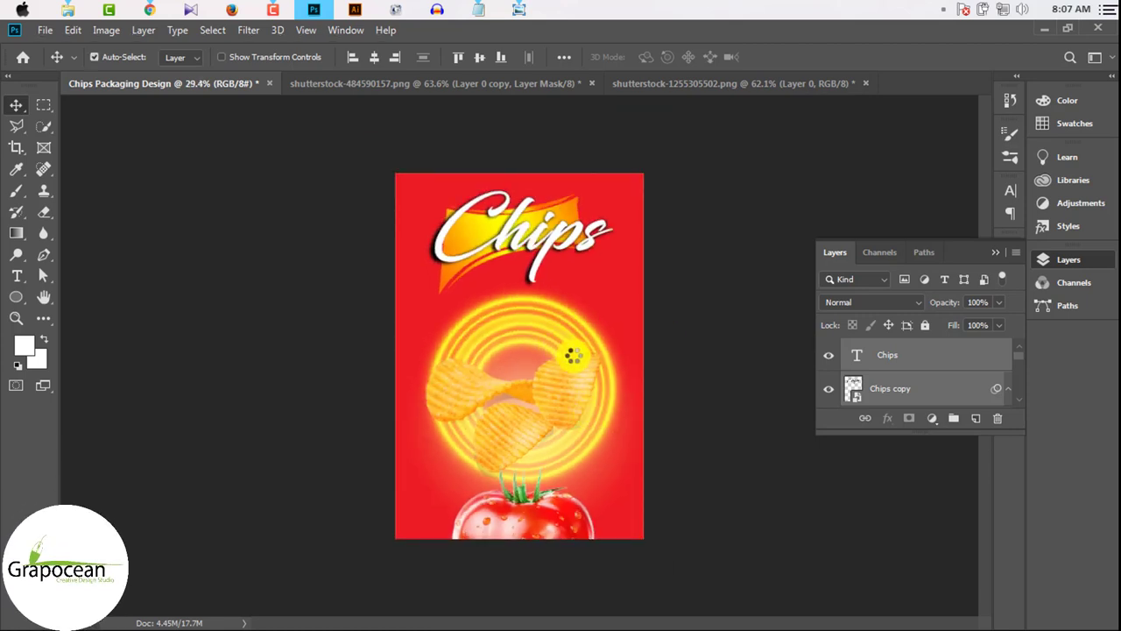
# Open the fire-and-sparks image and unlock its background layer.
pyautogui.click(44, 30)
pyautogui.click(65, 66)
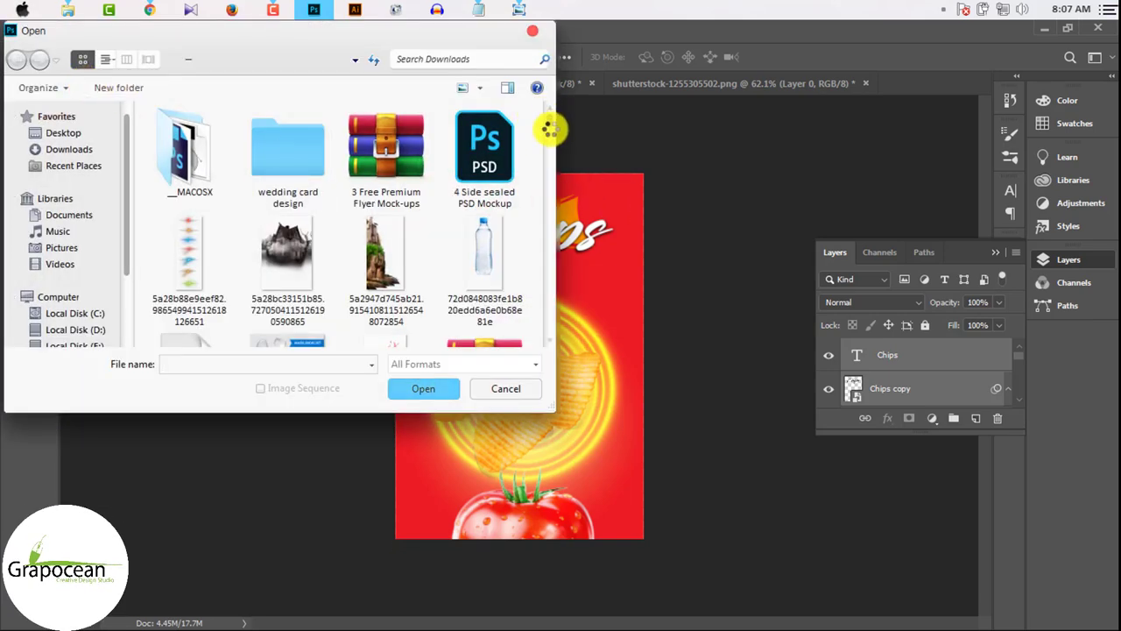
pyautogui.moveTo(549, 129)
pyautogui.mouseDown()
pyautogui.moveTo(555, 187)
pyautogui.moveTo(533, 280)
pyautogui.moveTo(543, 304)
pyautogui.mouseUp()
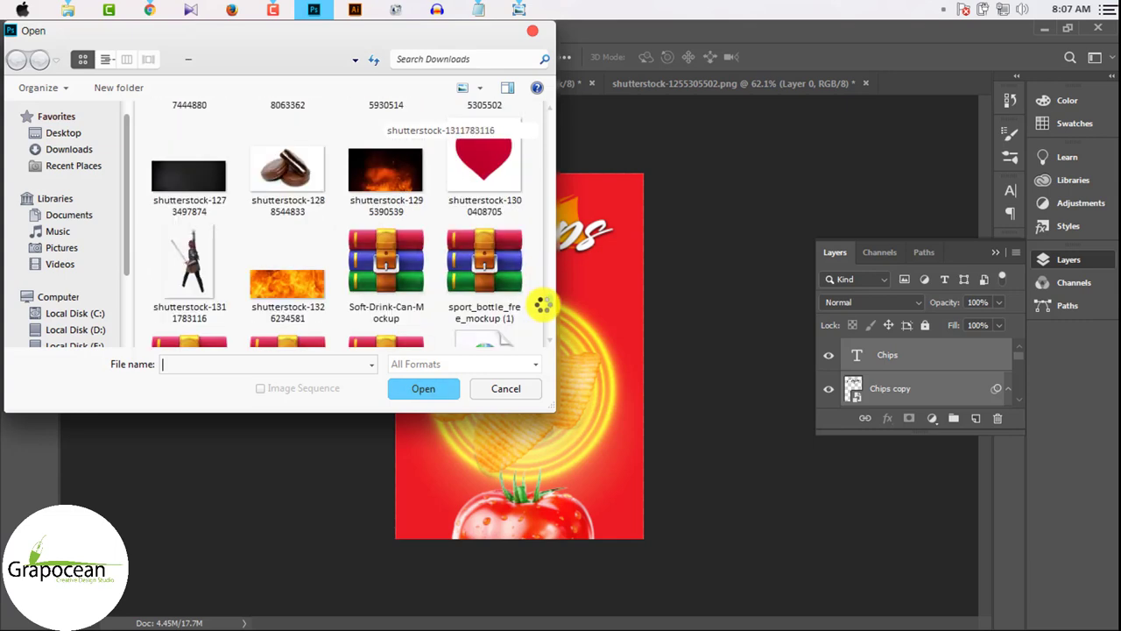
pyautogui.click(385, 175)
pyautogui.click(423, 388)
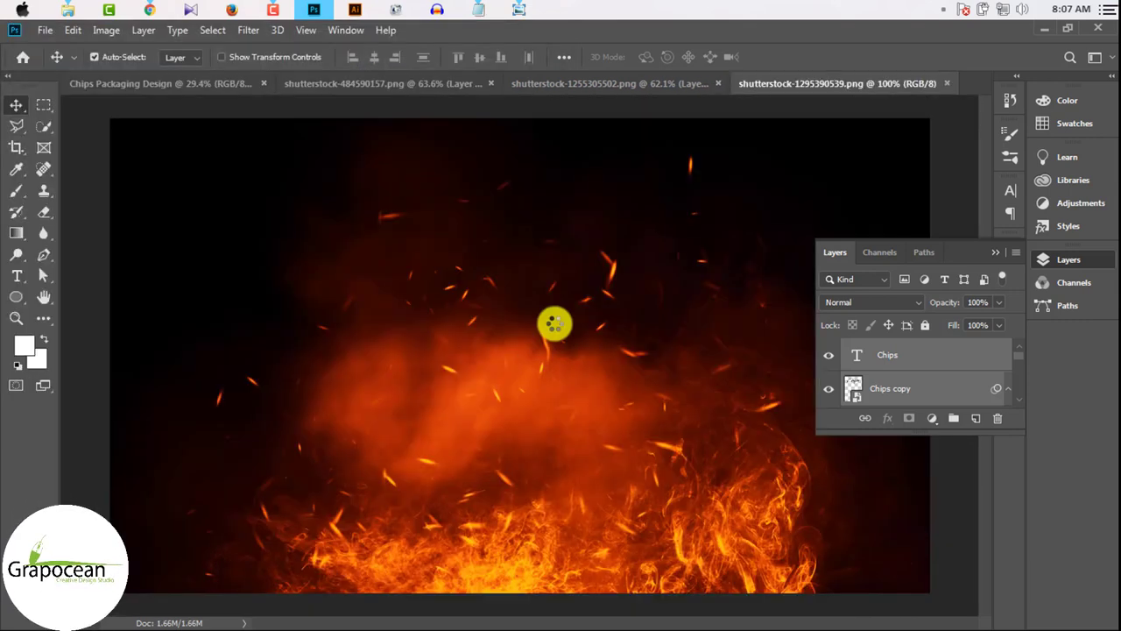
pyautogui.click(969, 348)
# Drag the fire image into the Chips design over the tomato and blend it in Screen mode.
pyautogui.moveTo(818, 110)
pyautogui.mouseDown()
pyautogui.moveTo(115, 95)
pyautogui.moveTo(546, 484)
pyautogui.mouseUp()
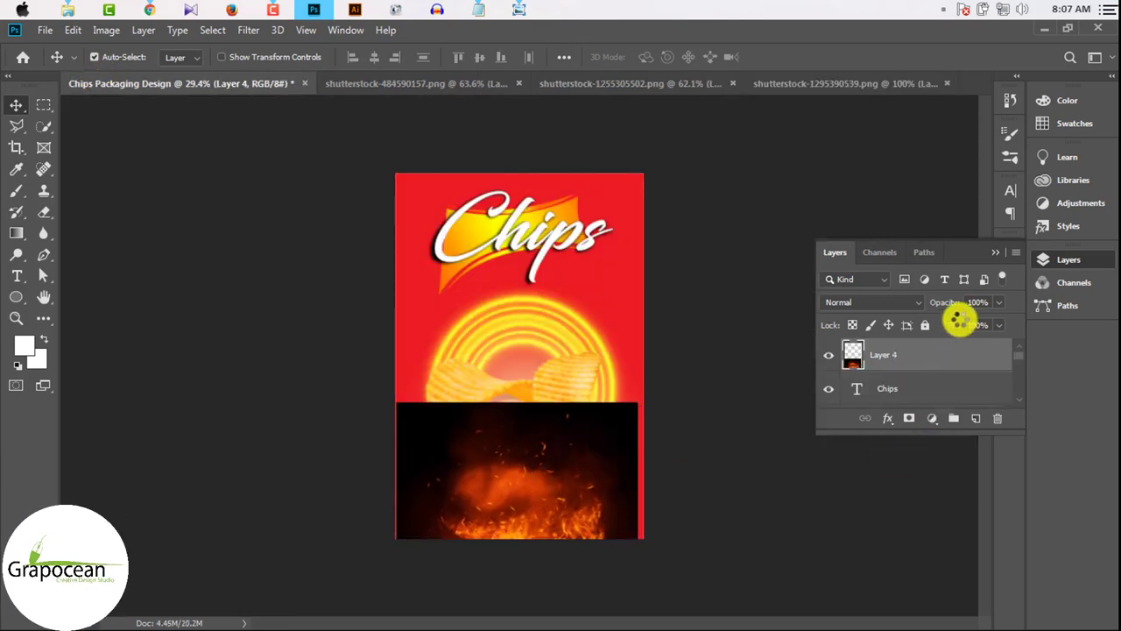
pyautogui.click(902, 302)
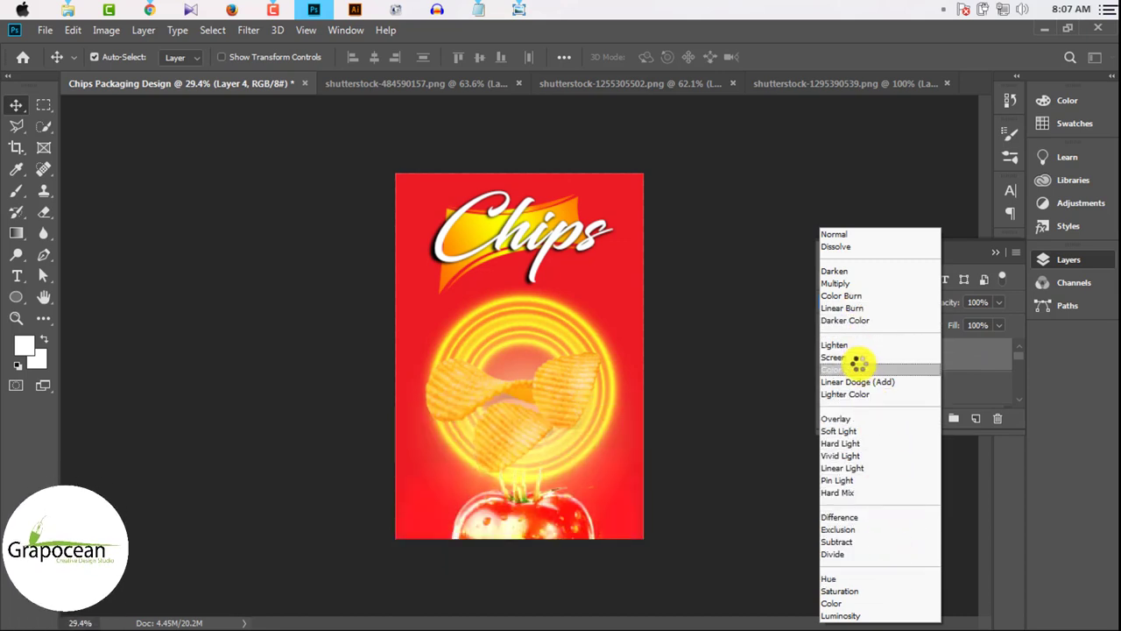
pyautogui.click(856, 358)
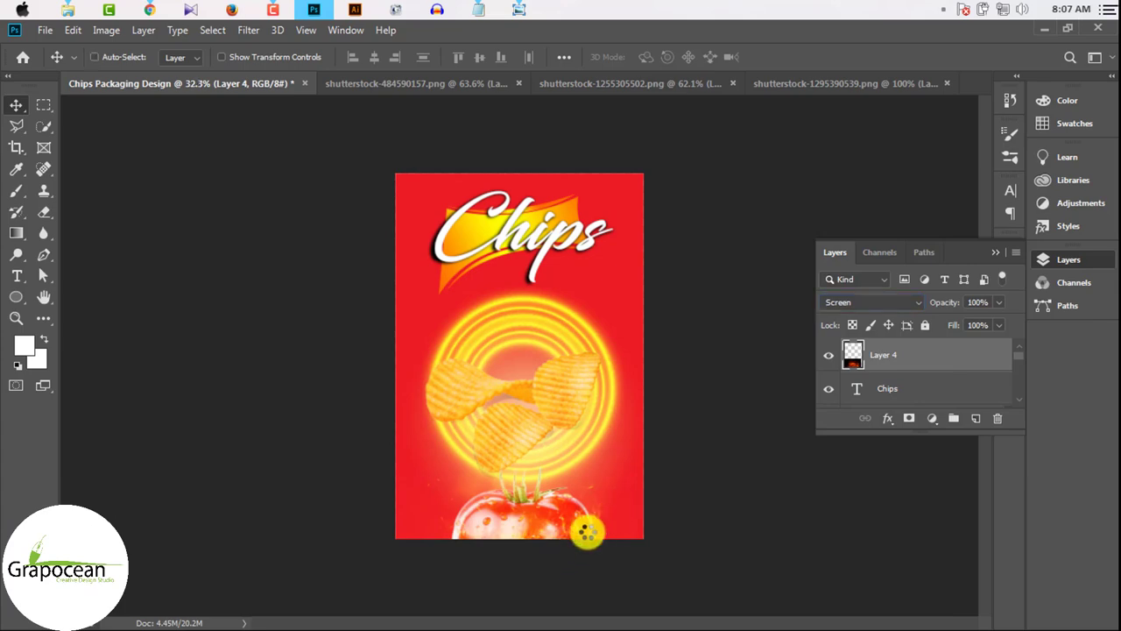
pyautogui.scroll(5, 587, 532)
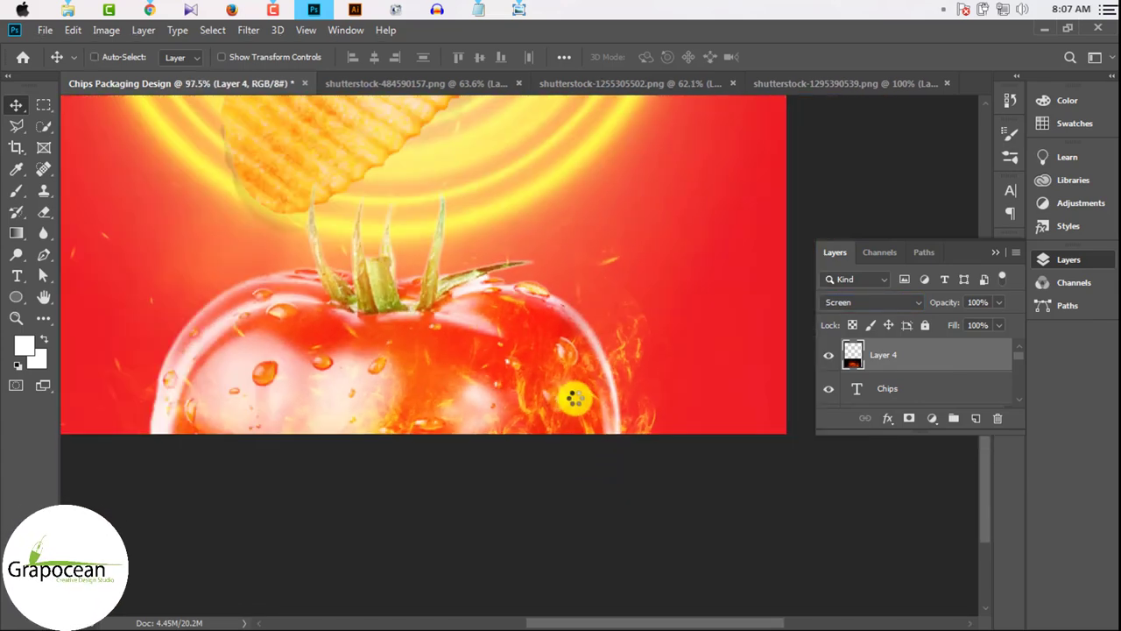
pyautogui.scroll(-3, 574, 399)
pyautogui.scroll(-2, 575, 393)
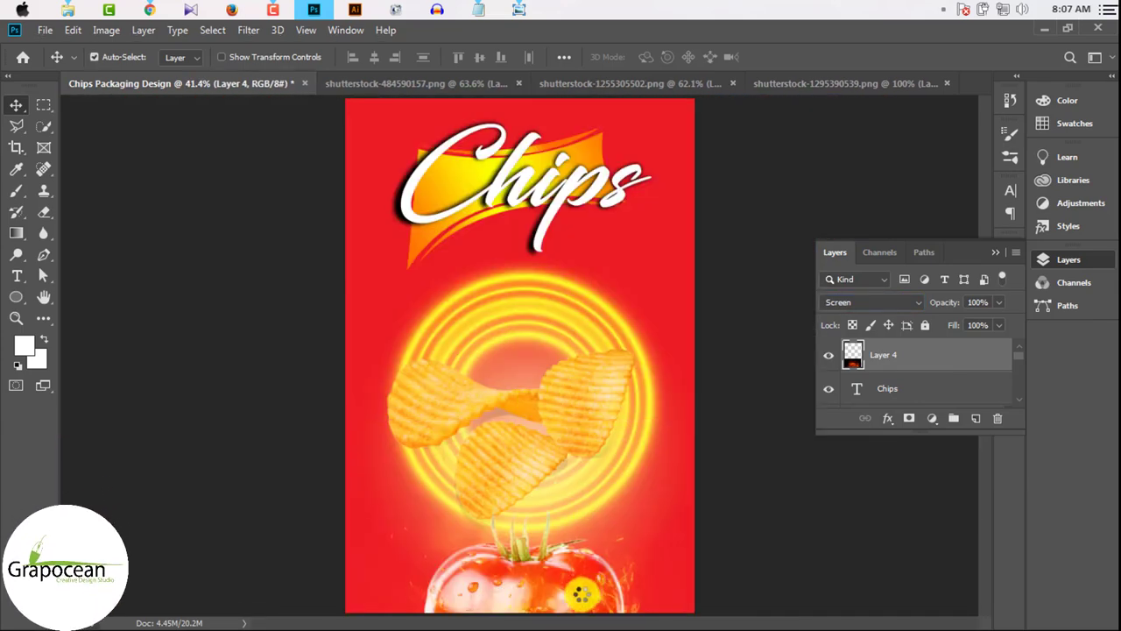
# Move the fire layer up toward the rings and duplicate it as Layer 4 copy.
pyautogui.moveTo(581, 596)
pyautogui.mouseDown()
pyautogui.moveTo(581, 197)
pyautogui.moveTo(570, 374)
pyautogui.mouseUp()
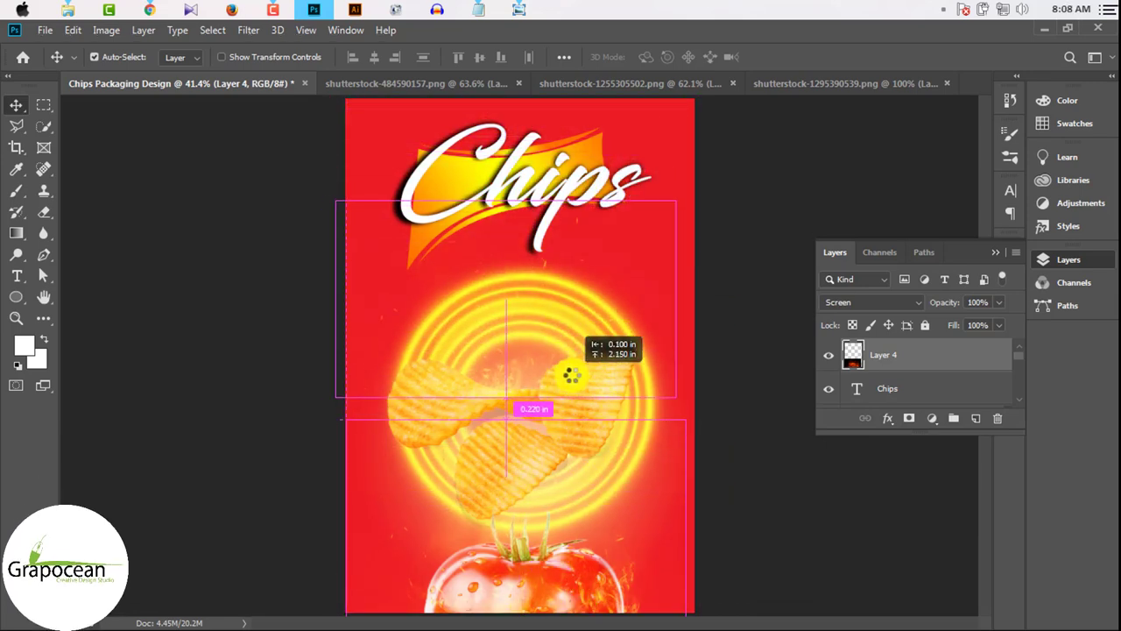
pyautogui.hotkey('ctrl', 'j')
pyautogui.scroll(-1, 639, 368)
pyautogui.scroll(1, 613, 359)
pyautogui.scroll(2, 561, 346)
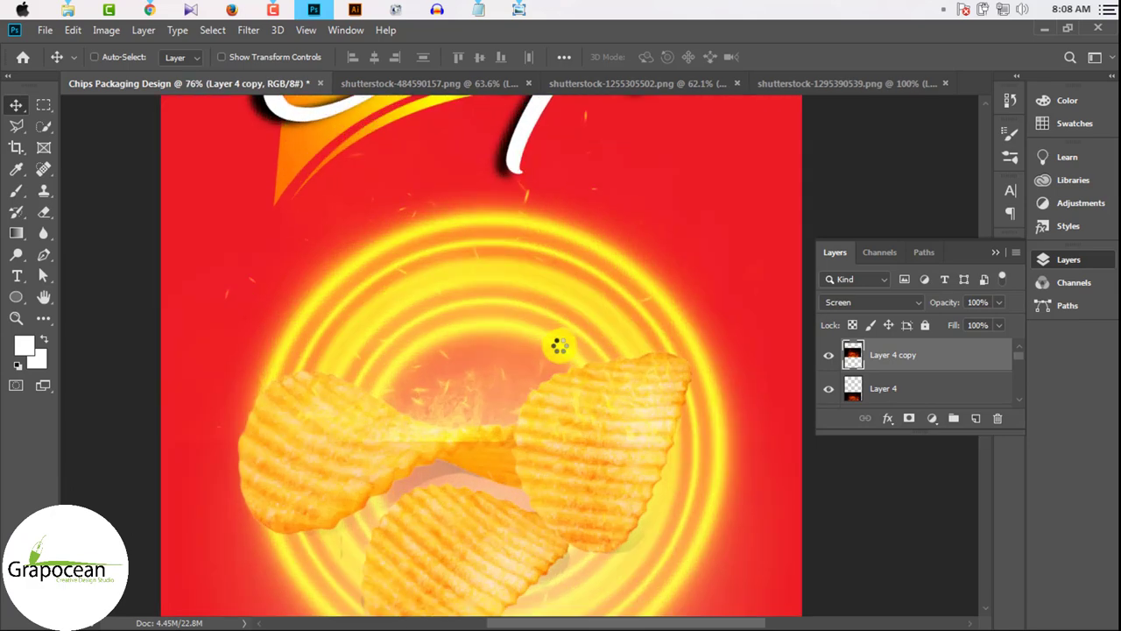
pyautogui.scroll(-3, 558, 346)
pyautogui.scroll(-1, 556, 345)
pyautogui.scroll(1, 578, 386)
pyautogui.scroll(2, 573, 375)
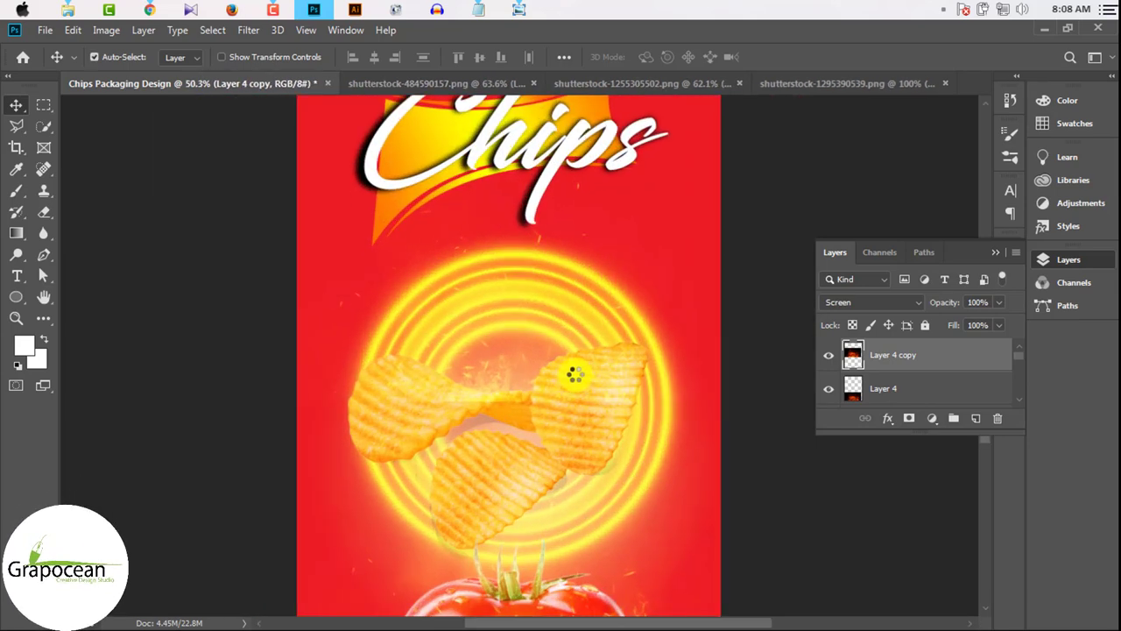
pyautogui.scroll(-1, 595, 371)
pyautogui.scroll(-1, 597, 371)
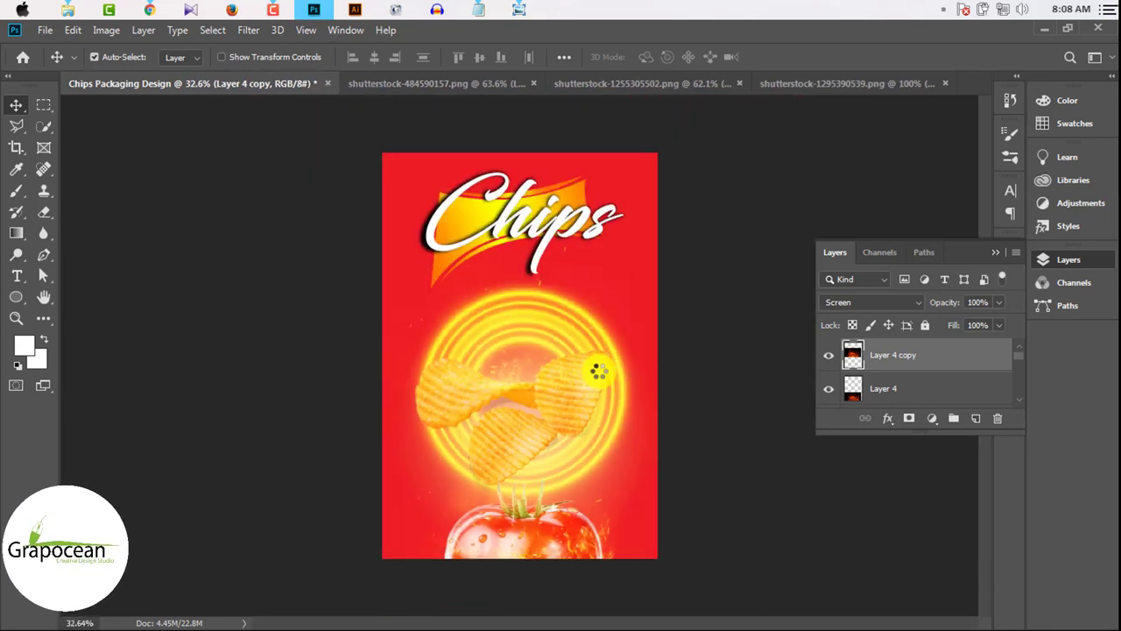
pyautogui.scroll(2, 555, 300)
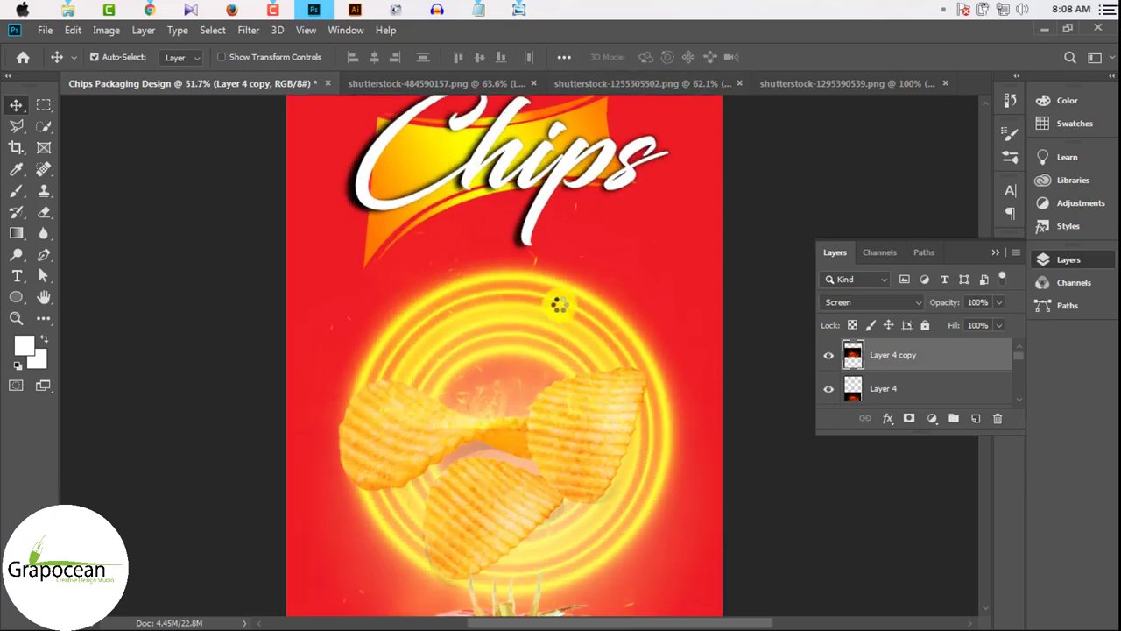
# Apply Bevel & Emboss with a chosen Contour preset to the white Chips title layer.
pyautogui.scroll(2, 609, 203)
pyautogui.click(613, 215)
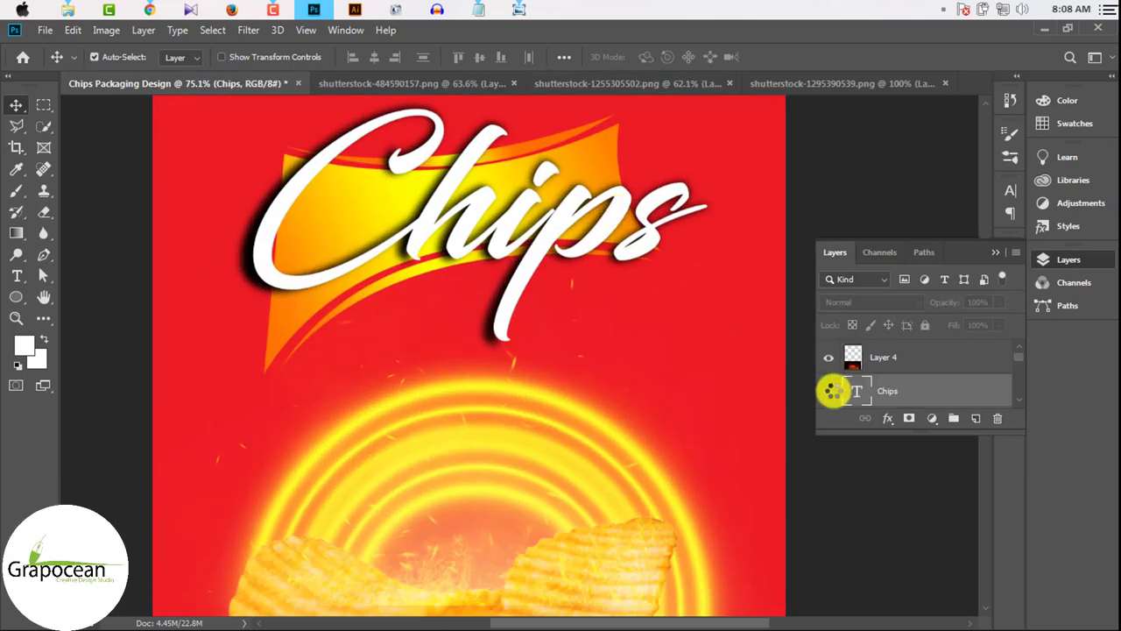
pyautogui.click(828, 392)
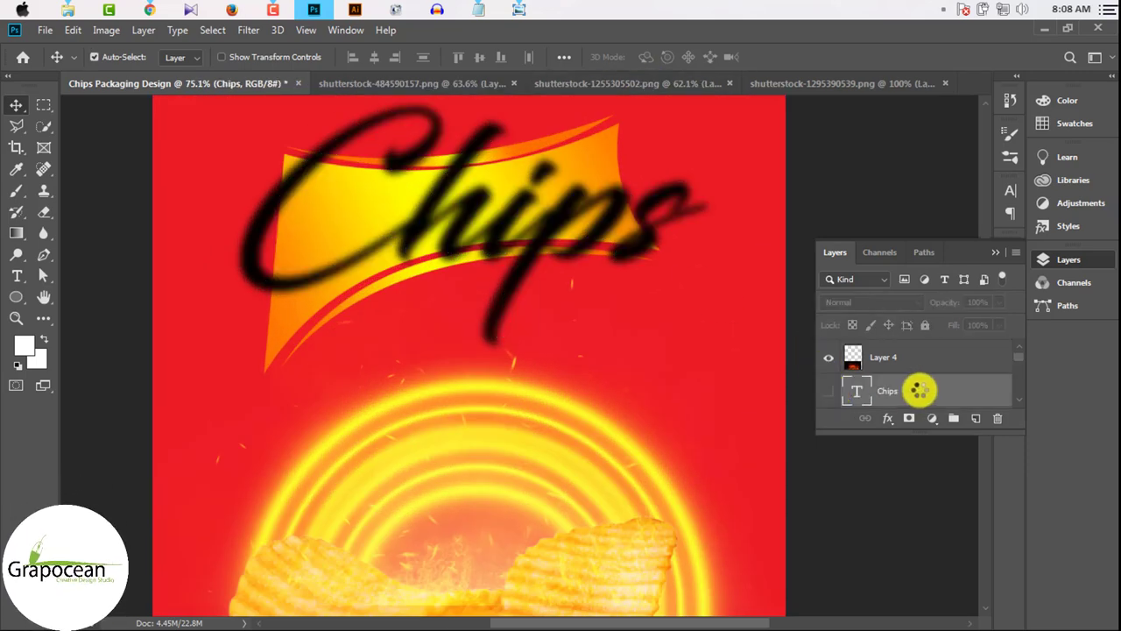
pyautogui.click(827, 391)
pyautogui.rightClick(953, 388)
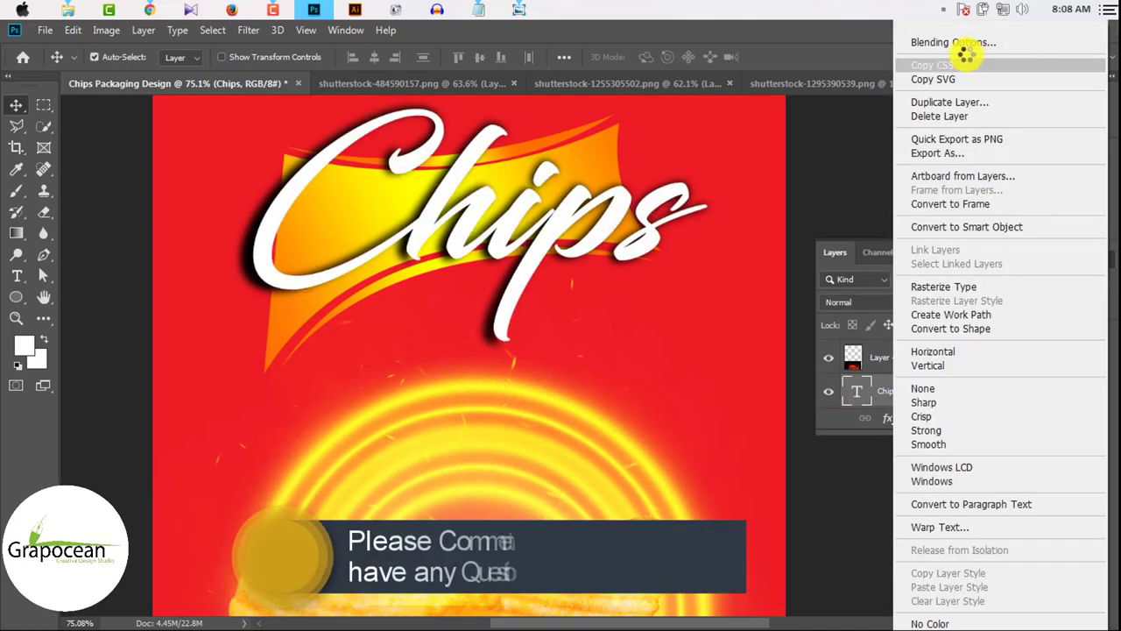
pyautogui.click(857, 175)
pyautogui.click(432, 328)
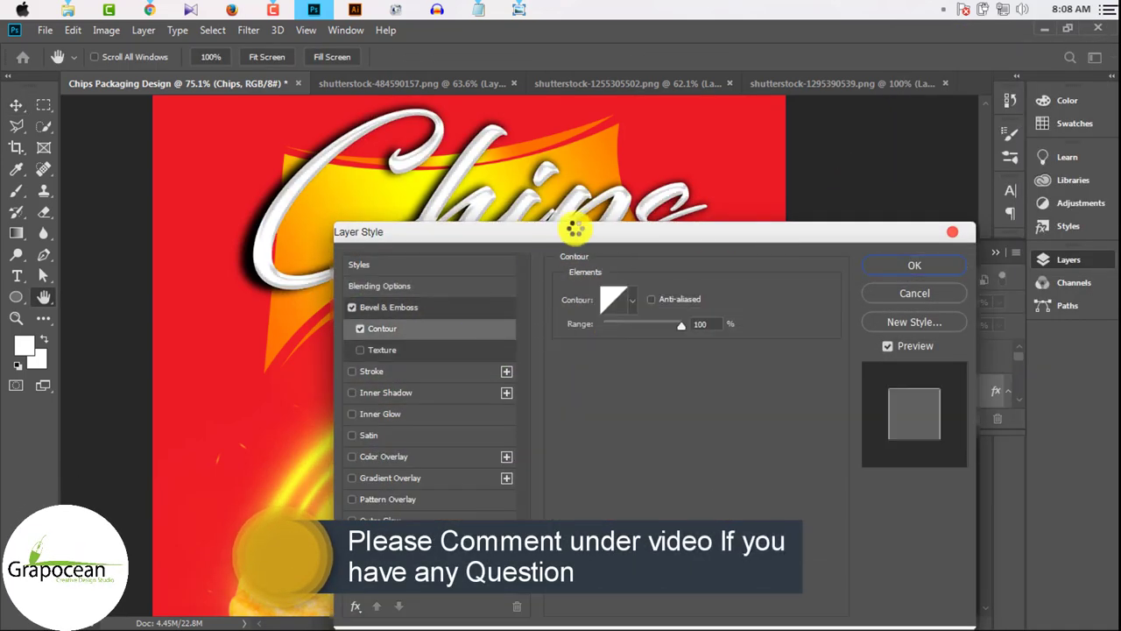
pyautogui.moveTo(565, 243); pyautogui.dragTo(772, 257)
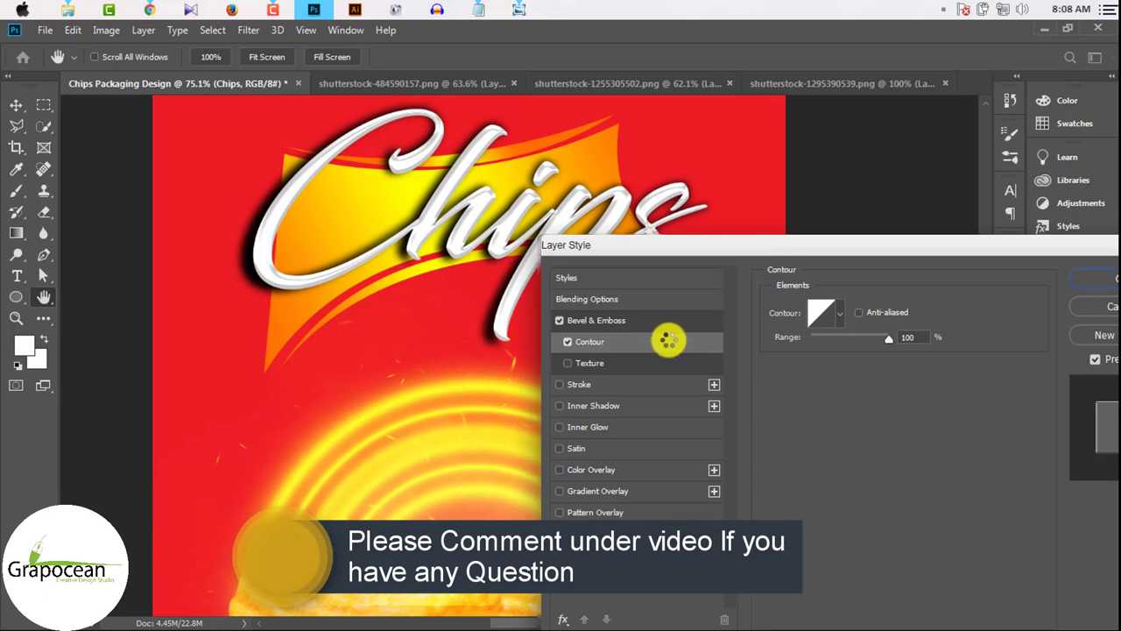
pyautogui.click(847, 318)
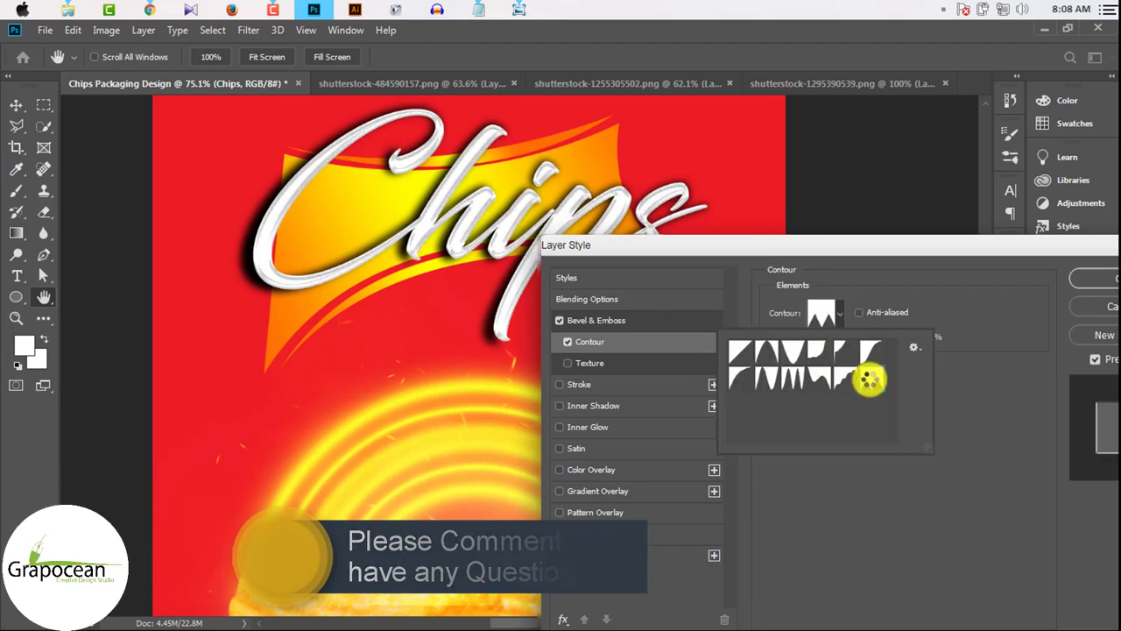
pyautogui.click(776, 379)
pyautogui.click(816, 351)
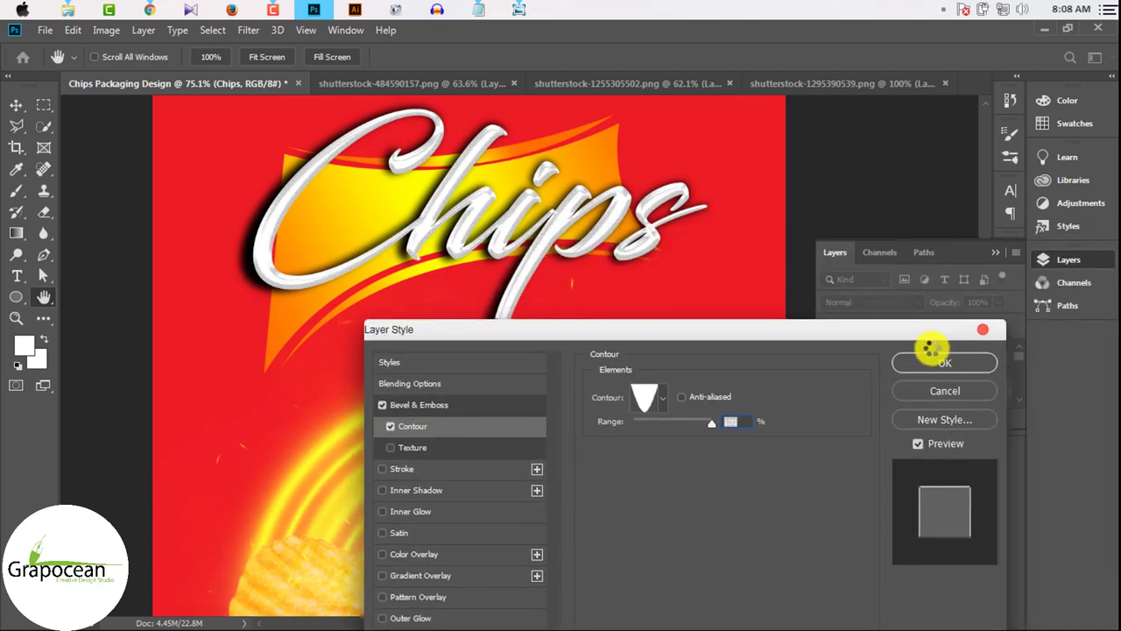
pyautogui.click(931, 351)
pyautogui.scroll(-3, 613, 334)
# Try All Caps and other character styles on the Chips title, then revert to normal case.
pyautogui.scroll(2, 620, 324)
pyautogui.click(866, 401)
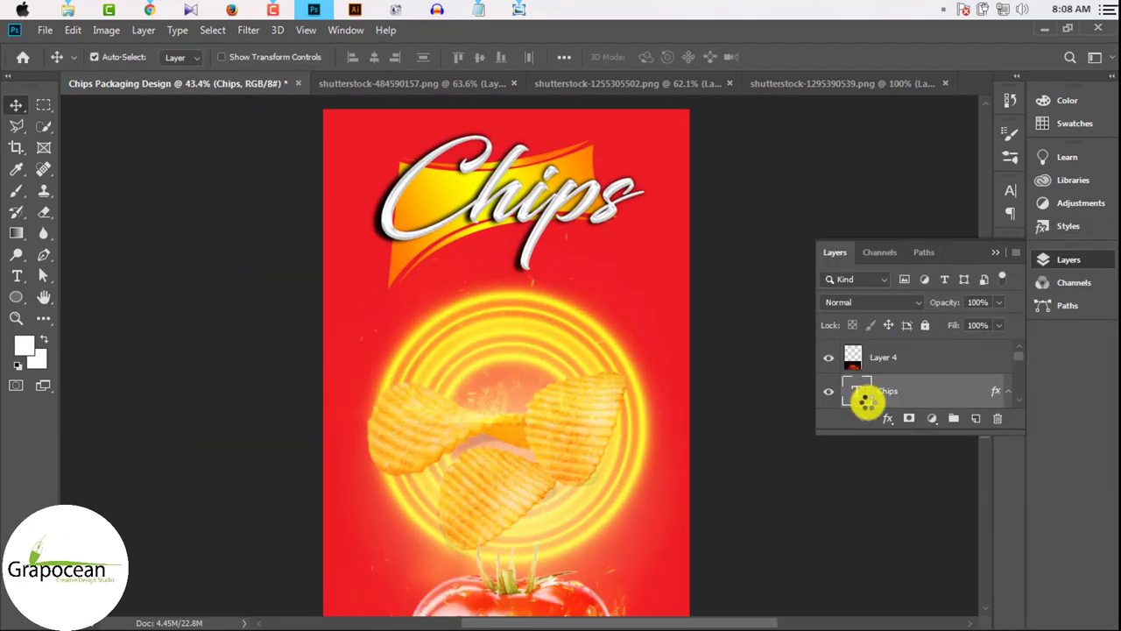
pyautogui.click(1010, 190)
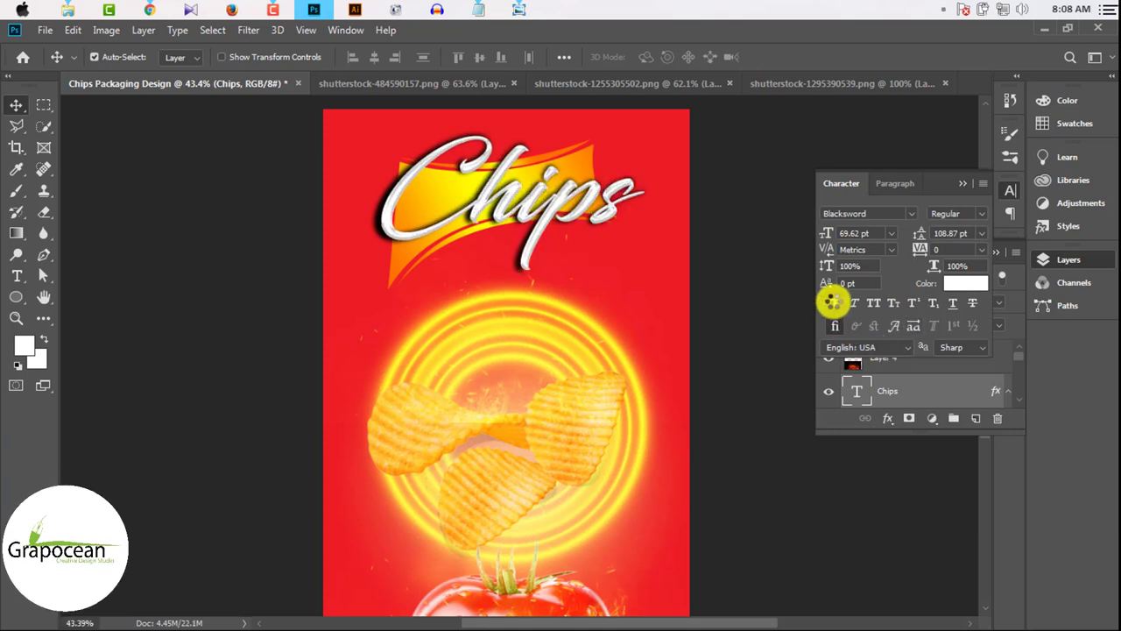
pyautogui.click(873, 302)
pyautogui.click(865, 308)
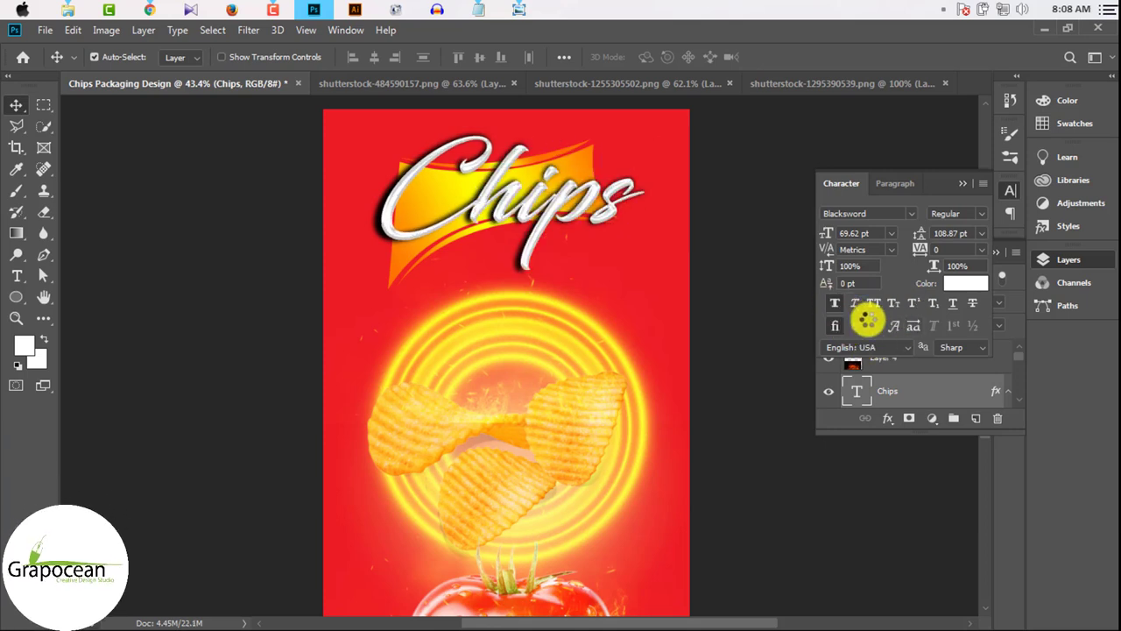
pyautogui.click(839, 300)
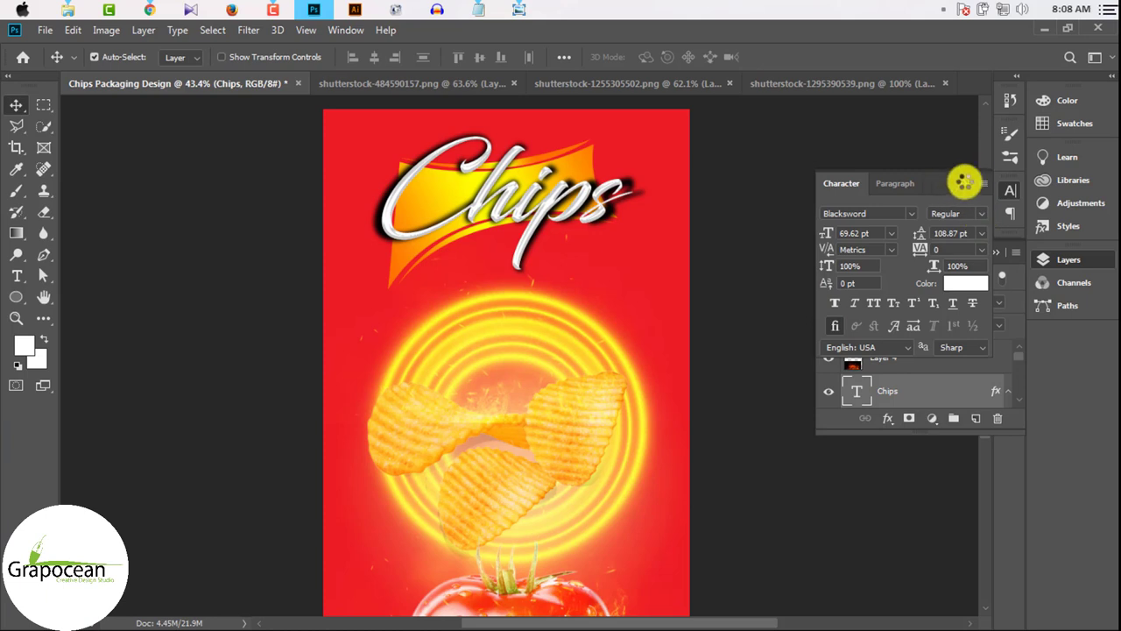
pyautogui.click(963, 182)
# Apply Faux Bold to the Chips title and commit the text edit.
pyautogui.click(15, 274)
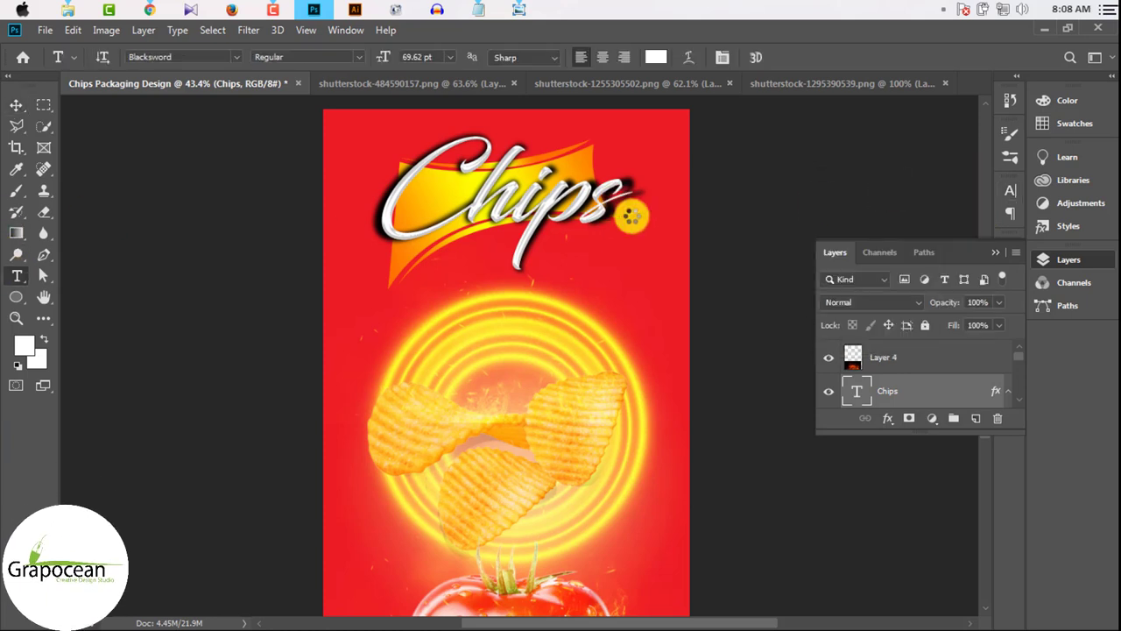
pyautogui.click(1010, 190)
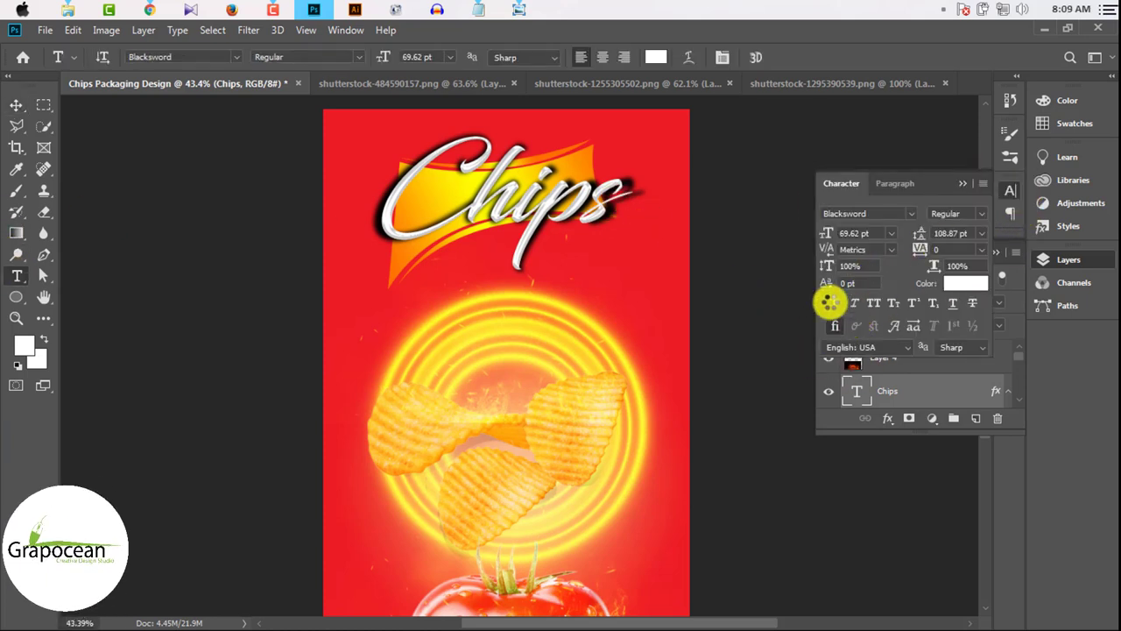
pyautogui.click(834, 303)
pyautogui.click(963, 181)
pyautogui.click(994, 251)
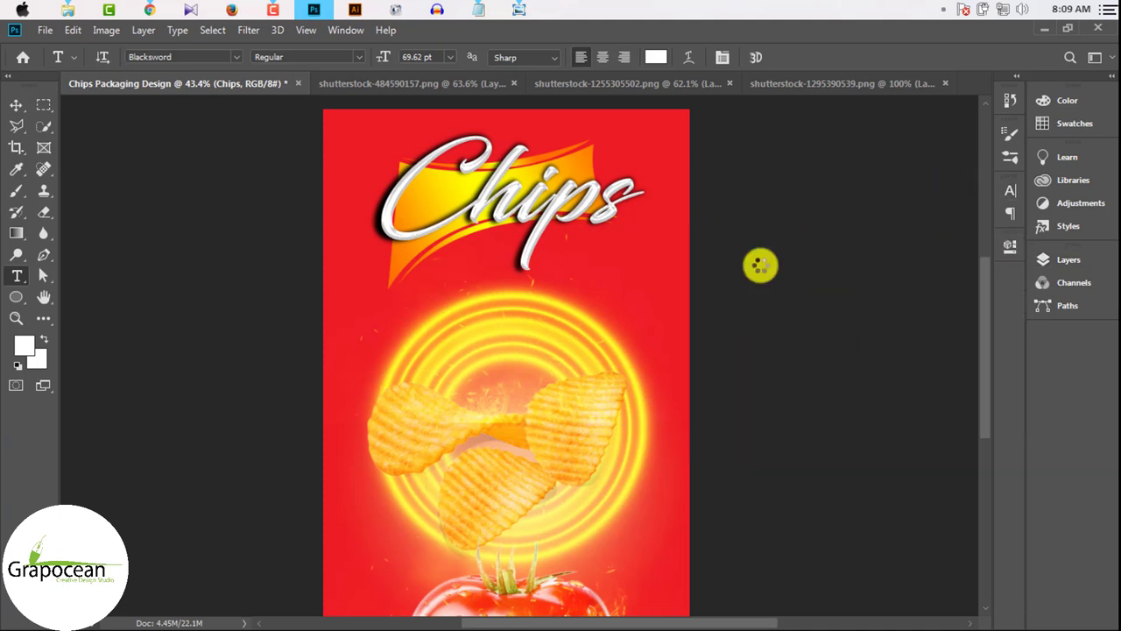
pyautogui.doubleClick(620, 195)
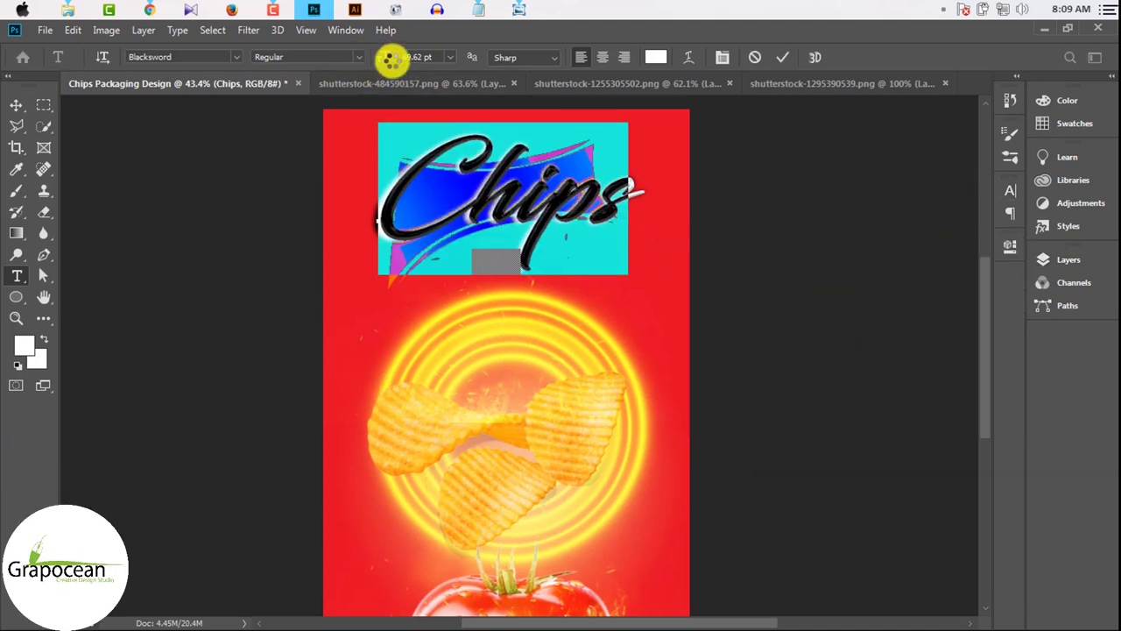
pyautogui.click(357, 57)
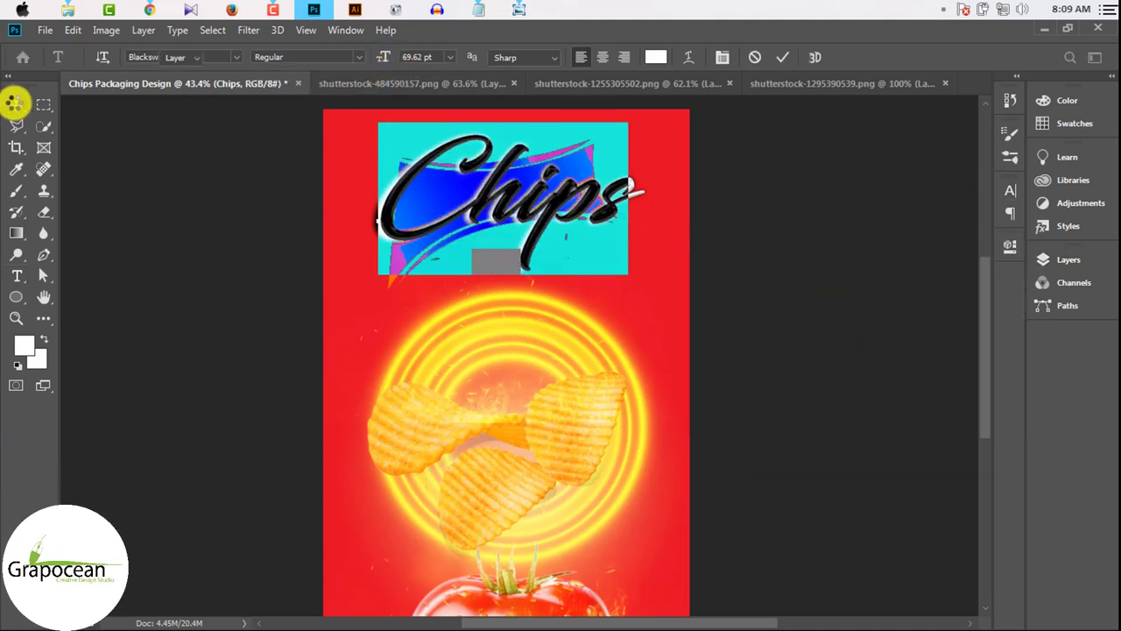
pyautogui.click(15, 104)
pyautogui.scroll(-3, 561, 392)
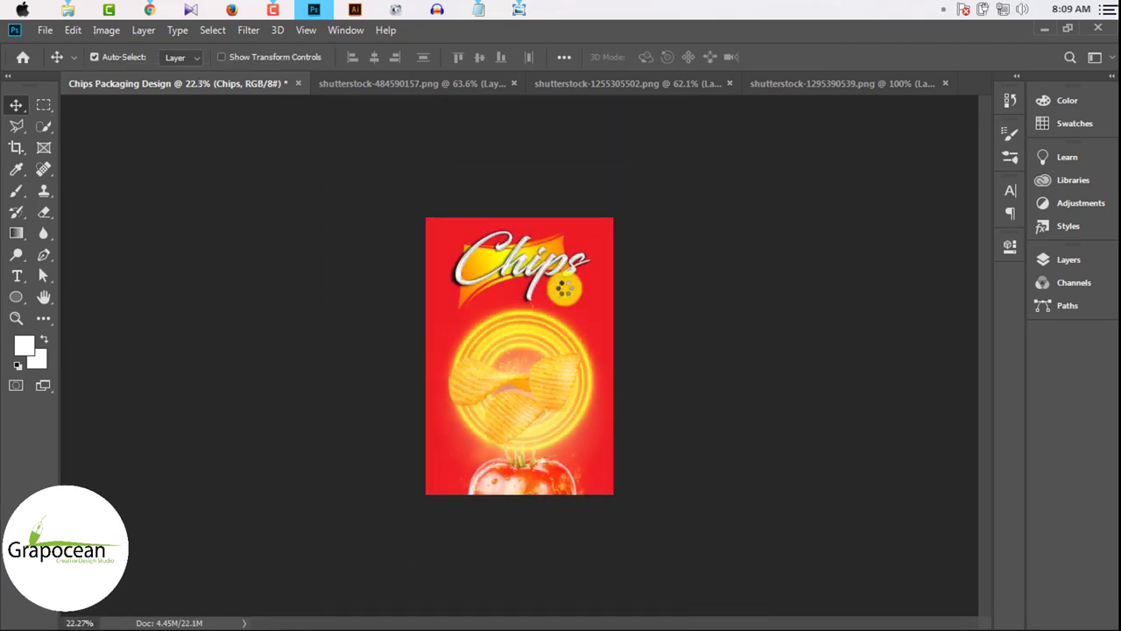
pyautogui.scroll(3, 551, 254)
pyautogui.scroll(1, 579, 174)
pyautogui.scroll(-2, 586, 188)
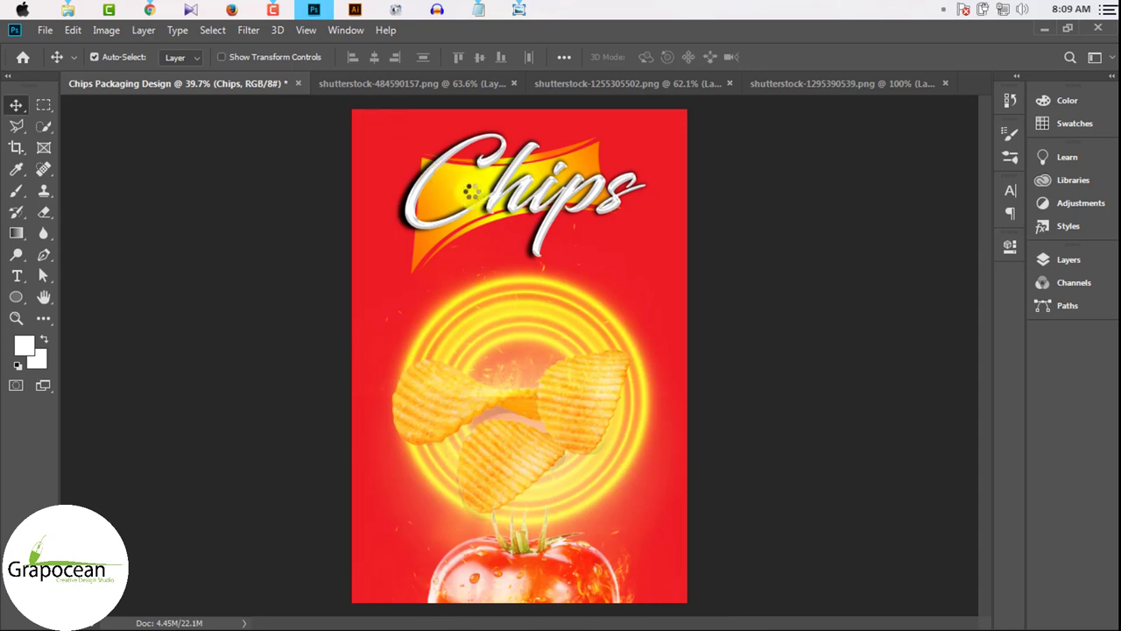
pyautogui.click(385, 140)
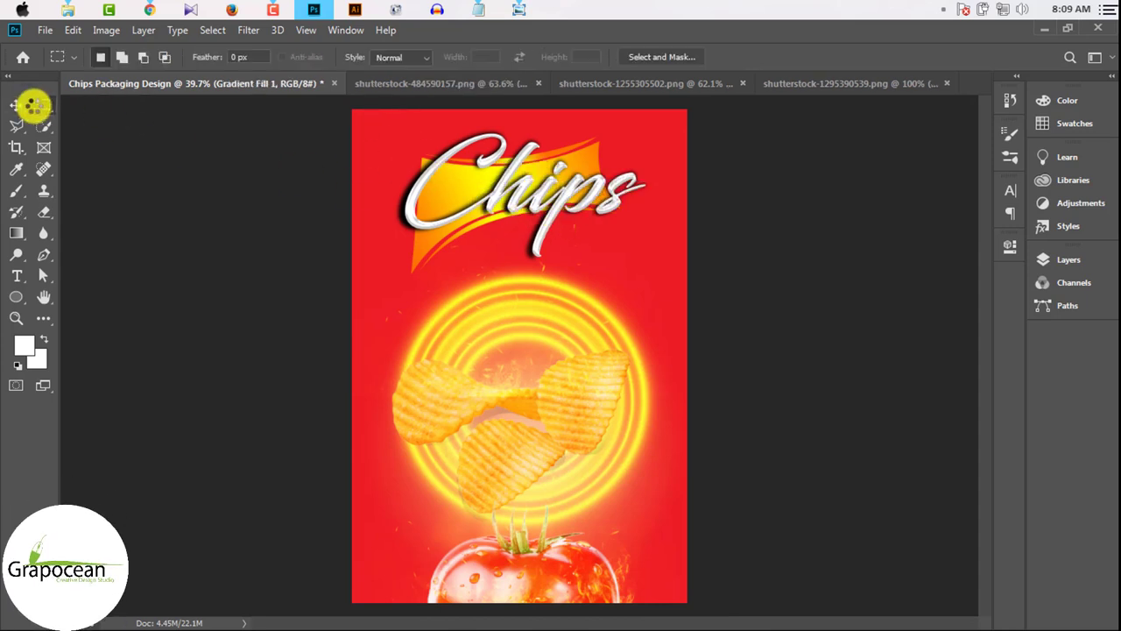
pyautogui.click(1027, 257)
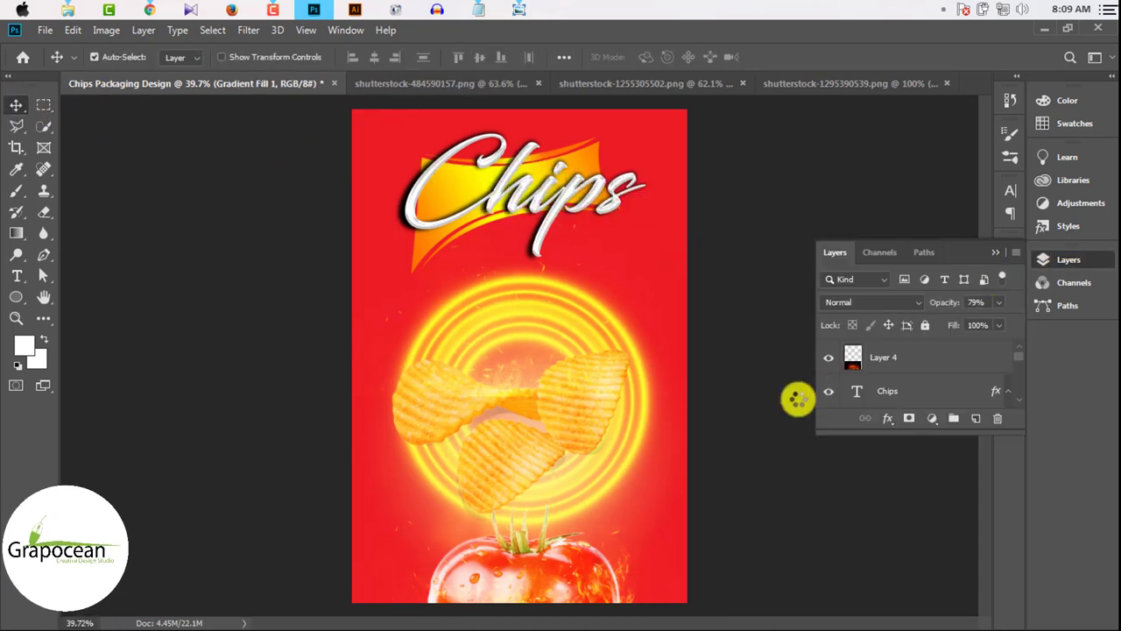
pyautogui.click(911, 357)
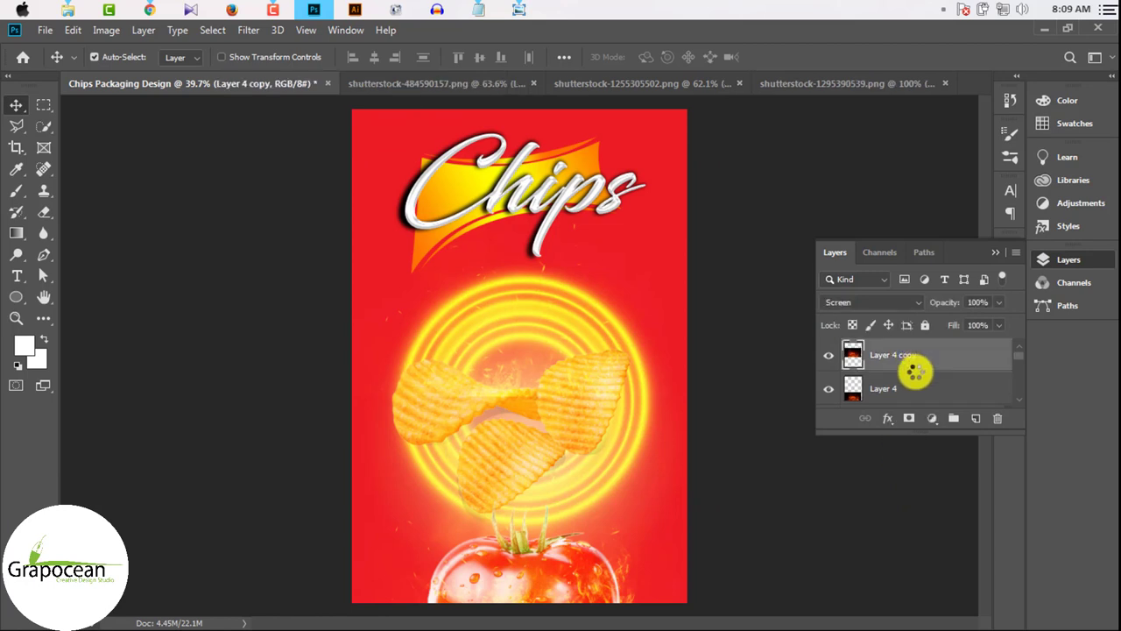
pyautogui.moveTo(590, 238); pyautogui.dragTo(531, 213)
pyautogui.hotkey('ctrl', 'z')
pyautogui.click(995, 252)
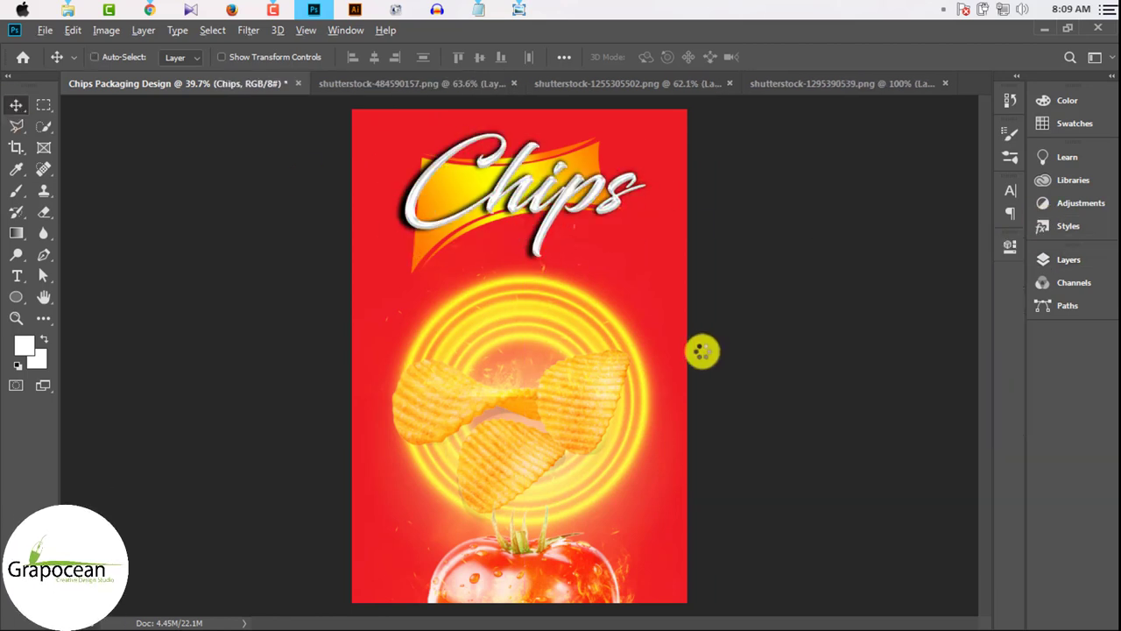
pyautogui.scroll(-2, 675, 375)
pyautogui.scroll(-2, 648, 397)
pyautogui.scroll(4, 570, 498)
pyautogui.scroll(3, 571, 499)
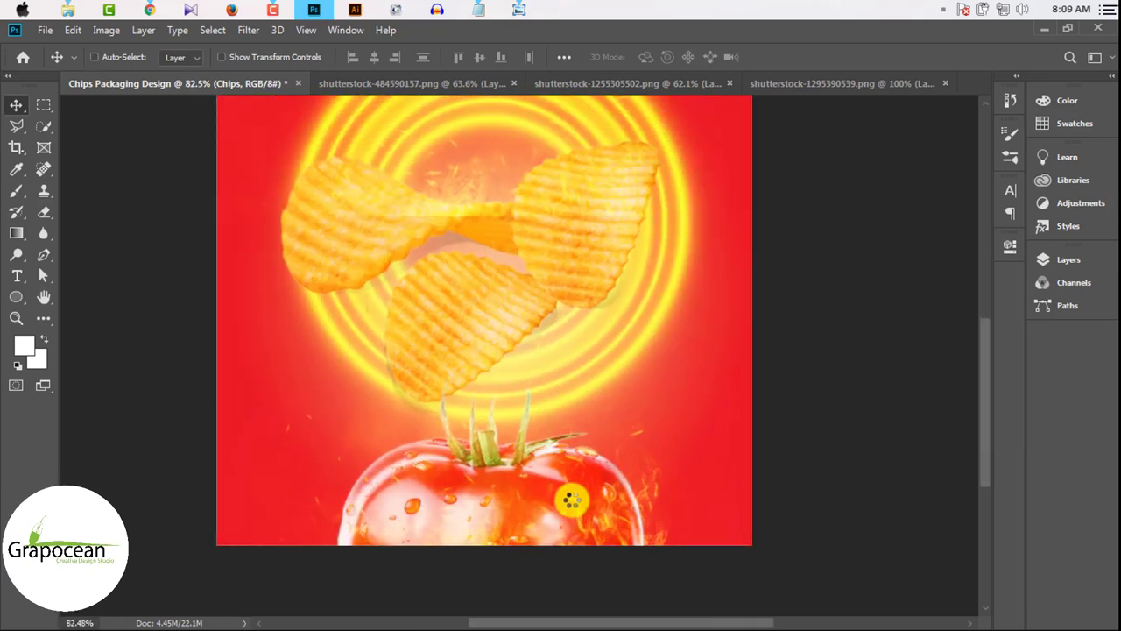
pyautogui.scroll(-2, 571, 499)
pyautogui.scroll(-2, 572, 493)
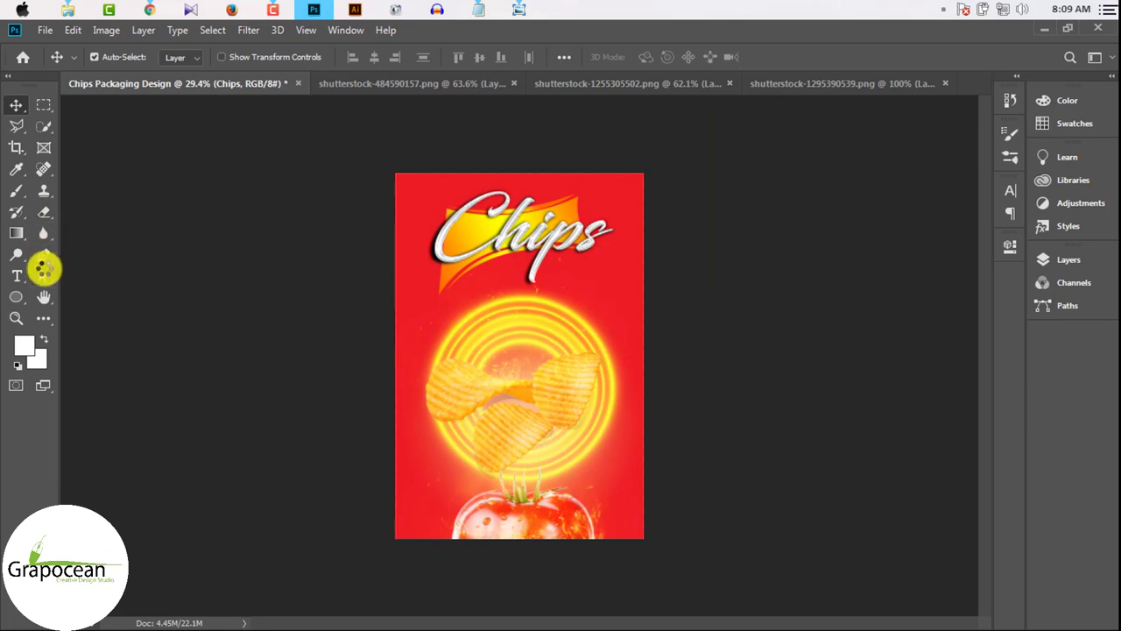
# Select the Mixer Brush with the 175 px Kyle's Real Oils - 01 preset.
pyautogui.click(44, 211)
pyautogui.click(16, 190)
pyautogui.click(96, 190)
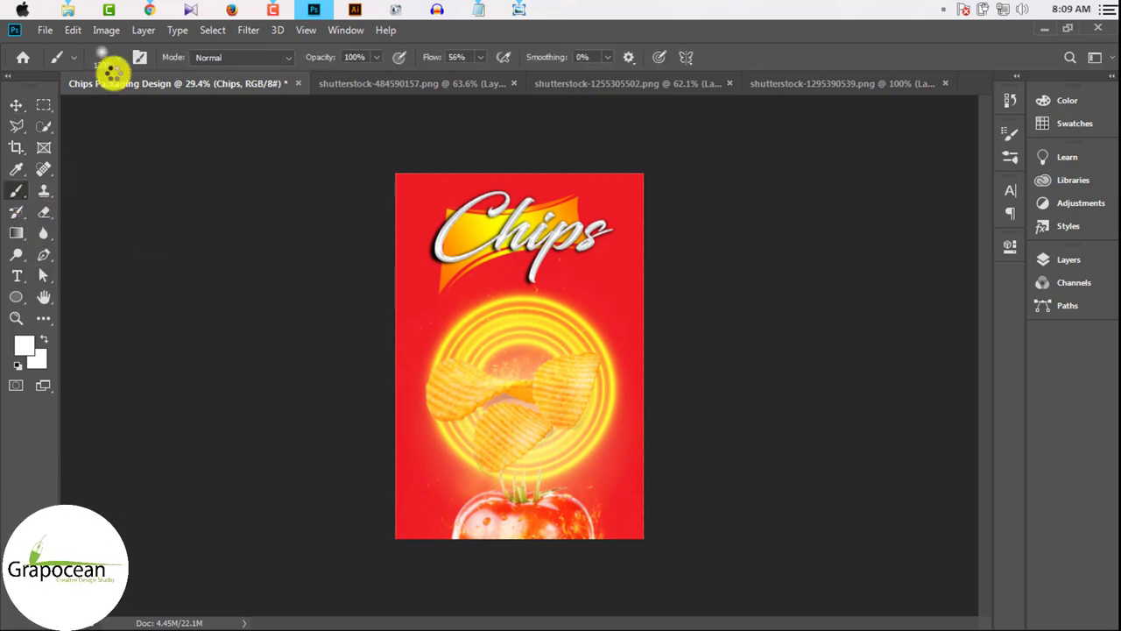
pyautogui.click(113, 57)
pyautogui.click(193, 179)
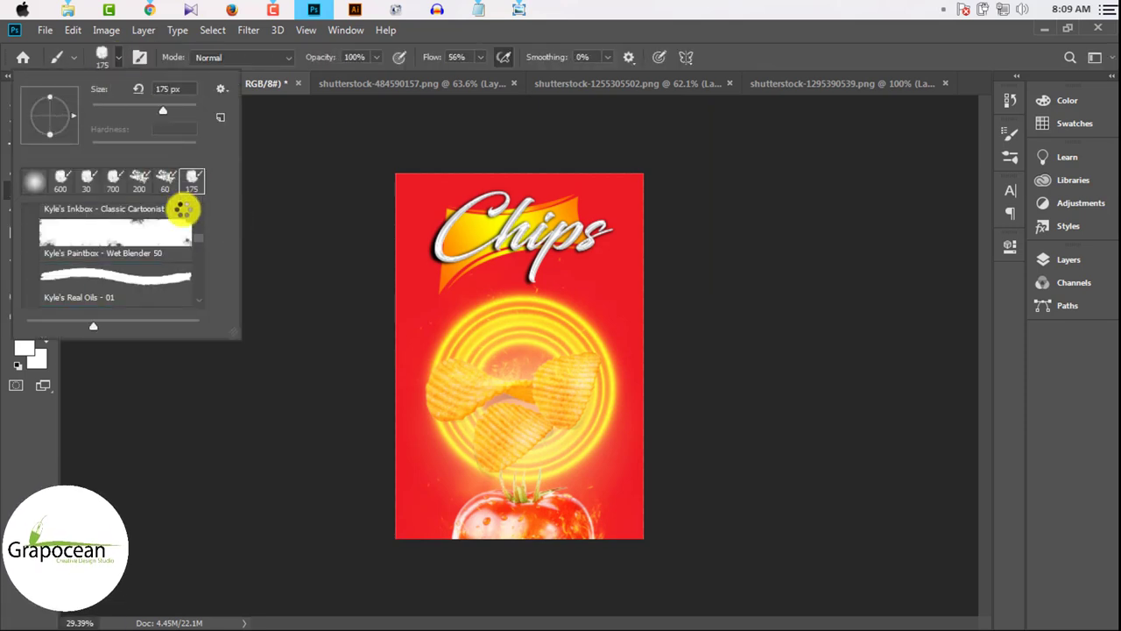
pyautogui.click(162, 279)
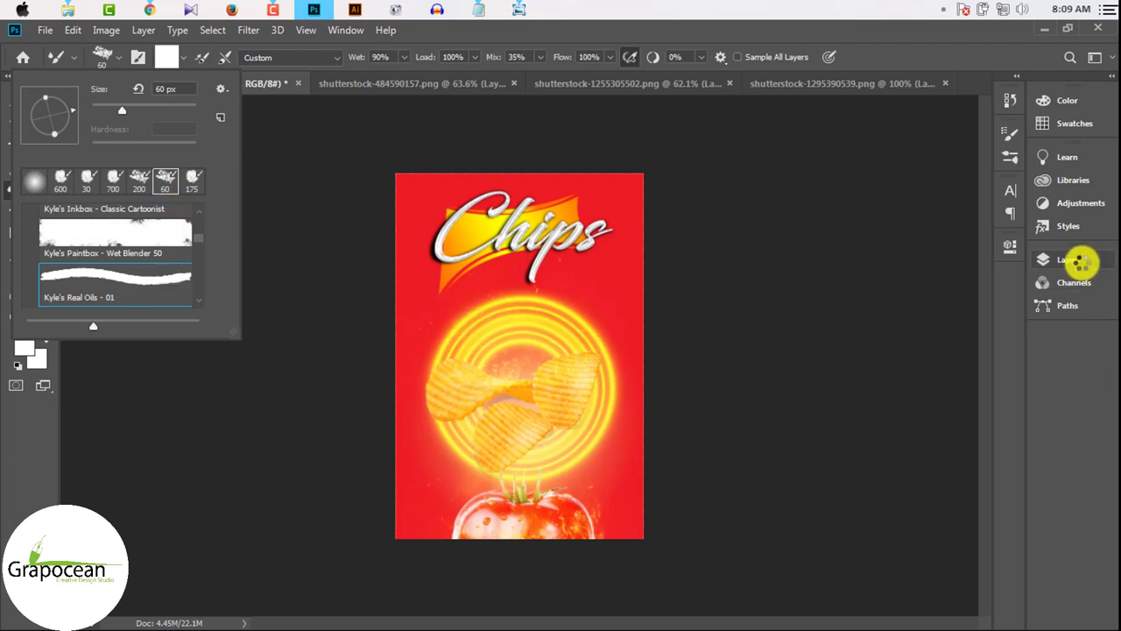
# Paint white smoke clouds across the chips on a new layer.
pyautogui.click(1080, 260)
pyautogui.click(946, 359)
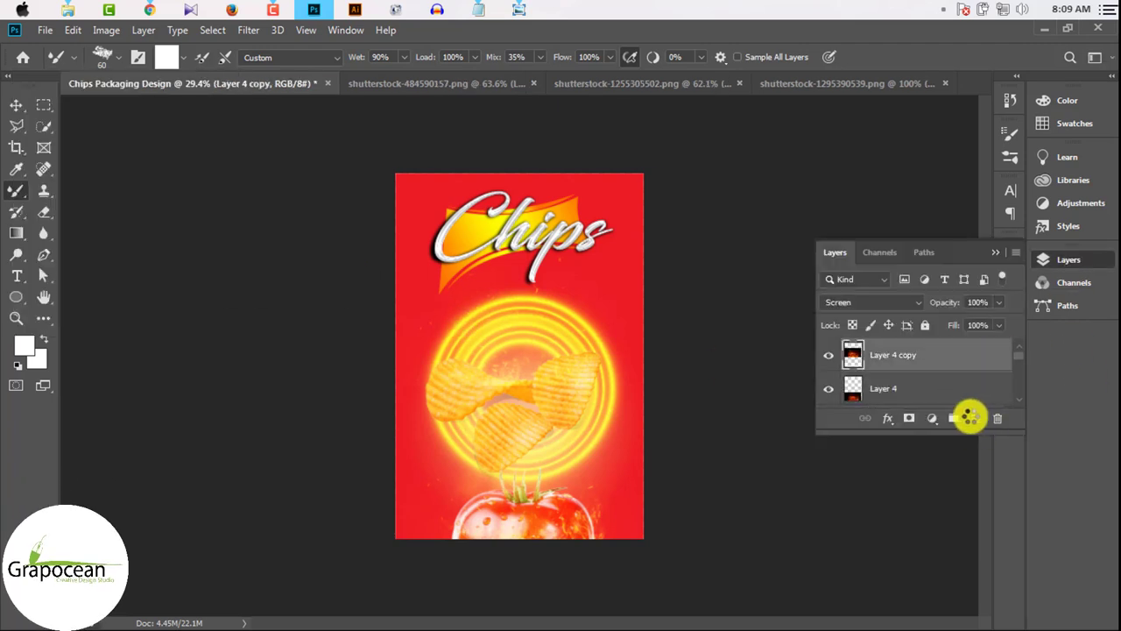
pyautogui.moveTo(650, 336); pyautogui.dragTo(635, 315)
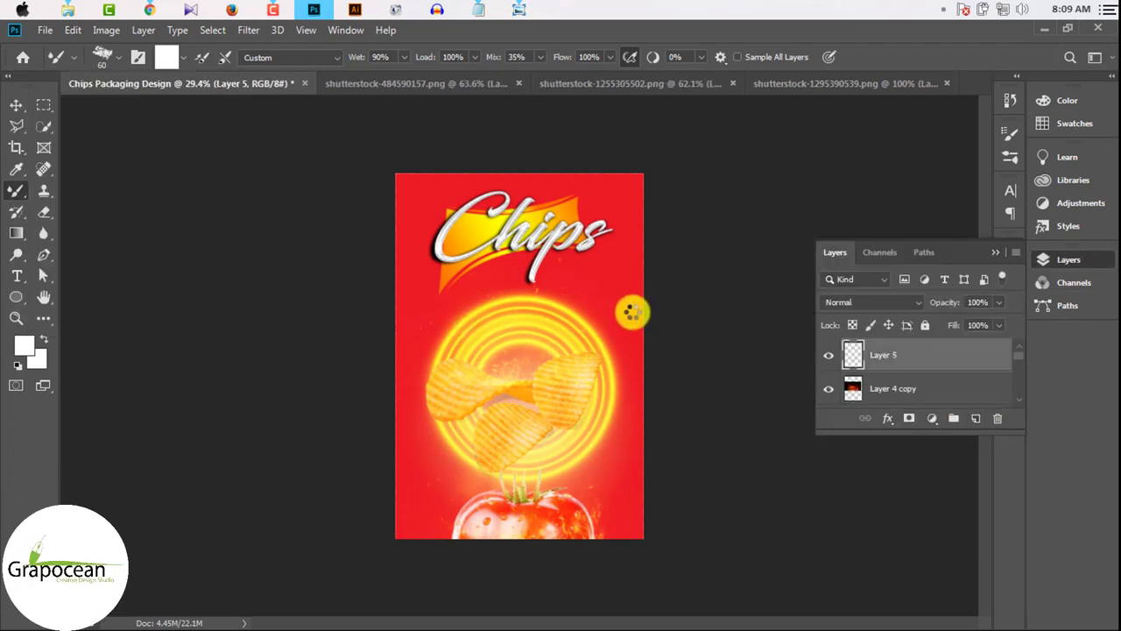
pyautogui.click(636, 301)
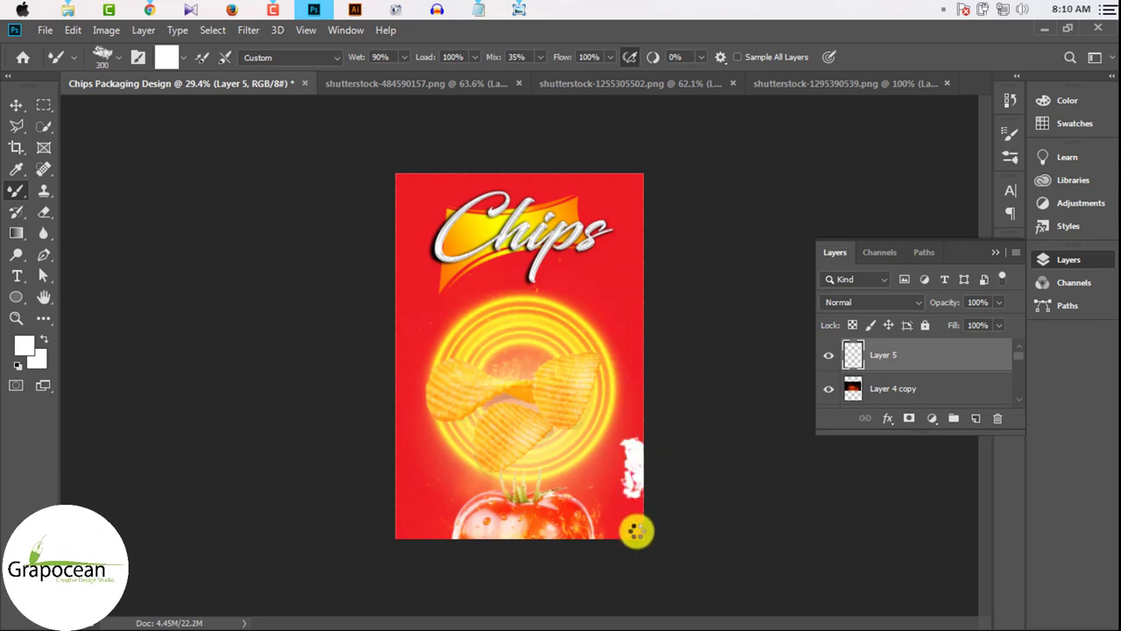
pyautogui.hotkey('ctrl', 'z')
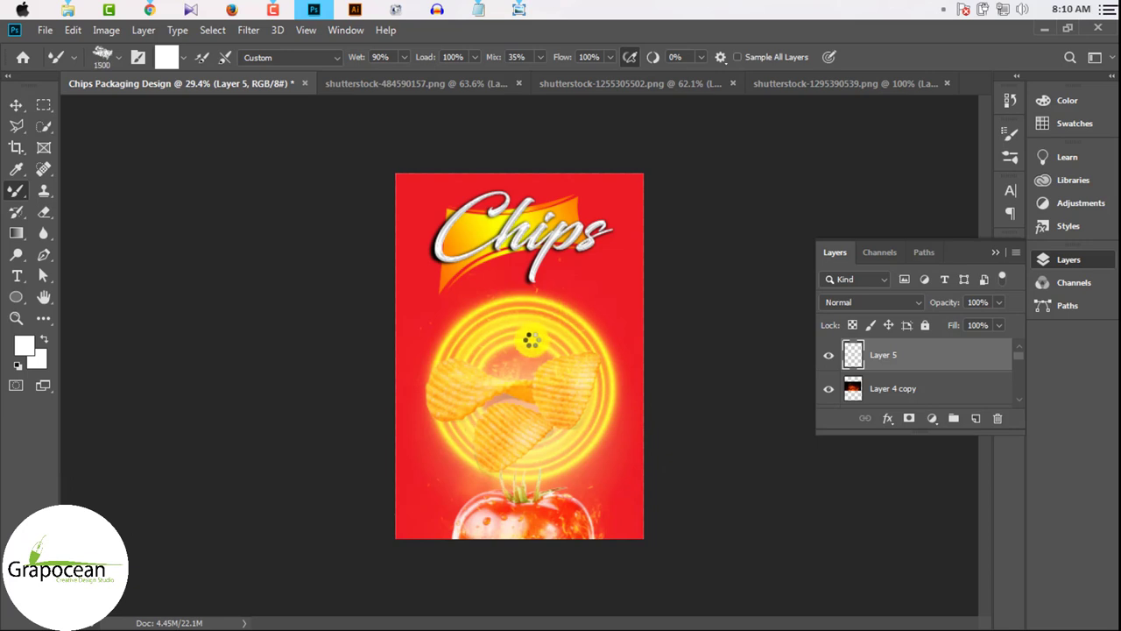
pyautogui.moveTo(531, 339); pyautogui.dragTo(532, 354)
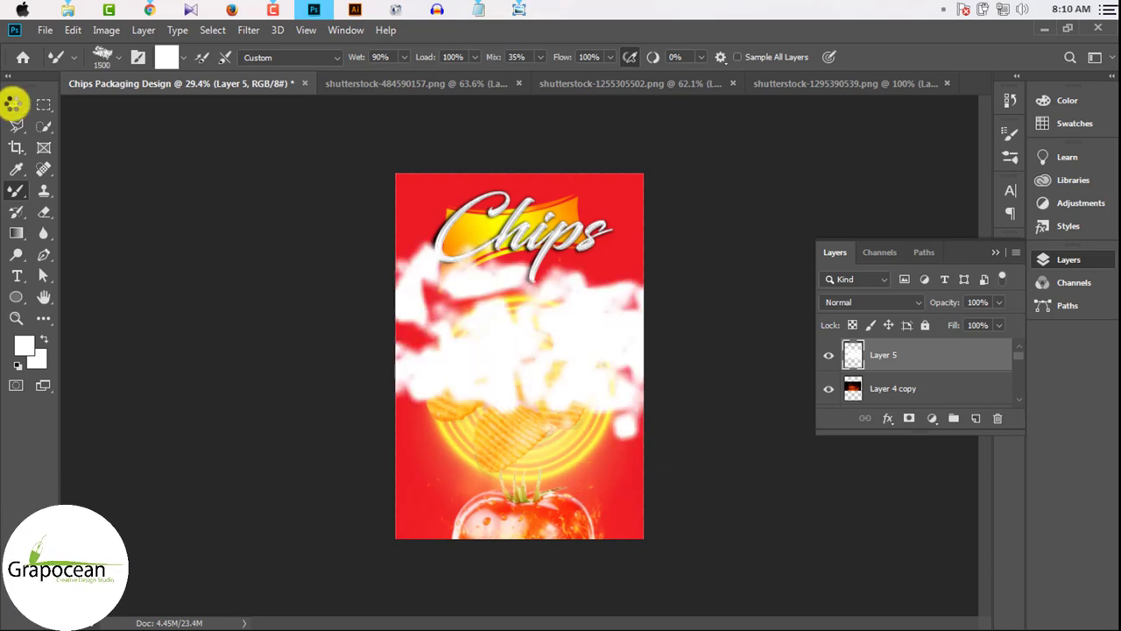
# Move the smoke layer above the red background, set 30% opacity and Gaussian-blur it.
pyautogui.click(13, 104)
pyautogui.moveTo(916, 354)
pyautogui.mouseDown()
pyautogui.moveTo(914, 602)
pyautogui.moveTo(895, 352)
pyautogui.mouseUp()
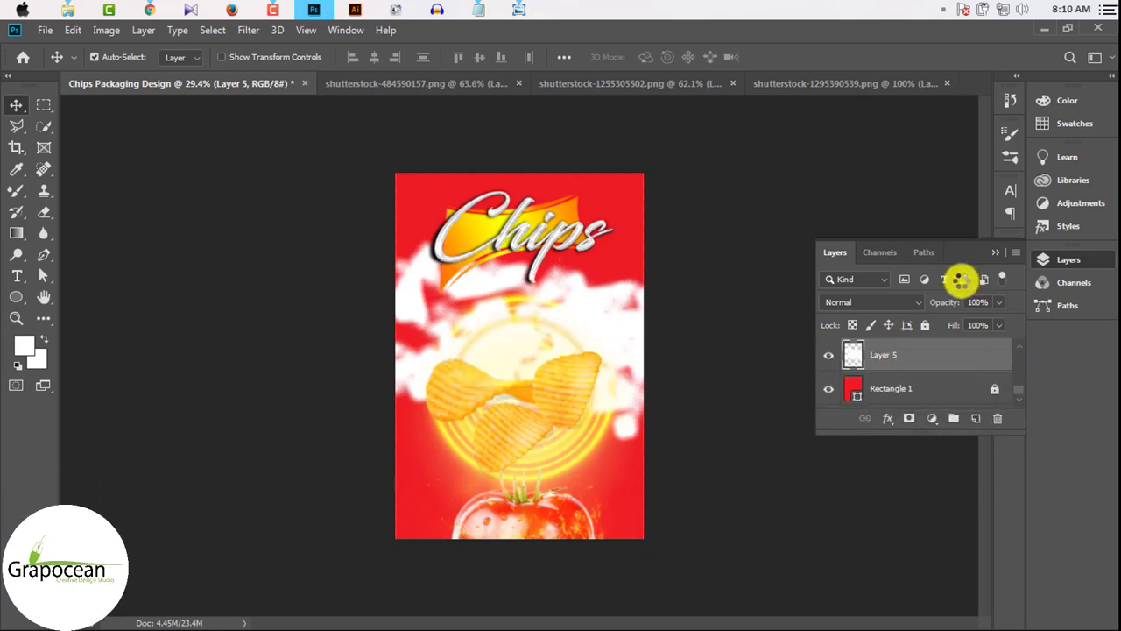
pyautogui.moveTo(938, 318); pyautogui.dragTo(945, 324)
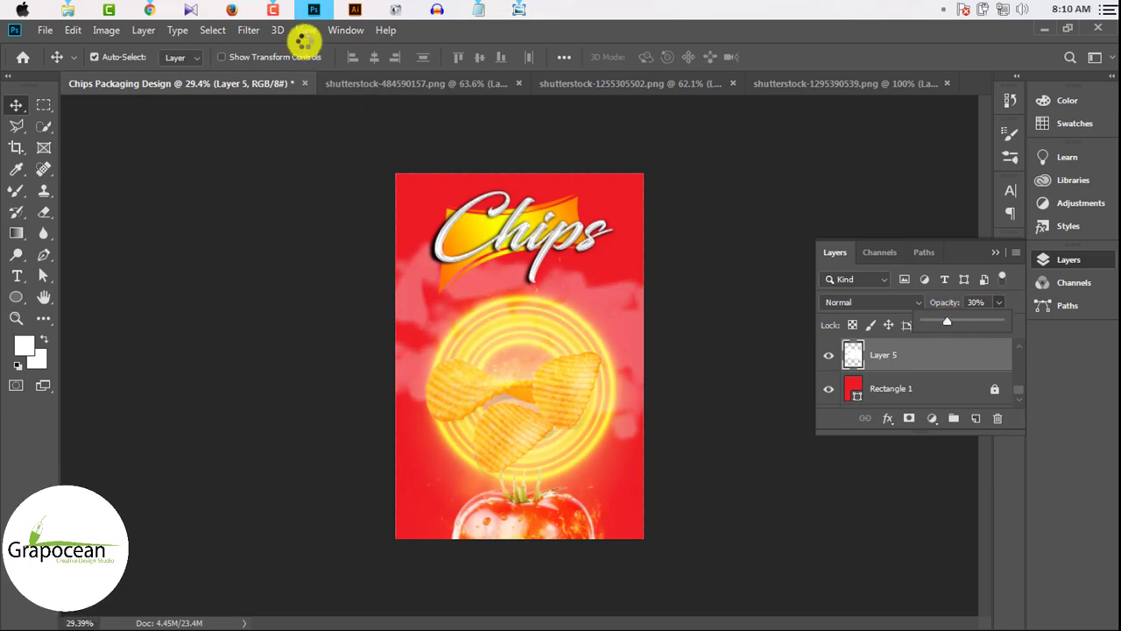
pyautogui.click(248, 30)
pyautogui.click(487, 266)
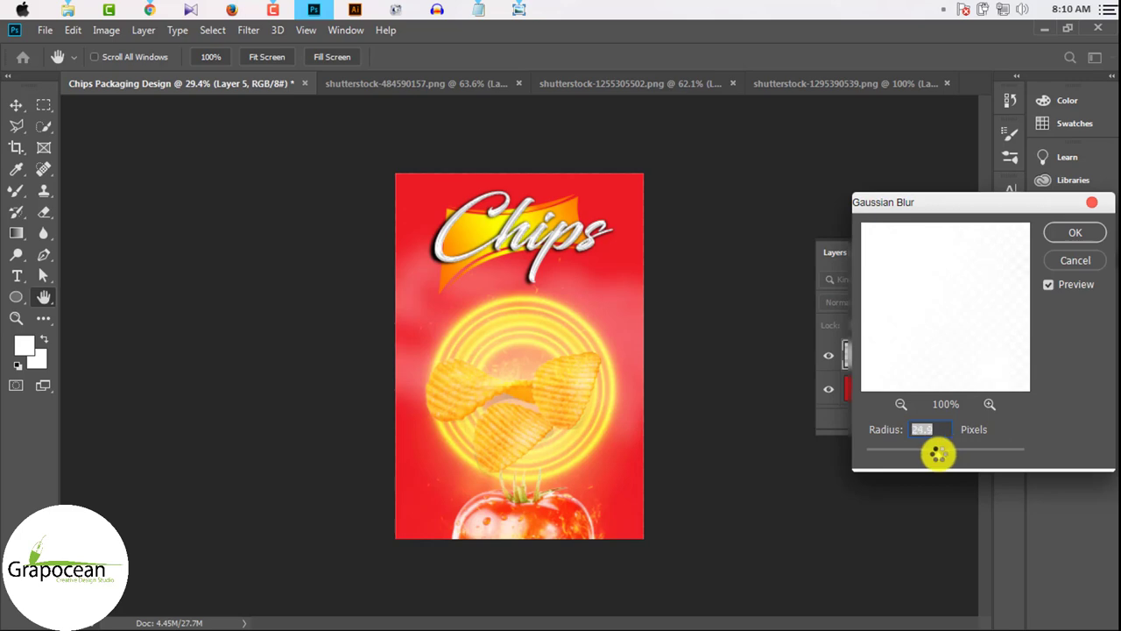
pyautogui.click(1077, 233)
# Enable a Color Overlay effect on the smoke layer (Layer 5).
pyautogui.rightClick(901, 353)
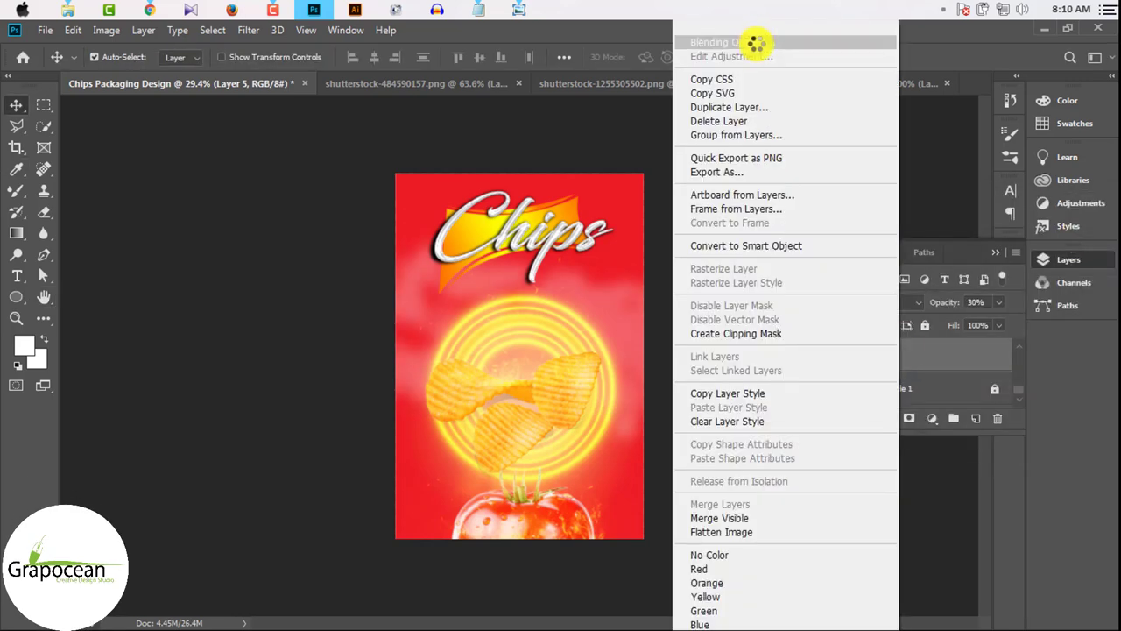
pyautogui.press('Escape')
pyautogui.doubleClick(955, 354)
pyautogui.click(458, 455)
pyautogui.moveTo(635, 231)
pyautogui.mouseDown()
pyautogui.moveTo(651, 482)
pyautogui.moveTo(561, 459)
pyautogui.mouseUp()
# Set the overlay colour to bright yellow #fffd00 and apply the layer style.
pyautogui.click(682, 527)
pyautogui.click(693, 331)
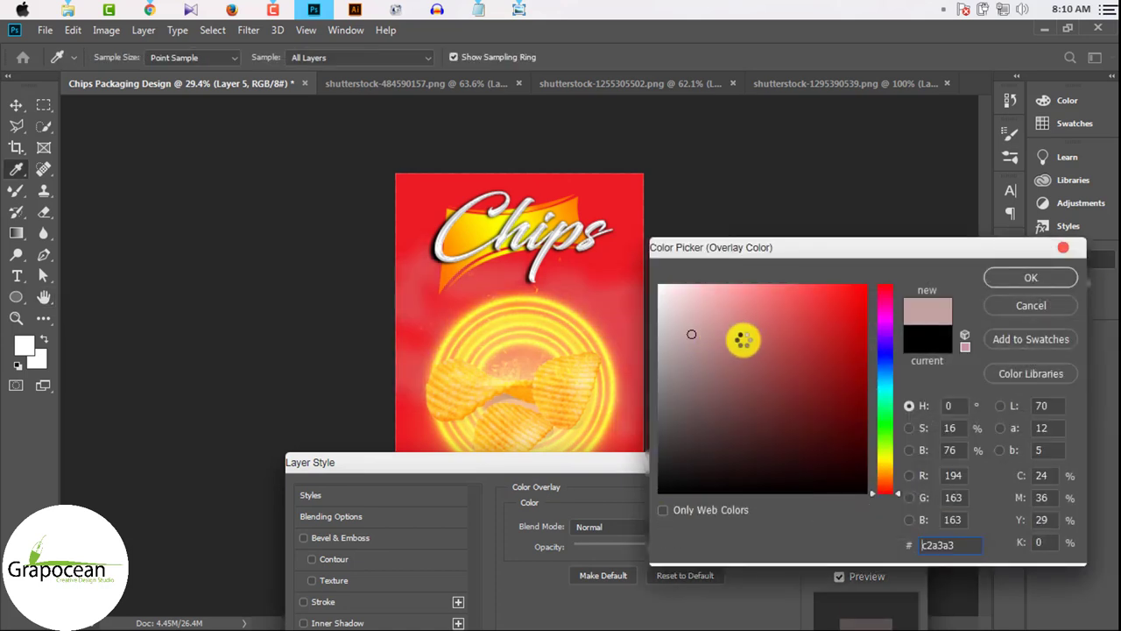
pyautogui.click(745, 341)
pyautogui.click(806, 382)
pyautogui.click(865, 453)
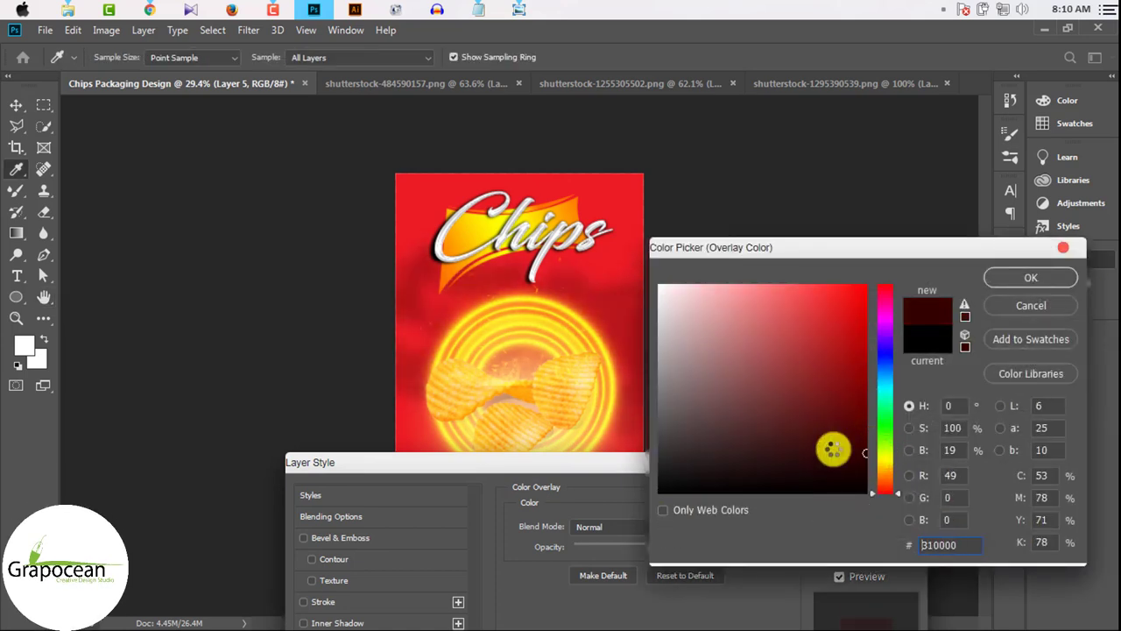
pyautogui.moveTo(550, 214); pyautogui.dragTo(497, 221)
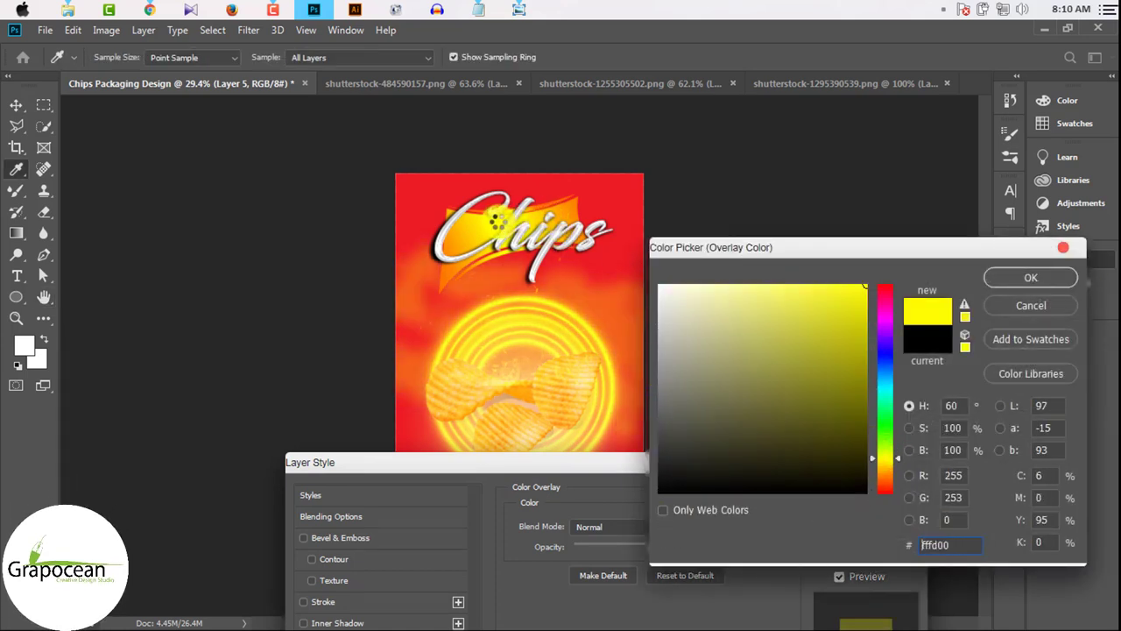
pyautogui.press('Return')
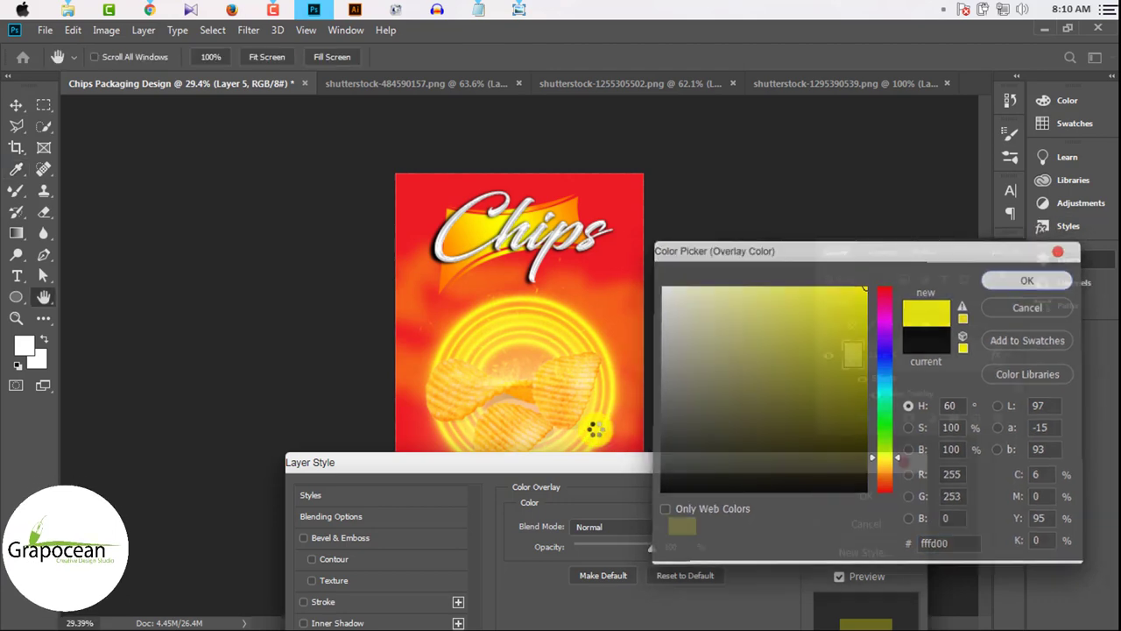
pyautogui.click(876, 495)
pyautogui.scroll(2, 580, 421)
pyautogui.scroll(-2, 580, 421)
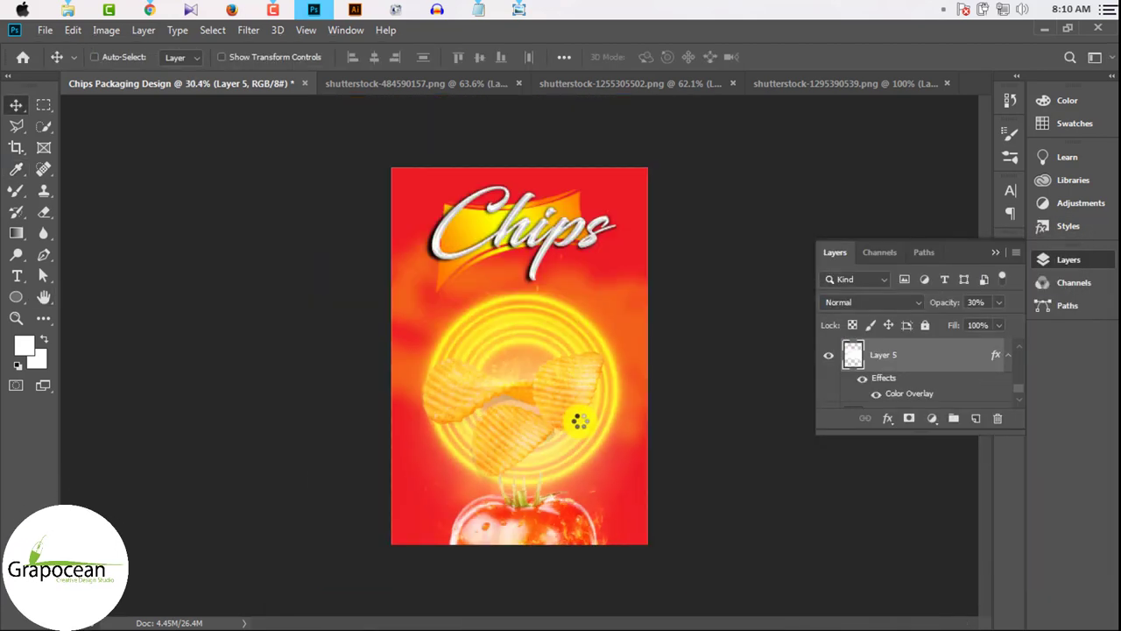
pyautogui.scroll(-1, 580, 421)
pyautogui.scroll(4, 579, 421)
pyautogui.scroll(2, 627, 261)
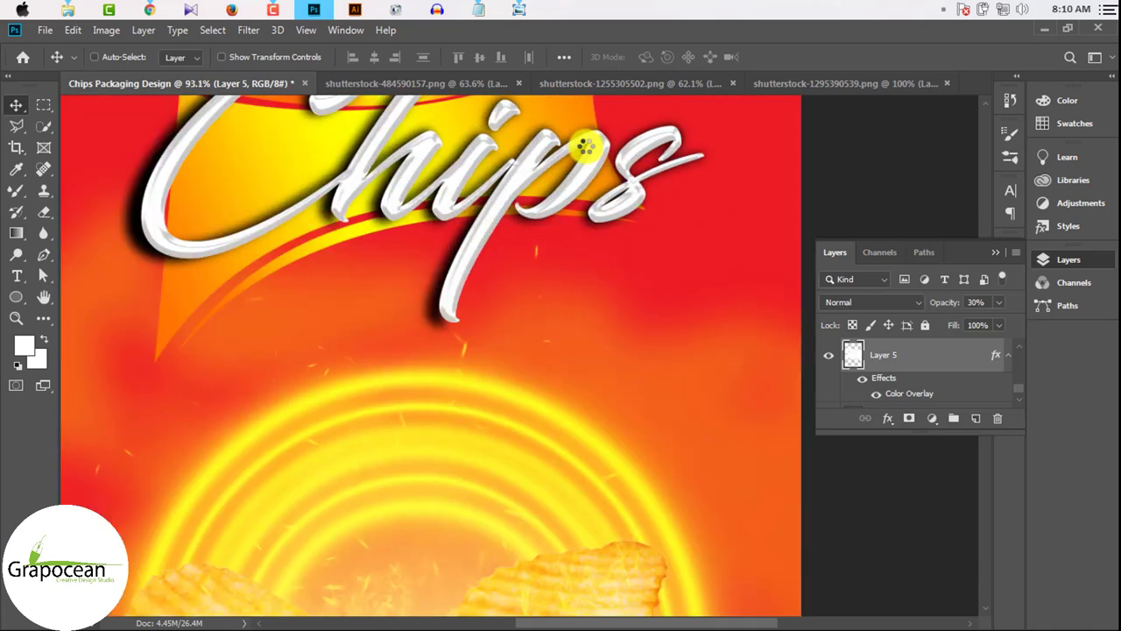
pyautogui.scroll(2, 634, 228)
pyautogui.scroll(-2, 636, 228)
pyautogui.scroll(-3, 636, 229)
pyautogui.scroll(-2, 636, 228)
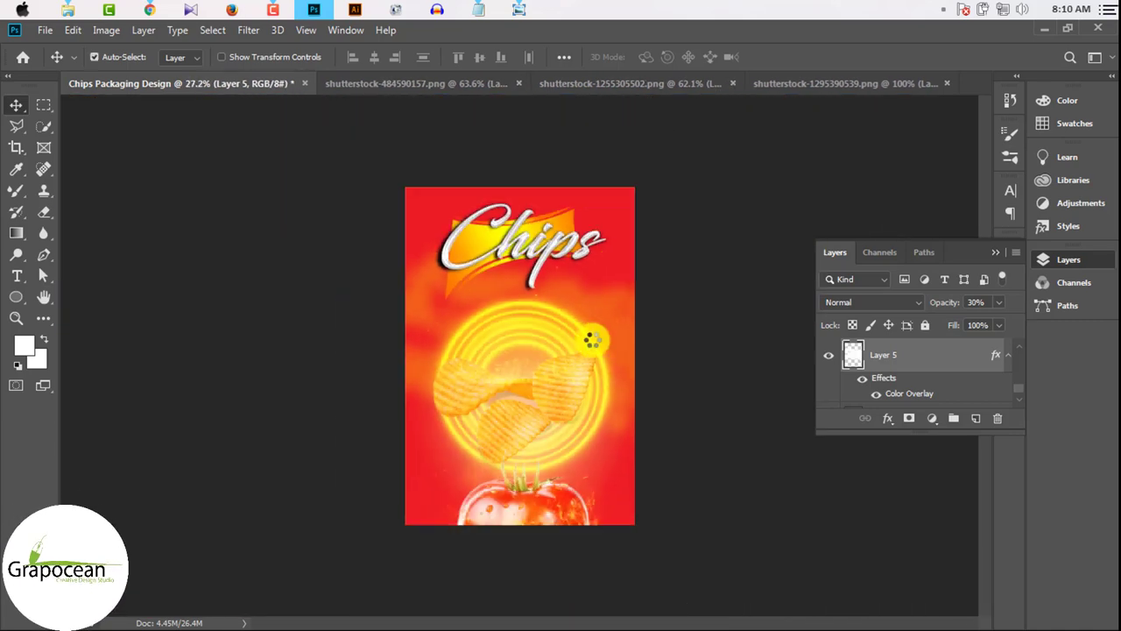
pyautogui.scroll(2, 574, 353)
pyautogui.scroll(-2, 574, 353)
pyautogui.scroll(1, 574, 353)
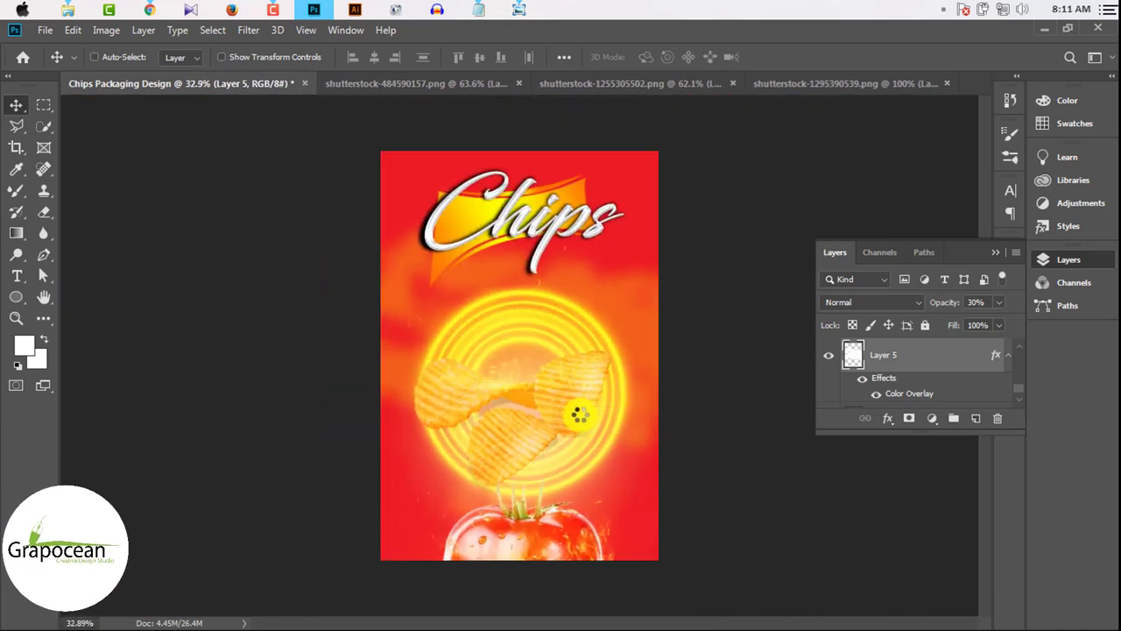
pyautogui.scroll(4, 578, 412)
pyautogui.scroll(-5, 578, 412)
pyautogui.scroll(-1, 569, 408)
pyautogui.scroll(-2, 508, 427)
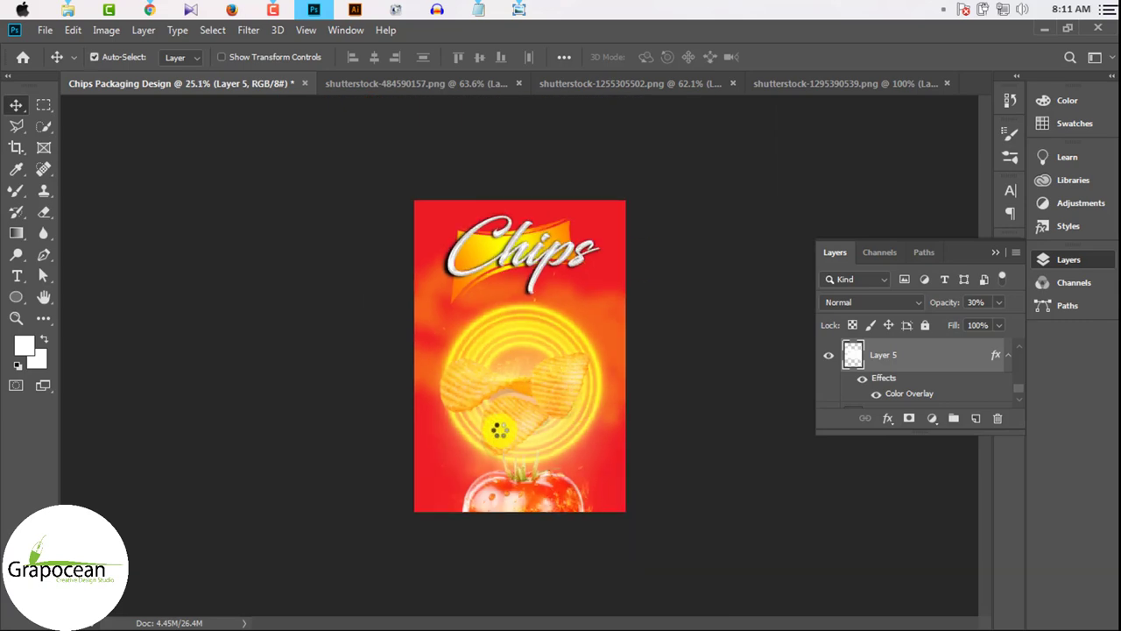
pyautogui.scroll(1, 515, 424)
# Try a first text box near the package bottom, then nudge it with the Move tool.
pyautogui.click(17, 275)
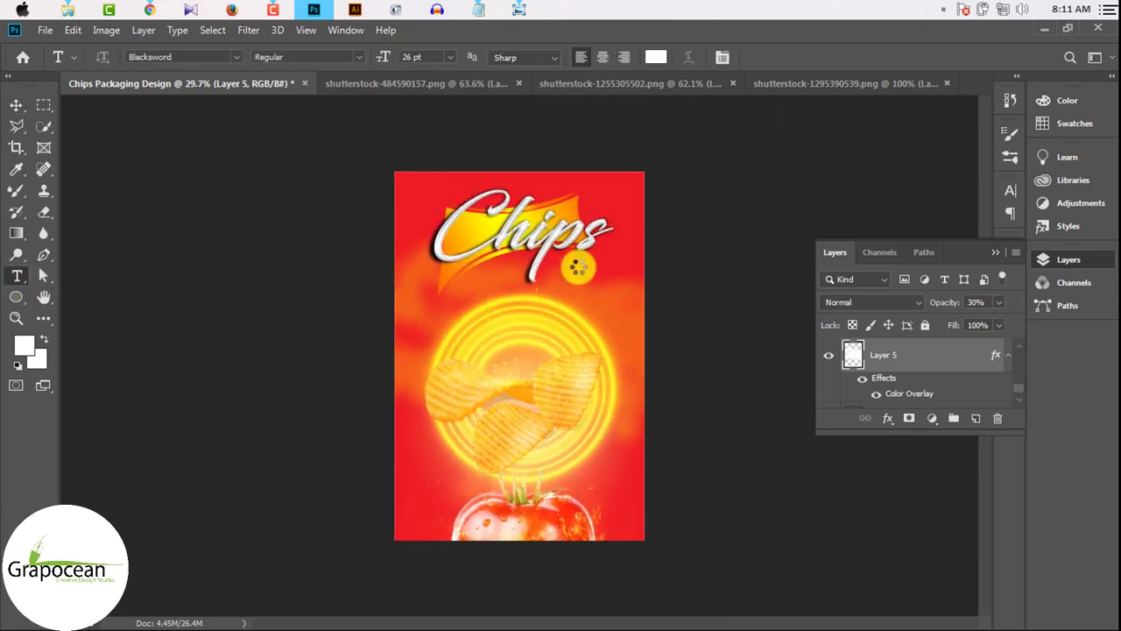
pyautogui.click(438, 464)
pyautogui.write('20')
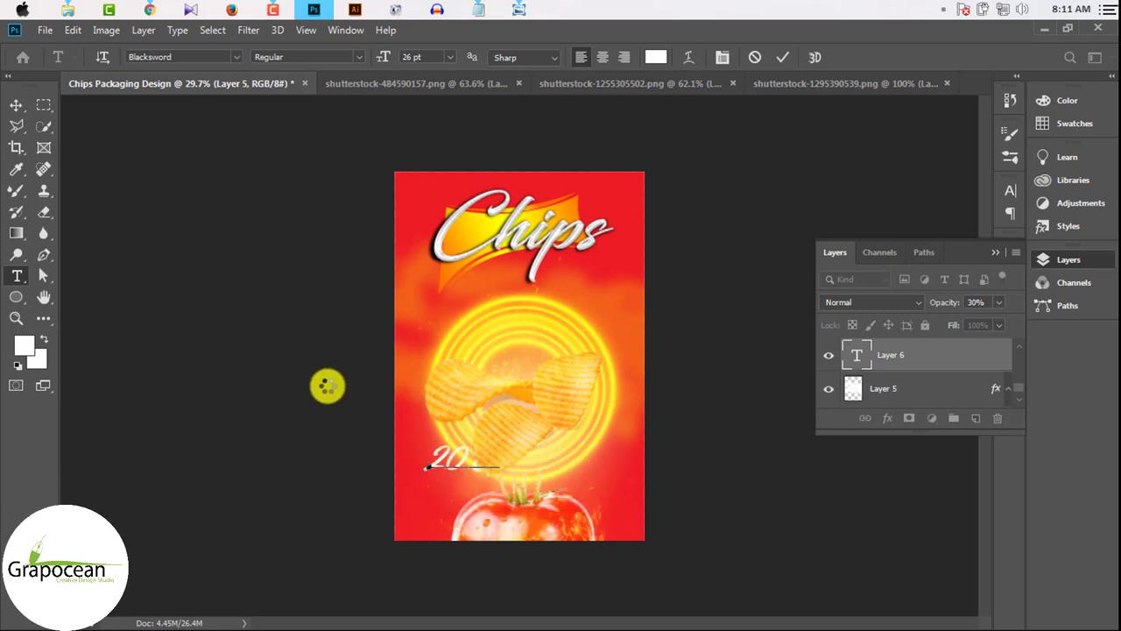
pyautogui.click(16, 105)
pyautogui.moveTo(423, 495); pyautogui.dragTo(466, 474)
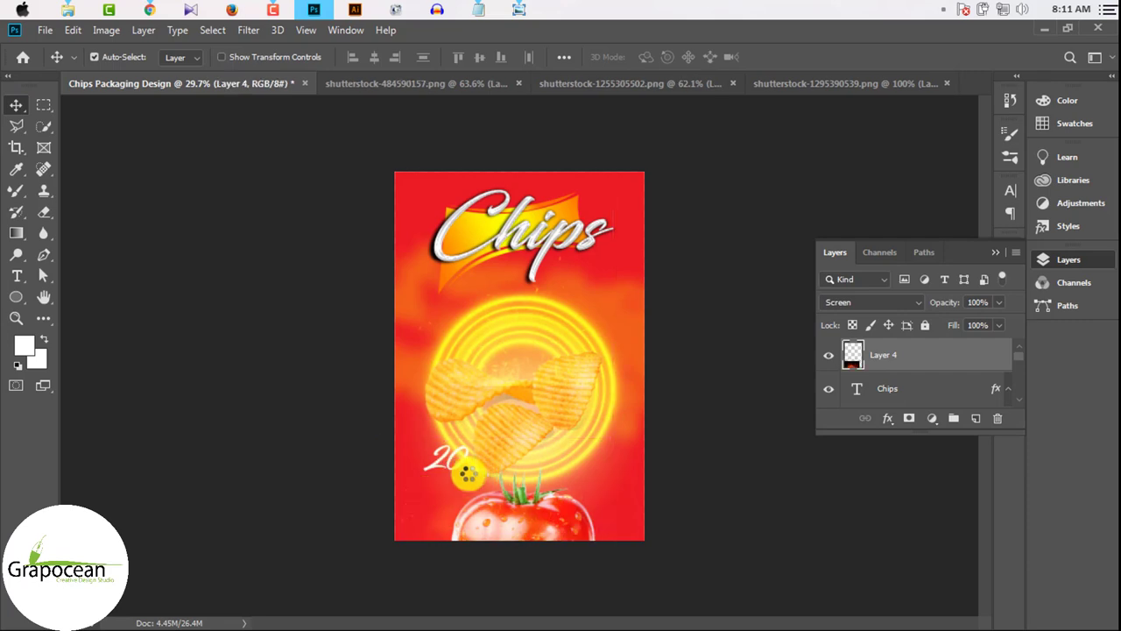
pyautogui.scroll(2, 454, 466)
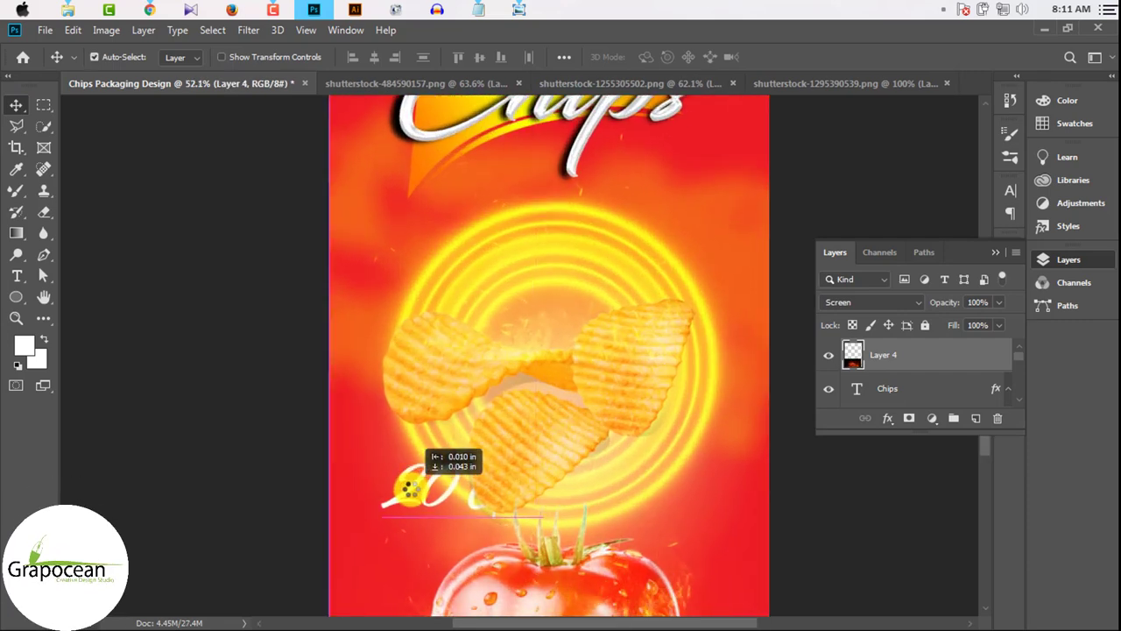
pyautogui.scroll(2, 397, 509)
pyautogui.scroll(2, 397, 509)
# Duplicate the glow layer over the tomato and fit the whole package in view.
pyautogui.moveTo(382, 498); pyautogui.dragTo(382, 497)
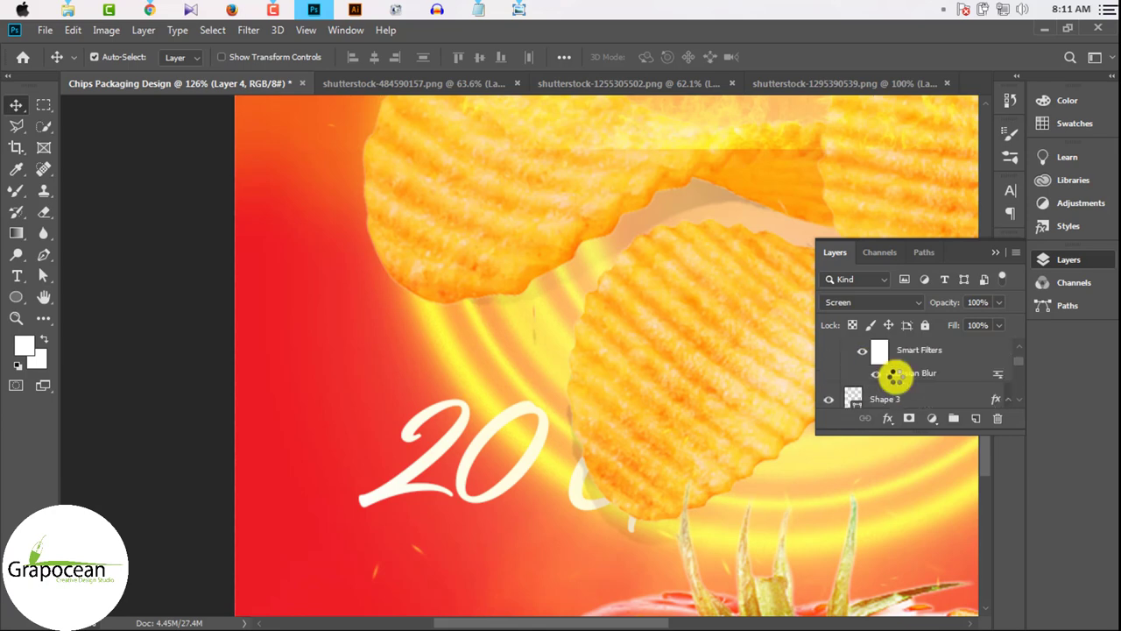
pyautogui.click(851, 376)
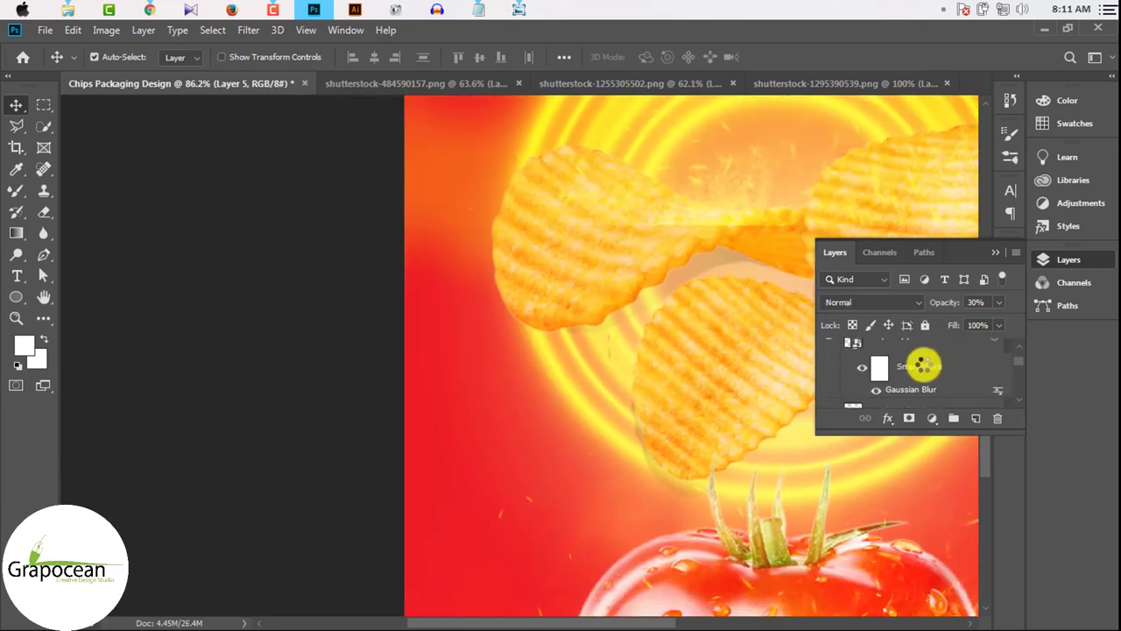
pyautogui.hotkey('ctrl', '0')
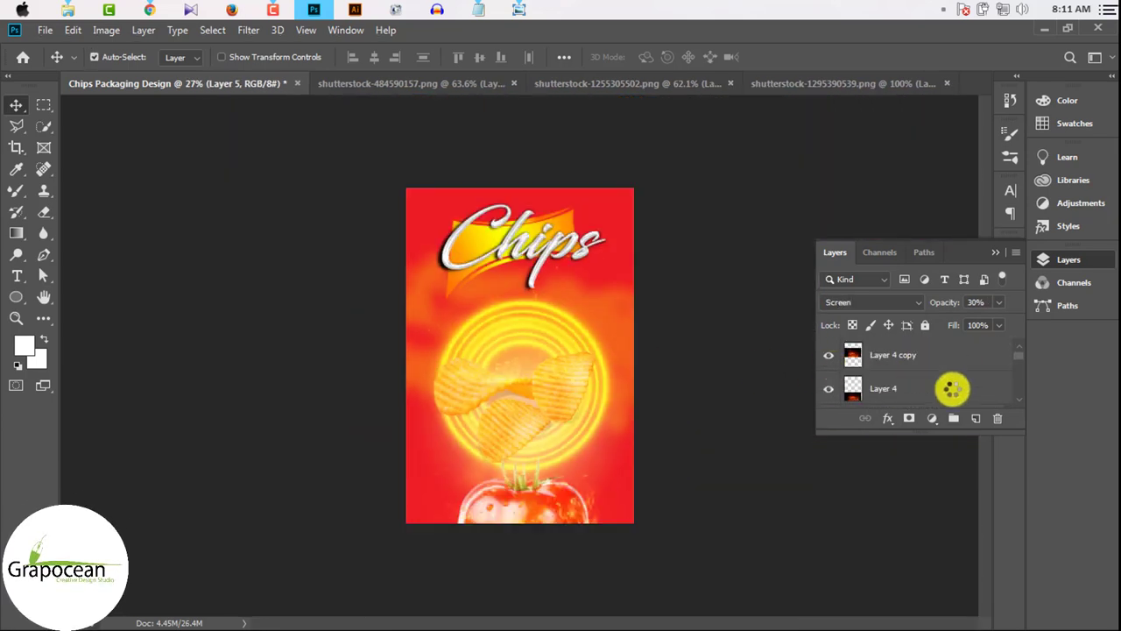
pyautogui.click(951, 355)
# Add a new text label reading '20 g' at the package's lower left.
pyautogui.click(16, 272)
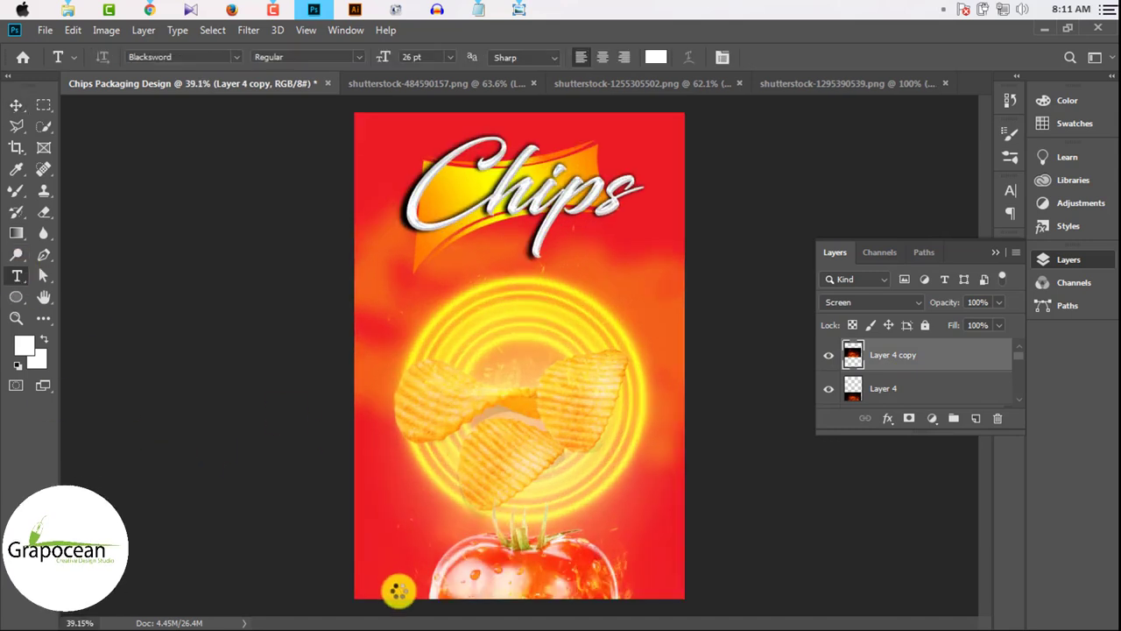
pyautogui.click(435, 563)
pyautogui.press('BackSpace')
pyautogui.write('20')
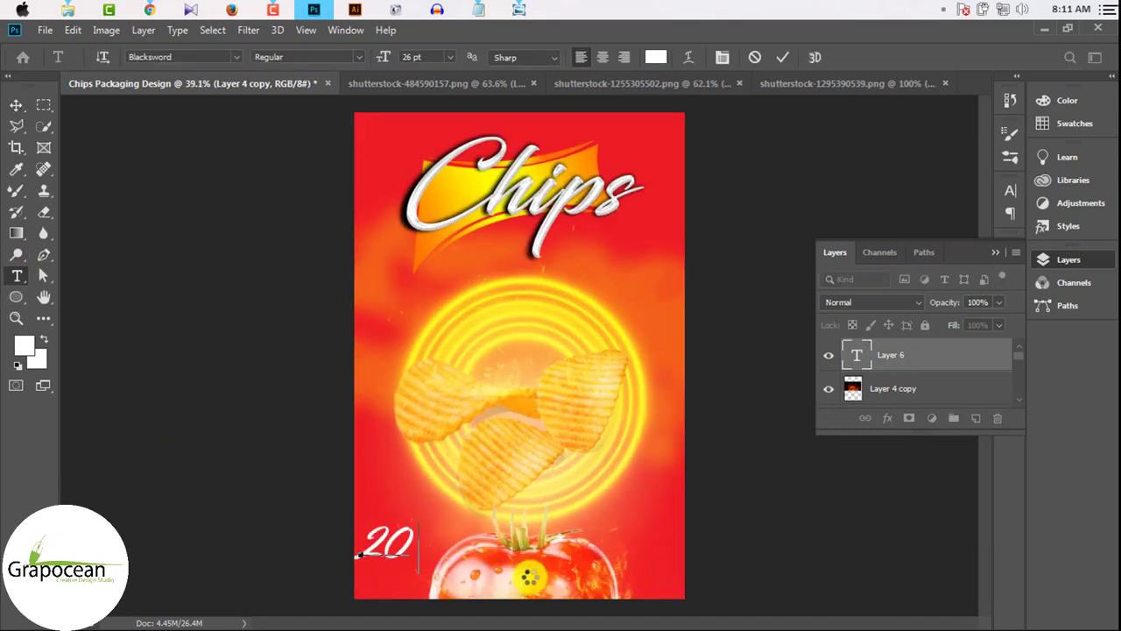
pyautogui.write('G')
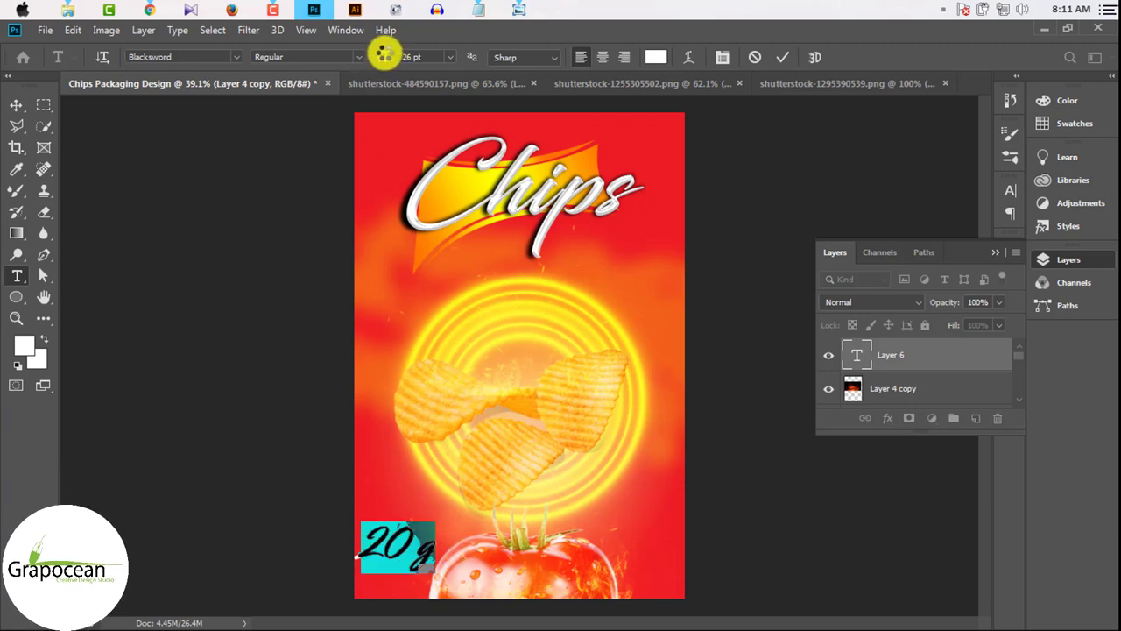
# Compare fonts for the label and settle on plain Akrobat, committing the text.
pyautogui.click(229, 54)
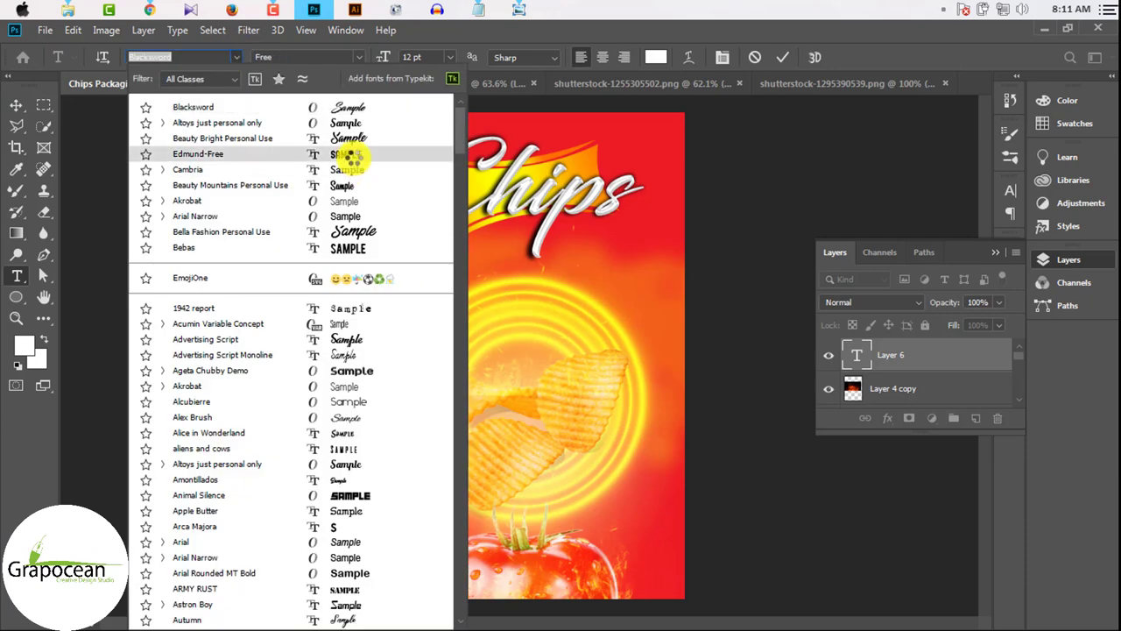
pyautogui.click(353, 156)
pyautogui.click(236, 56)
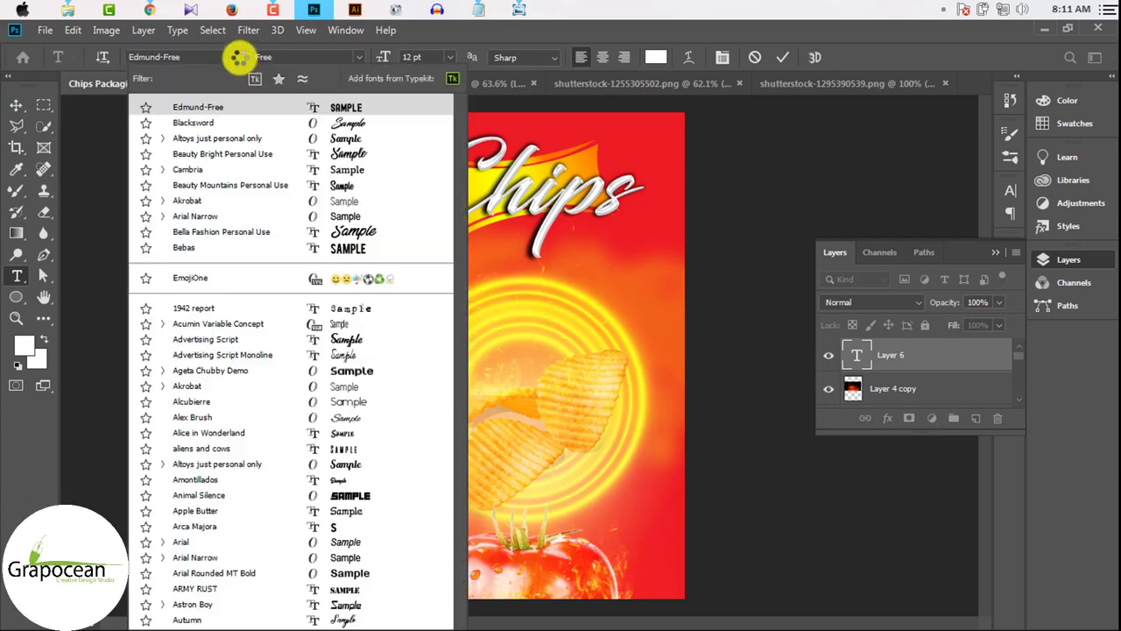
pyautogui.click(346, 232)
pyautogui.click(237, 56)
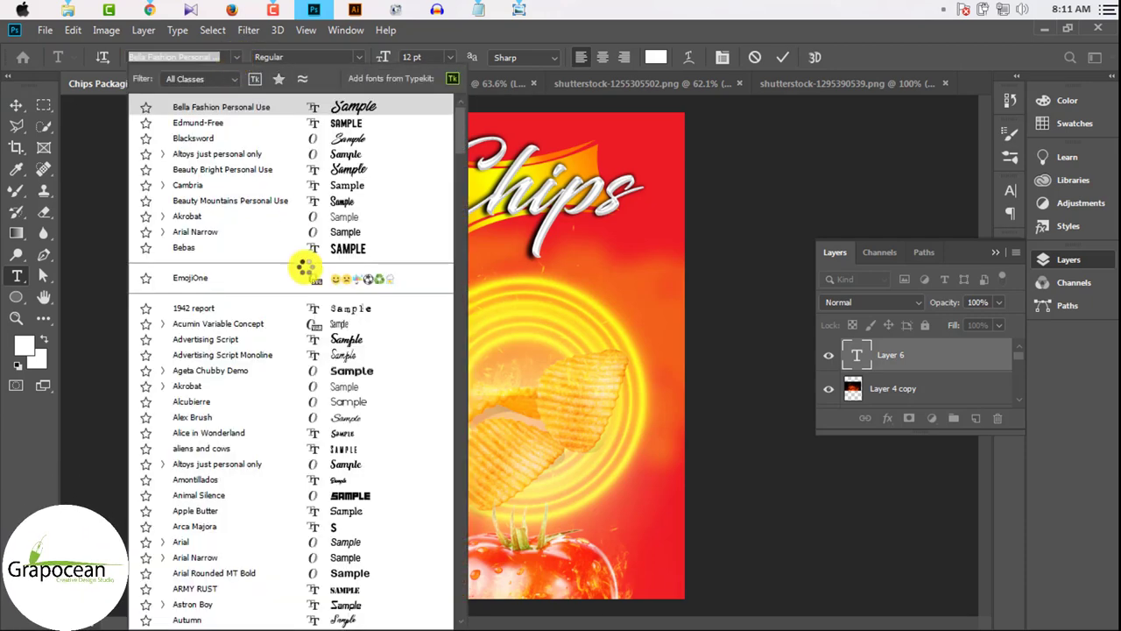
pyautogui.click(342, 337)
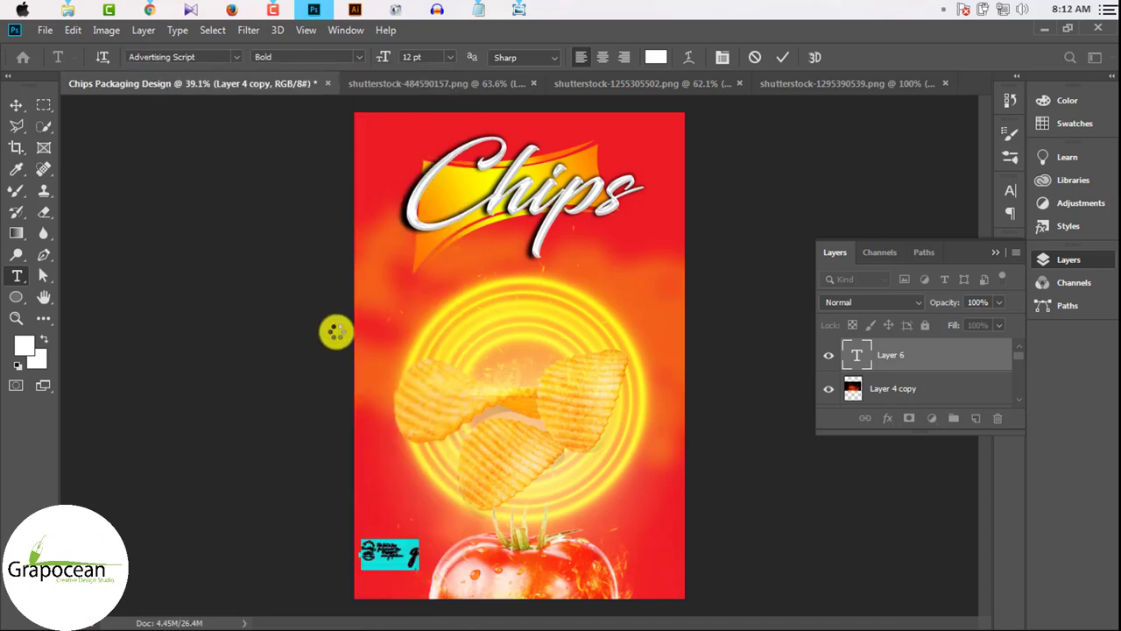
pyautogui.click(235, 54)
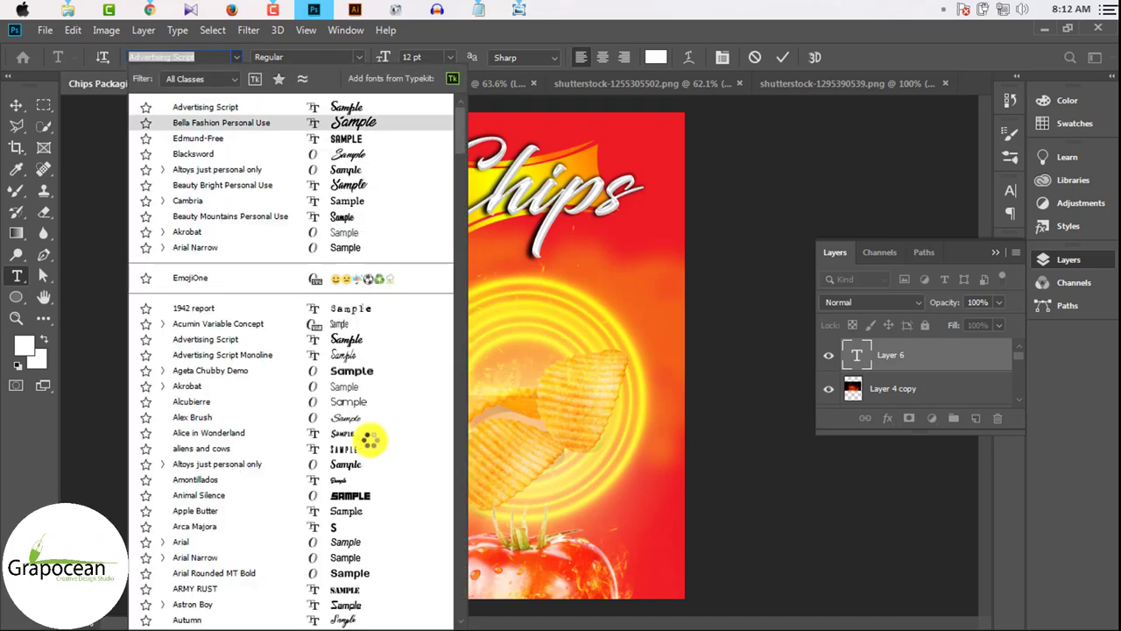
pyautogui.click(360, 122)
pyautogui.click(236, 56)
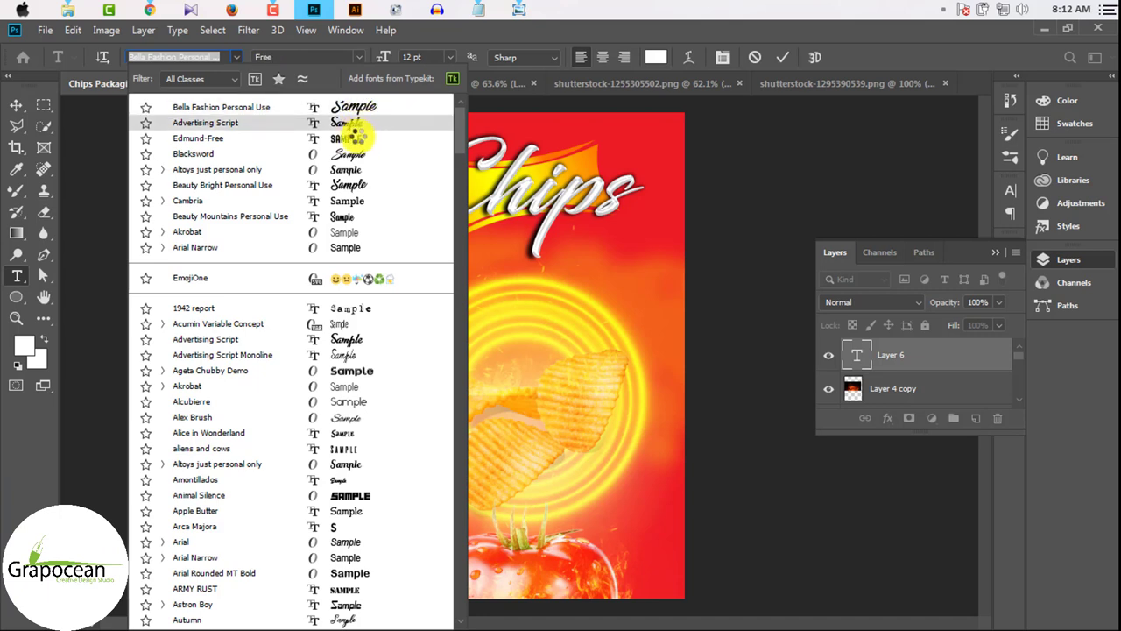
pyautogui.click(313, 247)
pyautogui.hotkey('ctrl', '0')
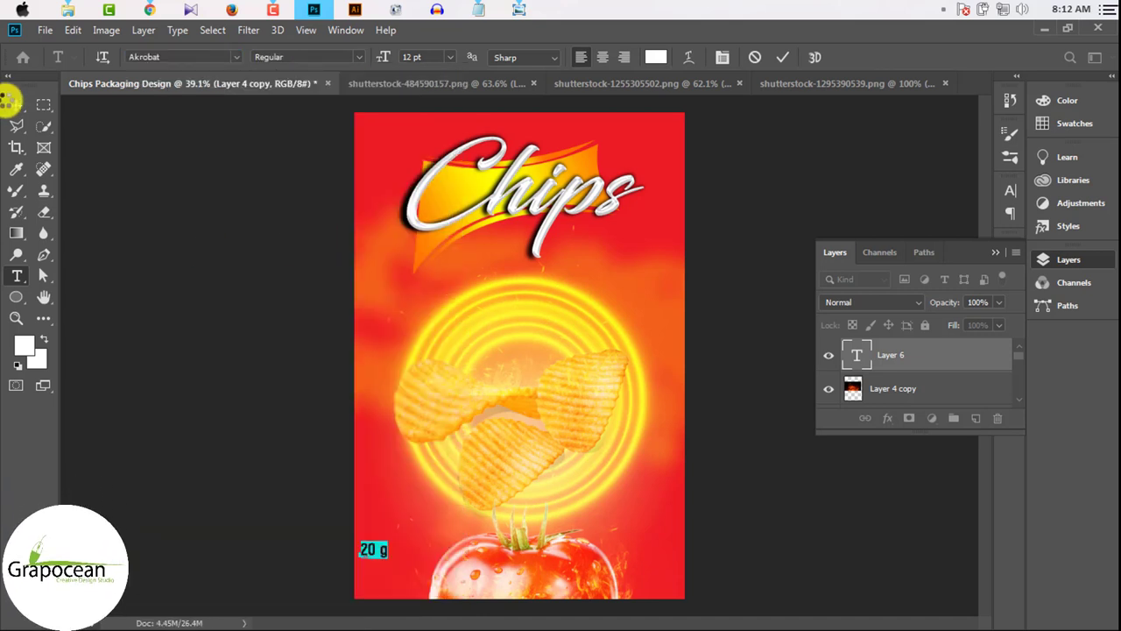
# Position the '20 g' label at the lower left beside the tomato.
pyautogui.click(16, 104)
pyautogui.moveTo(372, 551); pyautogui.dragTo(378, 572)
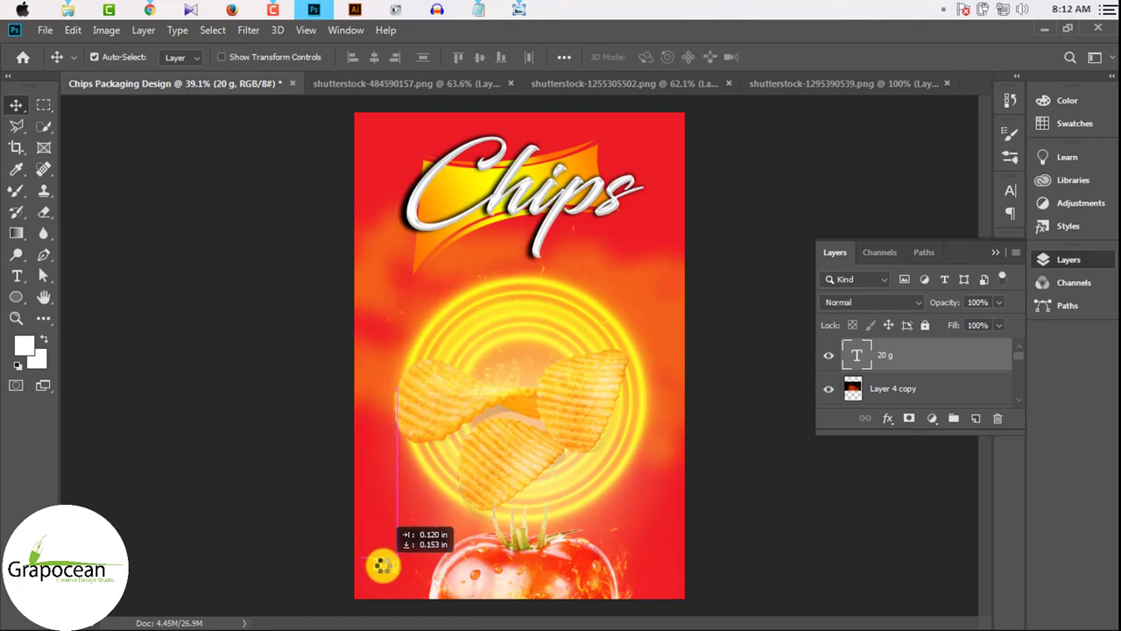
pyautogui.moveTo(382, 566); pyautogui.dragTo(386, 556)
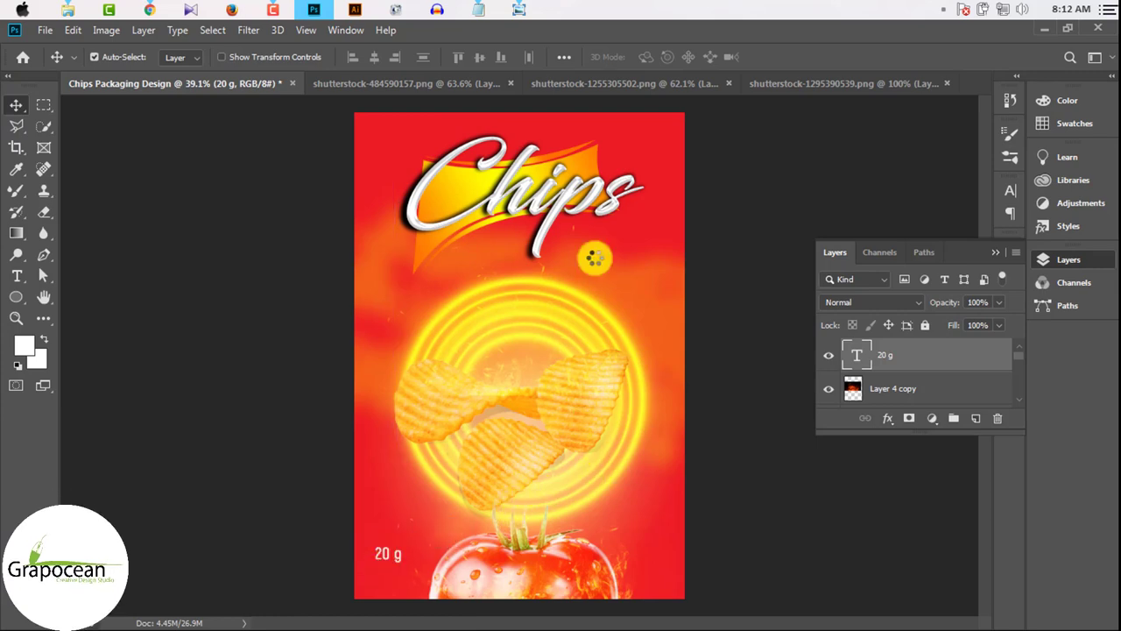
pyautogui.scroll(2, 597, 247)
pyautogui.scroll(-3, 521, 395)
pyautogui.scroll(2, 618, 342)
pyautogui.scroll(2, 617, 346)
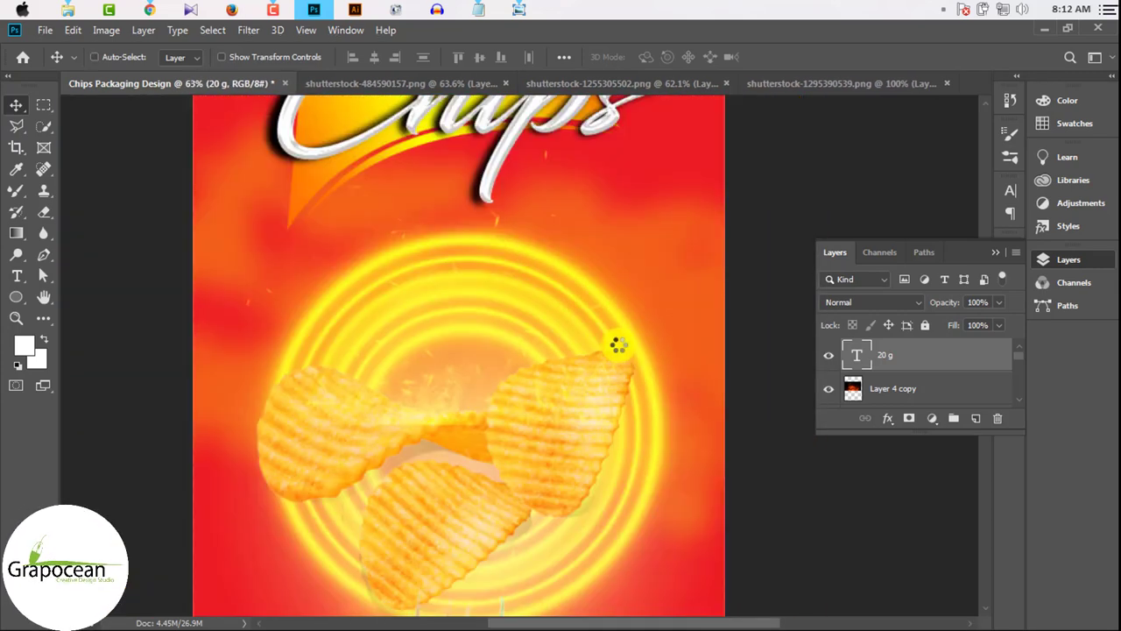